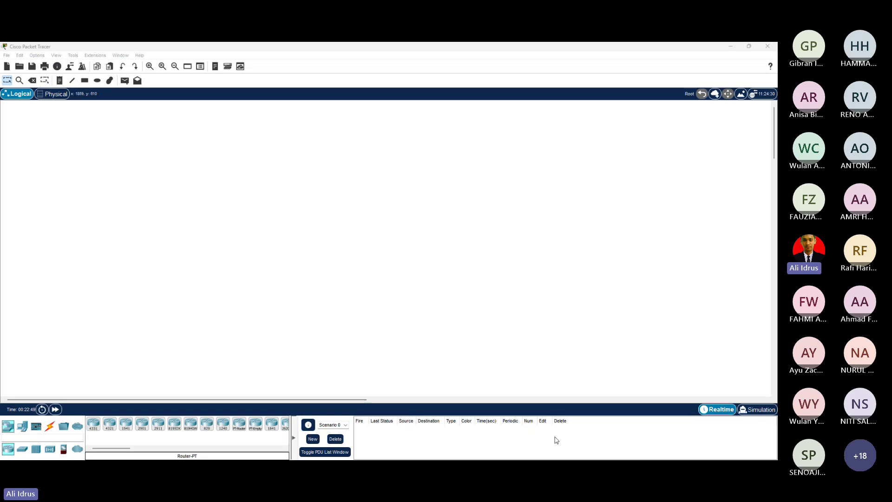
# Place a 1941 router (Router0) on the logical workspace.
pyautogui.click(531, 368)
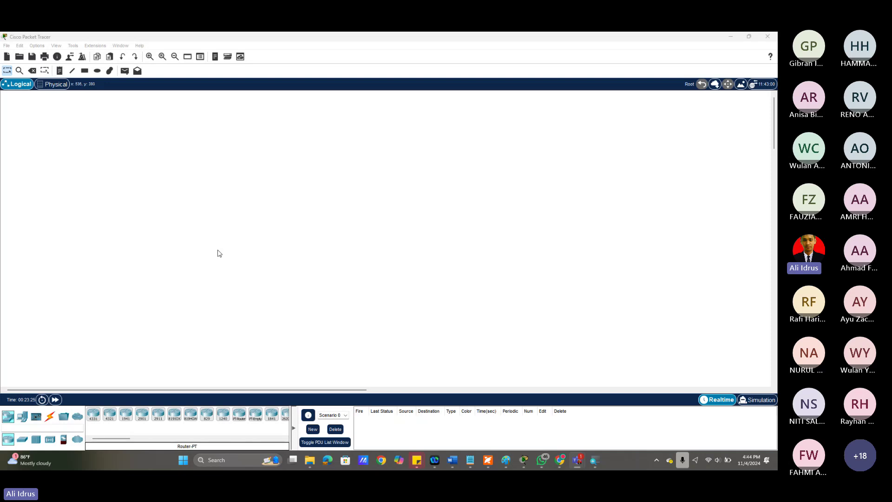
pyautogui.click(595, 461)
pyautogui.click(441, 187)
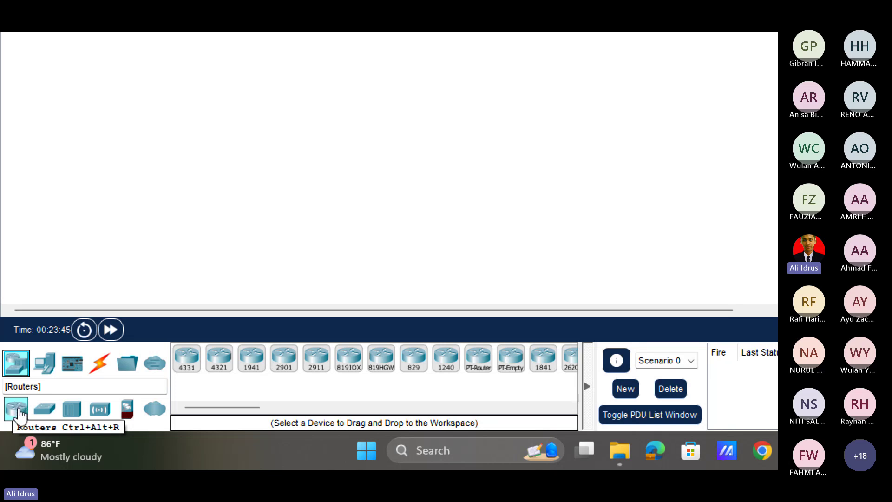
pyautogui.moveTo(251, 357); pyautogui.dragTo(325, 184)
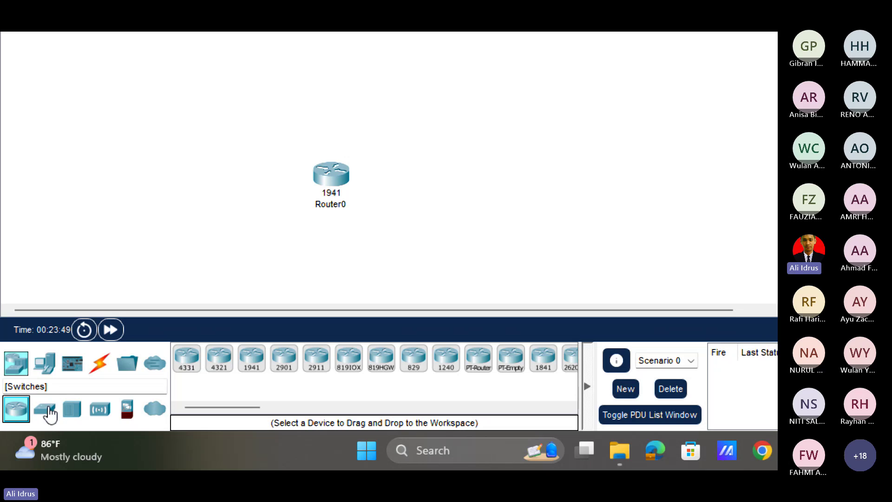
# Add two 2960-24TT switches, Switch0 and Switch1, and box-select all three devices.
pyautogui.click(47, 410)
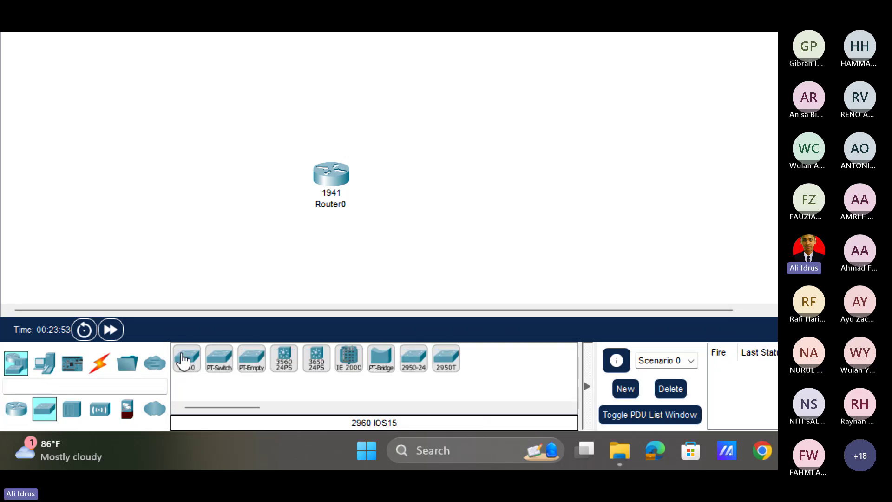
pyautogui.click(186, 360)
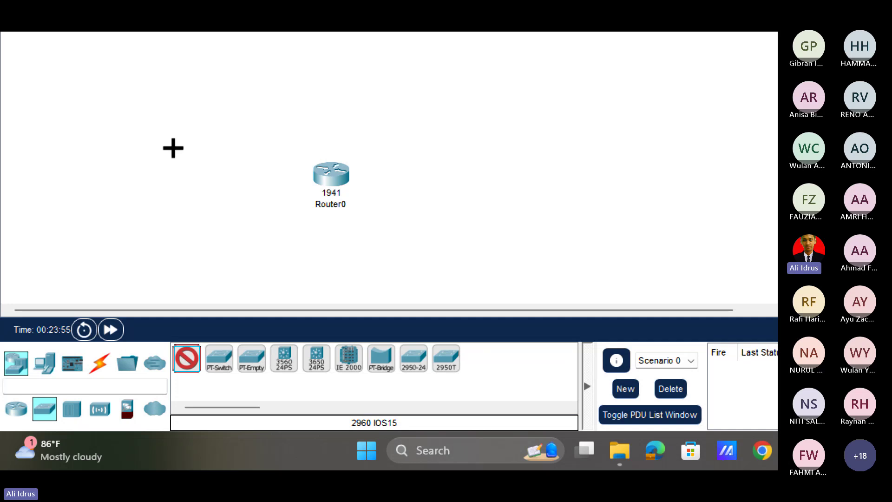
pyautogui.click(164, 149)
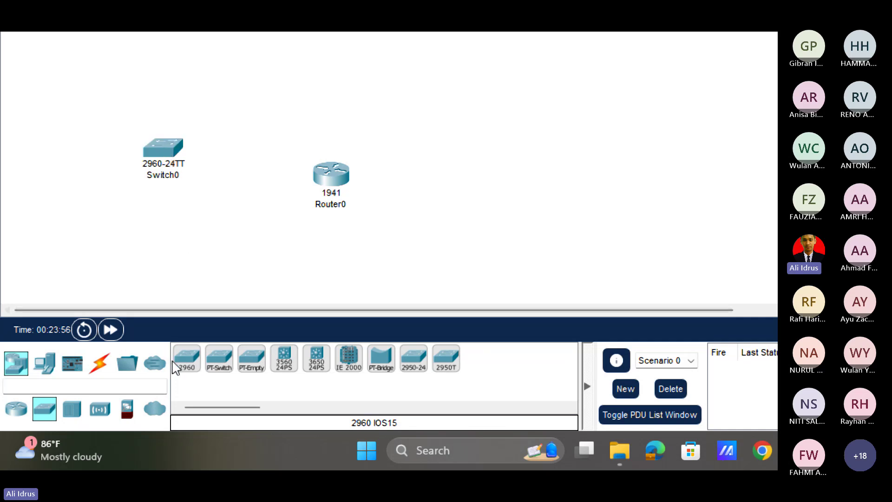
pyautogui.moveTo(179, 365); pyautogui.dragTo(264, 173)
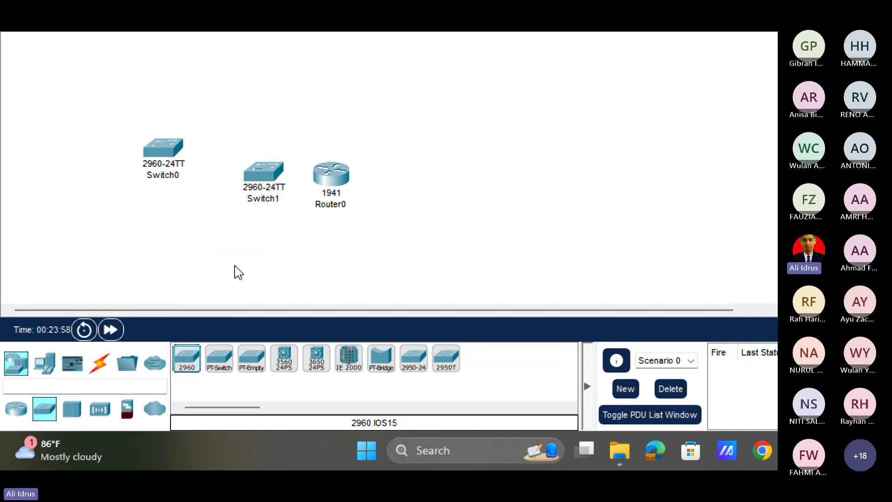
pyautogui.moveTo(110, 117); pyautogui.dragTo(348, 207)
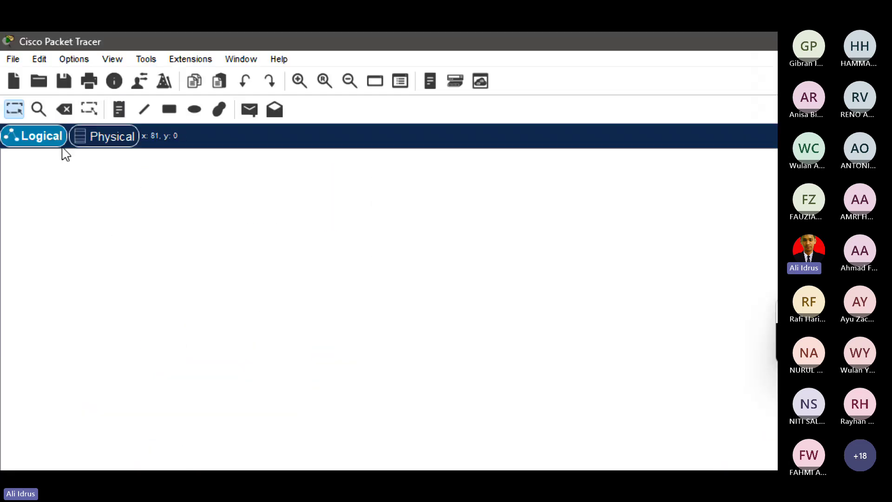
# Delete the router and both switches, confirming in the Confirm Delete dialog.
pyautogui.click(70, 112)
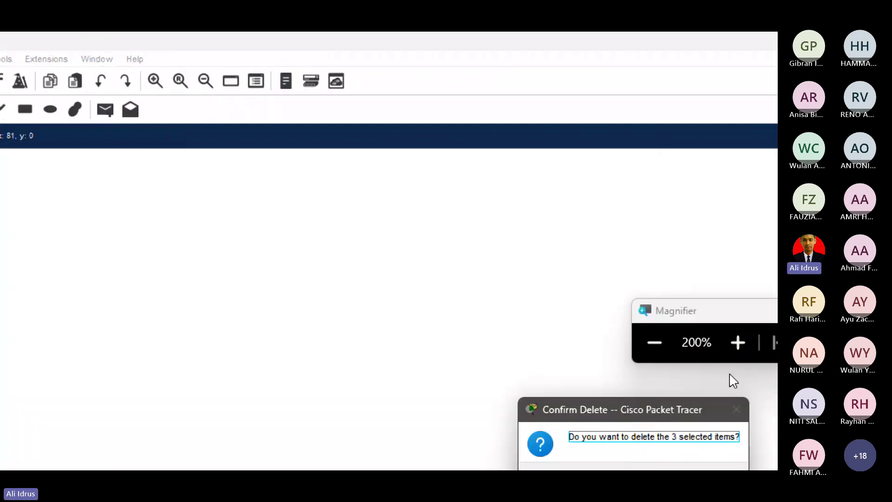
pyautogui.click(521, 434)
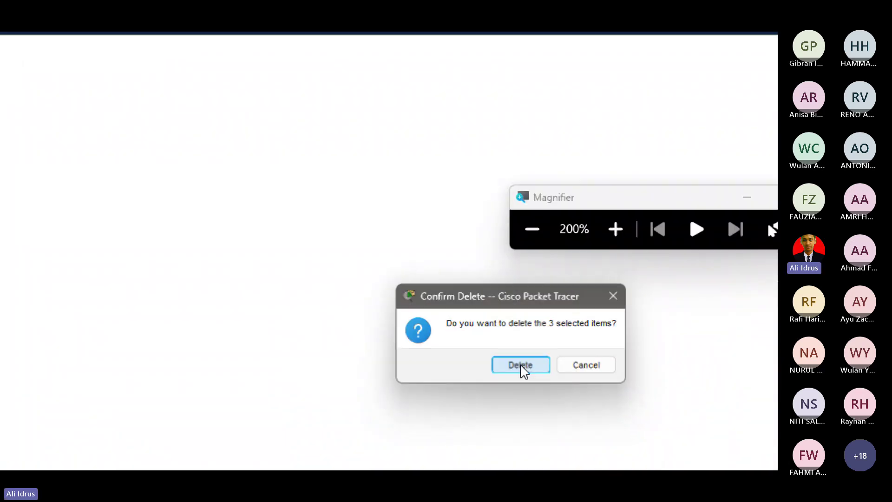
pyautogui.press('super+Escape')
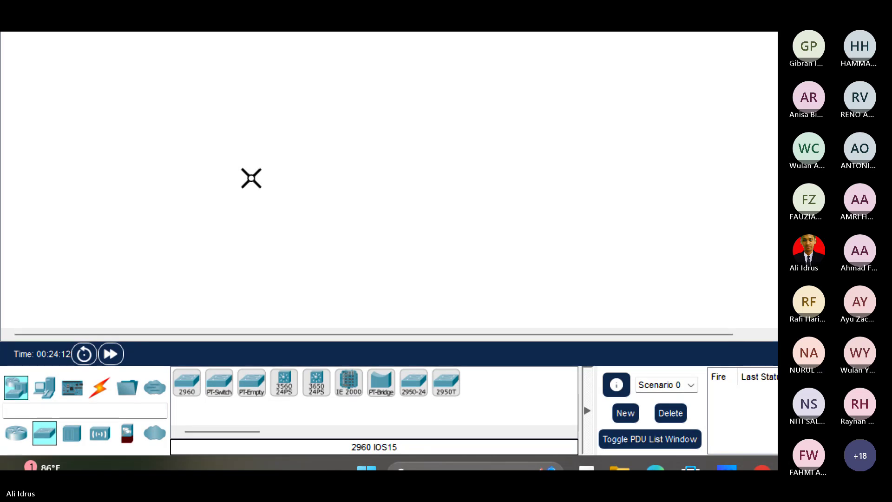
pyautogui.press('super+plus')
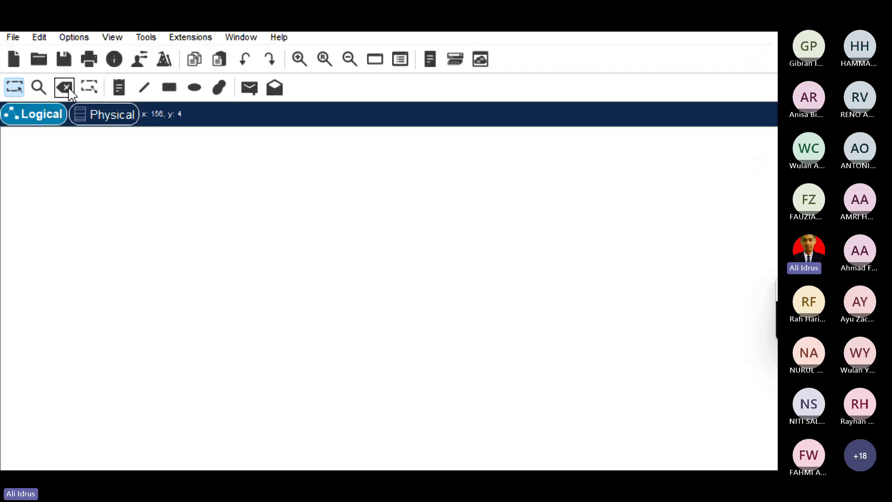
# Try the Delete tool, then switch to Physical view and back to Logical view.
pyautogui.click(67, 88)
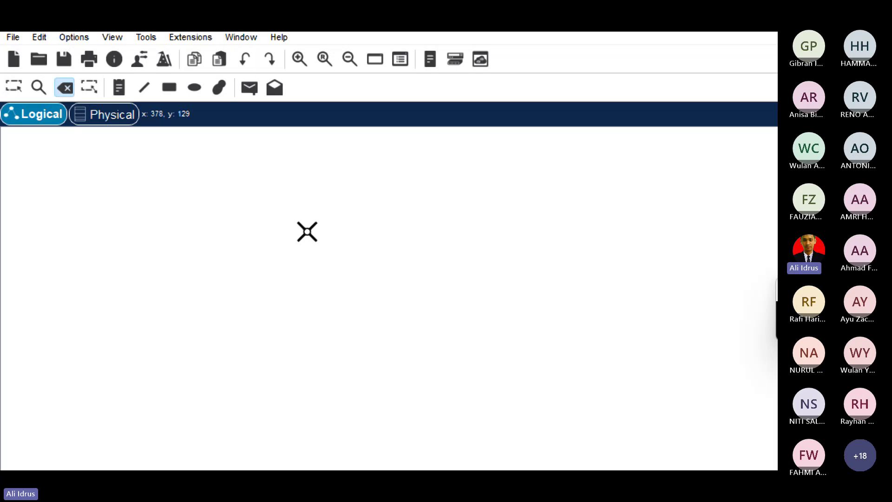
pyautogui.press('Escape')
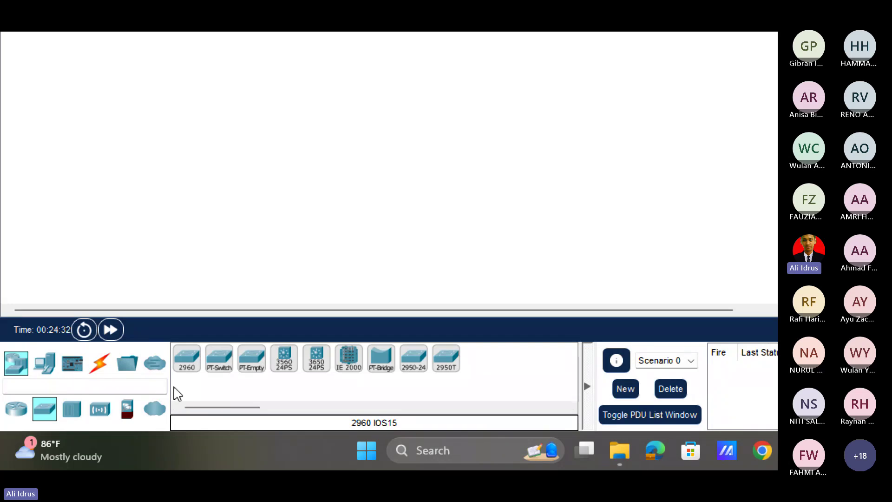
pyautogui.scroll(10, 161, 353)
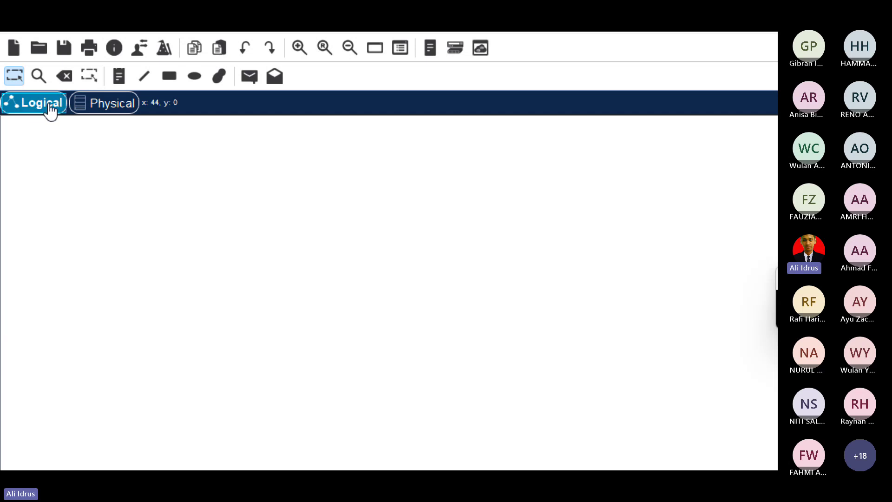
pyautogui.click(131, 112)
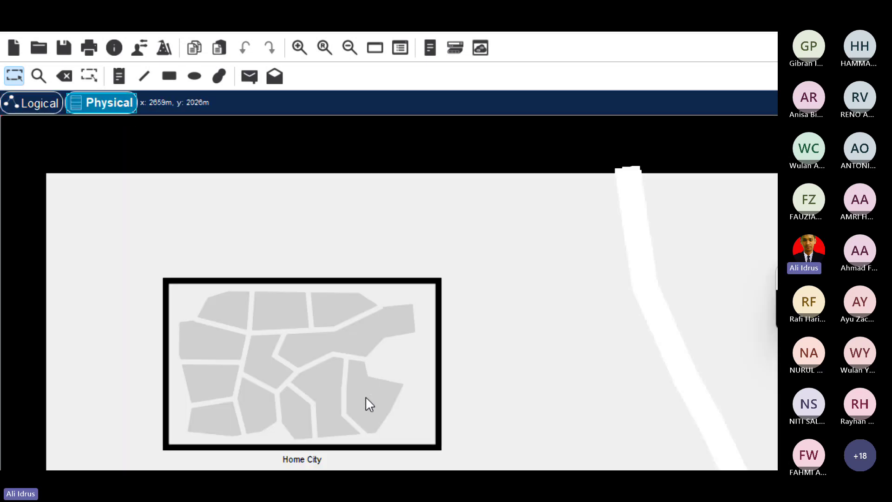
pyautogui.click(54, 100)
pyautogui.scroll(-10, 389, 251)
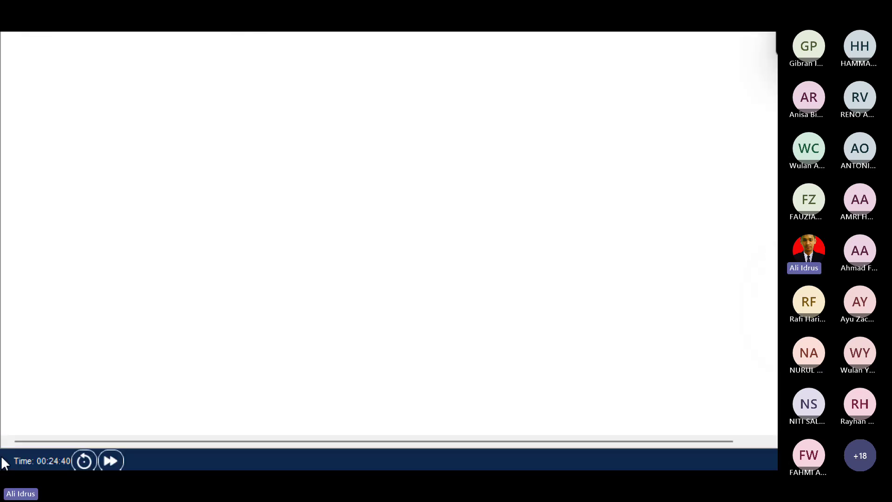
pyautogui.scroll(-3, 389, 251)
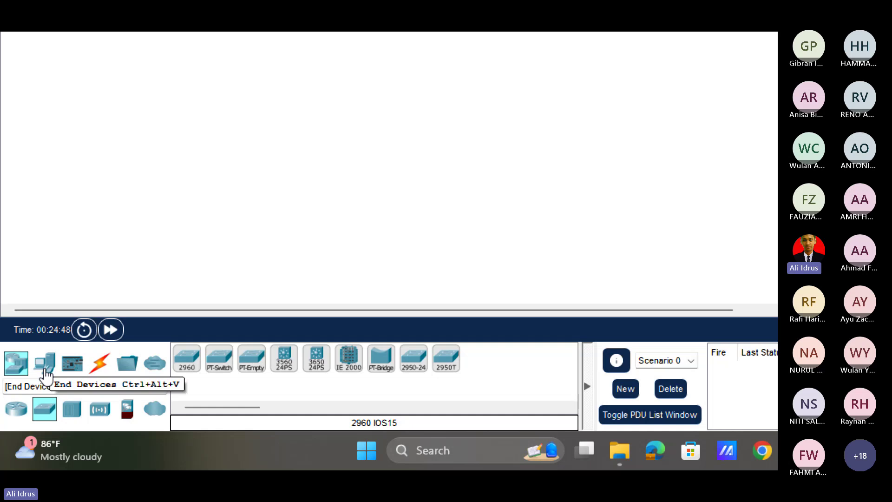
# Place PC0 and PC1 side by side, align them, and show the Connections cable library.
pyautogui.click(45, 367)
pyautogui.click(186, 358)
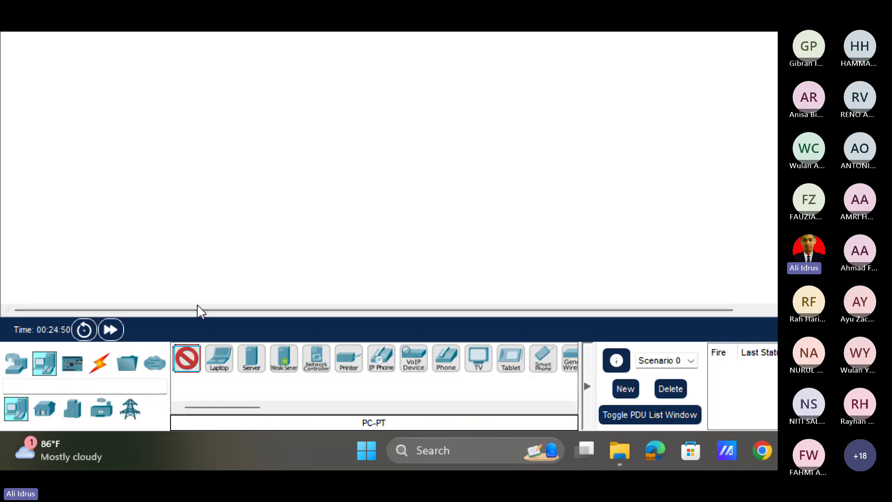
pyautogui.click(271, 130)
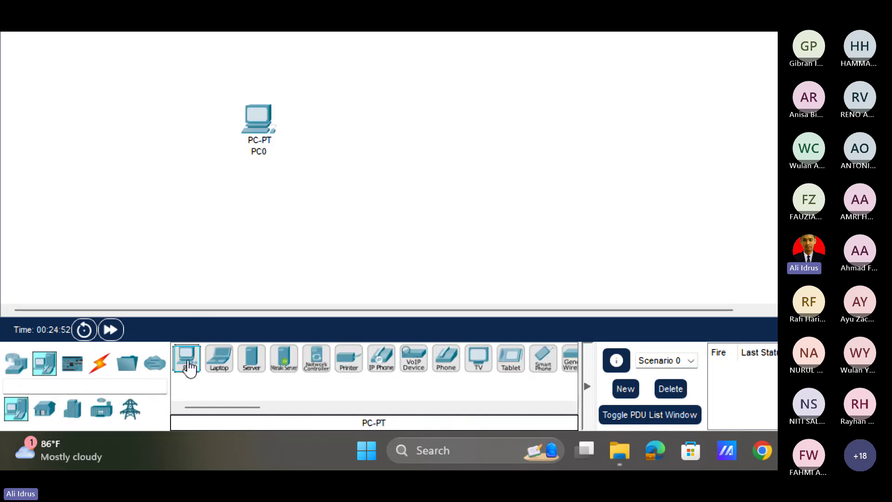
pyautogui.click(186, 360)
pyautogui.click(402, 116)
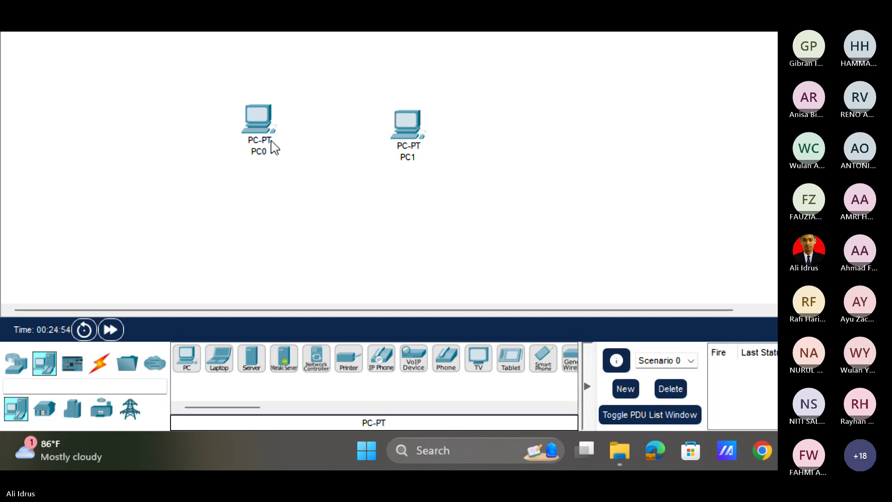
pyautogui.moveTo(260, 128); pyautogui.dragTo(268, 139)
pyautogui.moveTo(422, 131); pyautogui.dragTo(402, 140)
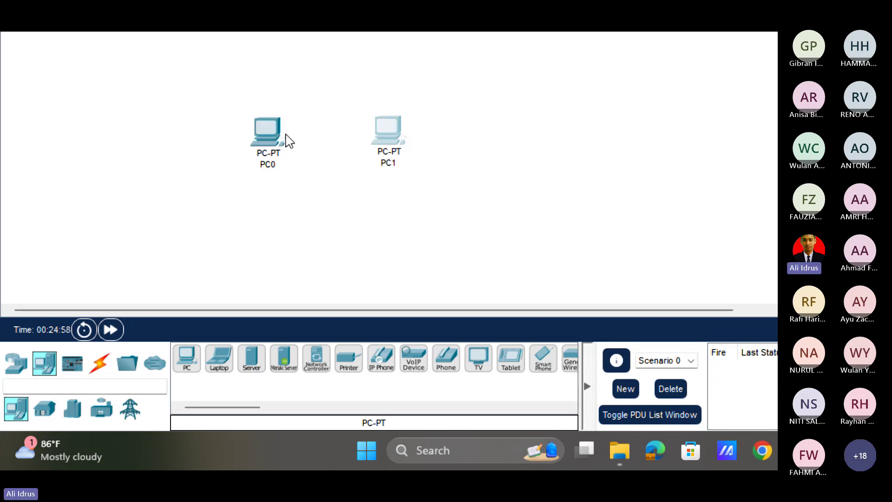
pyautogui.moveTo(269, 133); pyautogui.dragTo(262, 129)
pyautogui.click(99, 370)
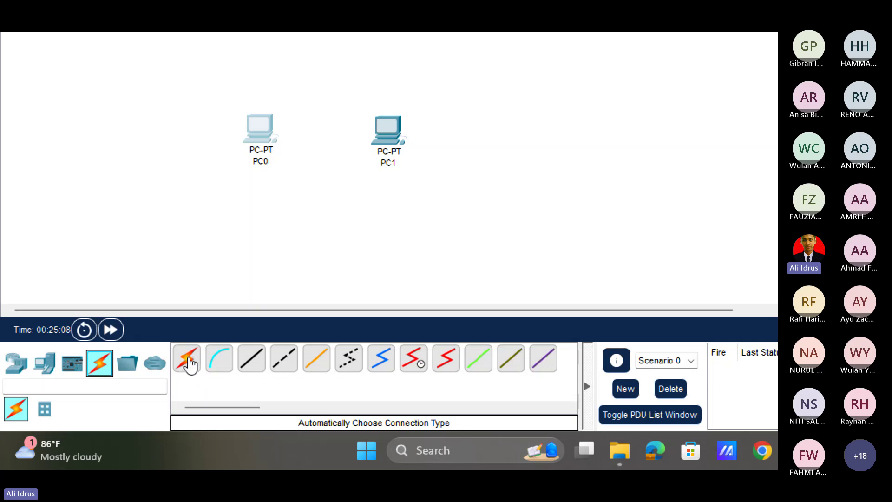
# Link PC0 Fa0 to PC1 Fa0 with an automatic cable, then move PC1 further right.
pyautogui.click(195, 359)
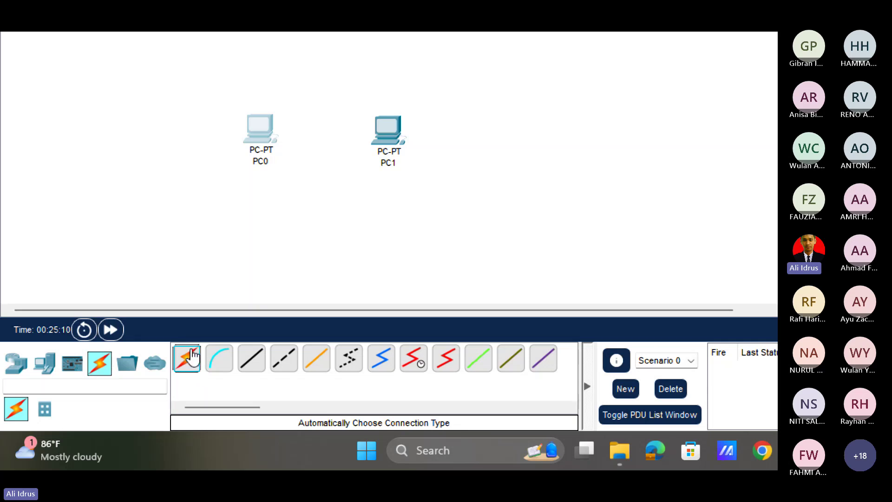
pyautogui.click(261, 129)
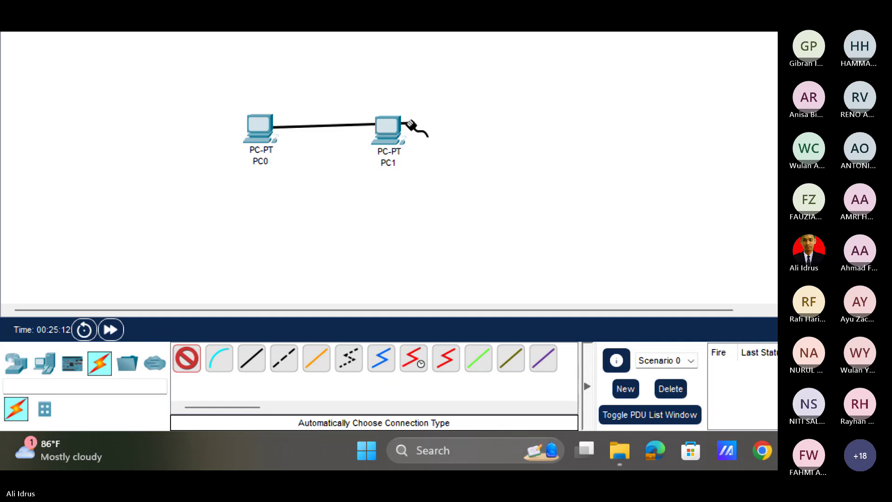
pyautogui.click(388, 130)
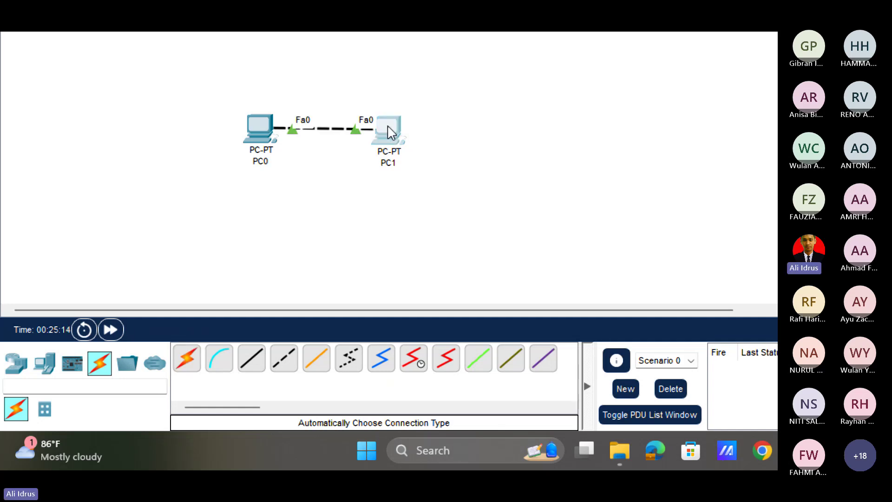
pyautogui.moveTo(391, 133); pyautogui.dragTo(460, 127)
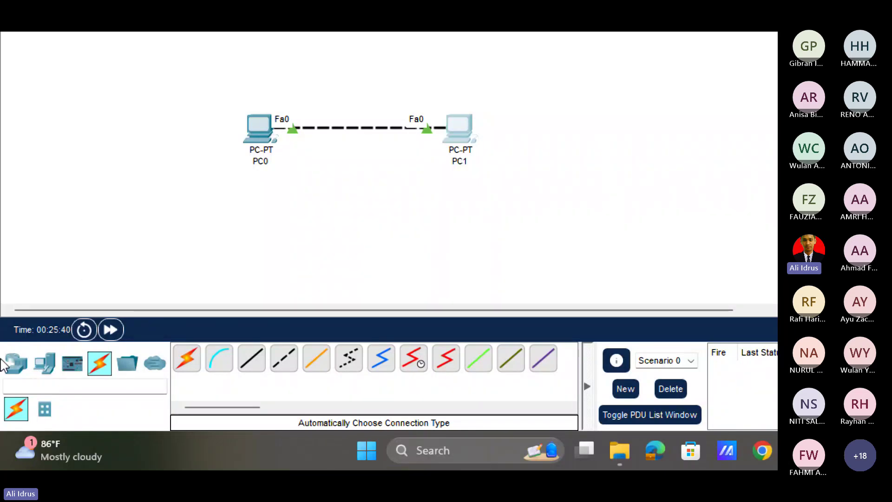
# Place 2960 switches Switch2 below PC0 and Switch3 below PC1.
pyautogui.click(14, 372)
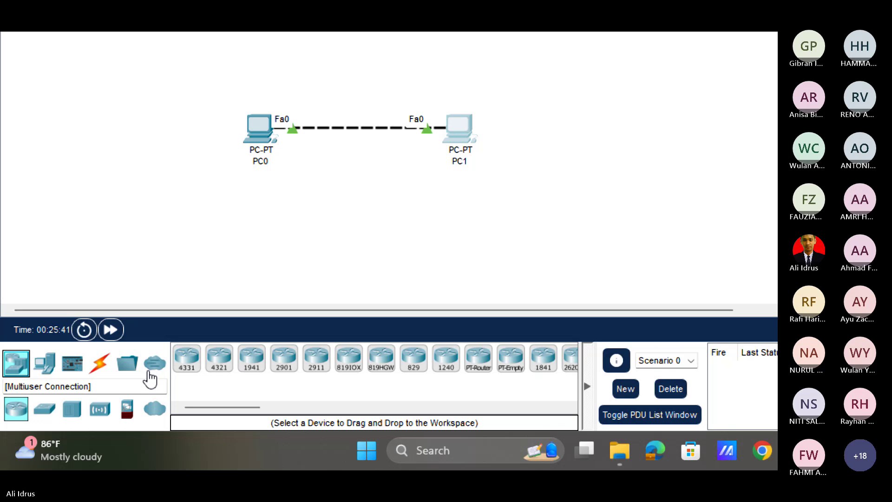
pyautogui.click(44, 409)
pyautogui.click(186, 366)
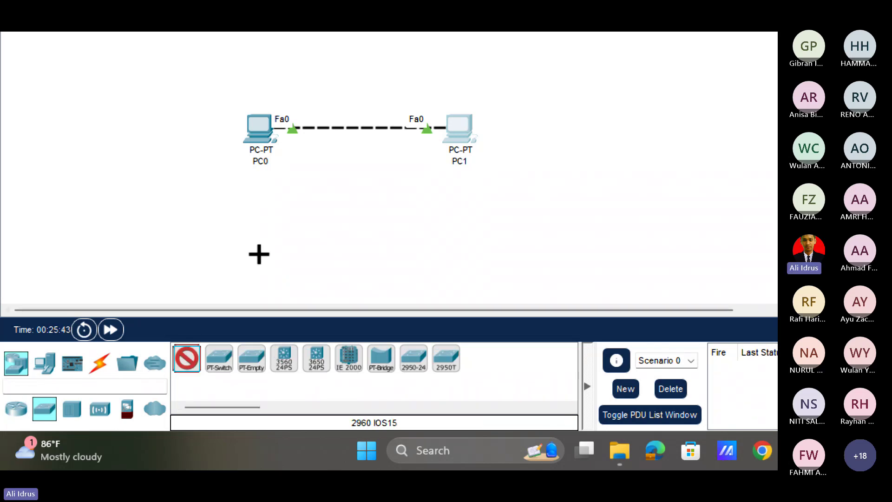
pyautogui.click(275, 202)
pyautogui.click(187, 360)
pyautogui.click(453, 207)
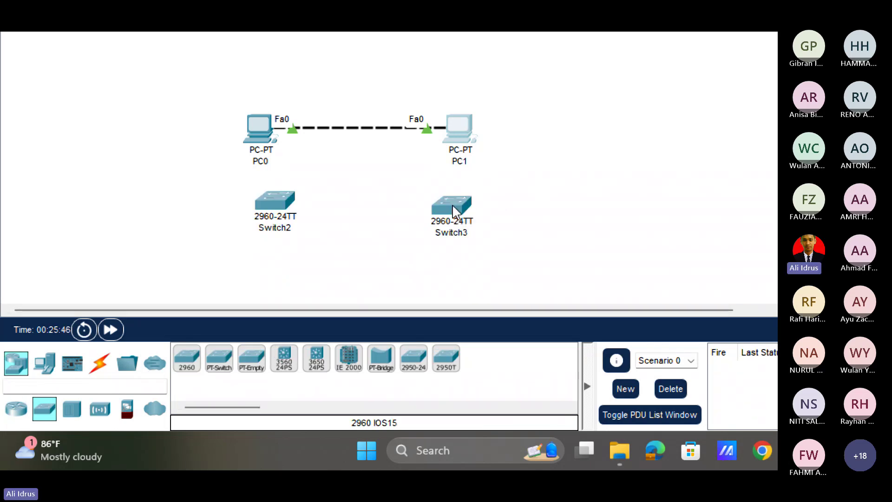
# Cable Switch2 Fa0/1 to Switch3 Fa0/1 automatically and adjust Switch3's position.
pyautogui.click(99, 363)
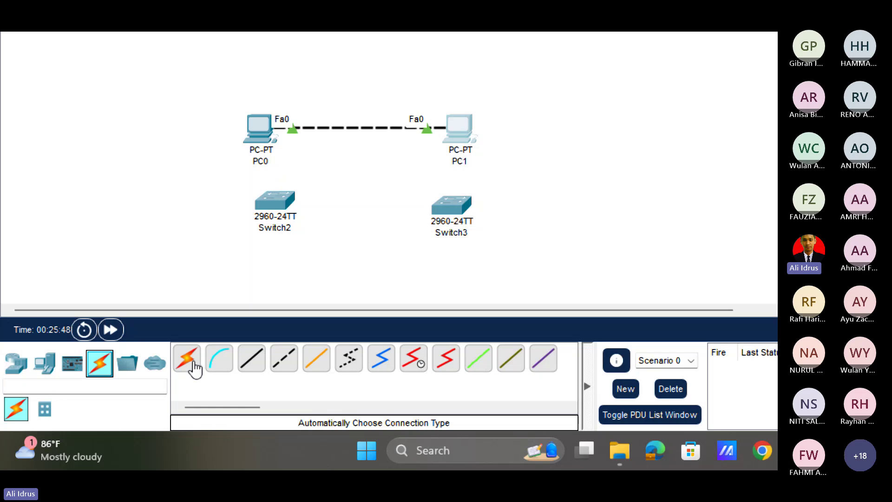
pyautogui.click(188, 360)
pyautogui.click(276, 202)
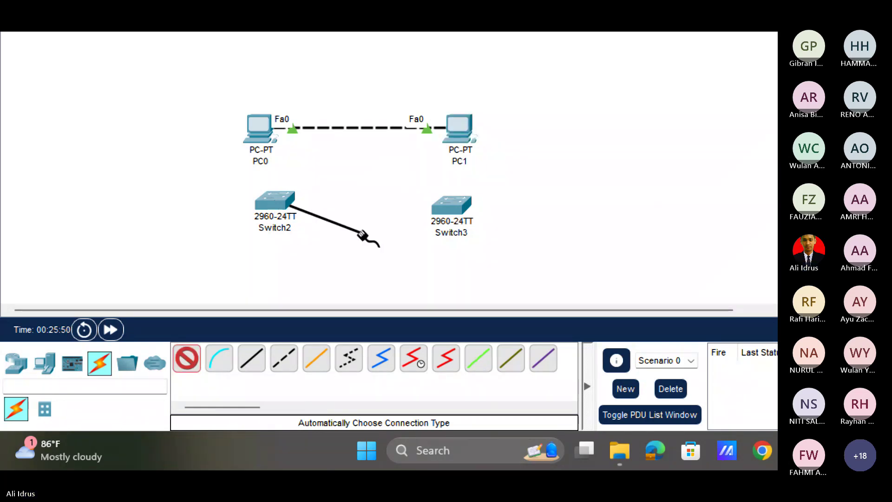
pyautogui.click(454, 207)
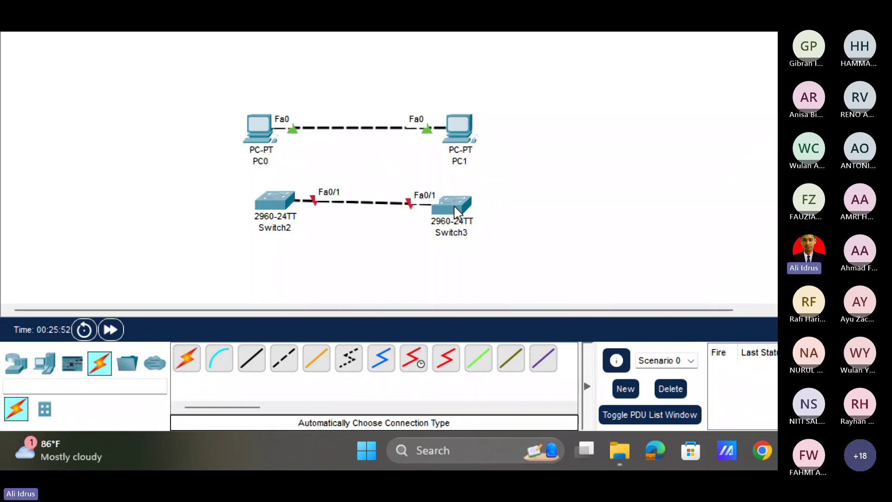
pyautogui.moveTo(454, 207); pyautogui.dragTo(435, 200)
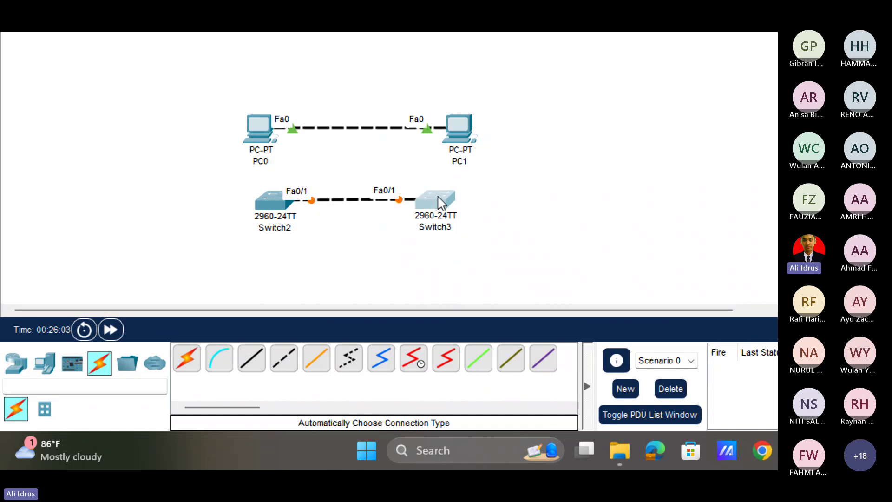
pyautogui.moveTo(441, 203)
pyautogui.moveTo(441, 203); pyautogui.dragTo(446, 214)
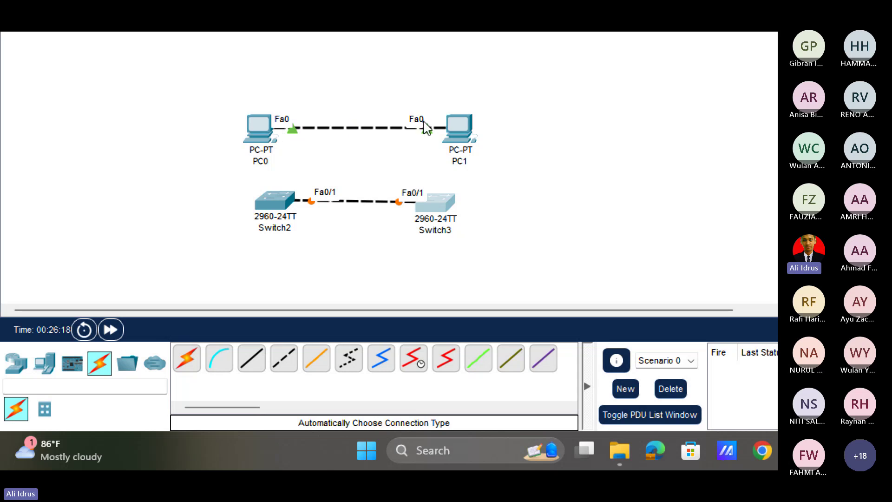
# Place a desktop PC2 and a 2960 Switch4 above the existing topology.
pyautogui.click(44, 367)
pyautogui.click(219, 358)
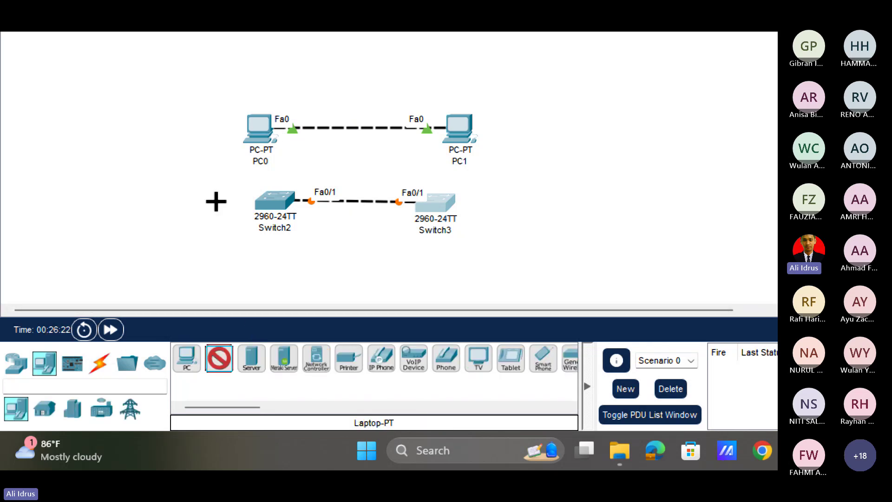
pyautogui.click(186, 360)
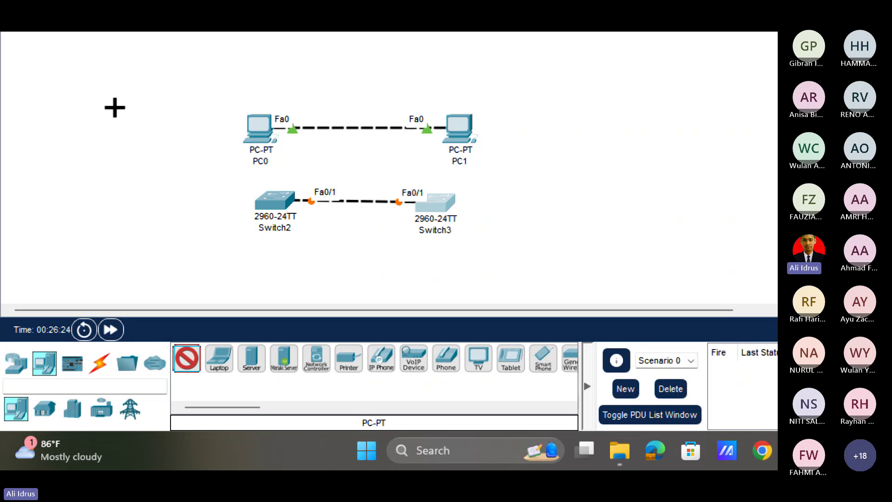
pyautogui.click(253, 221)
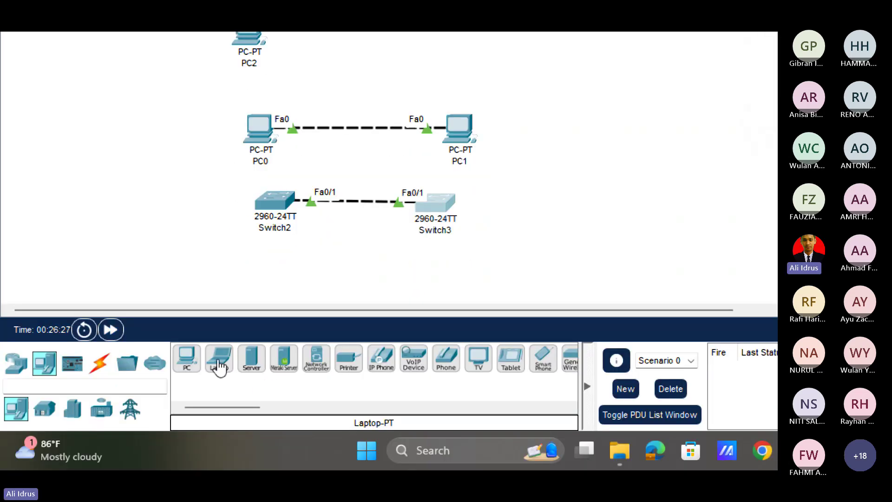
pyautogui.click(15, 362)
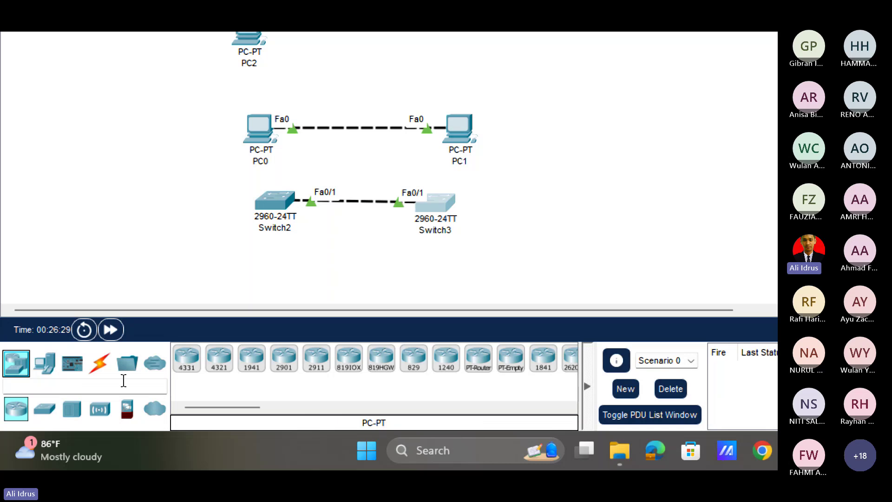
pyautogui.click(44, 412)
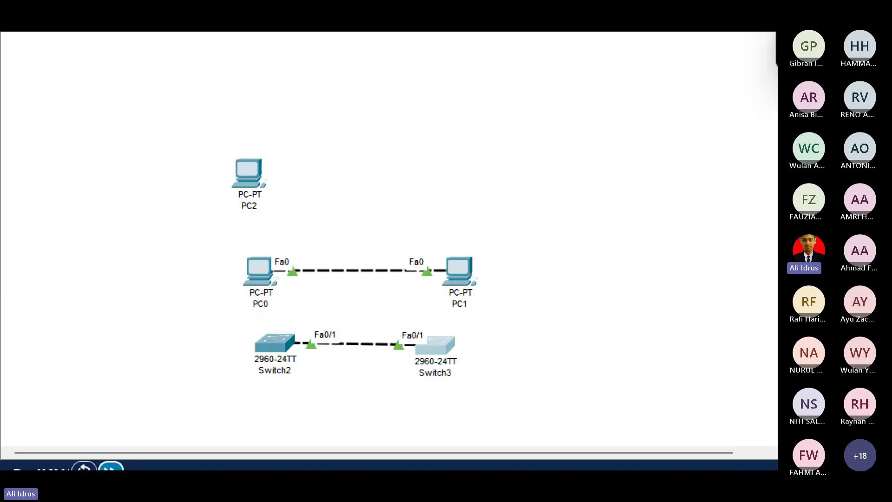
pyautogui.click(189, 363)
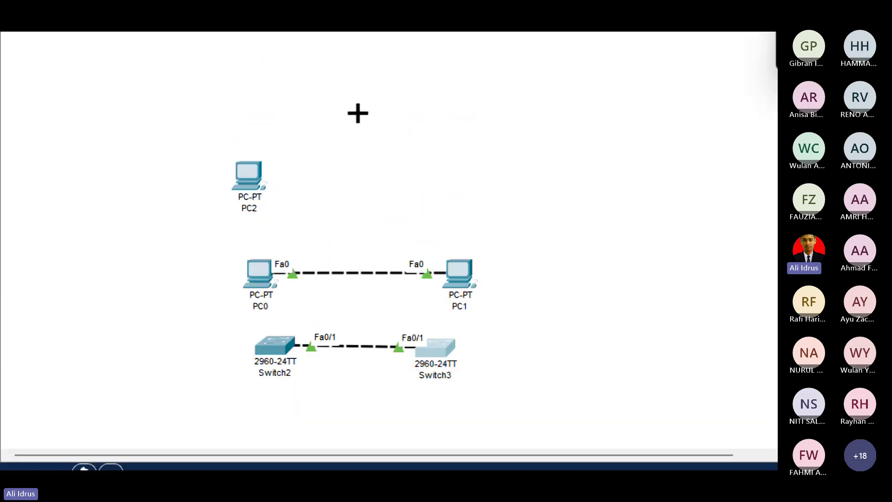
pyautogui.click(358, 113)
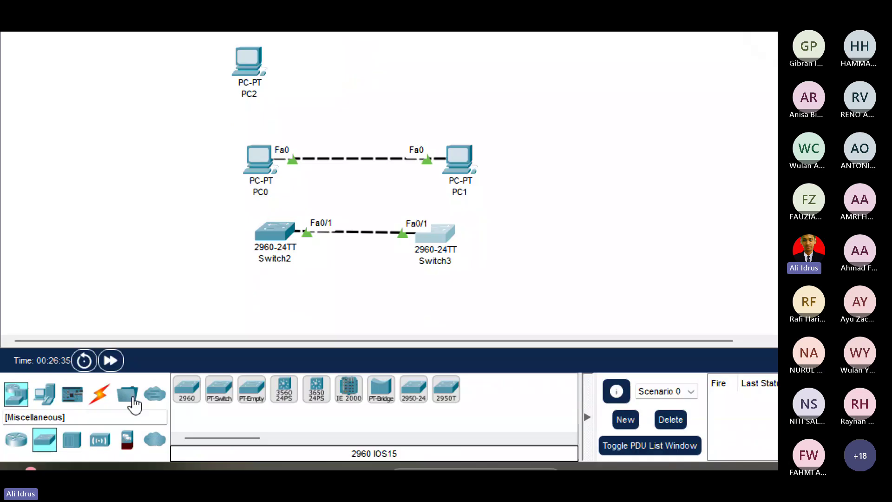
# Connect PC2 Fa0 to Switch4 Fa0/1 using the automatic cable.
pyautogui.click(100, 443)
pyautogui.click(186, 358)
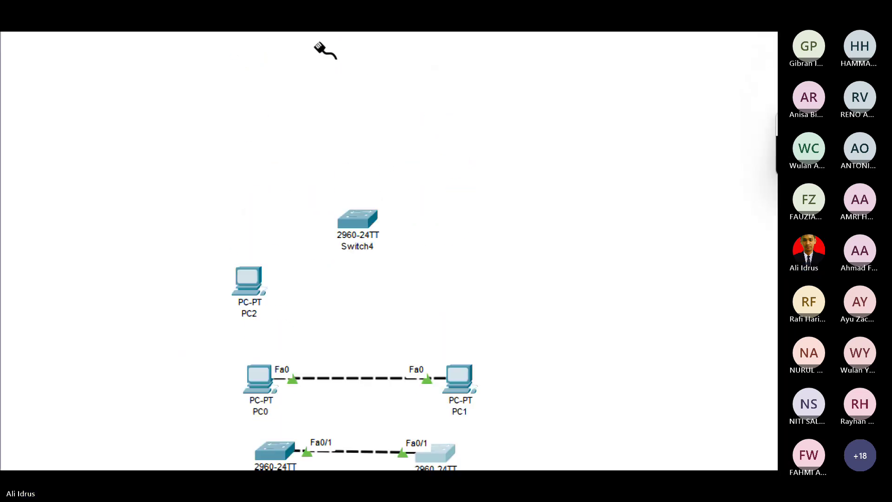
pyautogui.click(251, 387)
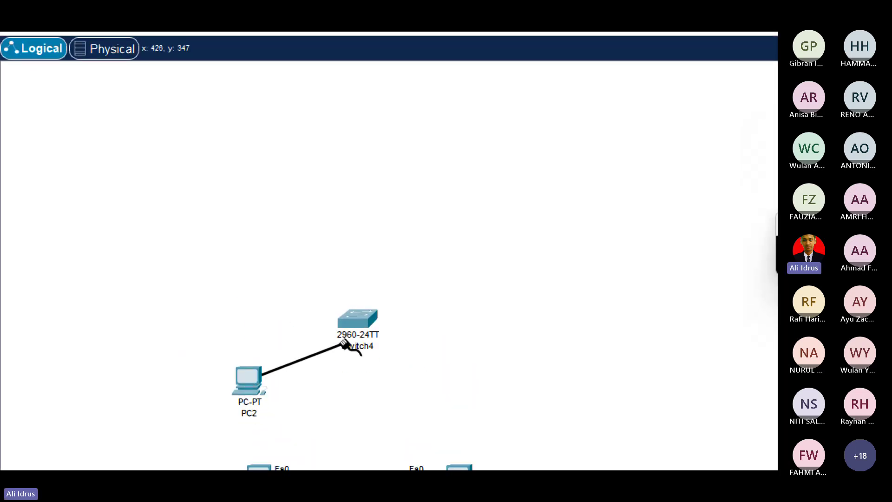
pyautogui.click(366, 319)
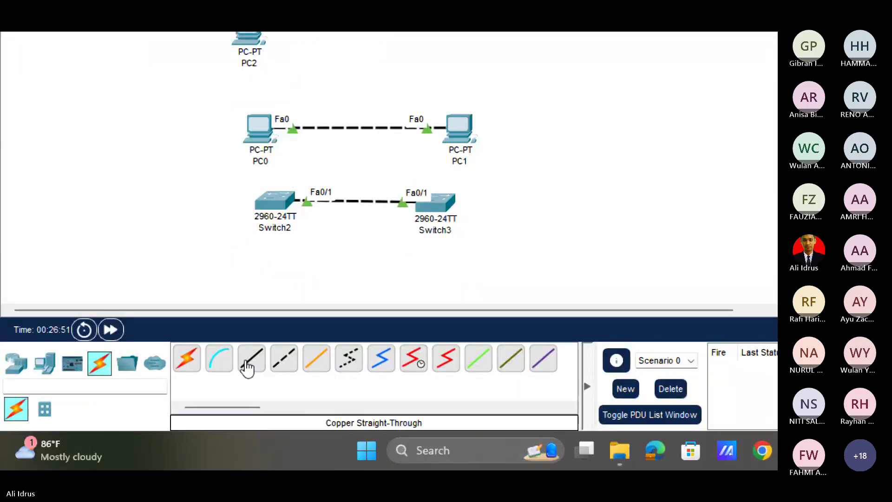
# Place PC3 at the workspace's left and a 2960 Switch5 above it.
pyautogui.click(251, 427)
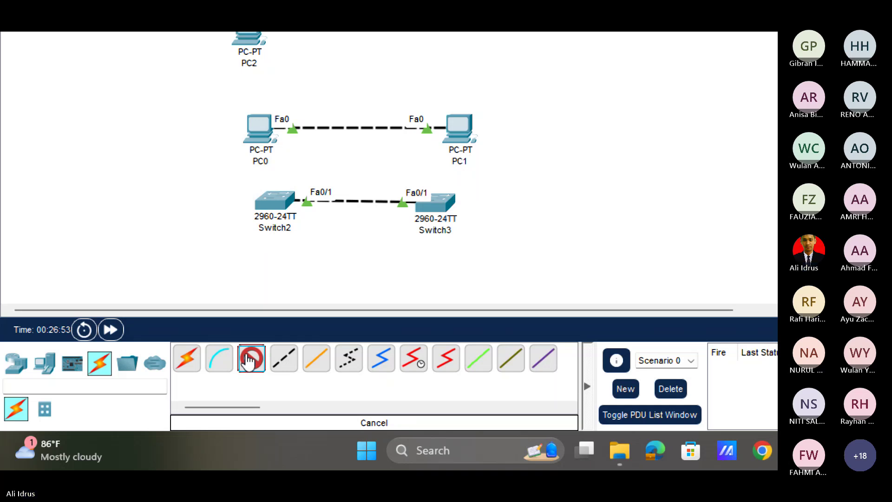
pyautogui.click(47, 371)
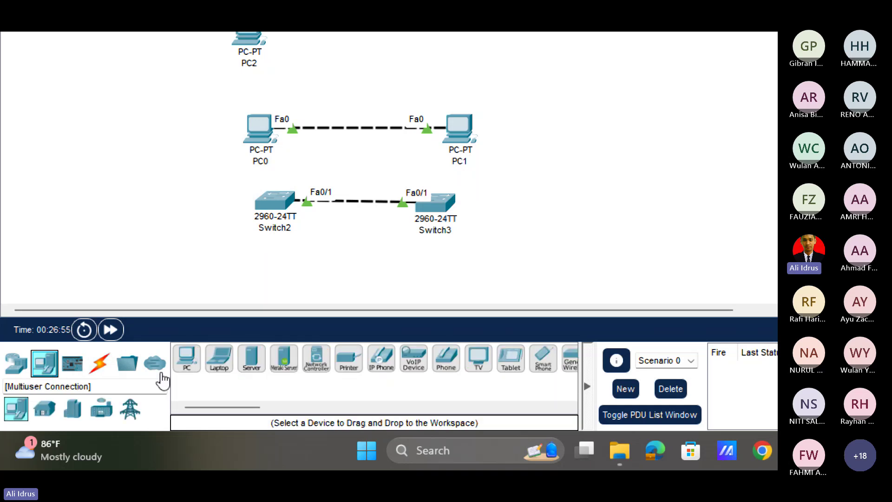
pyautogui.click(186, 360)
pyautogui.click(110, 194)
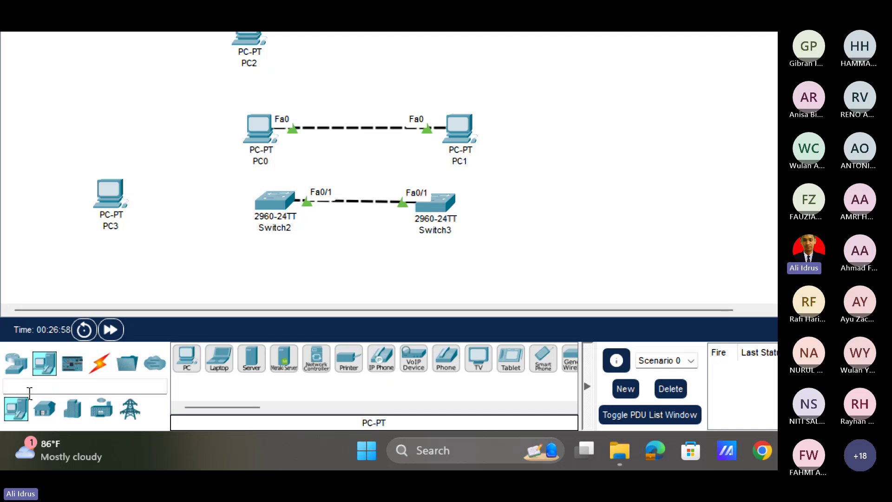
pyautogui.click(16, 363)
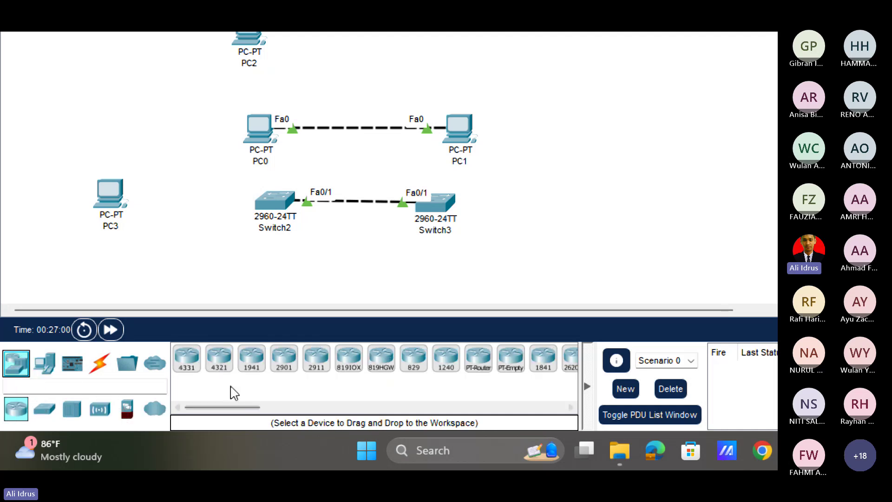
pyautogui.click(43, 408)
pyautogui.click(187, 357)
pyautogui.click(176, 132)
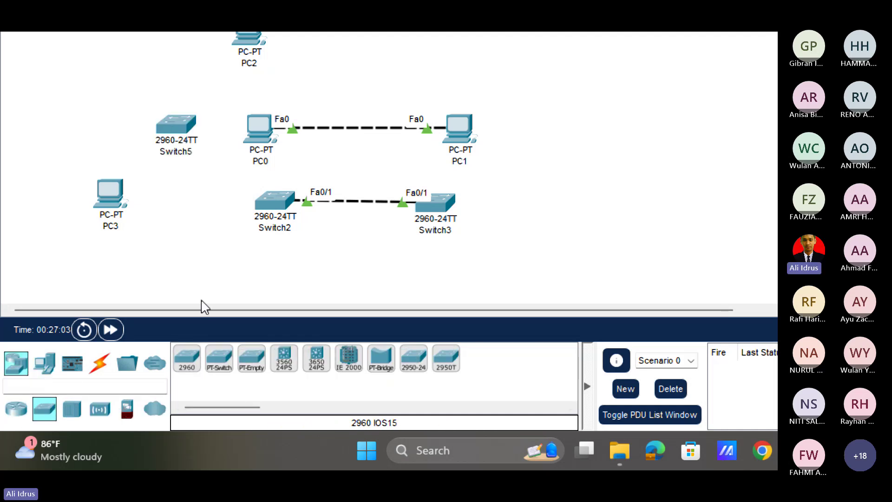
# Cable PC3 FastEthernet0 to Switch5 FastEthernet0/24 with straight-through copper, then raise Switch5.
pyautogui.click(100, 363)
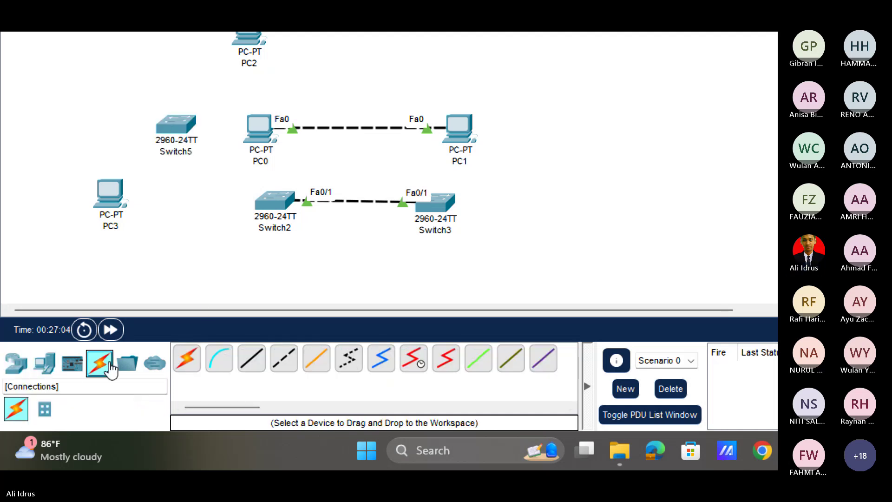
pyautogui.click(248, 357)
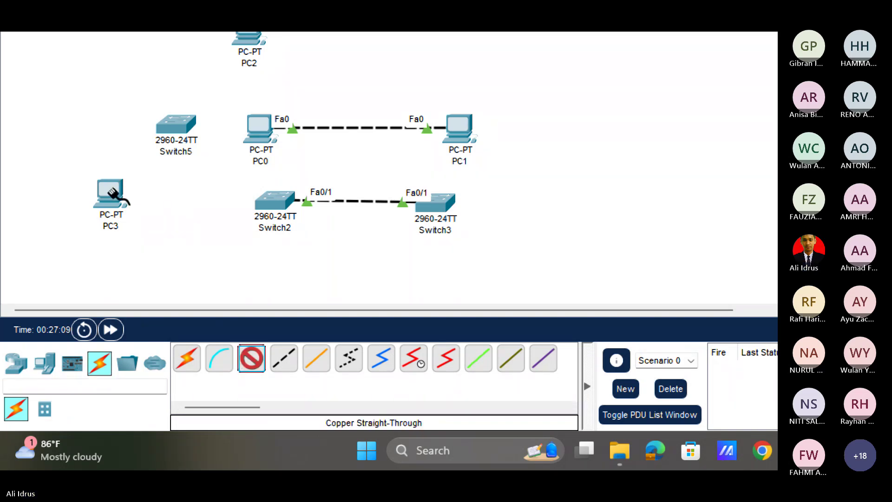
pyautogui.click(112, 195)
pyautogui.click(167, 255)
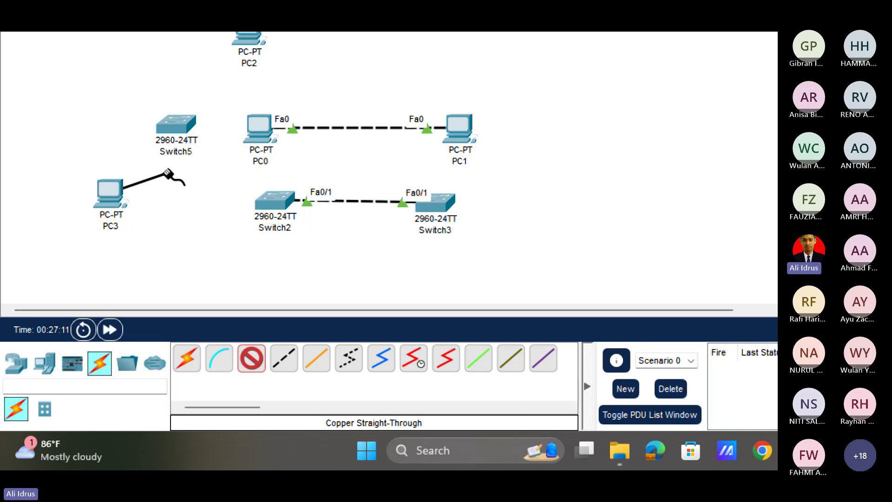
pyautogui.click(182, 128)
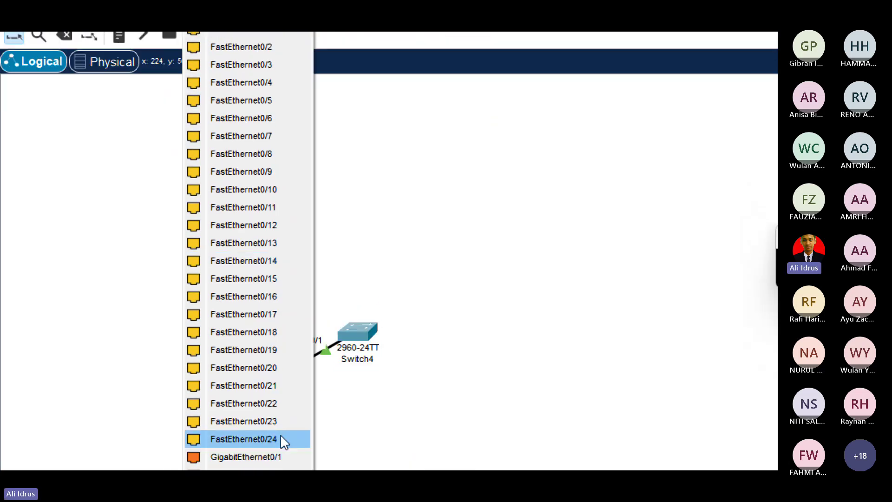
pyautogui.click(277, 396)
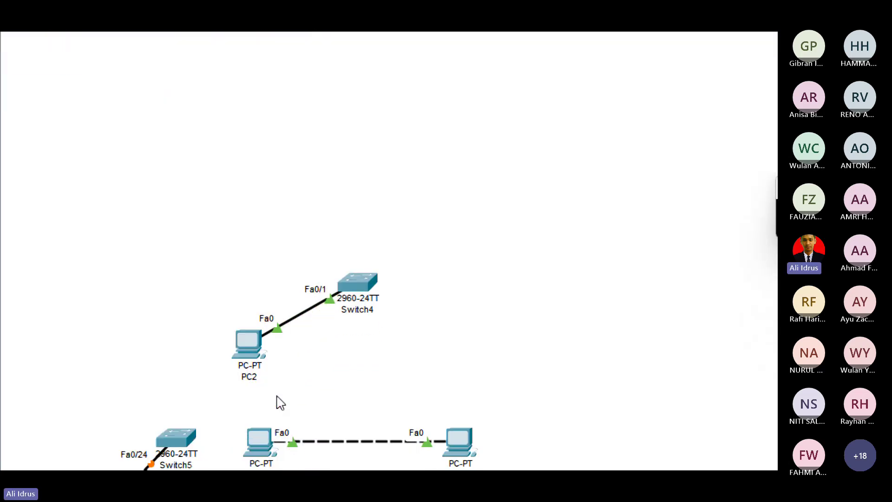
pyautogui.moveTo(168, 325); pyautogui.dragTo(163, 250)
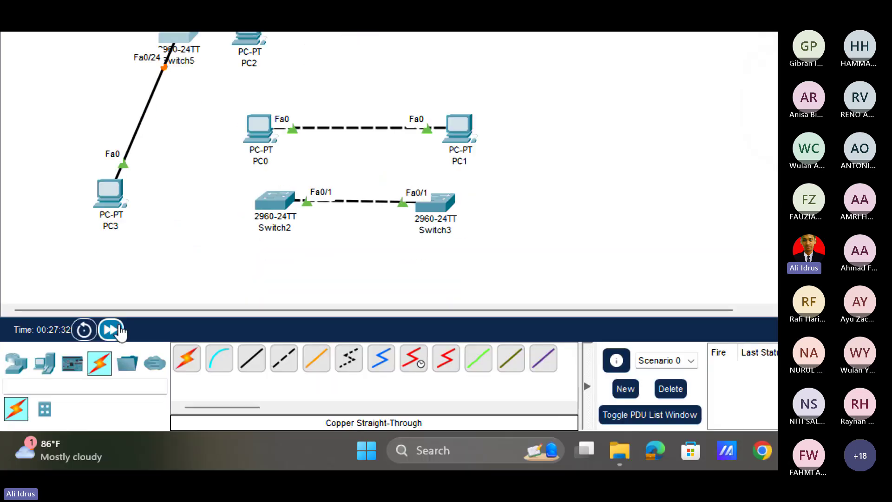
# Marquee-select all eight devices and four links, delete them, and confirm.
pyautogui.click(112, 332)
pyautogui.moveTo(151, 80); pyautogui.dragTo(176, 130)
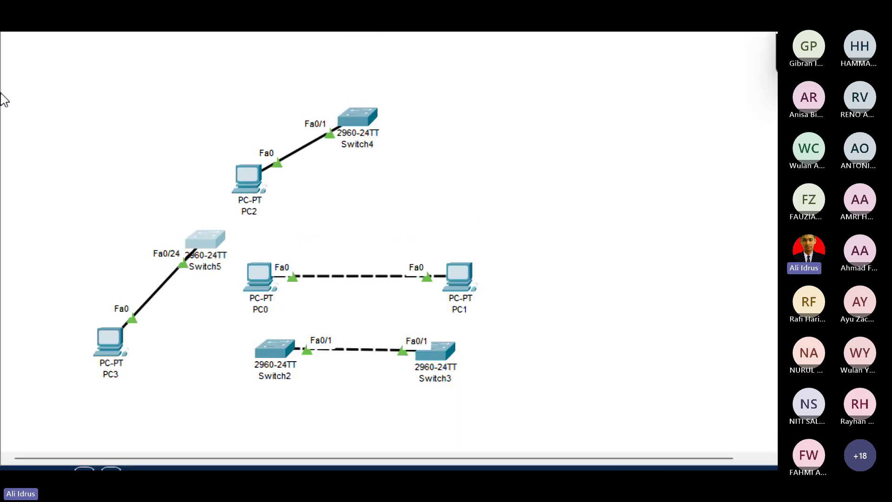
pyautogui.moveTo(51, 61); pyautogui.dragTo(594, 397)
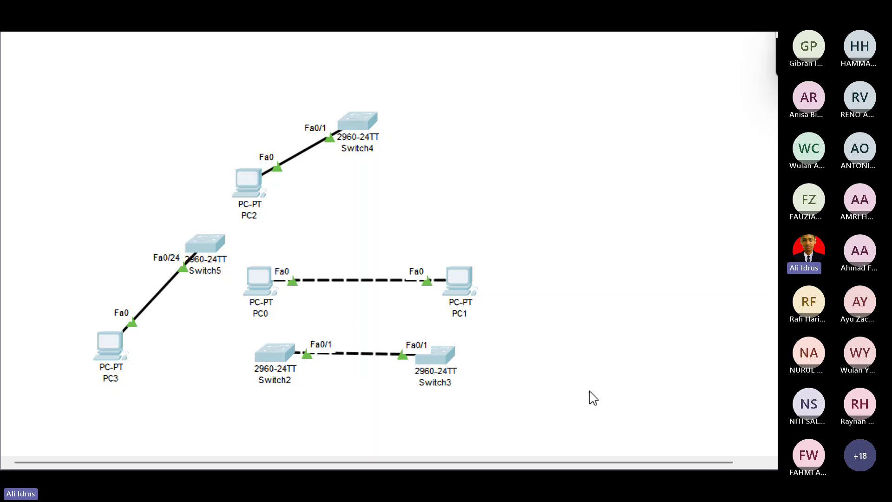
pyautogui.press('Delete')
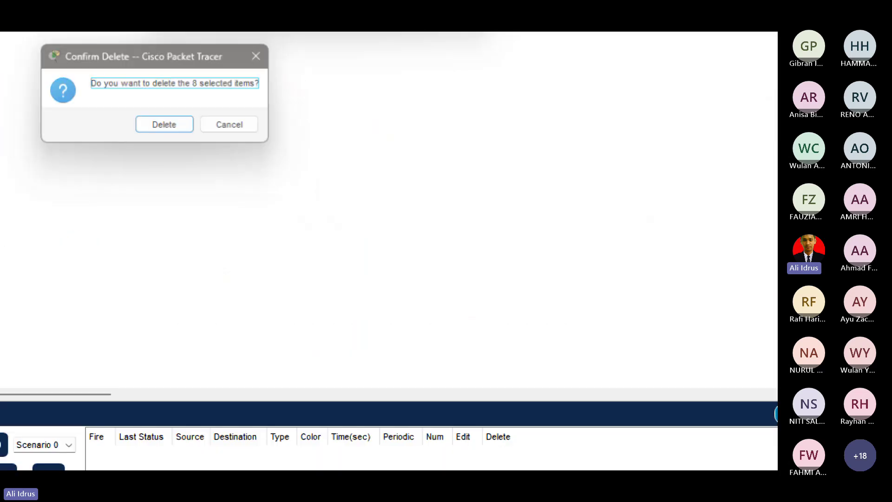
pyautogui.press('Return')
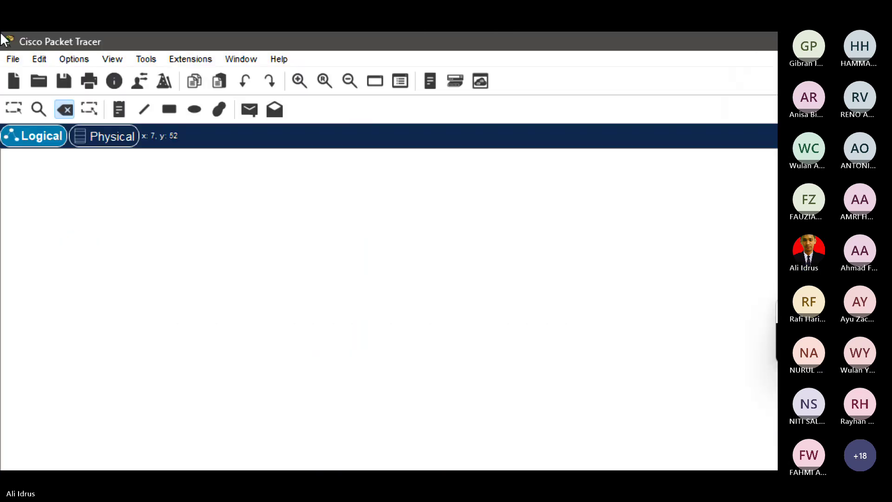
# In Physical view, go through Home City into the Corporate Office and open its rack.
pyautogui.click(115, 140)
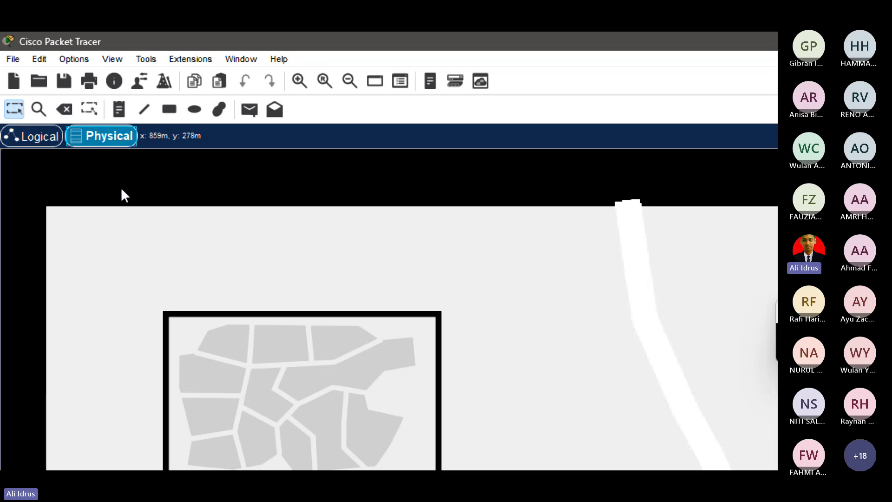
pyautogui.click(300, 254)
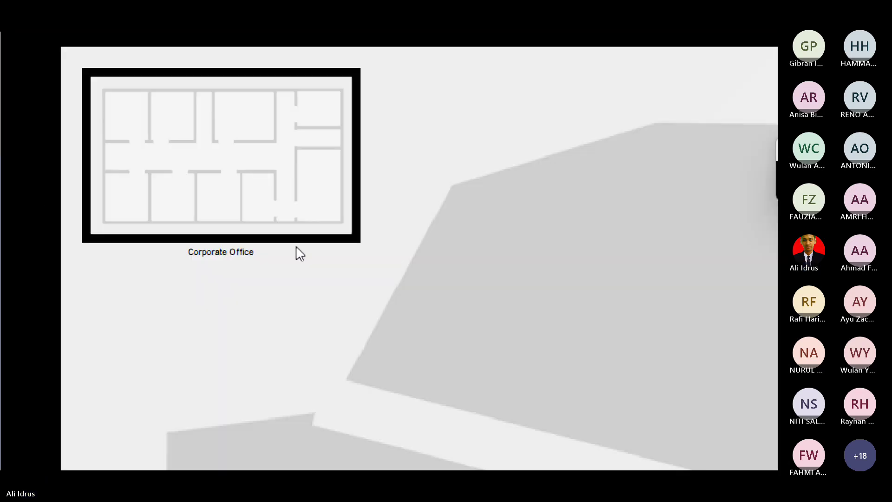
pyautogui.click(211, 187)
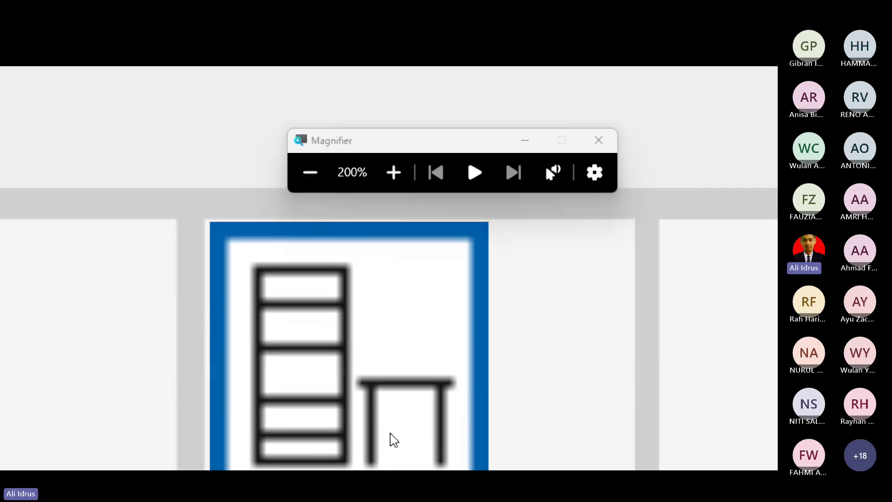
pyautogui.click(343, 382)
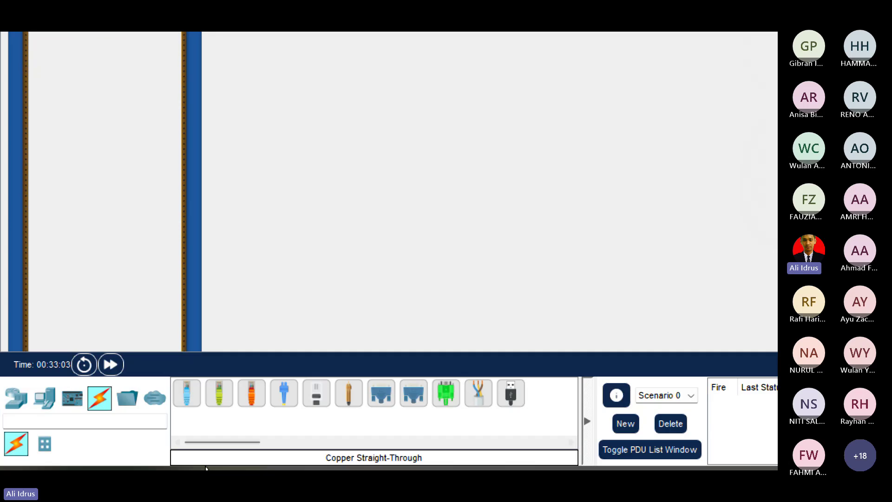
# Mount a 2960 switch from Network Devices > Switches into the Corporate Office rack.
pyautogui.click(17, 379)
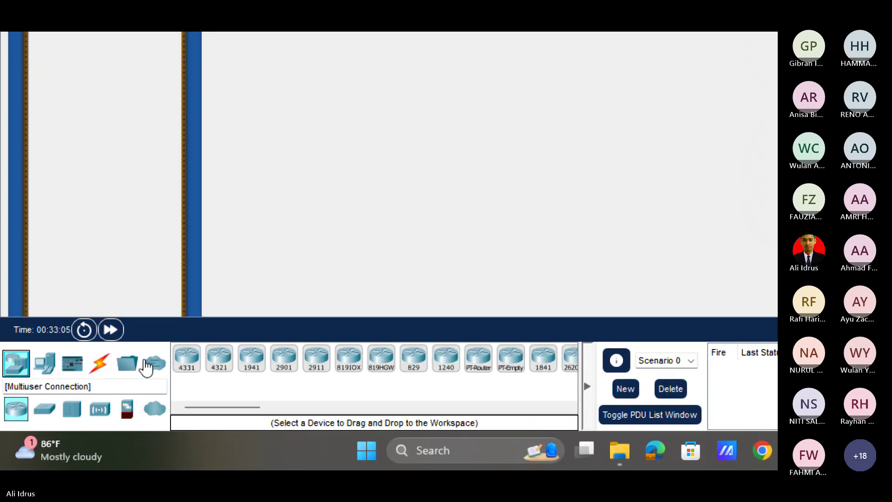
pyautogui.click(45, 409)
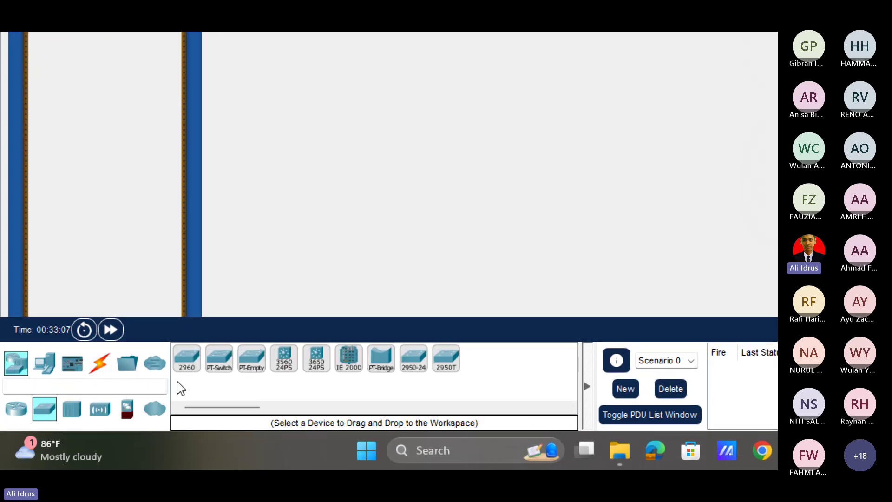
pyautogui.click(194, 365)
pyautogui.click(93, 59)
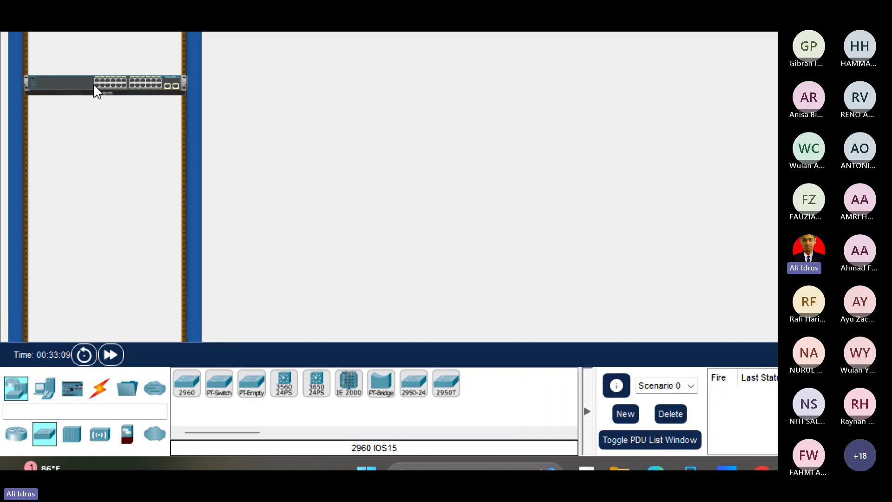
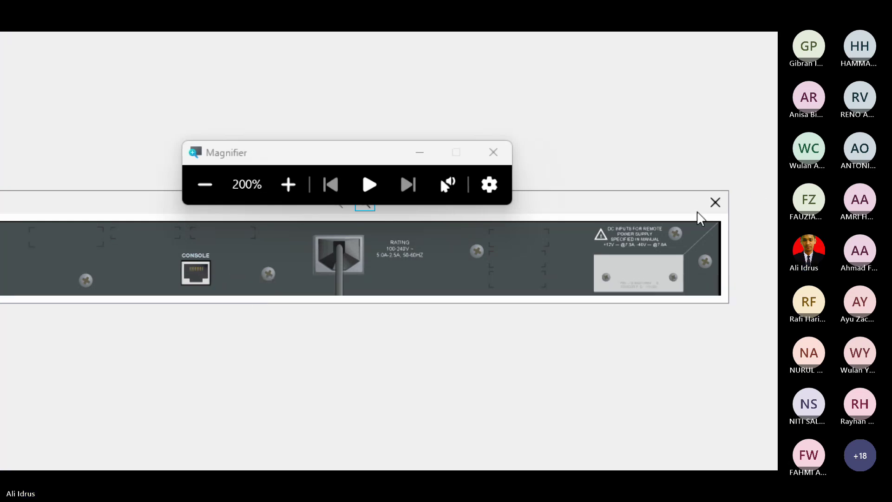
# Close Switch6's rear-panel close-up and return to the Main Wiring Closet rack view.
pyautogui.click(715, 202)
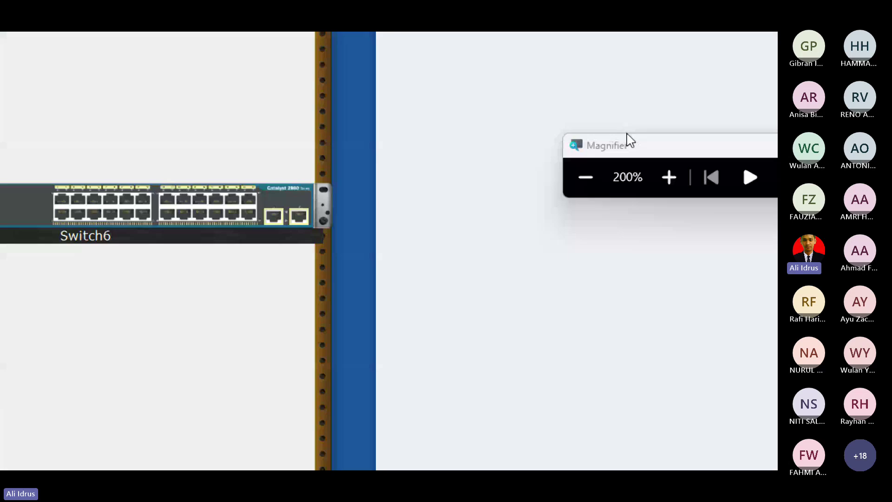
pyautogui.click(585, 177)
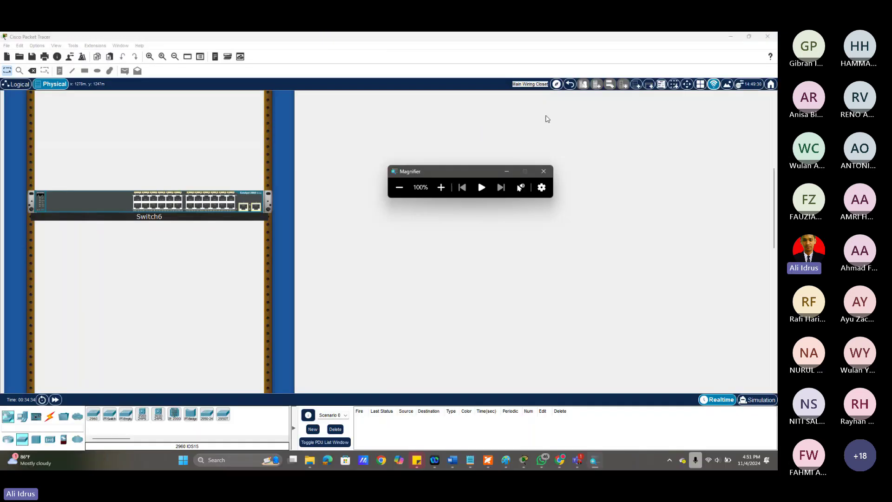
pyautogui.moveTo(420, 171); pyautogui.dragTo(617, 166)
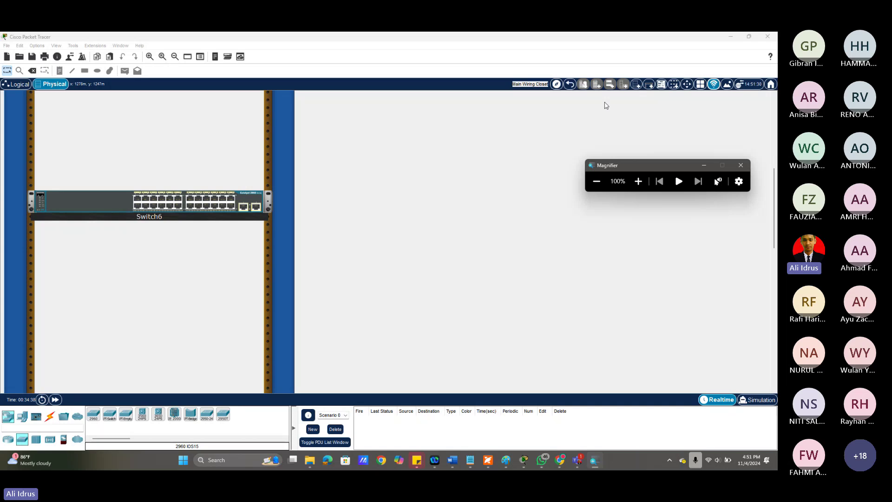
pyautogui.click(649, 87)
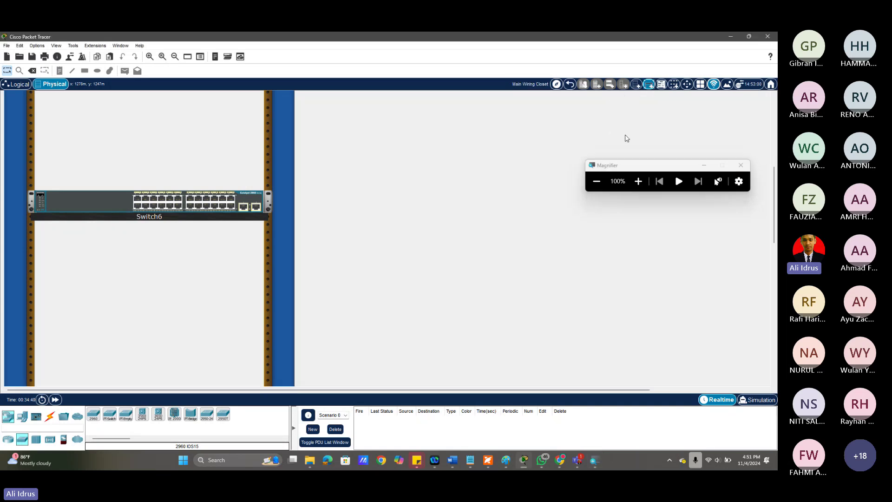
# Move Switch6 out of the rack onto the Table.
pyautogui.scroll(-5, 487, 314)
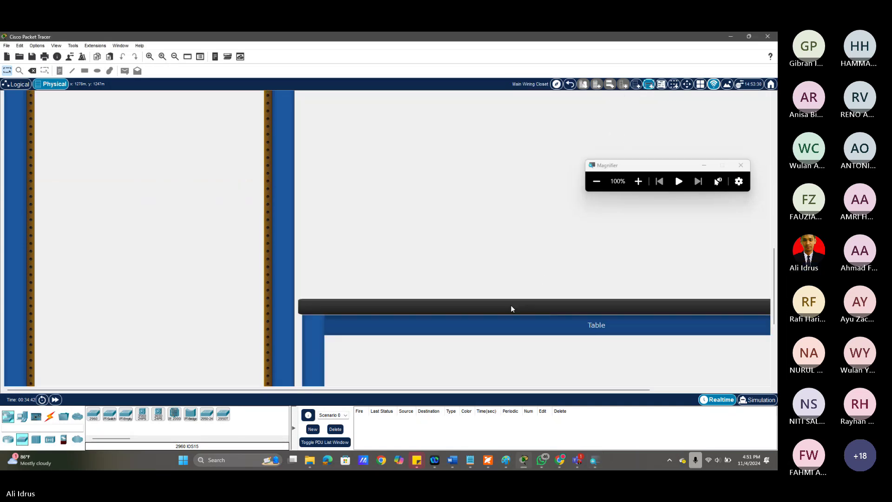
pyautogui.scroll(5, 333, 269)
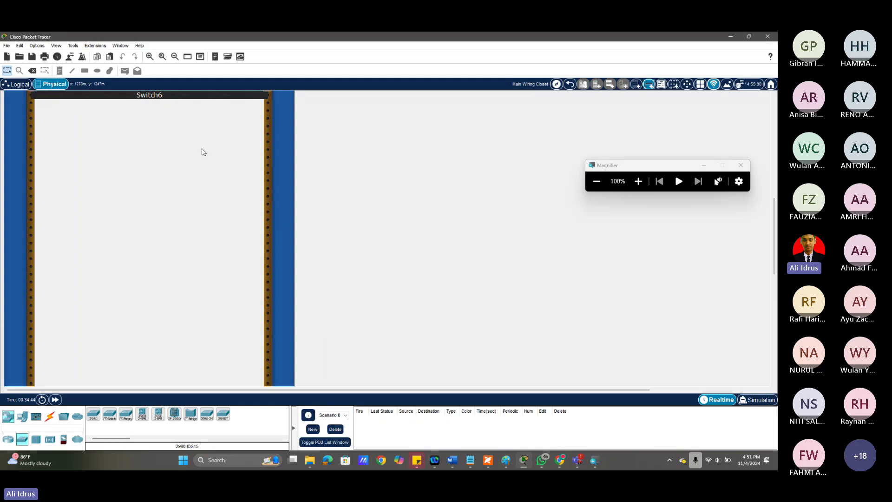
pyautogui.moveTo(167, 129); pyautogui.dragTo(166, 356)
pyautogui.scroll(-2, 335, 209)
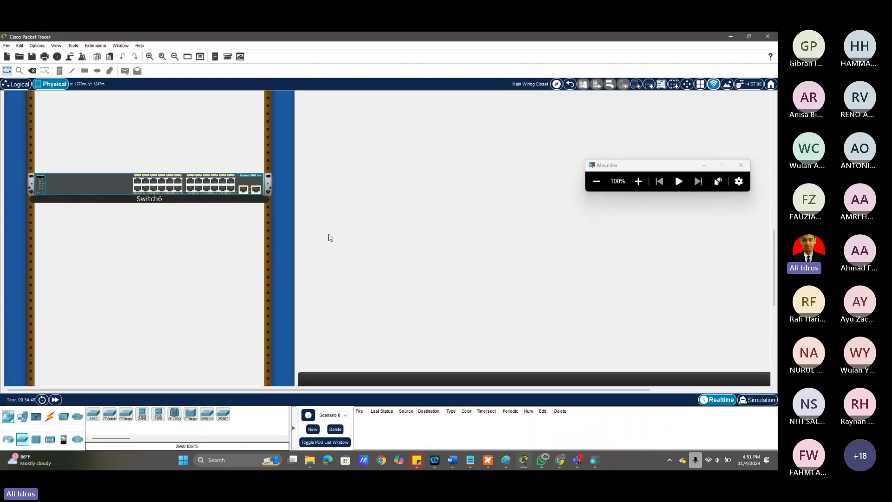
pyautogui.moveTo(213, 195); pyautogui.dragTo(483, 344)
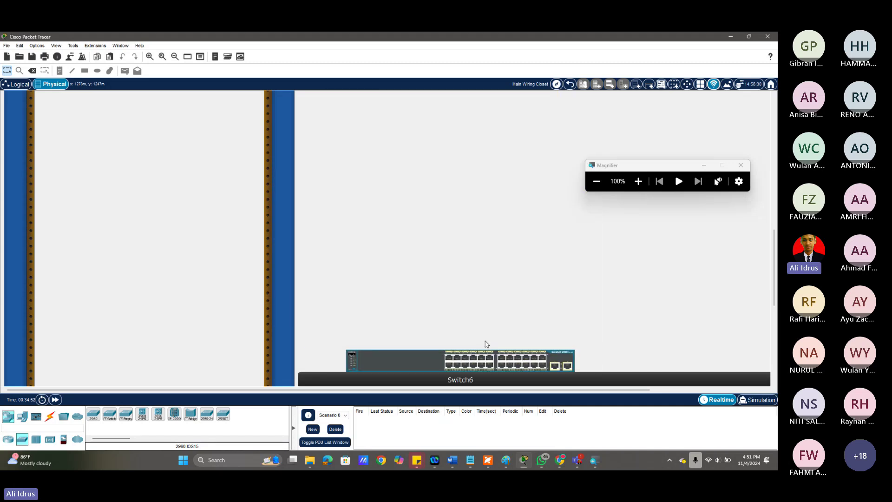
# Place a laptop, Laptop0, from End Devices on the Table beside Switch6.
pyautogui.scroll(-2, 720, 325)
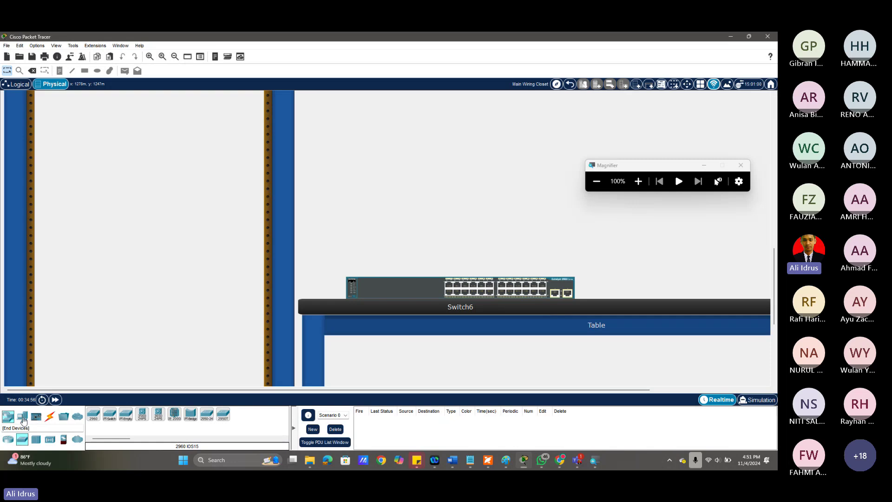
pyautogui.click(22, 415)
pyautogui.moveTo(116, 418); pyautogui.dragTo(756, 149)
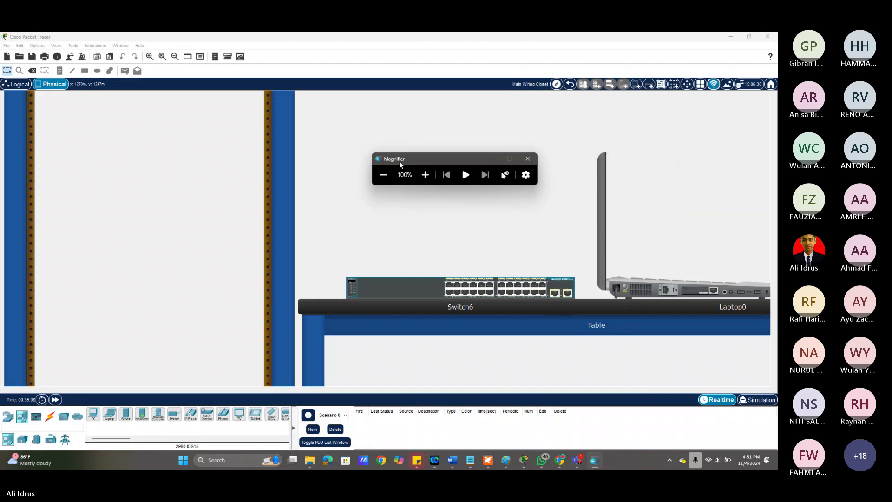
pyautogui.click(502, 384)
pyautogui.hscroll(3, 488, 288)
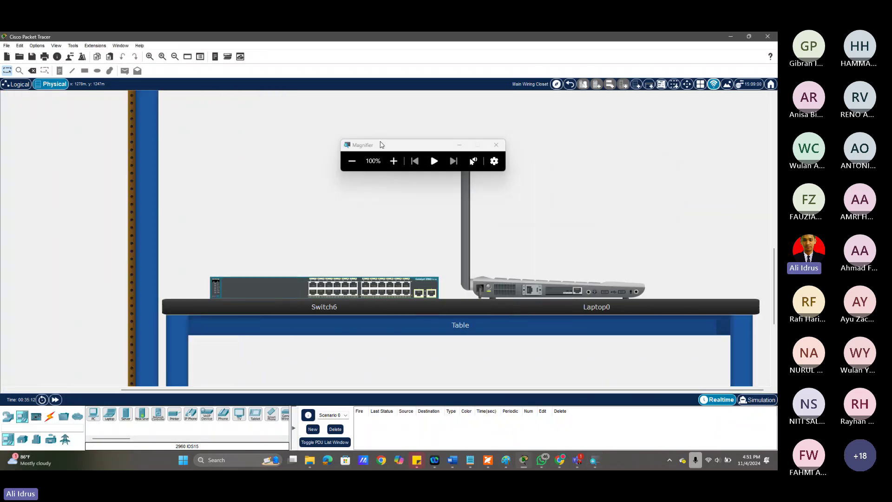
pyautogui.moveTo(381, 146); pyautogui.dragTo(601, 138)
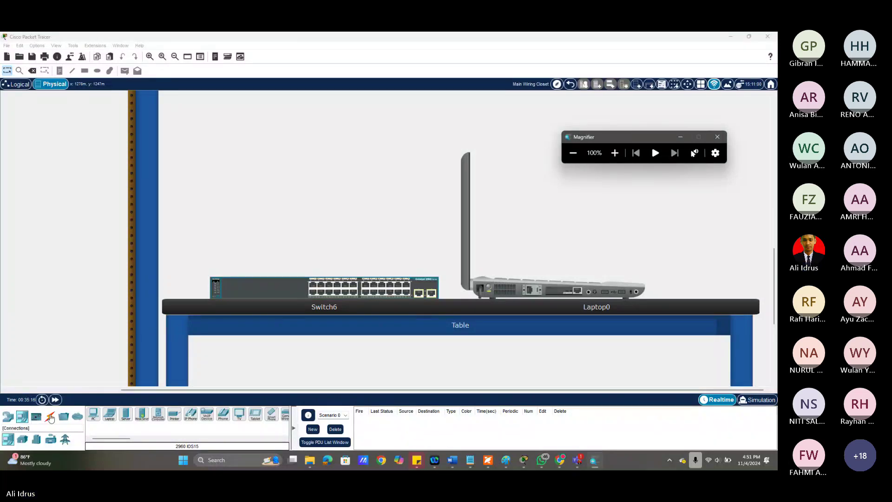
# Run a console cable from Laptop0's RS 232 port to Switch6's rear Console port.
pyautogui.click(50, 417)
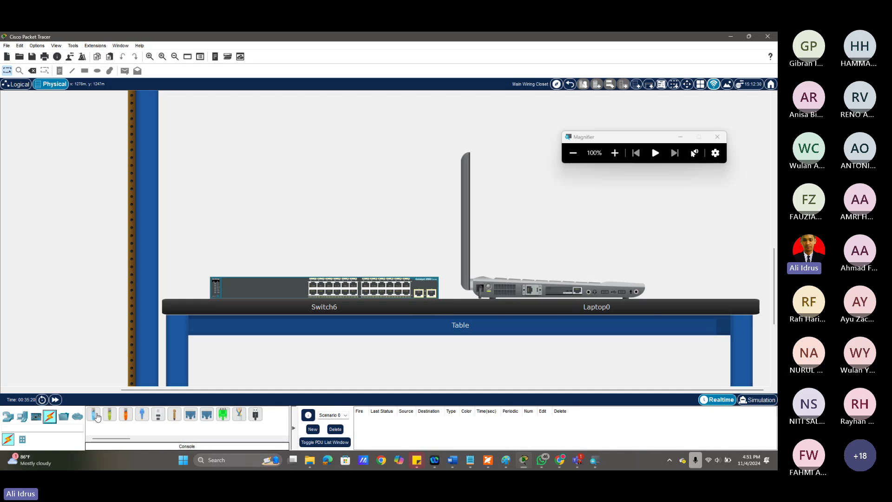
pyautogui.click(96, 415)
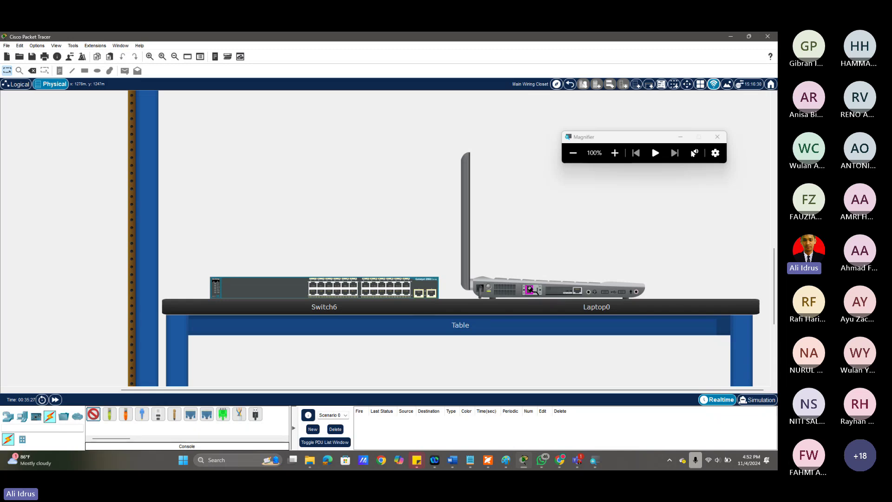
pyautogui.click(529, 289)
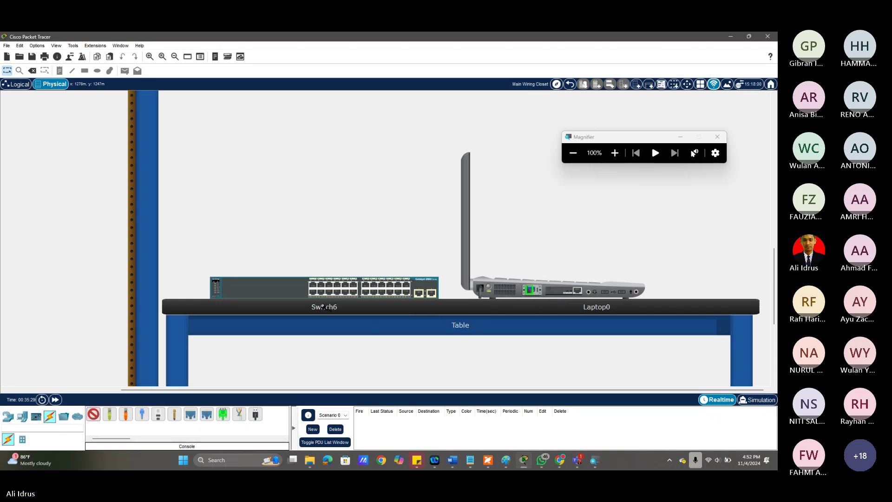
pyautogui.click(295, 290)
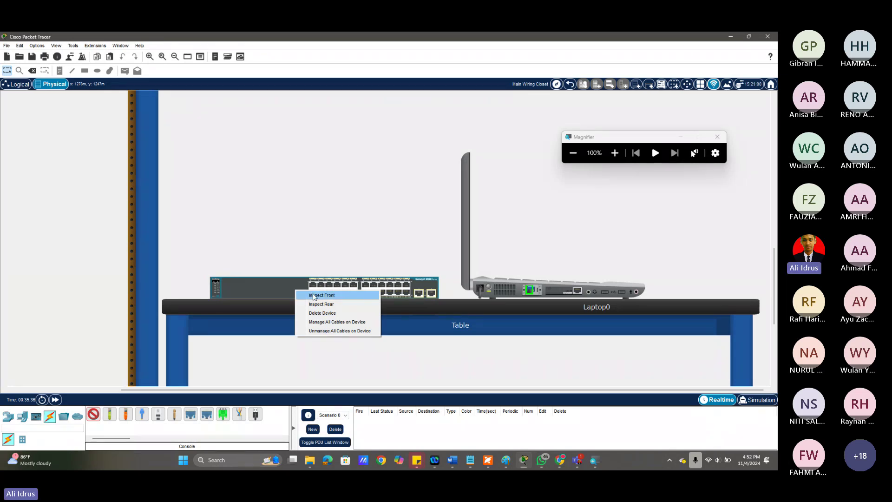
pyautogui.click(314, 297)
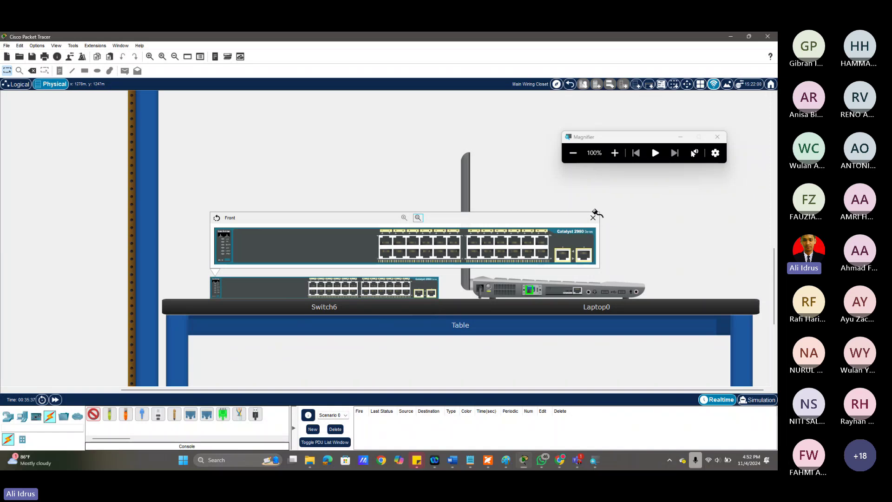
pyautogui.click(593, 218)
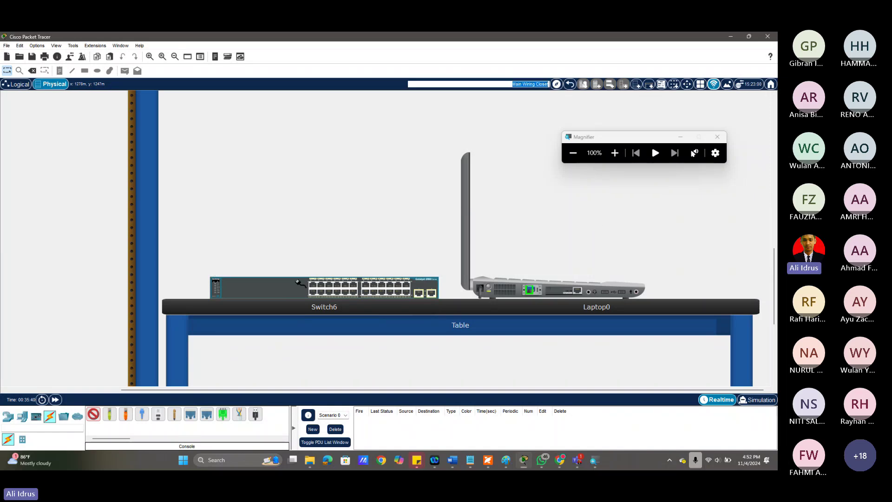
pyautogui.rightClick(282, 290)
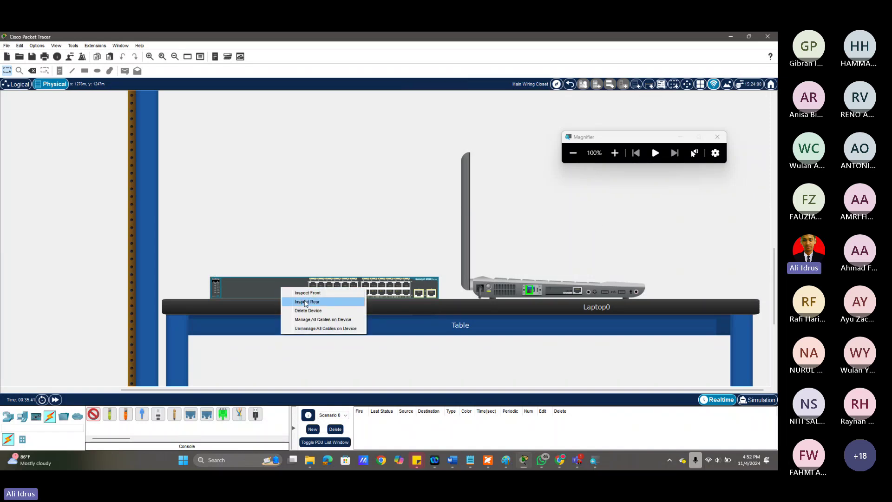
pyautogui.click(305, 302)
pyautogui.click(334, 252)
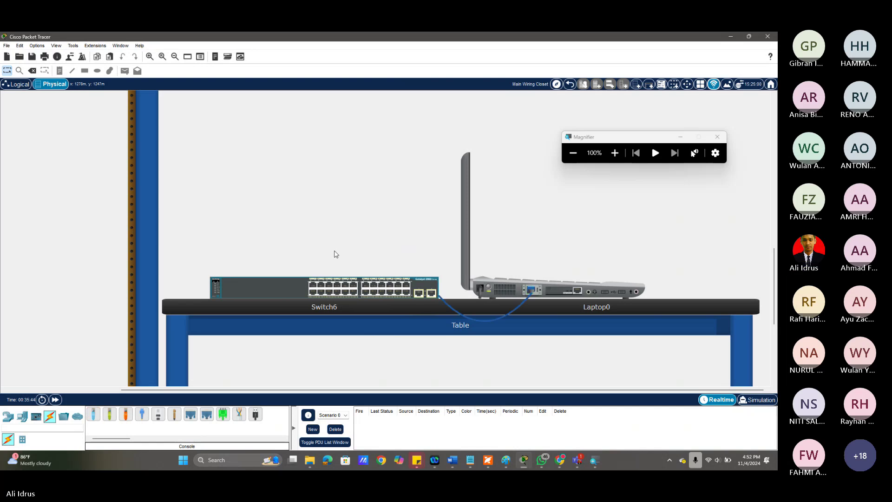
pyautogui.moveTo(589, 289)
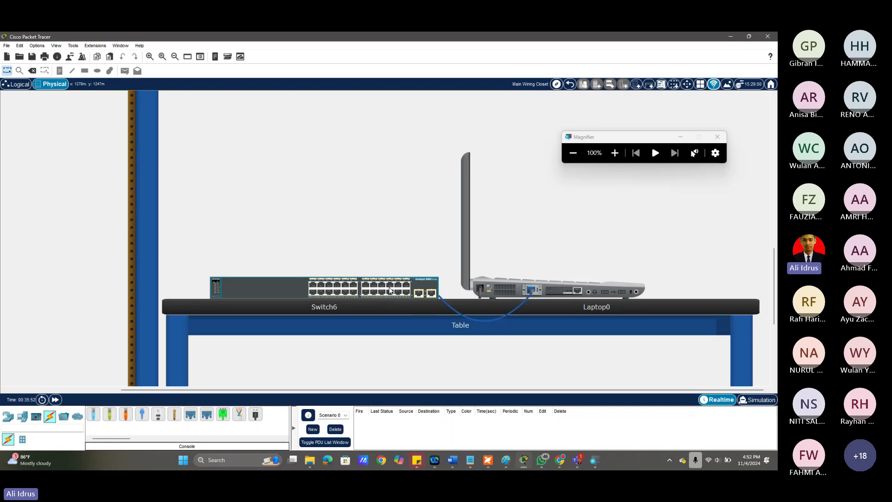
# Open Laptop0's Desktop tab and search Windows for 'putty'.
pyautogui.click(513, 291)
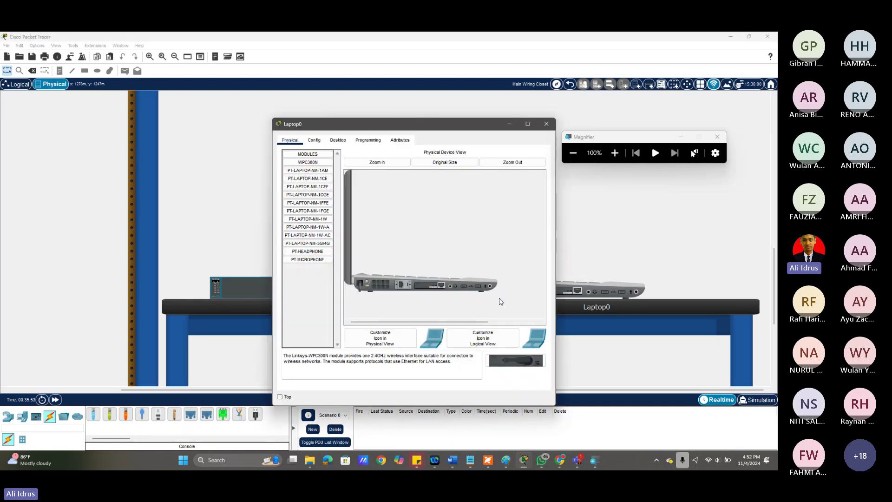
pyautogui.click(338, 141)
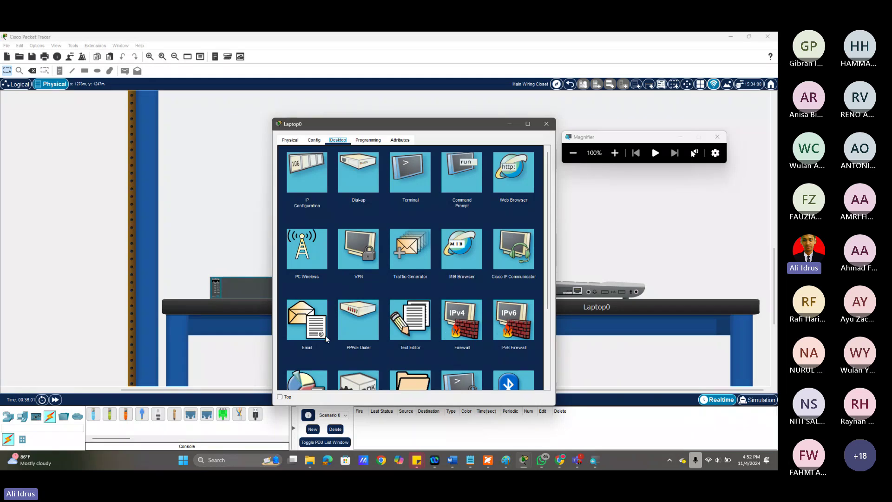
pyautogui.click(231, 463)
pyautogui.write('put')
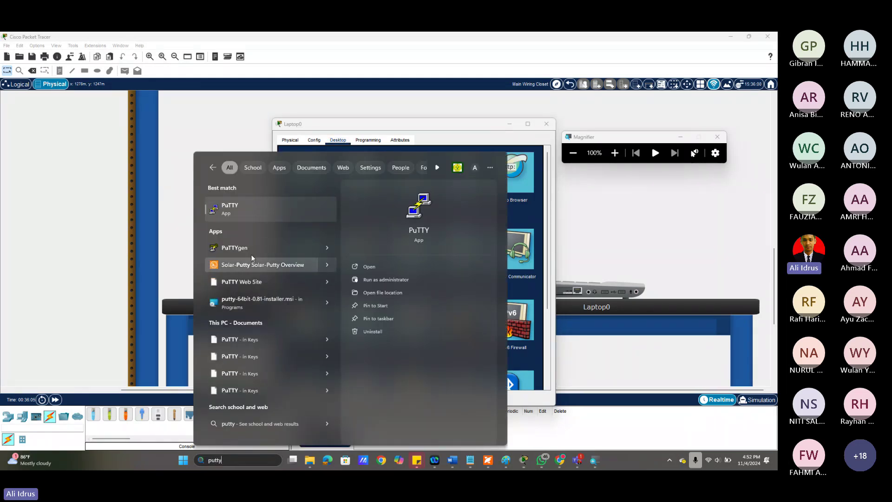
pyautogui.write('ty')
# Launch PuTTY and set a Serial connection on COM1 at speed 9600.
pyautogui.click(259, 219)
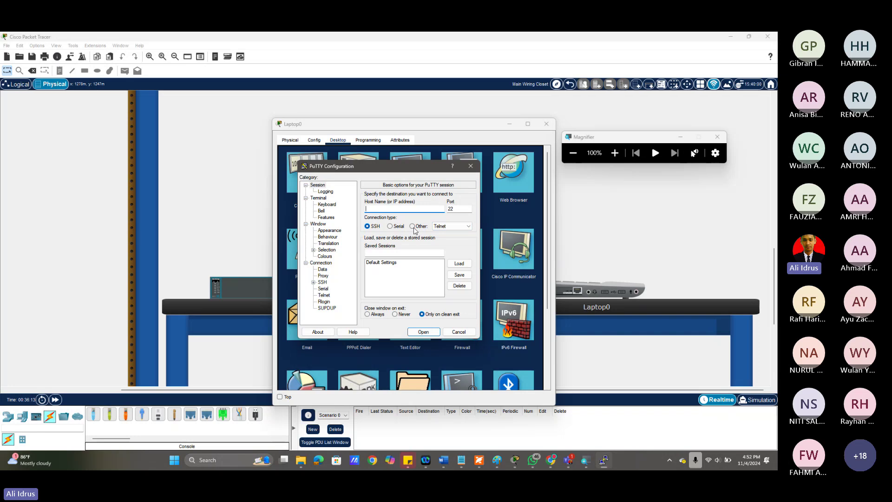
pyautogui.click(389, 226)
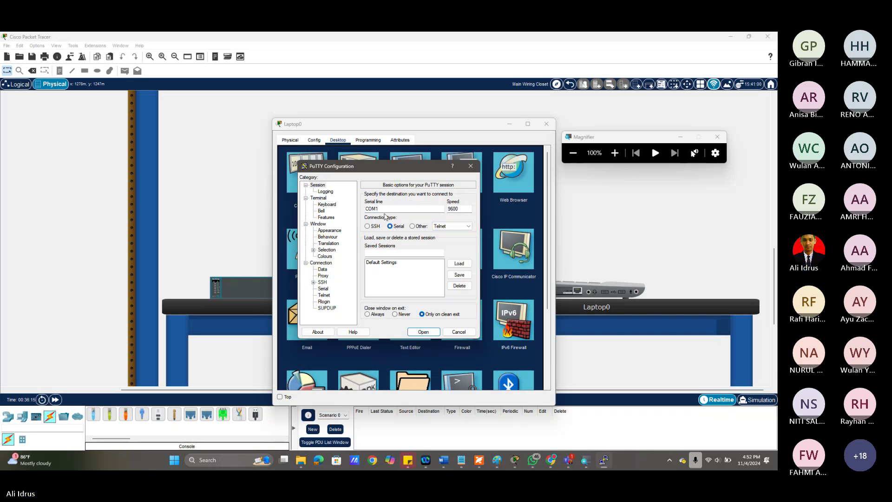
pyautogui.click(381, 211)
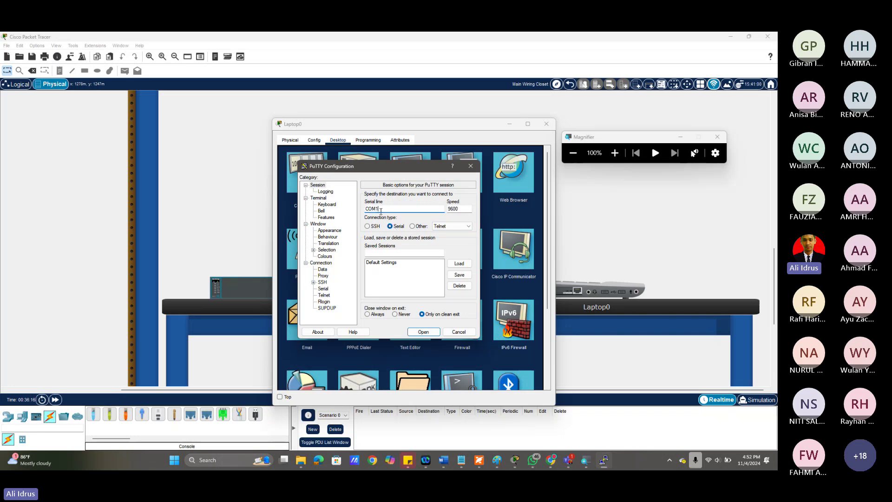
pyautogui.click(205, 461)
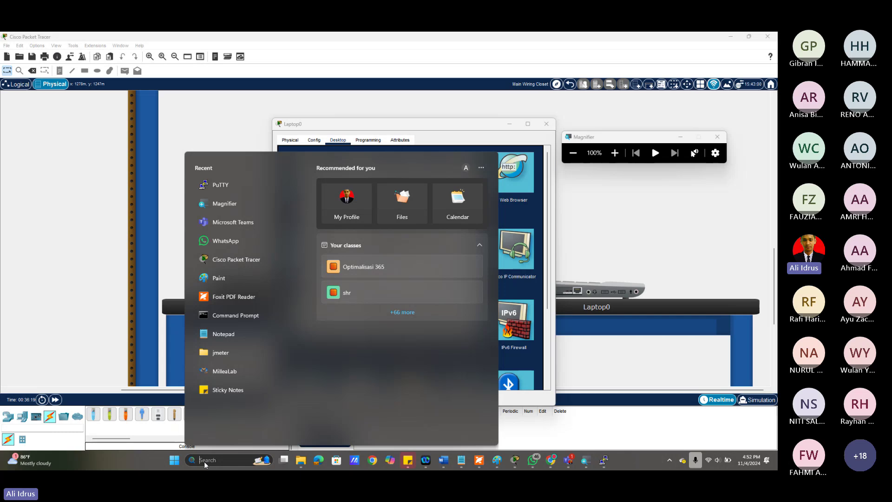
# Open Device Manager via a 'device' search and expand Universal Serial Bus controllers.
pyautogui.write('task')
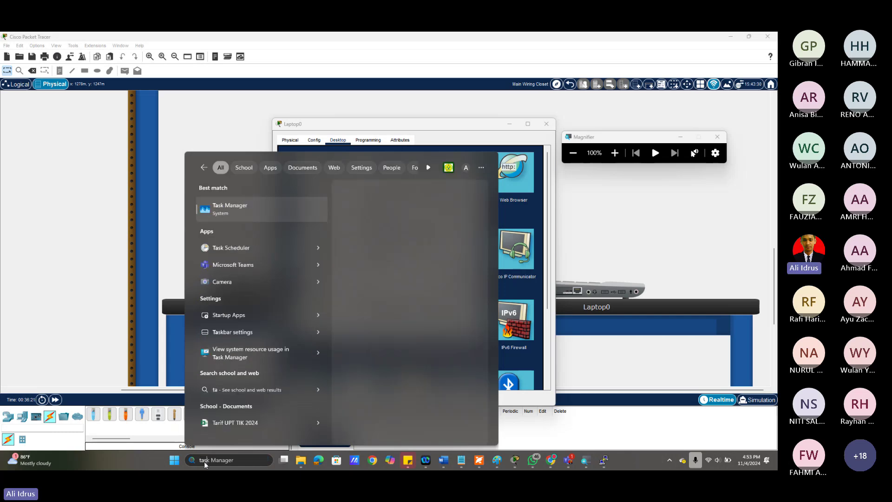
pyautogui.press('BackSpace')
pyautogui.press('BackSpace')
pyautogui.press('BackSpace')
pyautogui.press('BackSpace')
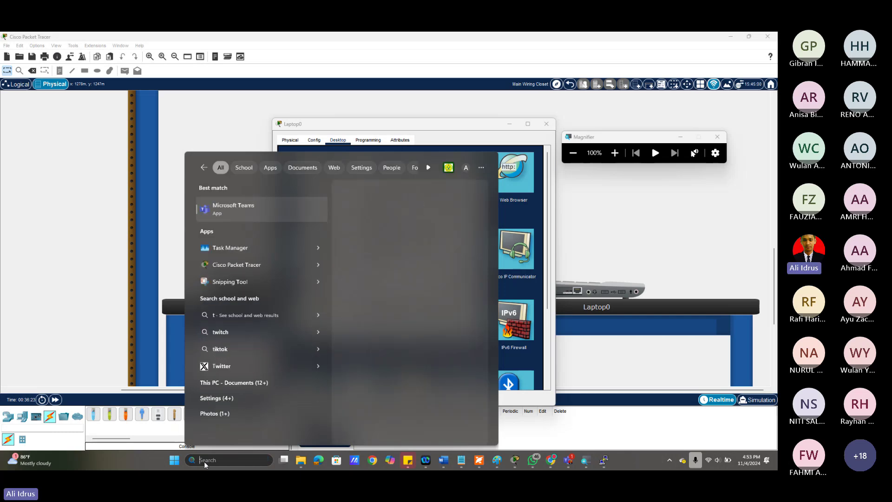
pyautogui.write('device')
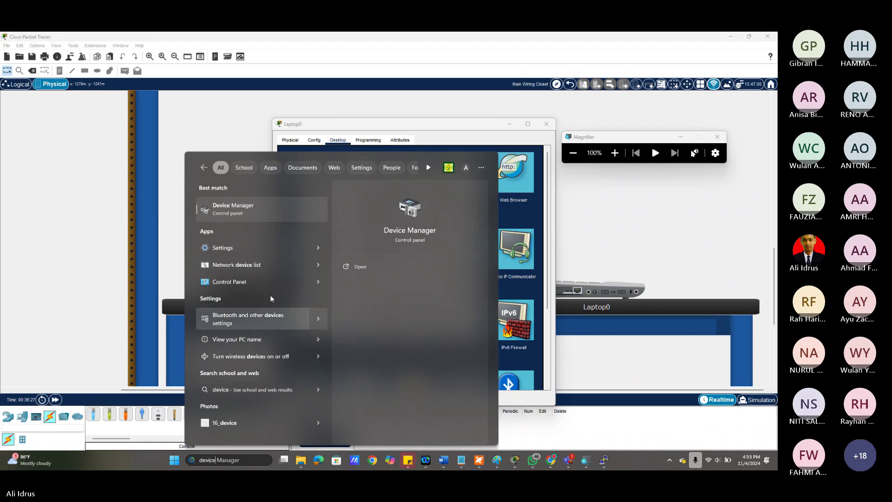
pyautogui.click(269, 210)
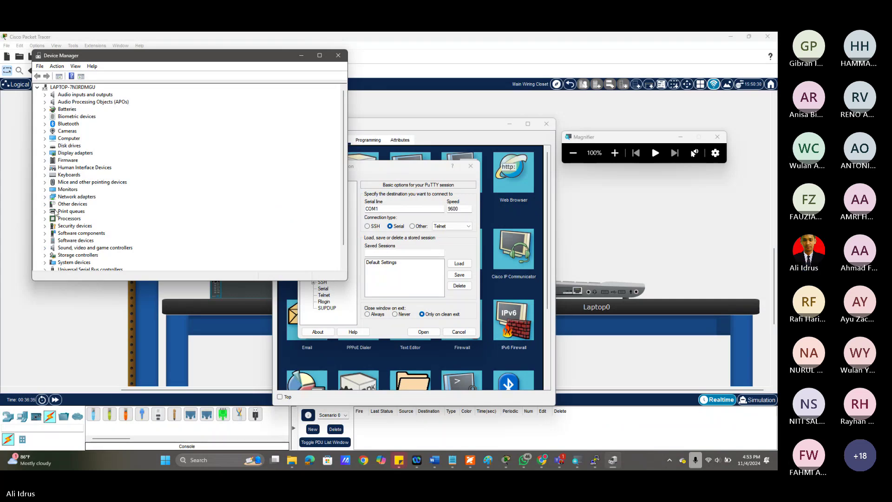
pyautogui.scroll(-1, 61, 214)
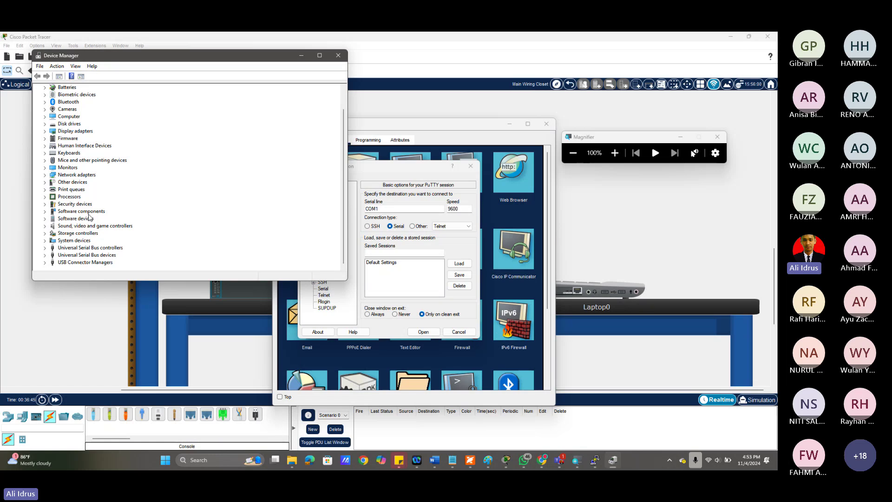
pyautogui.click(45, 248)
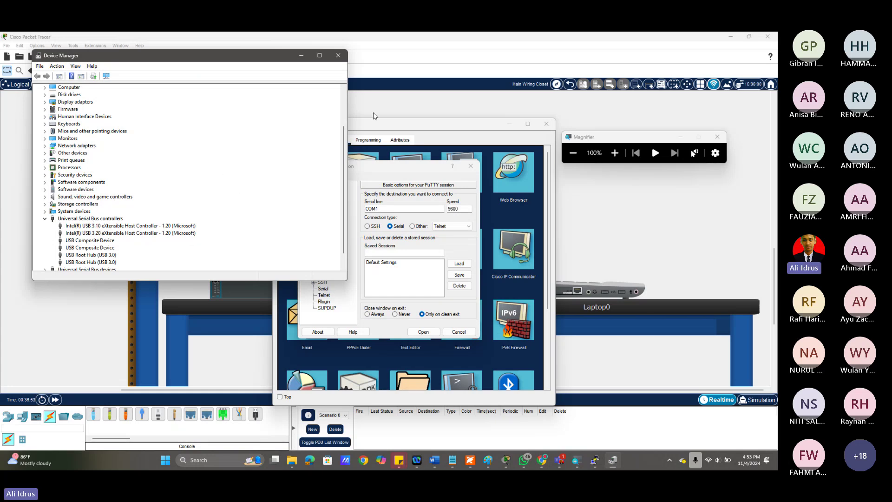
# Close the PuTTY Configuration dialog and Device Manager, returning to Packet Tracer.
pyautogui.click(373, 113)
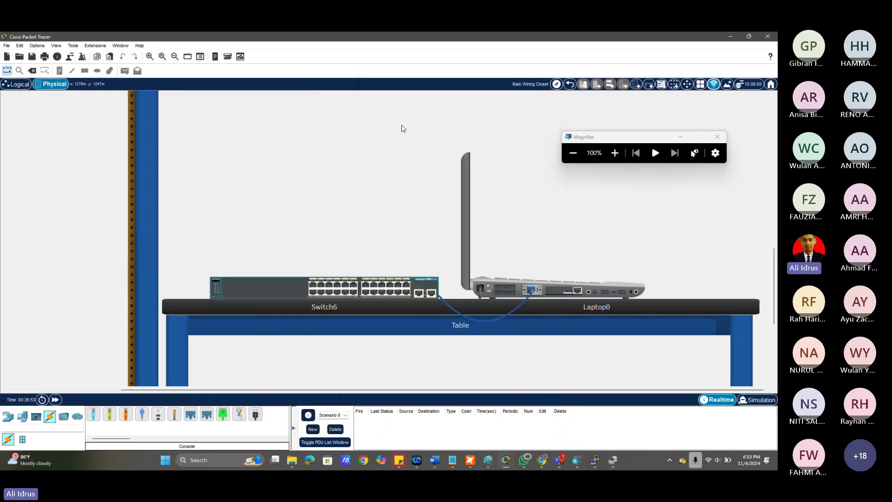
pyautogui.click(612, 460)
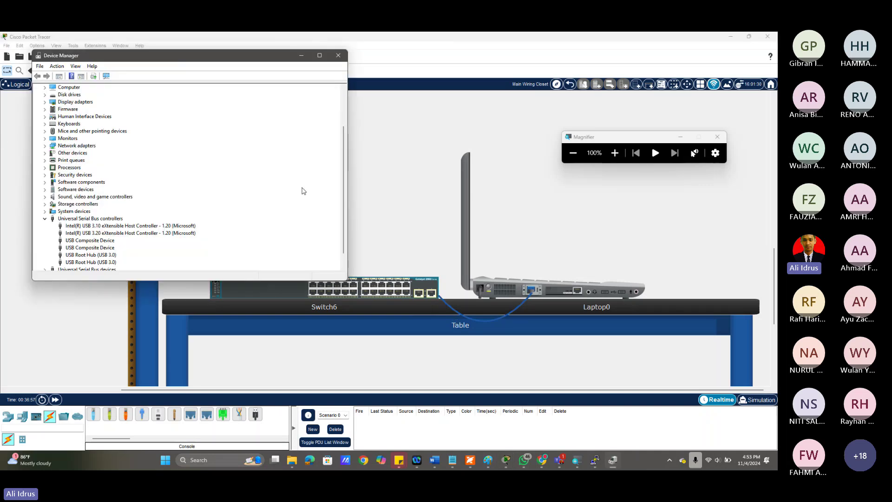
pyautogui.click(596, 462)
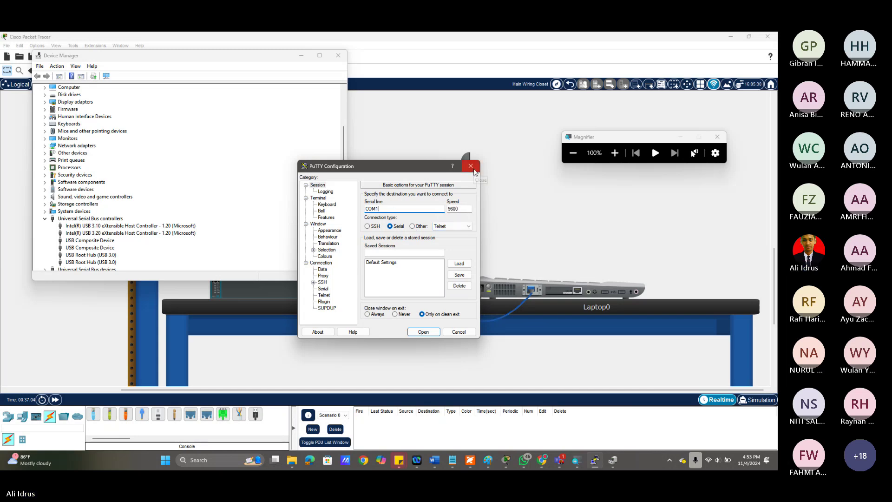
pyautogui.click(470, 167)
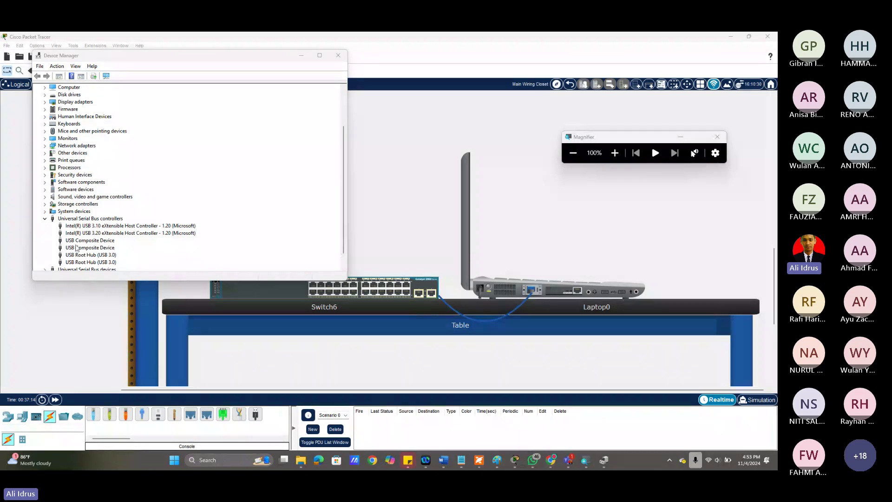
pyautogui.scroll(-1, 80, 240)
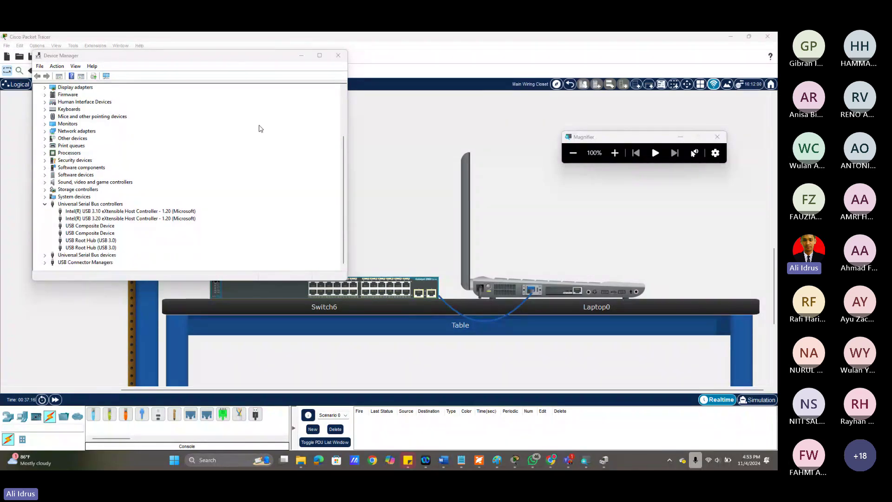
pyautogui.click(338, 55)
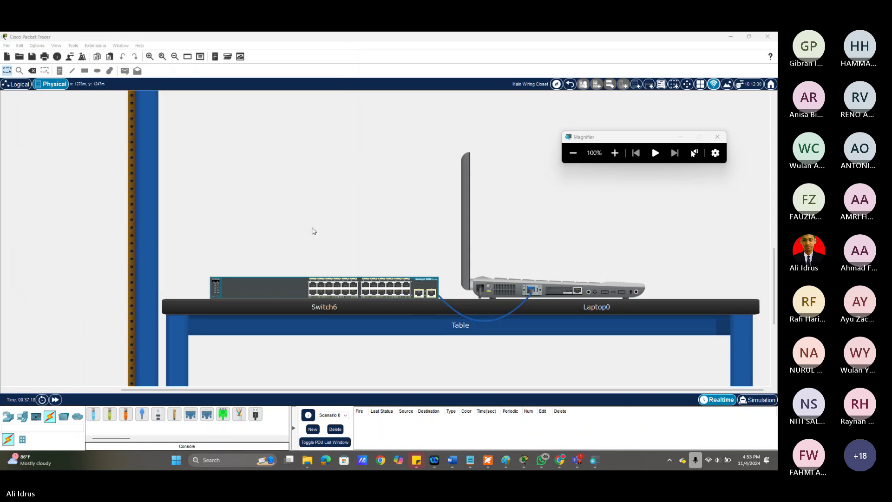
# Open Laptop0's Terminal at 9600 baud and wake the console to the Switch> prompt.
pyautogui.click(503, 287)
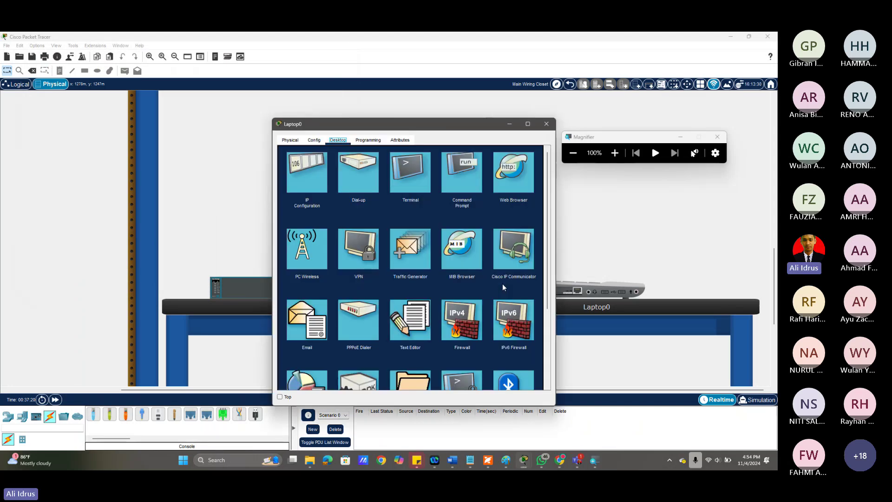
pyautogui.click(408, 185)
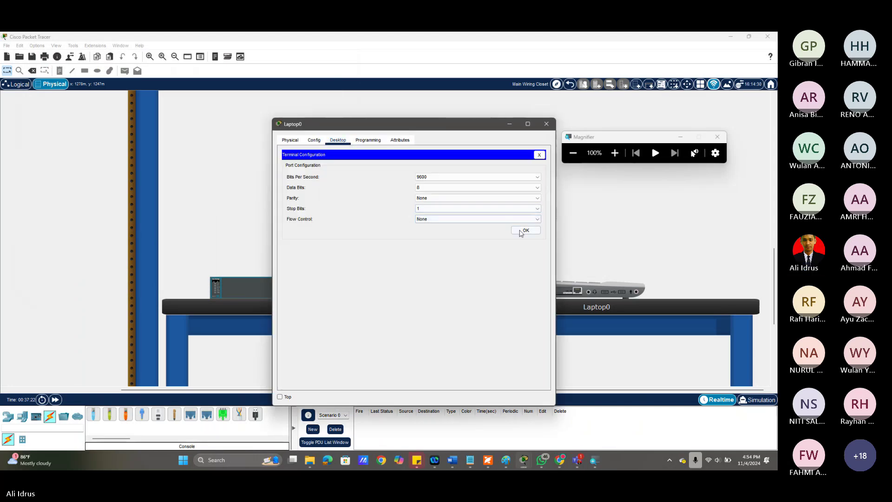
pyautogui.click(523, 231)
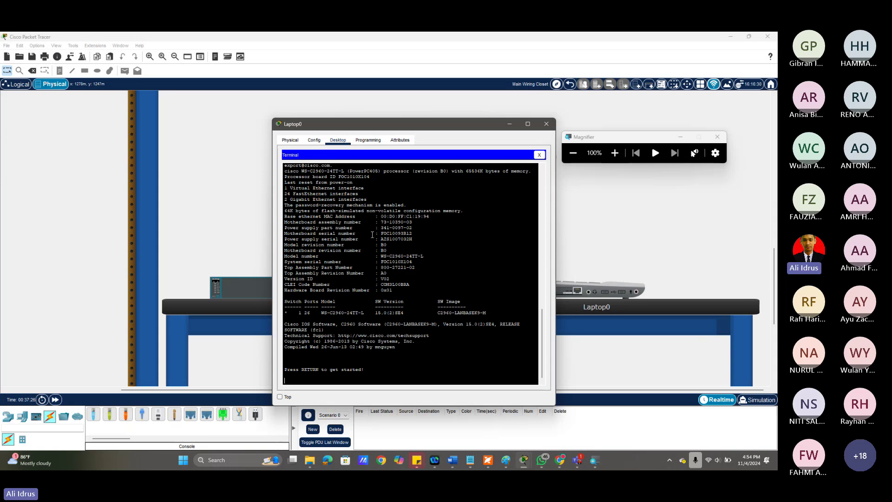
pyautogui.press('Return')
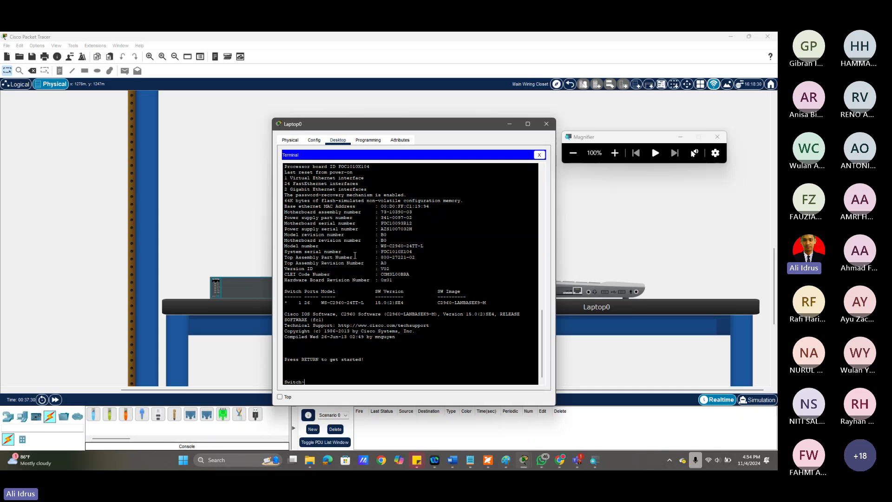
pyautogui.click(621, 154)
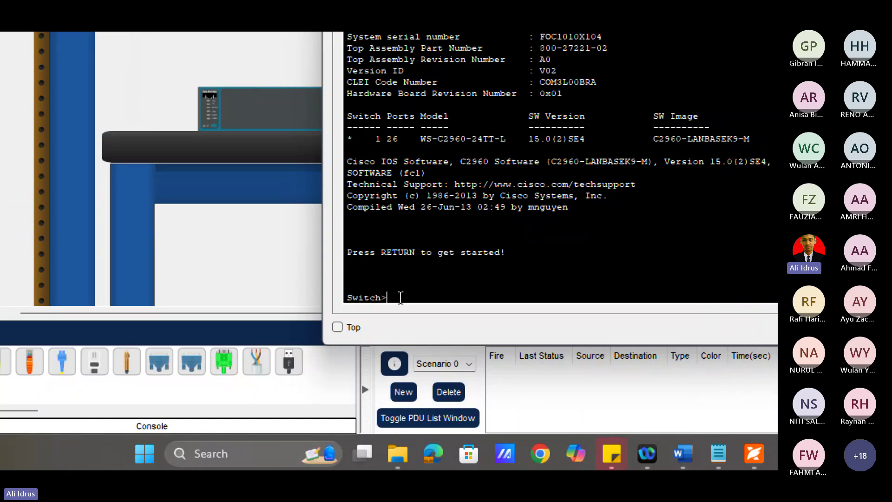
# Enter 'enable' then 'configure terminal' to reach the Switch(config)# prompt.
pyautogui.write('en')
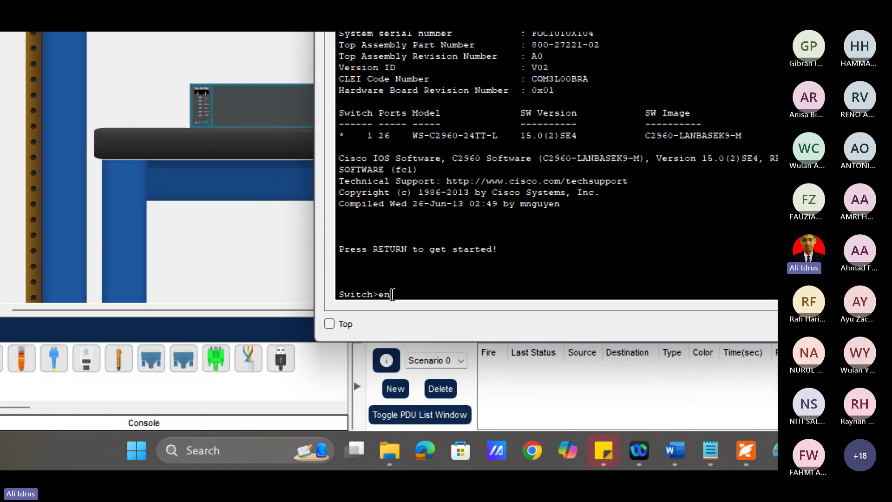
pyautogui.press('Tab')
pyautogui.press('Return')
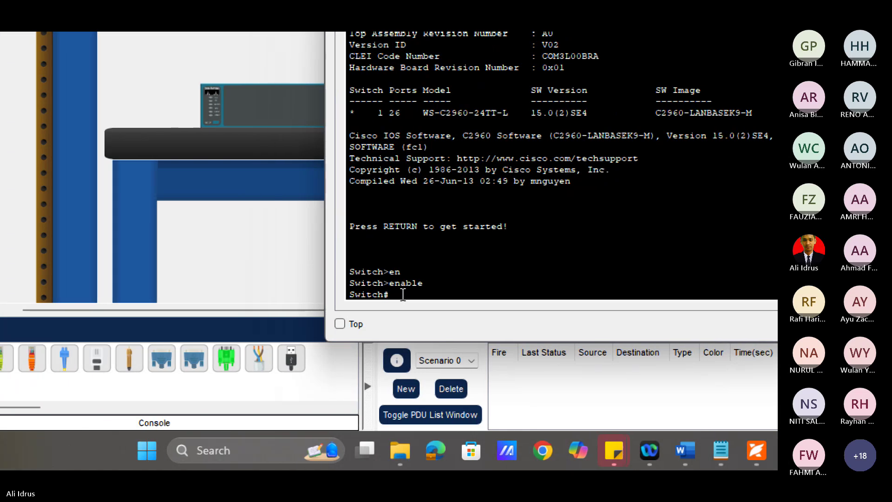
pyautogui.write('congi')
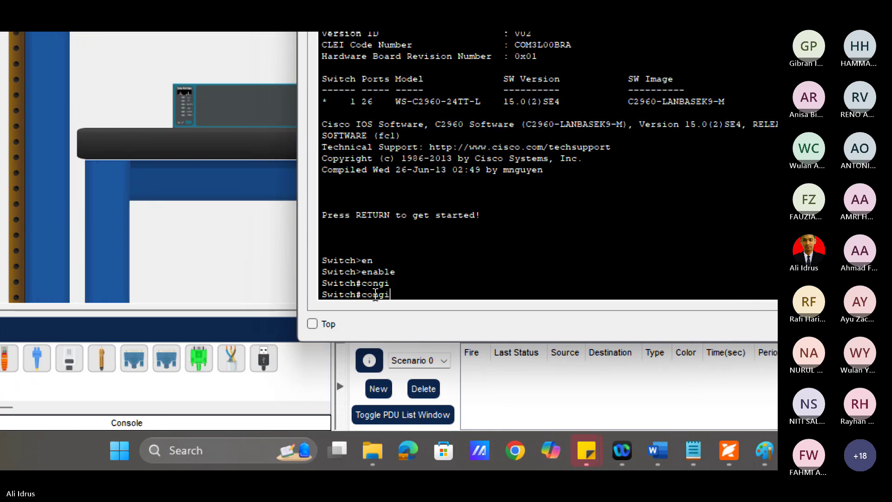
pyautogui.press('Return')
pyautogui.write('co')
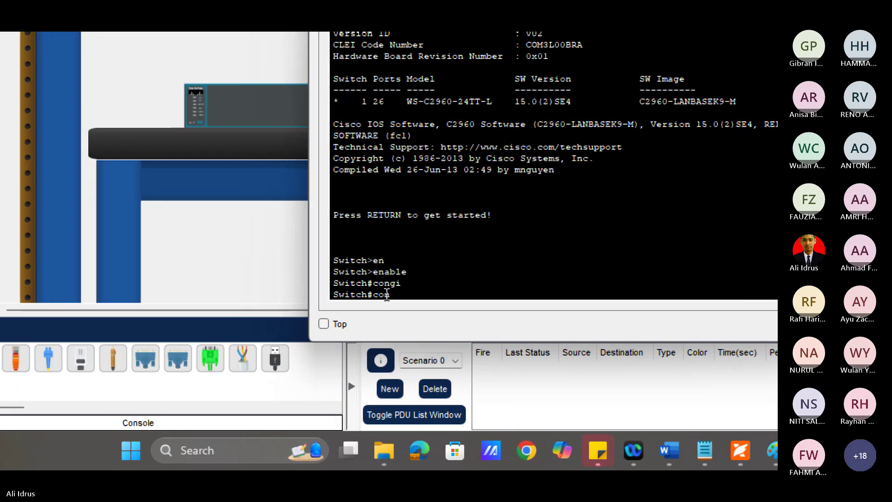
pyautogui.write('nf')
pyautogui.press('Tab')
pyautogui.write('term')
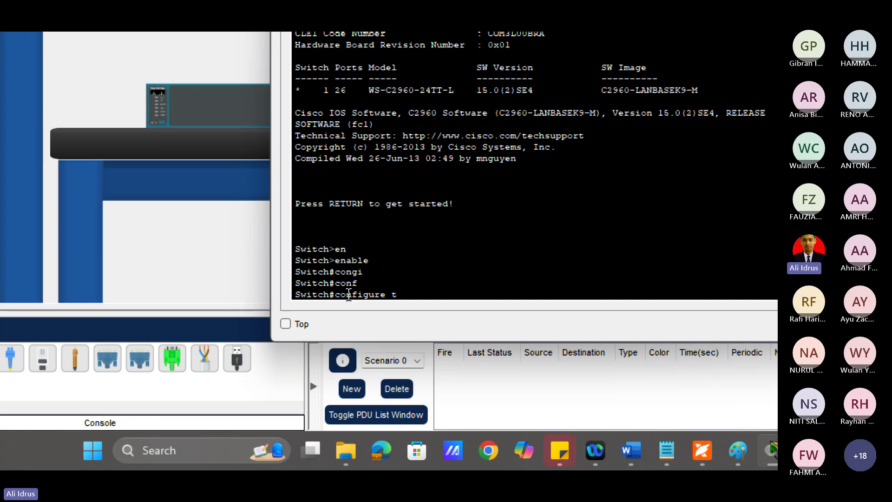
pyautogui.write('i')
pyautogui.press('Tab')
pyautogui.press('Return')
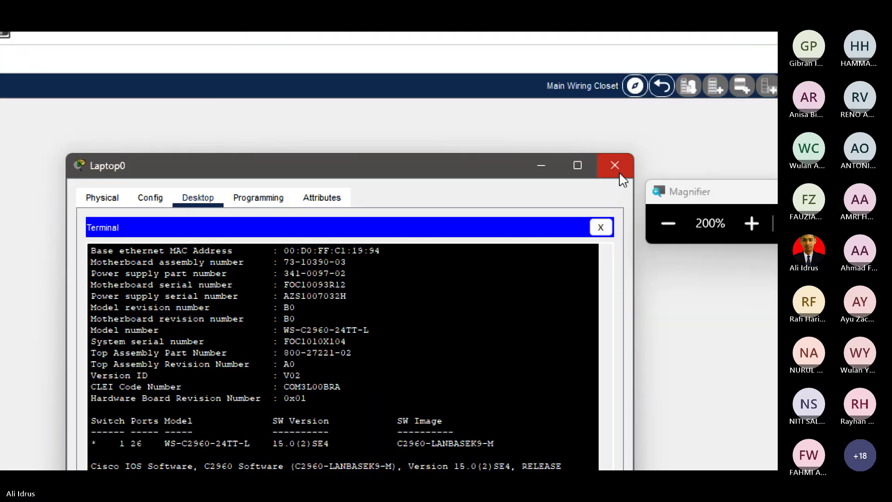
# Close Laptop0's window and switch to the Microsoft Teams meeting.
pyautogui.click(620, 173)
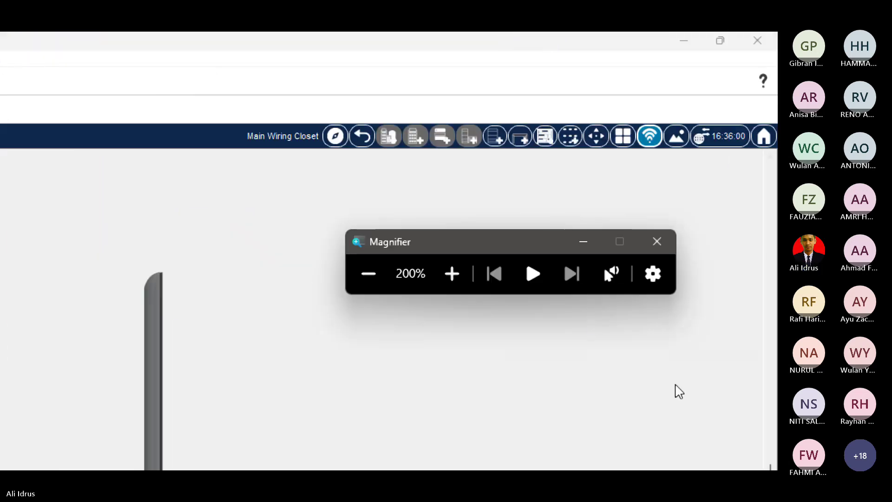
pyautogui.click(368, 274)
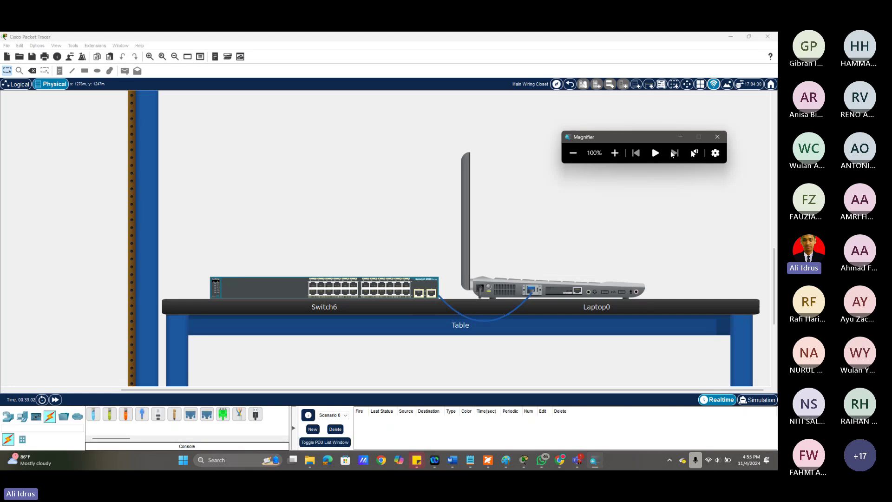
pyautogui.click(584, 466)
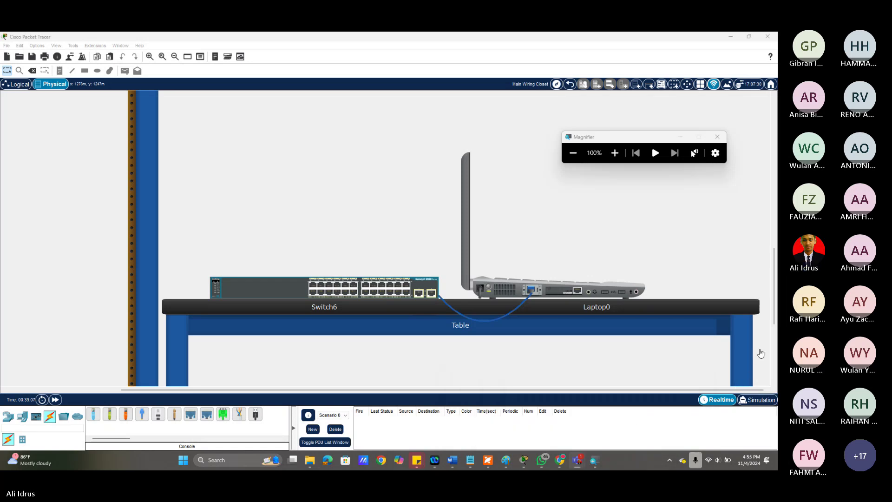
pyautogui.hotkey('alt', 'Tab')
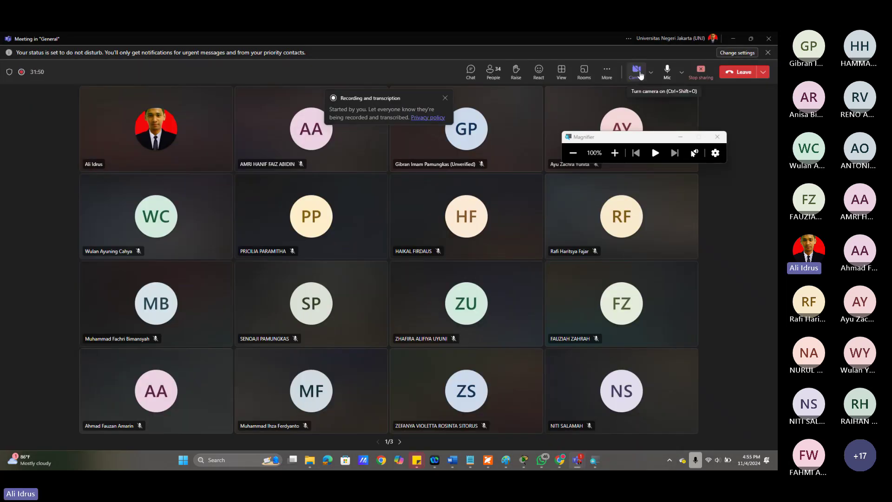
# Set the Teams meeting to Speaker view, turn the camera off, and minimize Teams.
pyautogui.click(639, 72)
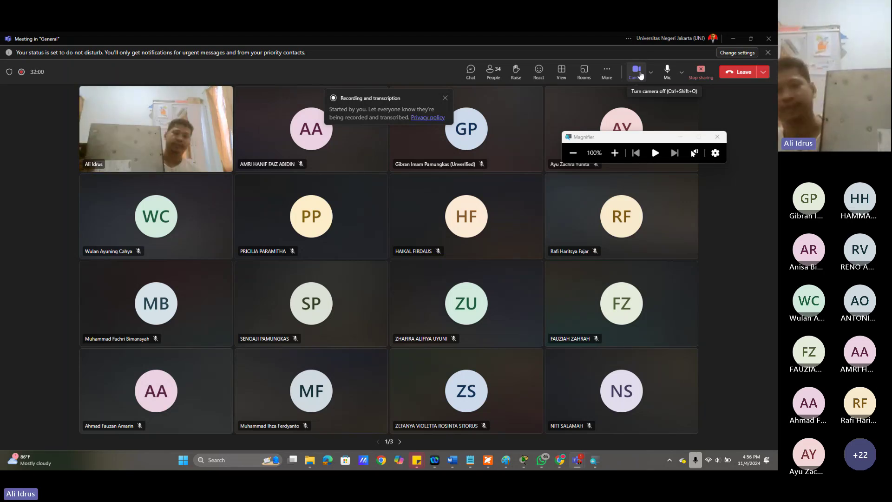
pyautogui.click(607, 72)
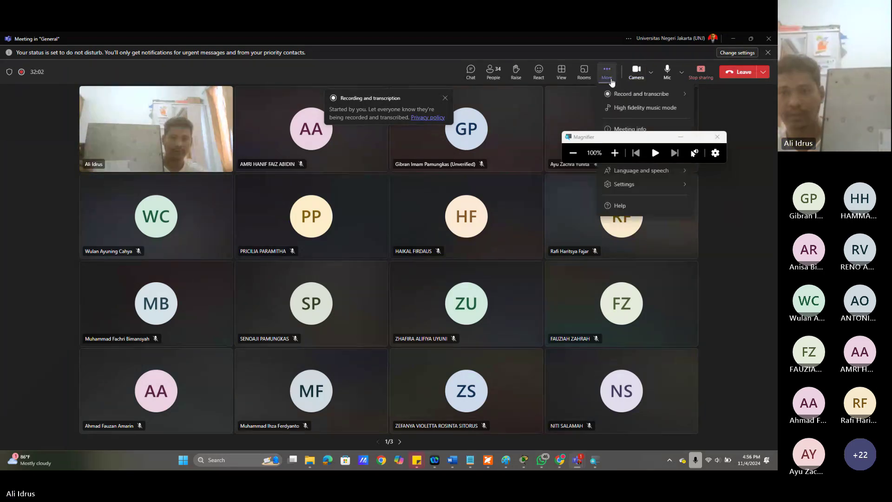
pyautogui.moveTo(638, 139); pyautogui.dragTo(649, 179)
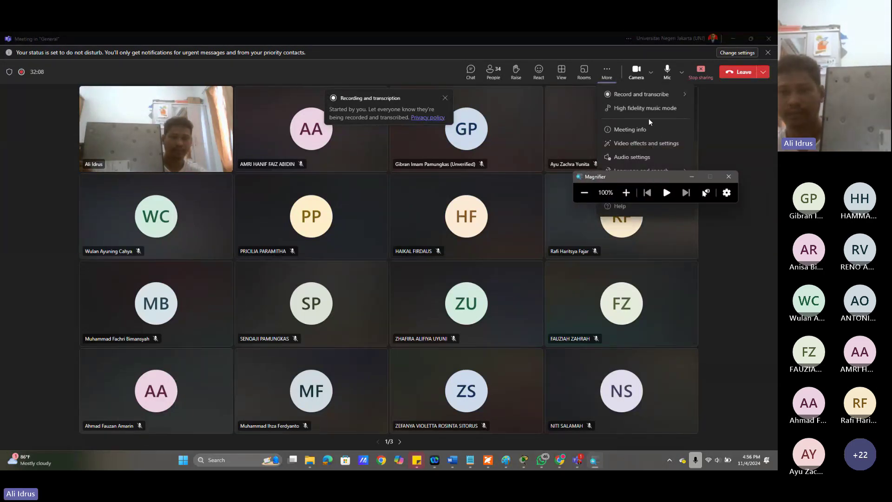
pyautogui.click(562, 71)
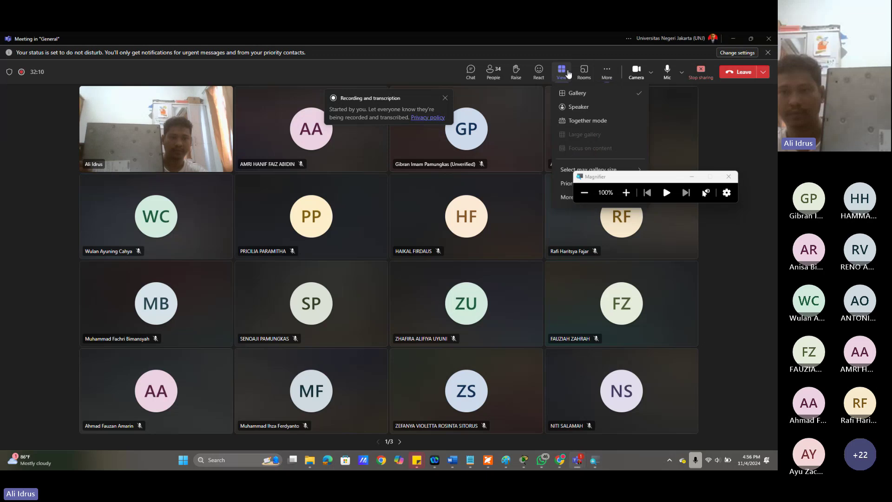
pyautogui.click(586, 109)
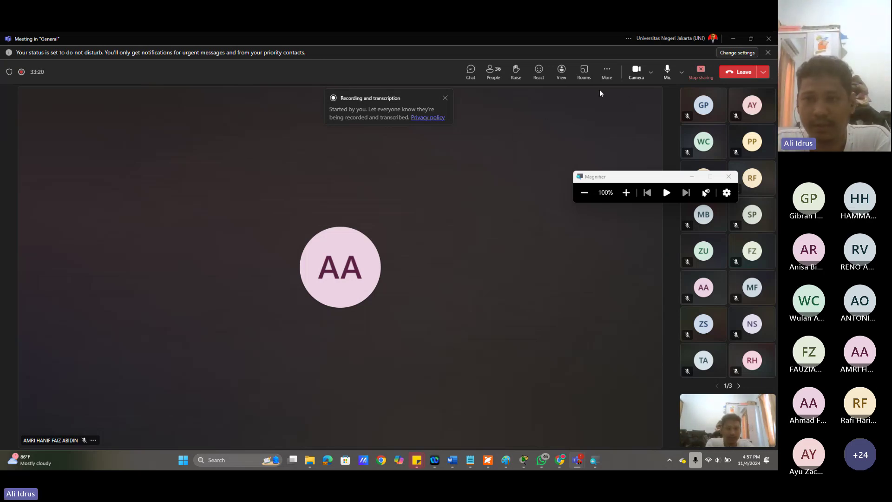
pyautogui.click(638, 75)
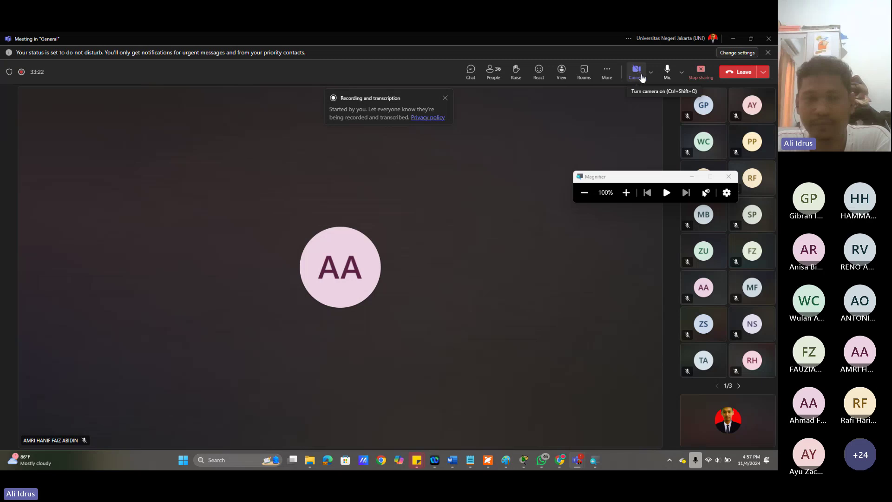
pyautogui.click(732, 39)
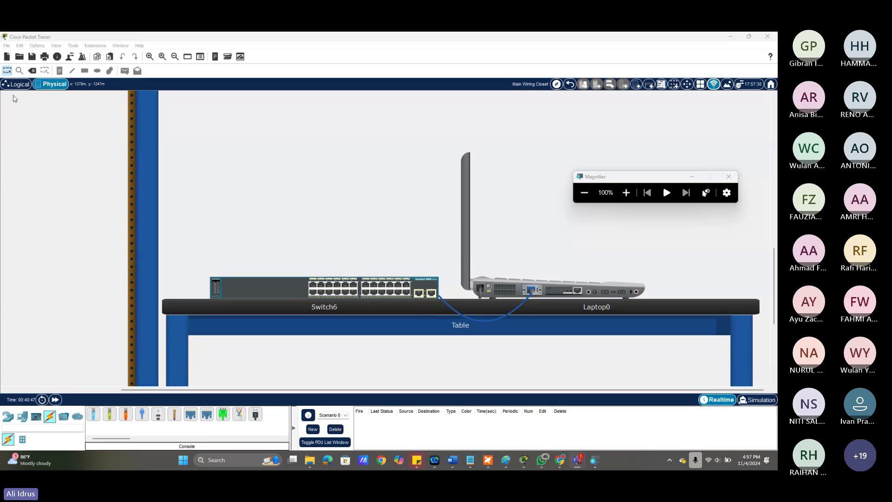
# In Logical view, delete Switch6 and Laptop0 from the workspace.
pyautogui.click(15, 88)
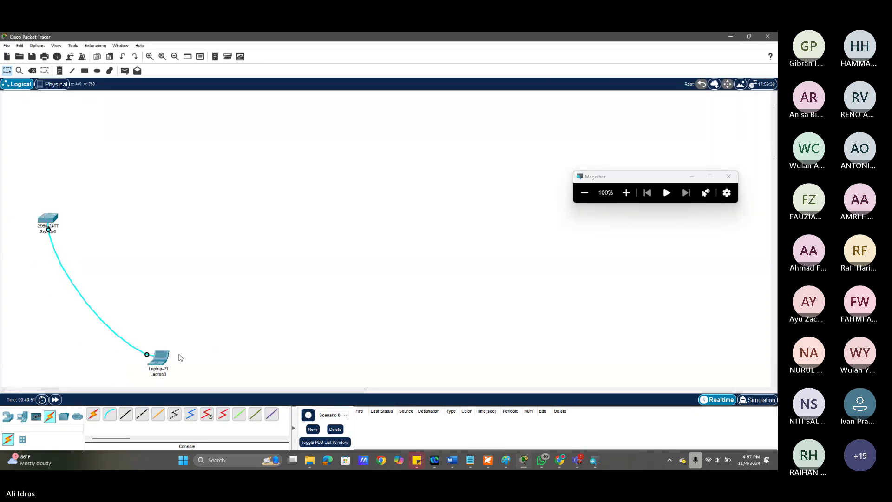
pyautogui.moveTo(160, 357); pyautogui.dragTo(115, 227)
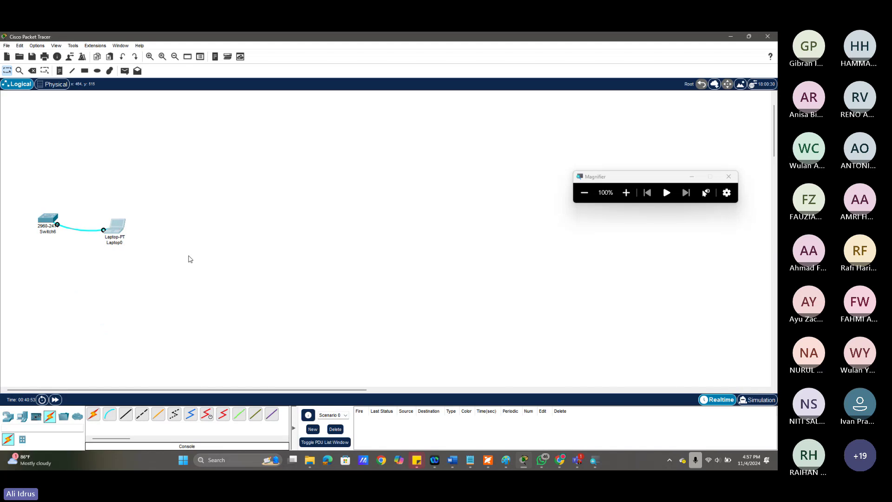
pyautogui.moveTo(26, 183); pyautogui.dragTo(182, 282)
pyautogui.press('Delete')
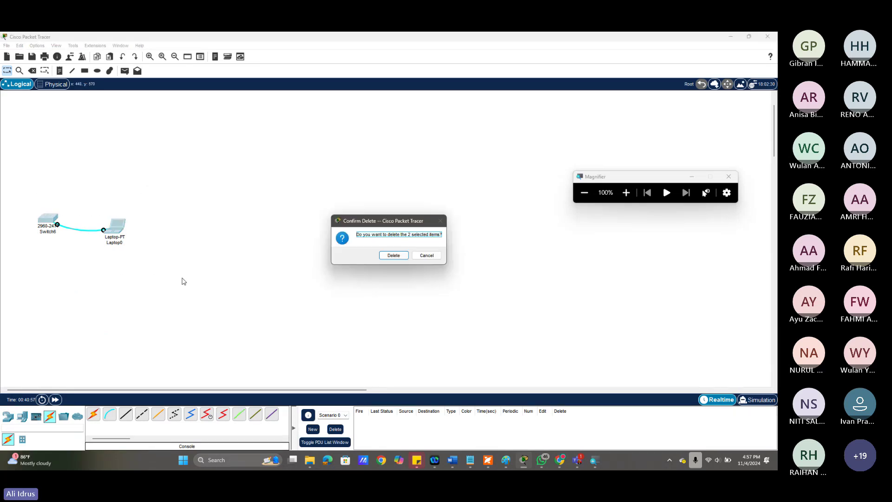
pyautogui.press('Return')
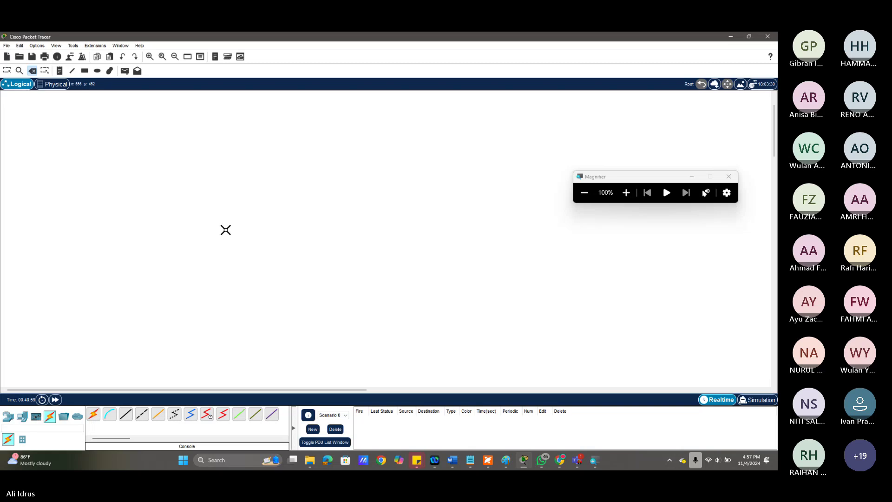
# Place two generic PCs, PC4 and PC5, side by side on the workspace.
pyautogui.click(21, 417)
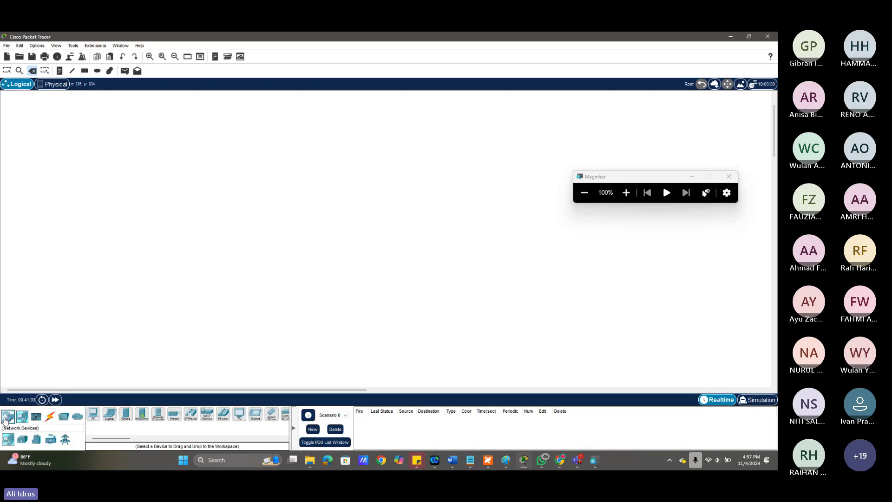
pyautogui.click(7, 417)
pyautogui.click(18, 418)
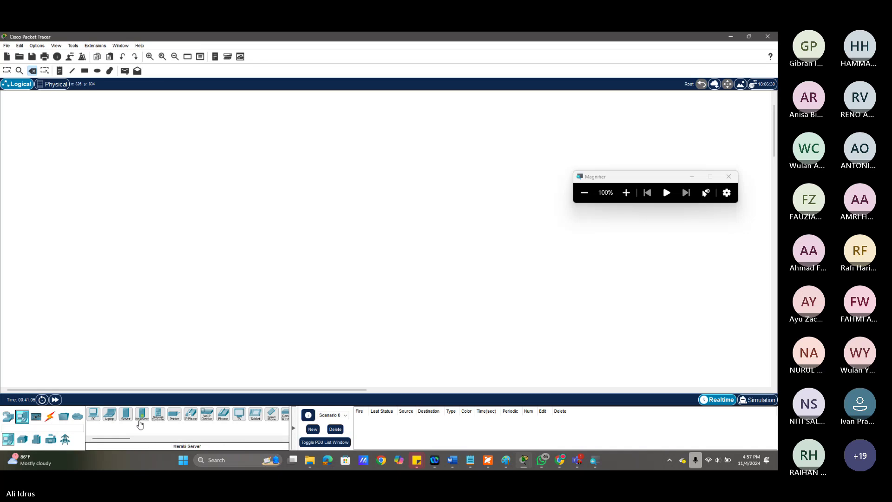
pyautogui.click(112, 418)
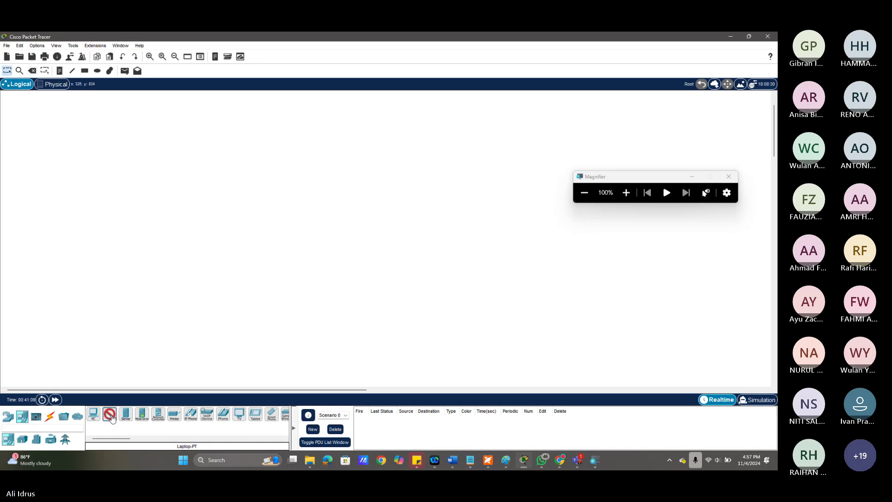
pyautogui.click(111, 417)
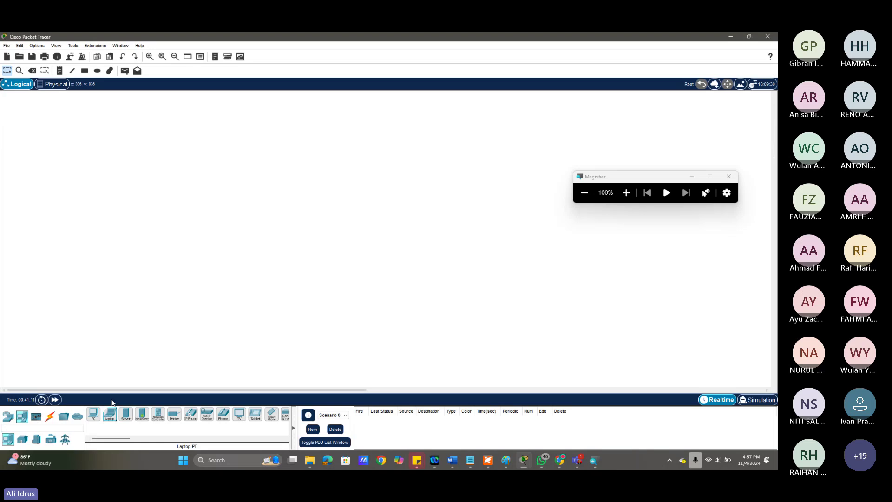
pyautogui.click(93, 415)
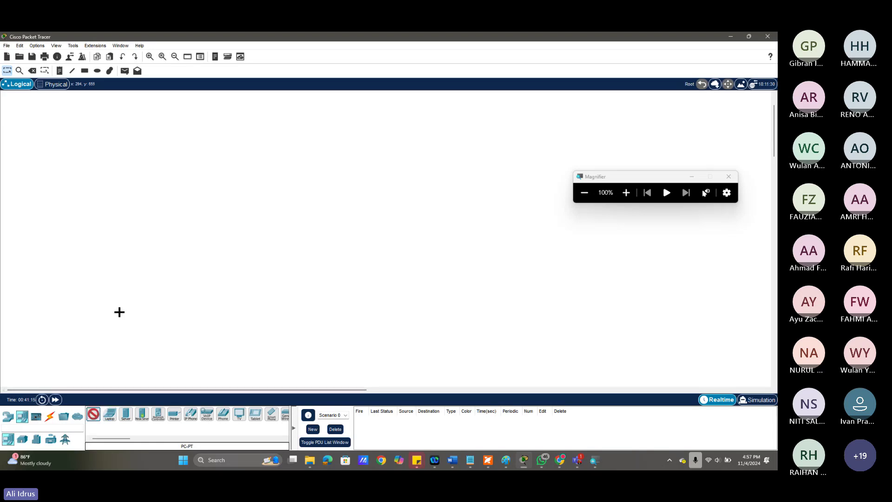
pyautogui.click(142, 168)
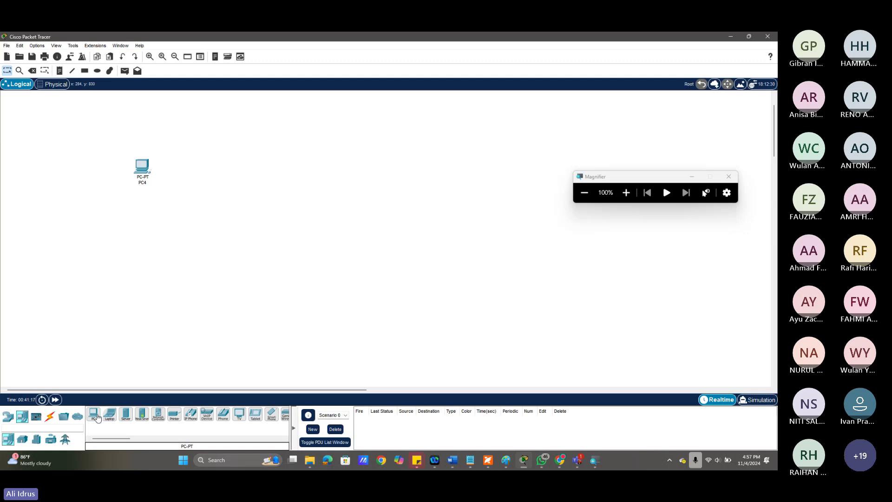
pyautogui.click(208, 170)
pyautogui.moveTo(208, 173); pyautogui.dragTo(204, 168)
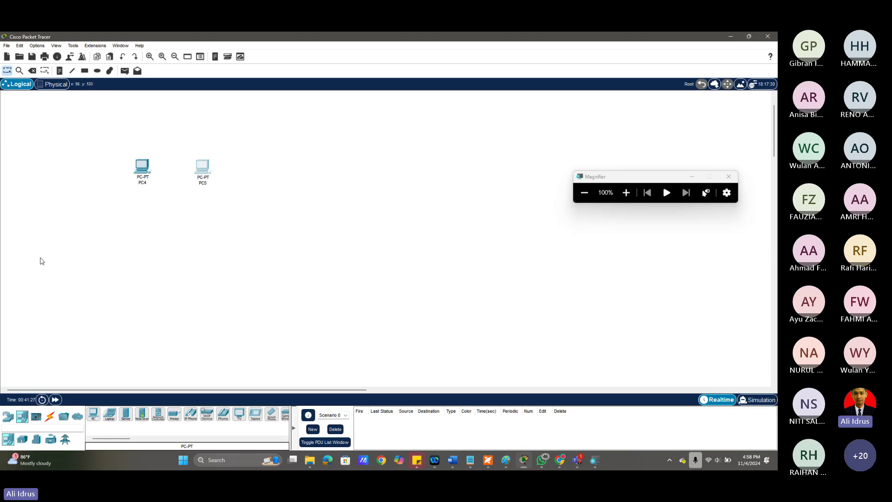
# Join PC4 and PC5 Fa0 to Fa0 with a copper cross-over cable.
pyautogui.click(50, 416)
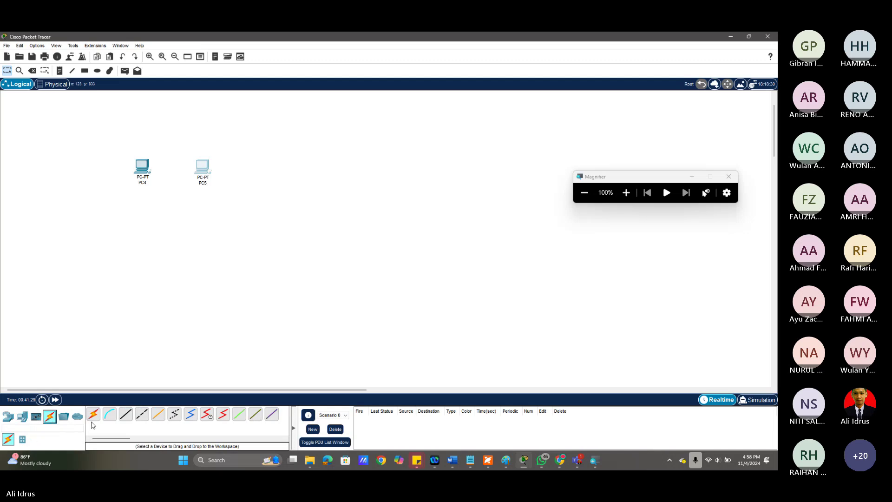
pyautogui.click(144, 165)
pyautogui.click(186, 194)
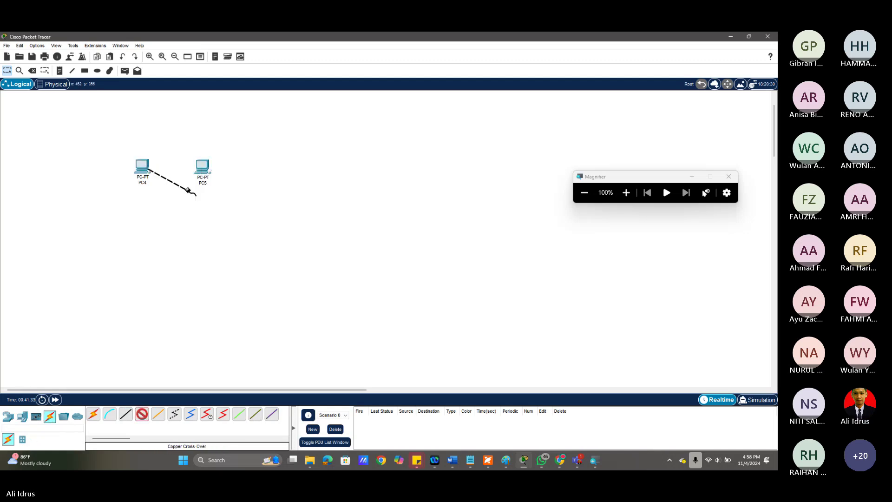
pyautogui.click(202, 168)
pyautogui.click(222, 201)
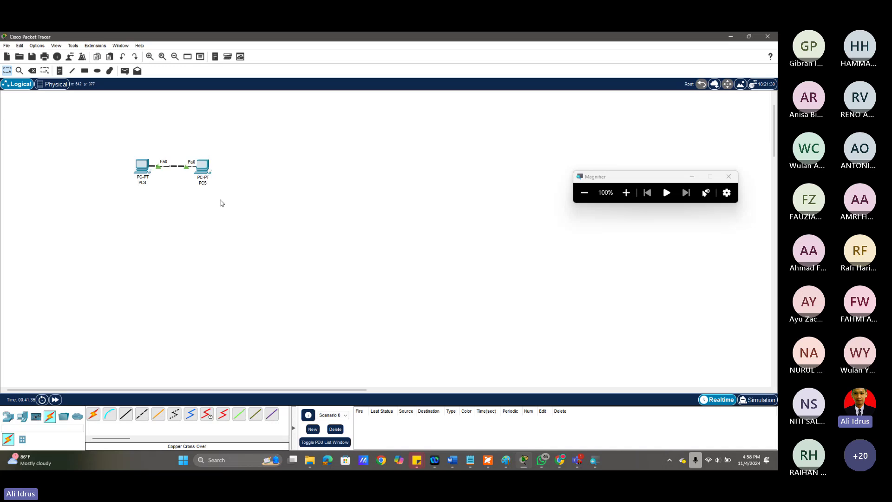
pyautogui.moveTo(203, 165); pyautogui.dragTo(218, 167)
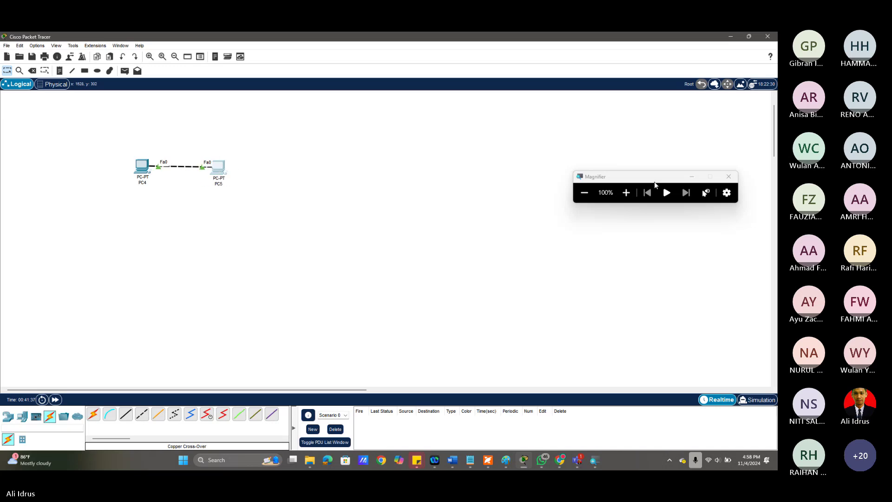
# Give PC4 the static IP 192.168.1.1 with the default 255.255.255.0 mask.
pyautogui.click(626, 192)
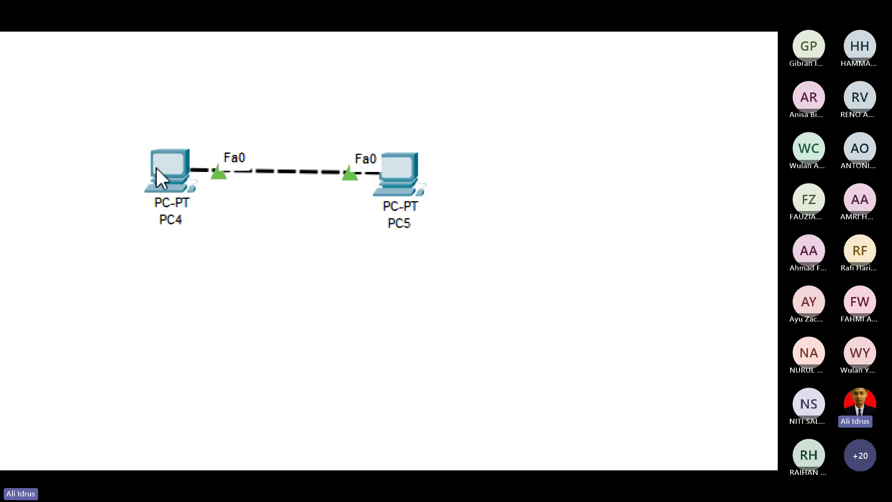
pyautogui.doubleClick(156, 167)
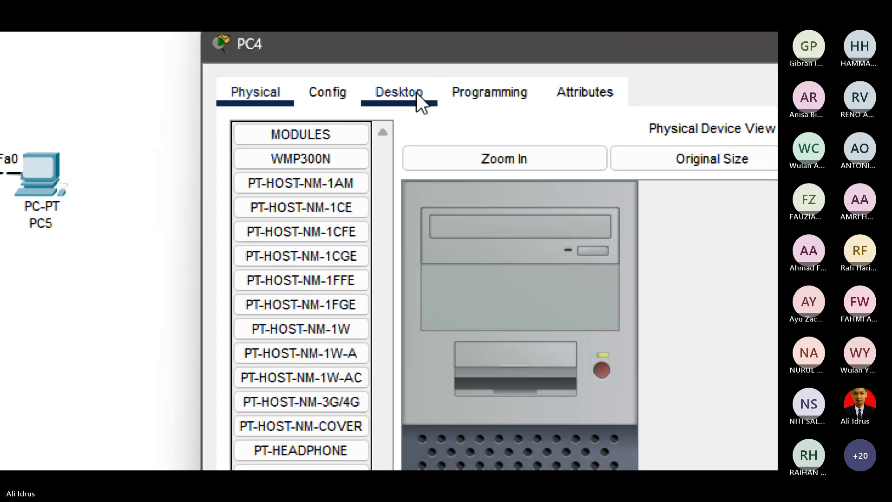
pyautogui.click(416, 93)
pyautogui.click(271, 201)
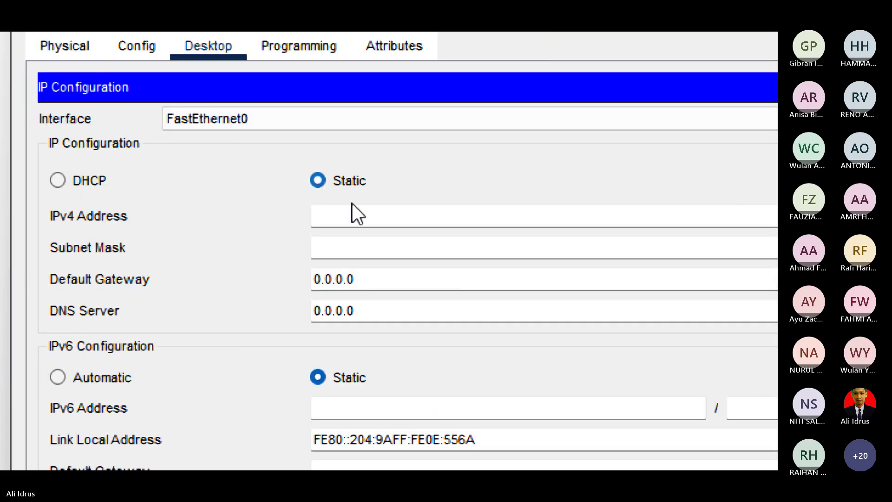
pyautogui.click(352, 219)
pyautogui.write('192')
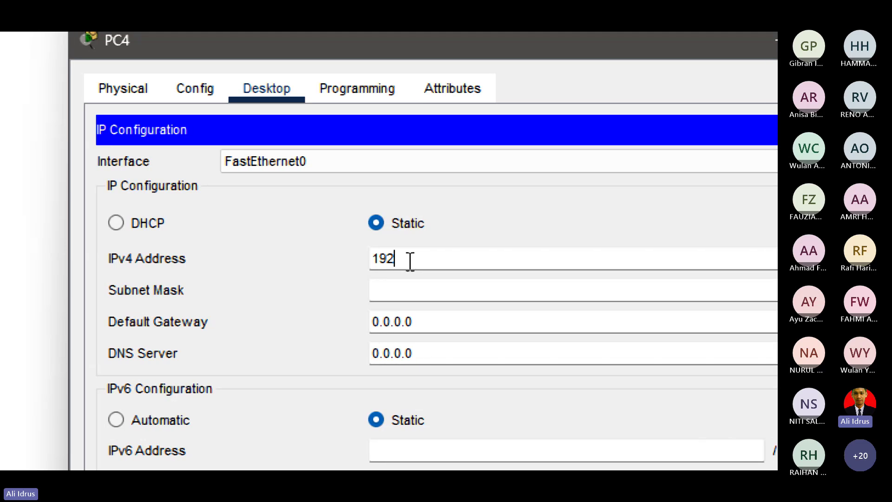
pyautogui.write('.162')
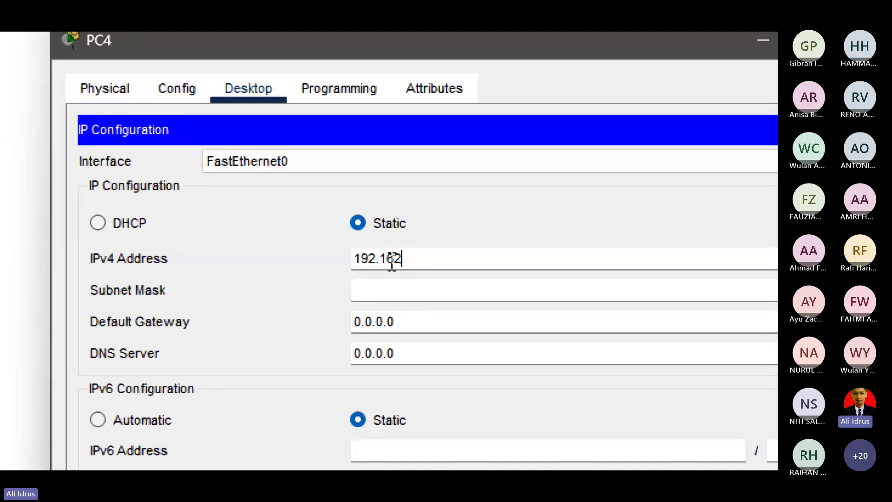
pyautogui.press('BackSpace')
pyautogui.write('8.1.1')
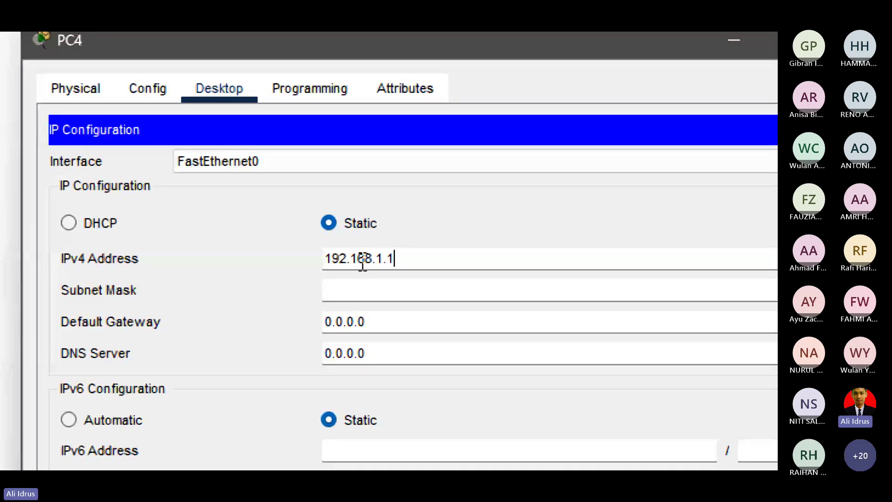
pyautogui.press('Tab')
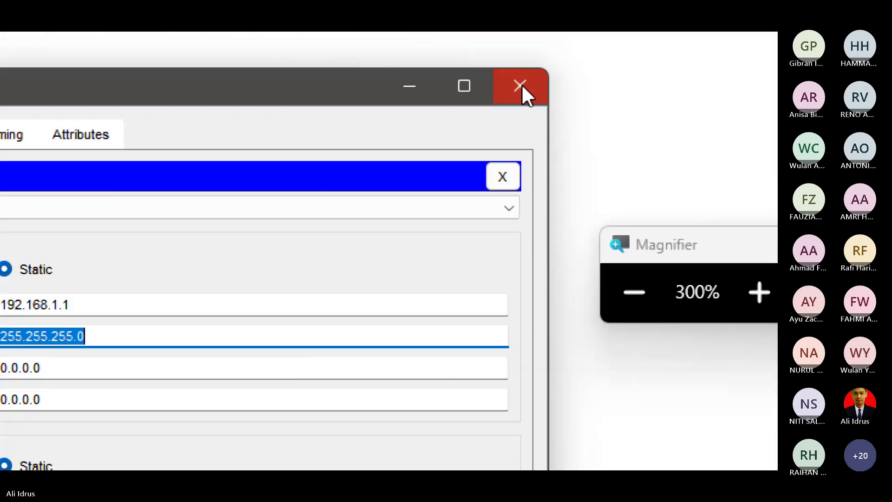
pyautogui.click(521, 85)
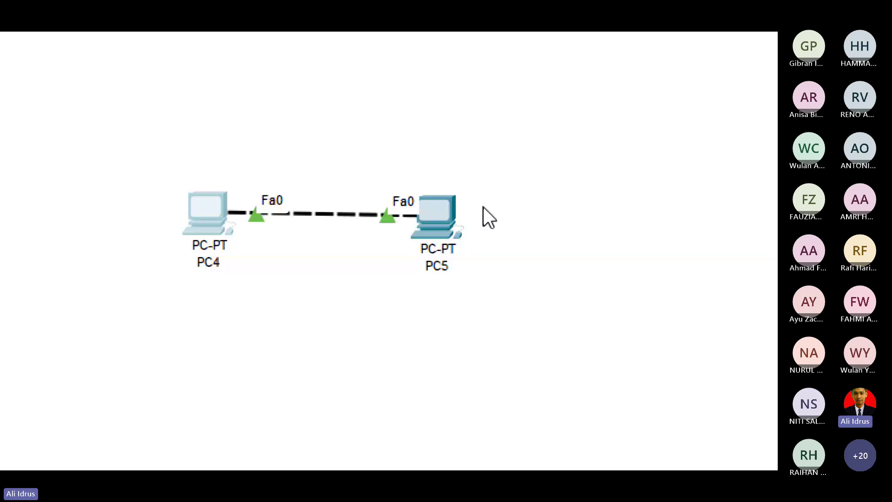
# Give PC5 the static IP 192.168.1.2 with mask 255.255.255.0.
pyautogui.click(431, 219)
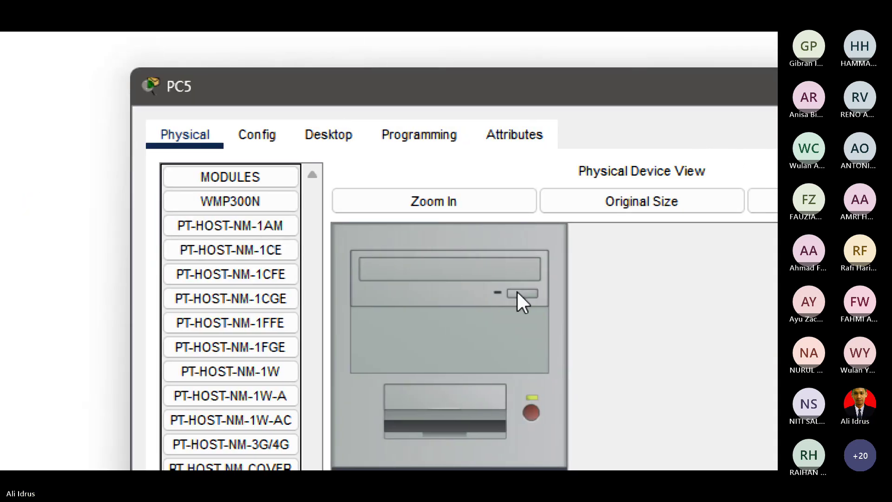
pyautogui.click(329, 134)
pyautogui.click(231, 246)
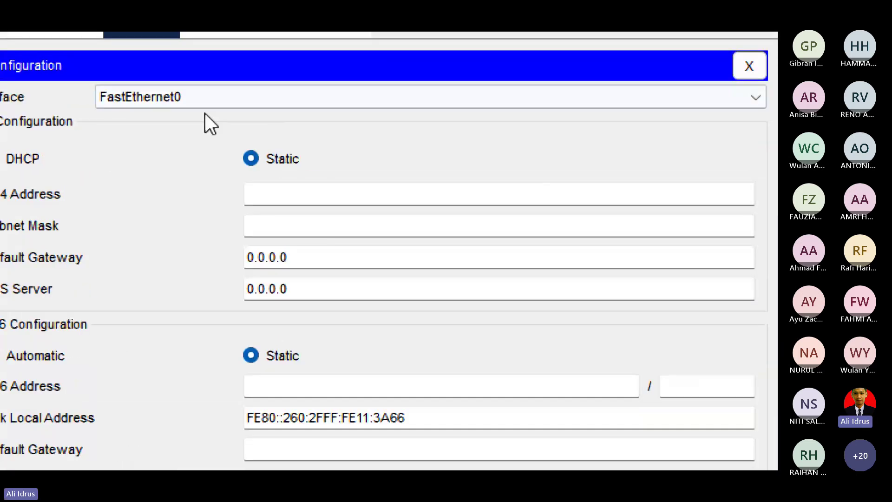
pyautogui.click(299, 196)
pyautogui.write('192')
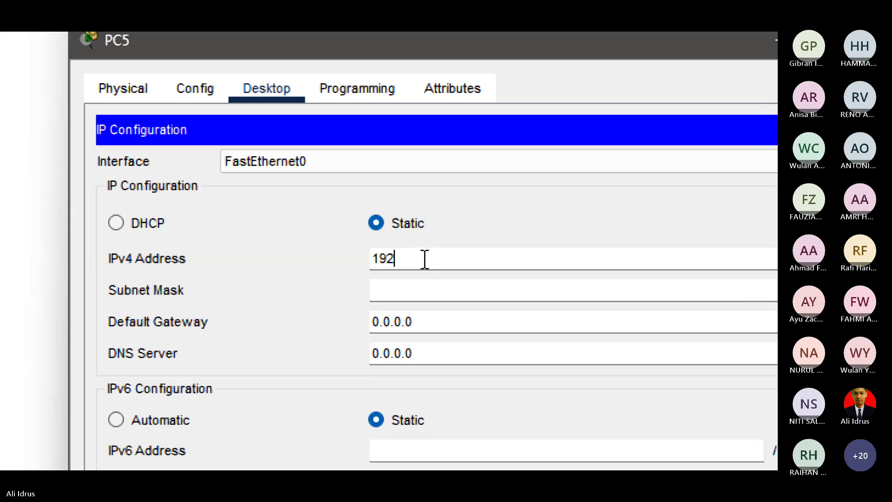
pyautogui.write('.168.1')
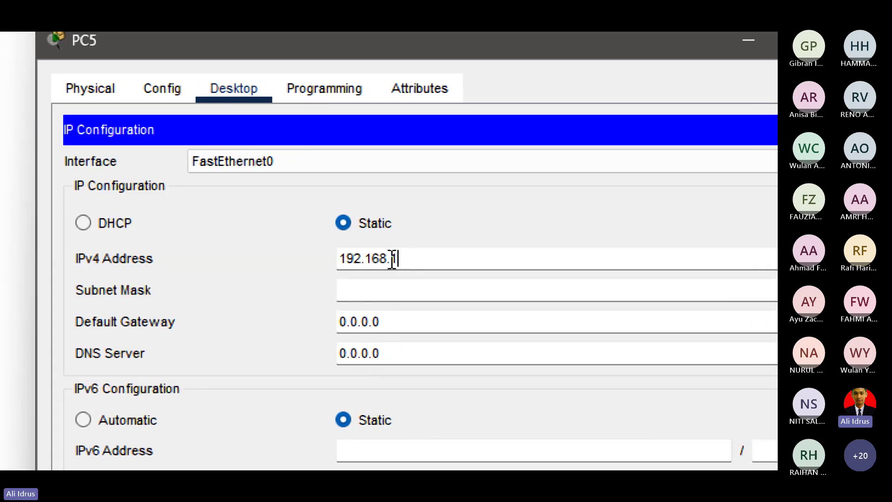
pyautogui.write('.2')
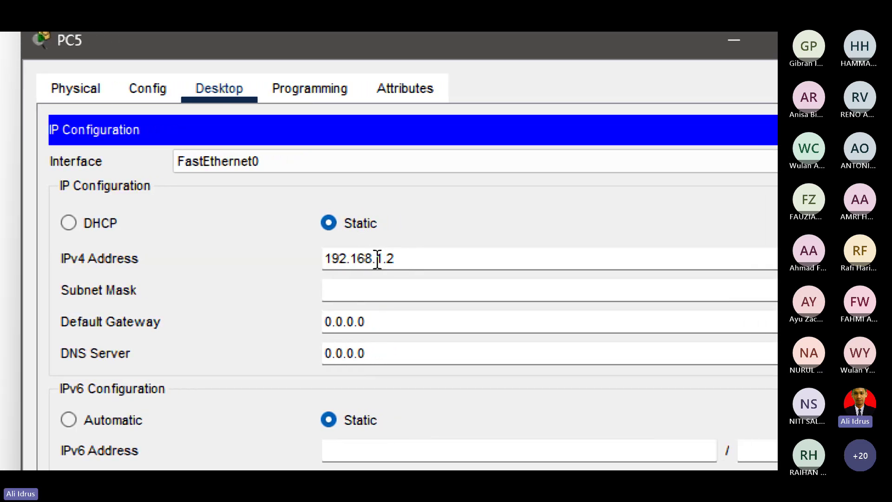
pyautogui.press('Tab')
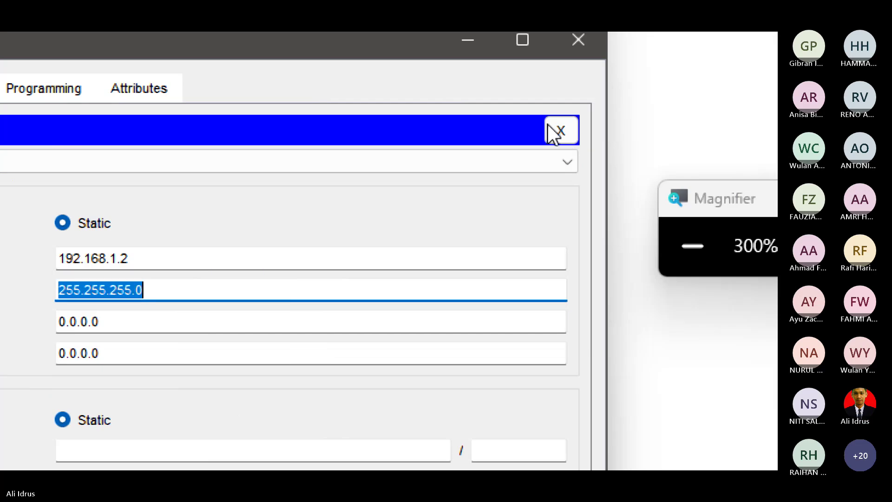
# Close the IP Configuration window and open PC5's Command Prompt from its Desktop.
pyautogui.click(575, 127)
pyautogui.click(591, 51)
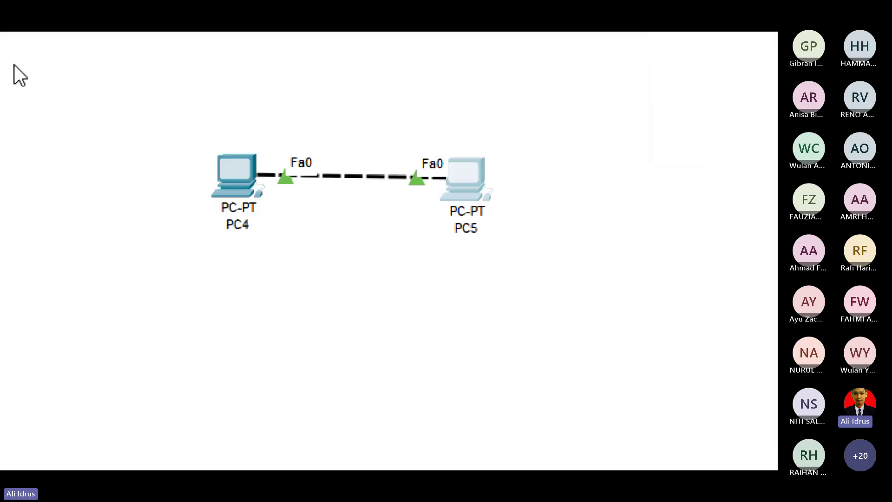
pyautogui.click(465, 178)
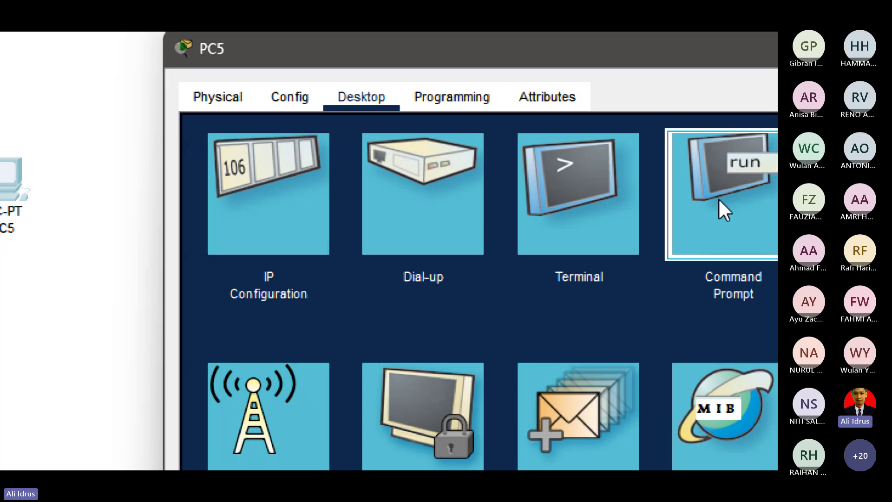
pyautogui.click(721, 207)
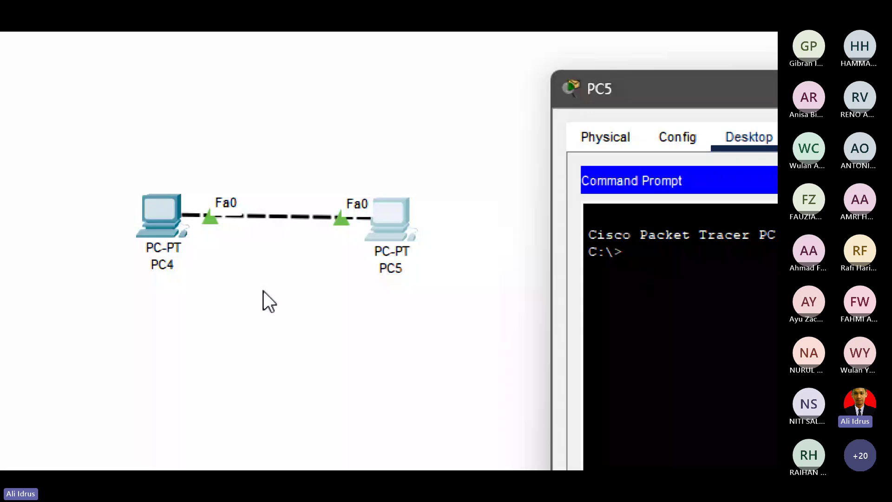
# Run ipconfig on PC5 and check its address 192.168.1.2.
pyautogui.write('IPC')
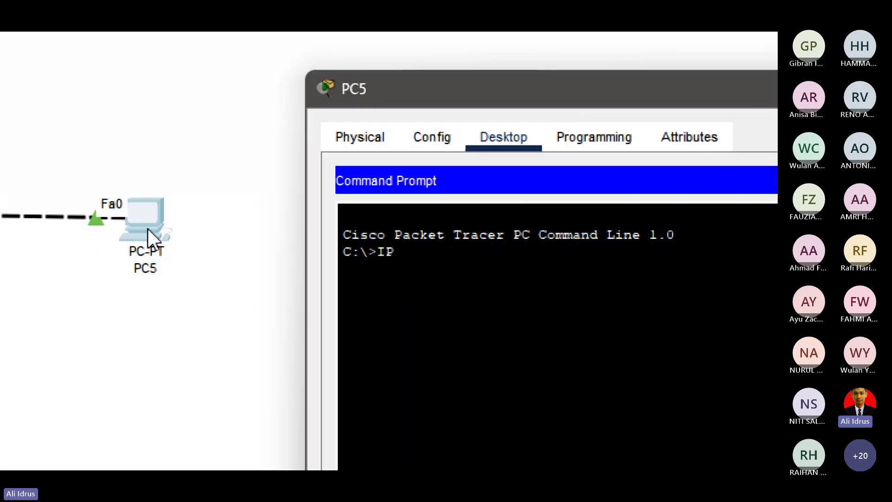
pyautogui.write('ONFIG')
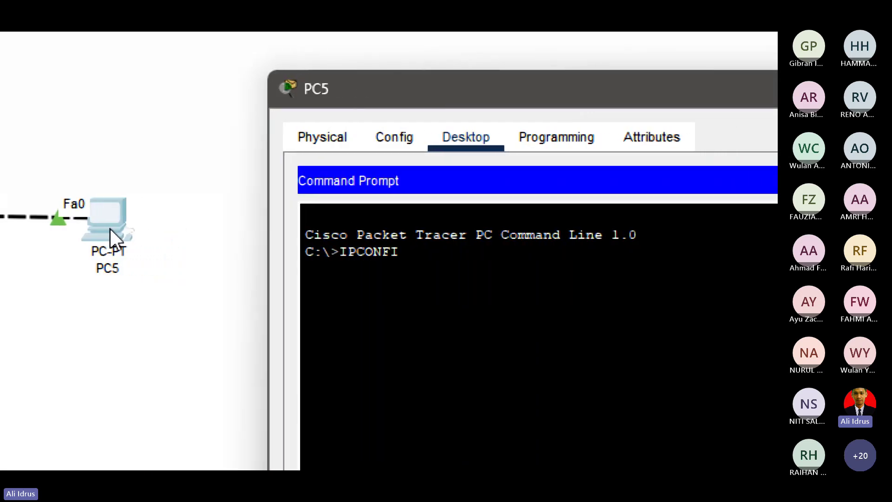
pyautogui.press('Return')
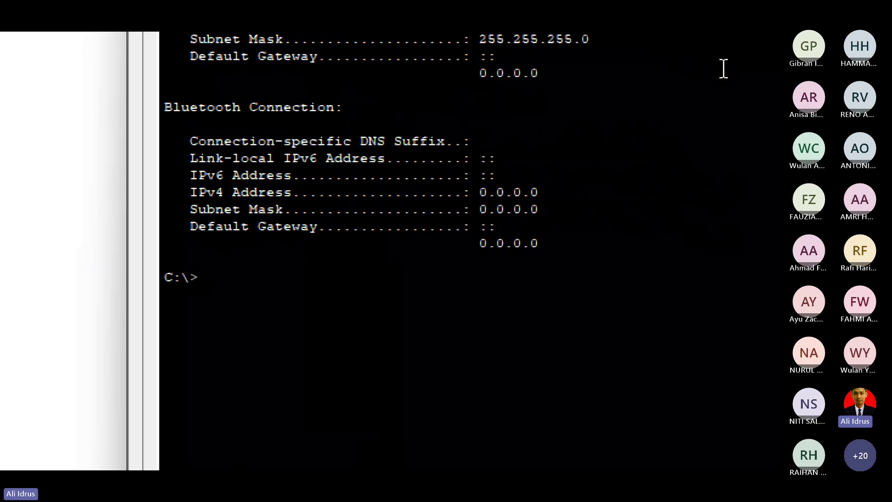
pyautogui.moveTo(481, 99); pyautogui.dragTo(571, 95)
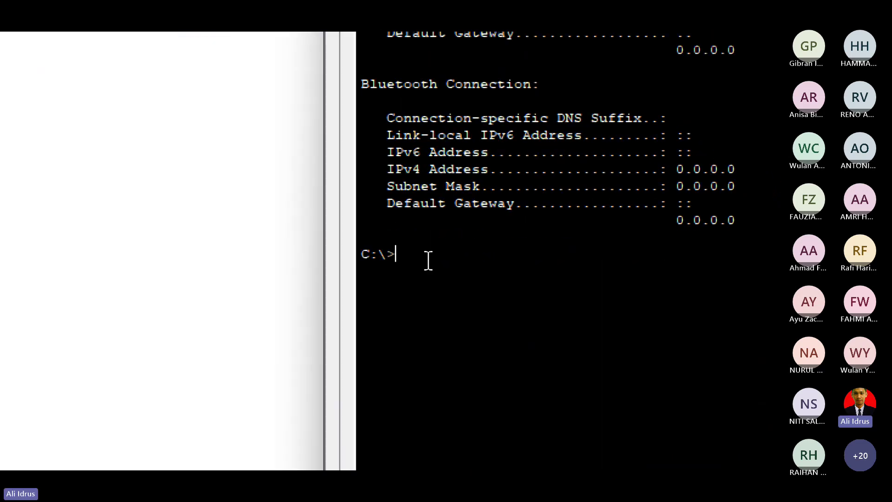
# Ping 192.168.1.1 from PC5, confirm four replies, and close PC5's window.
pyautogui.write('PING 192.168')
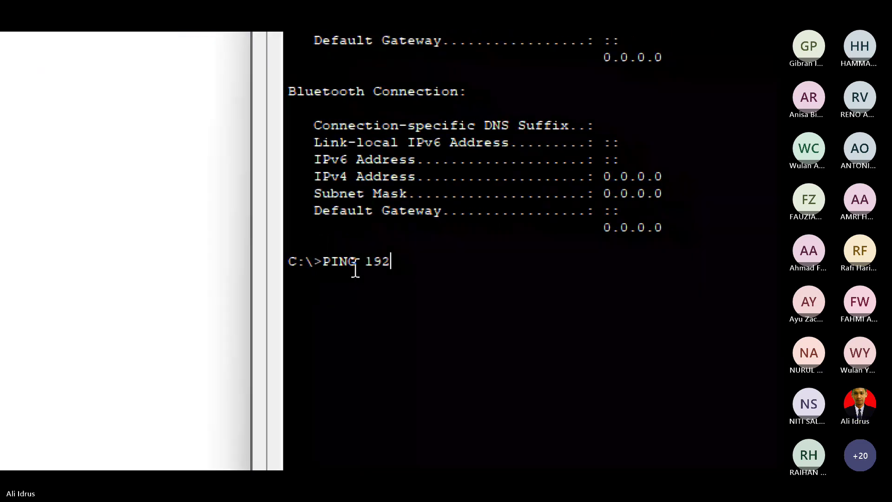
pyautogui.write('.1.1')
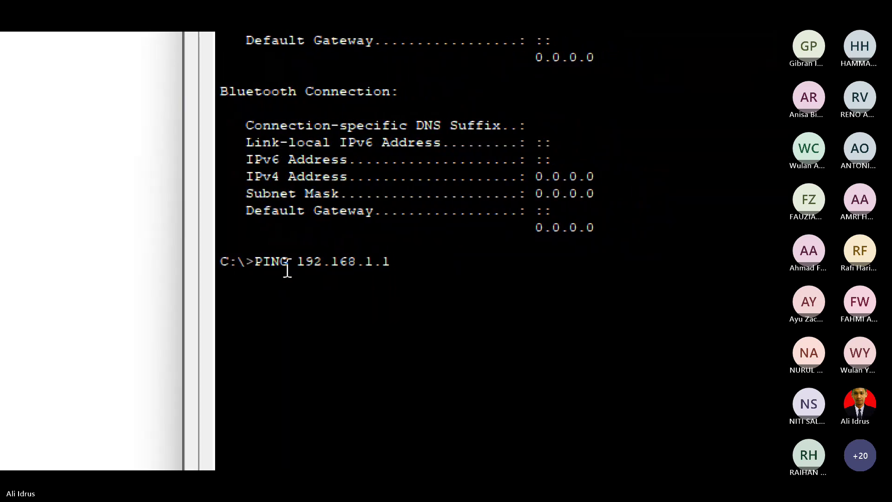
pyautogui.press('Return')
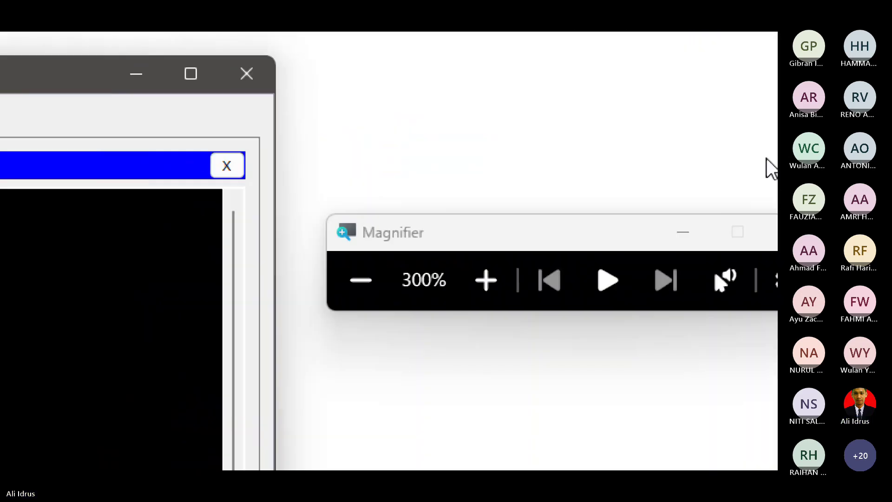
pyautogui.click(374, 280)
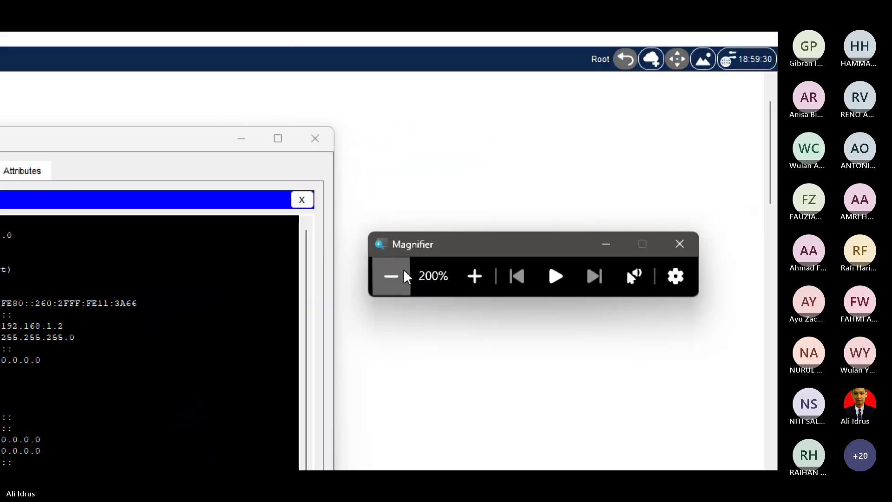
pyautogui.click(404, 275)
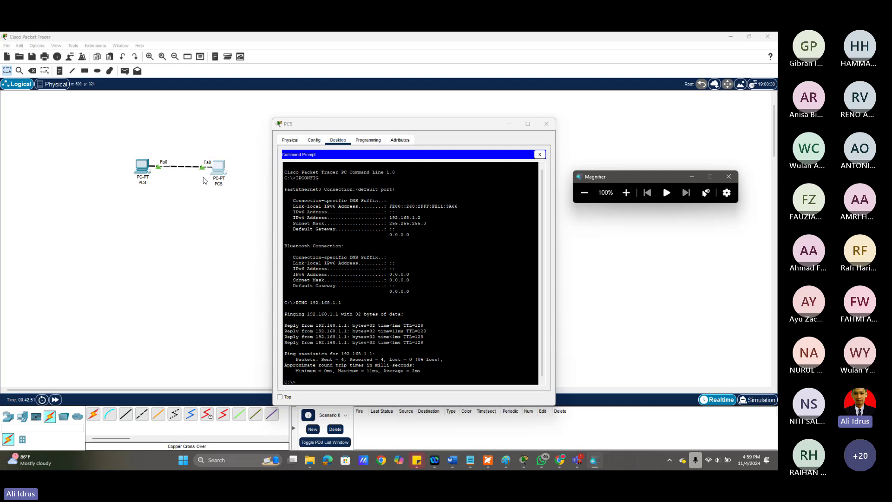
pyautogui.moveTo(326, 127); pyautogui.dragTo(314, 105)
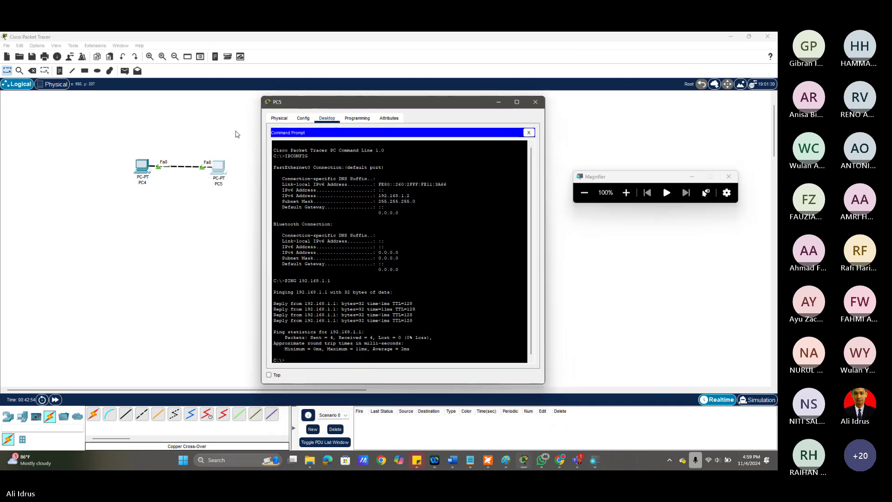
pyautogui.click(536, 102)
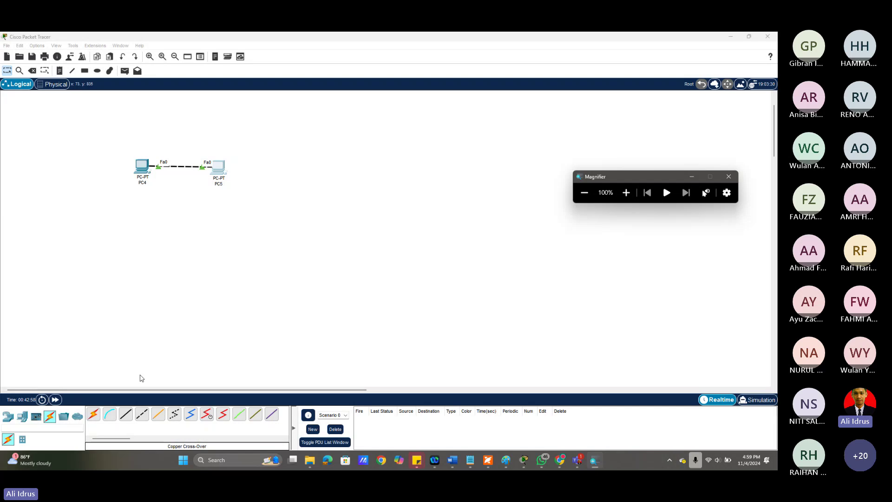
# Add PC6 and a 2960 switch, Switch7, placed above it.
pyautogui.click(628, 193)
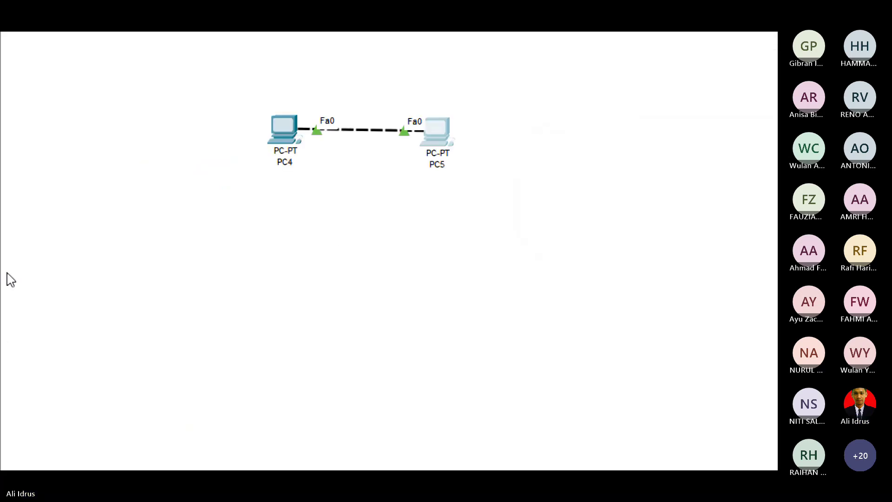
pyautogui.click(16, 363)
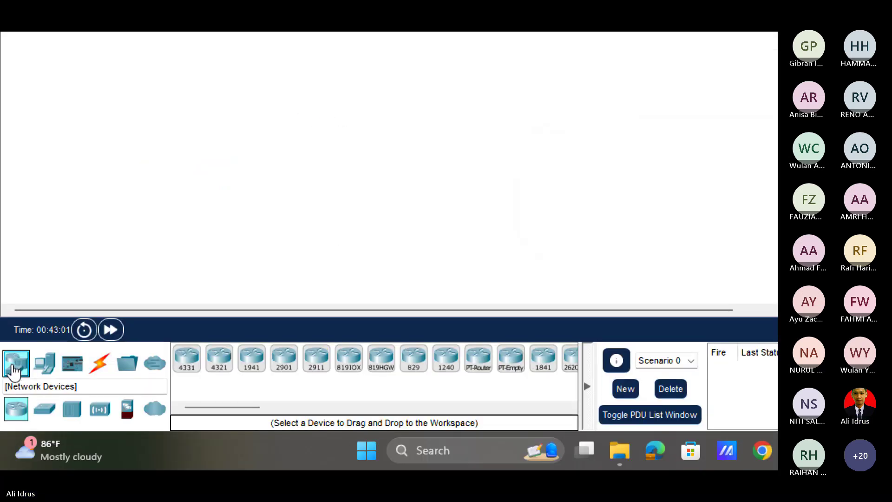
pyautogui.click(46, 372)
pyautogui.click(186, 358)
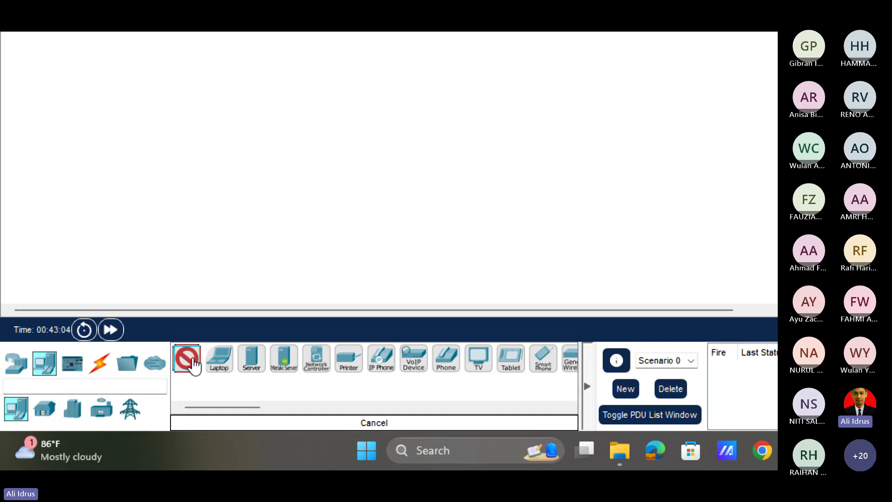
pyautogui.click(459, 139)
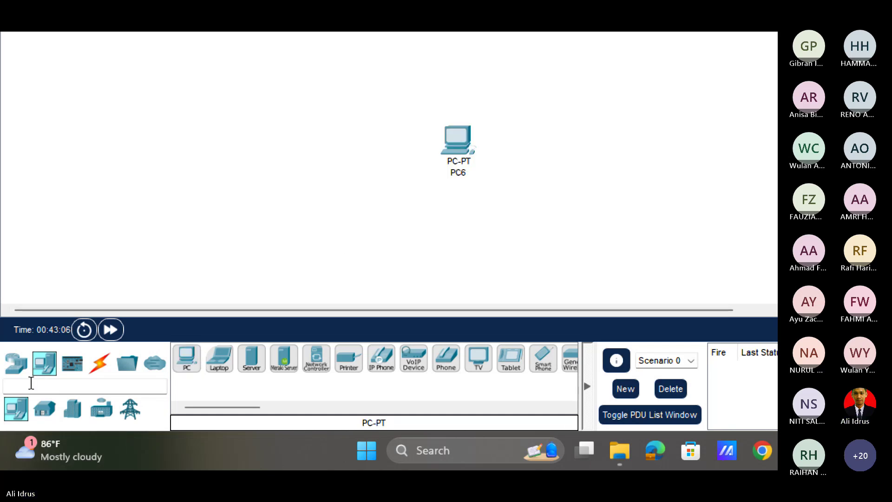
pyautogui.click(16, 364)
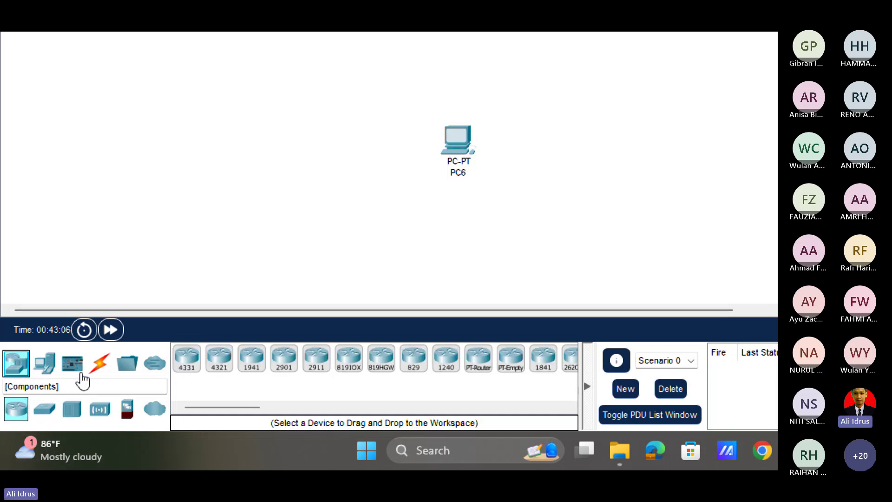
pyautogui.click(44, 410)
pyautogui.click(186, 358)
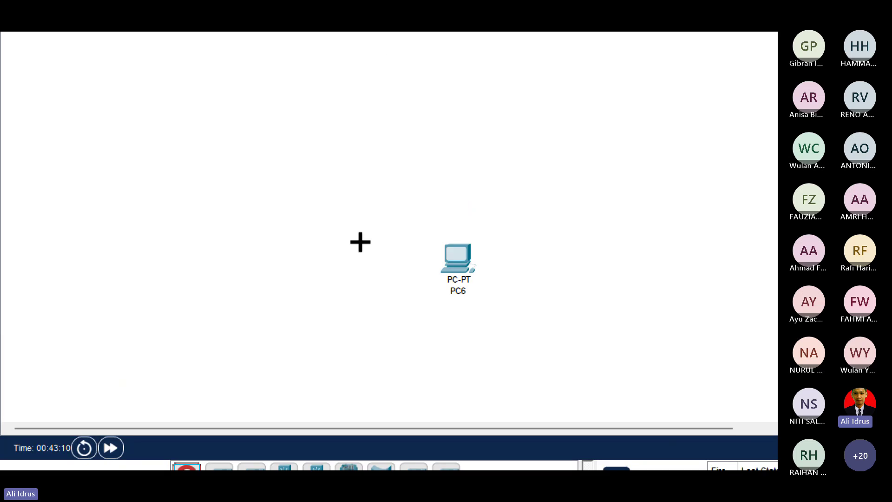
pyautogui.click(416, 37)
pyautogui.moveTo(465, 263); pyautogui.dragTo(501, 242)
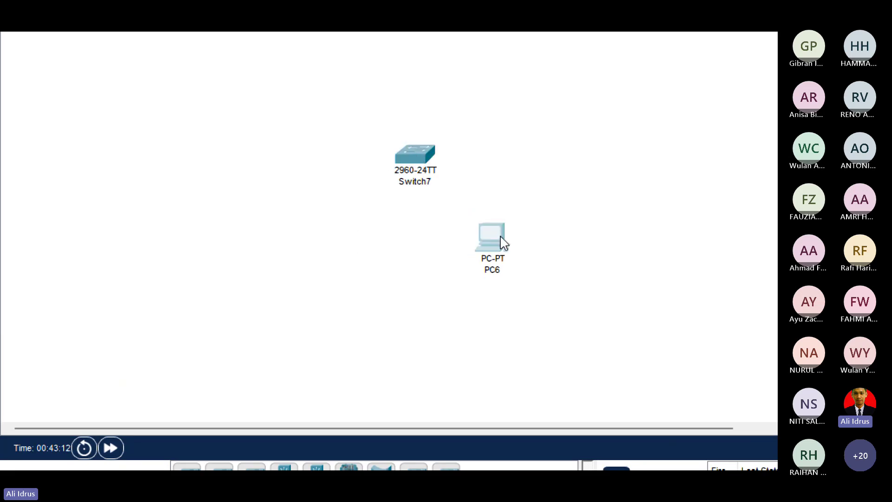
# Add Laptop1 and Server0, positioning Laptop1 below Switch7 left of PC6.
pyautogui.click(44, 362)
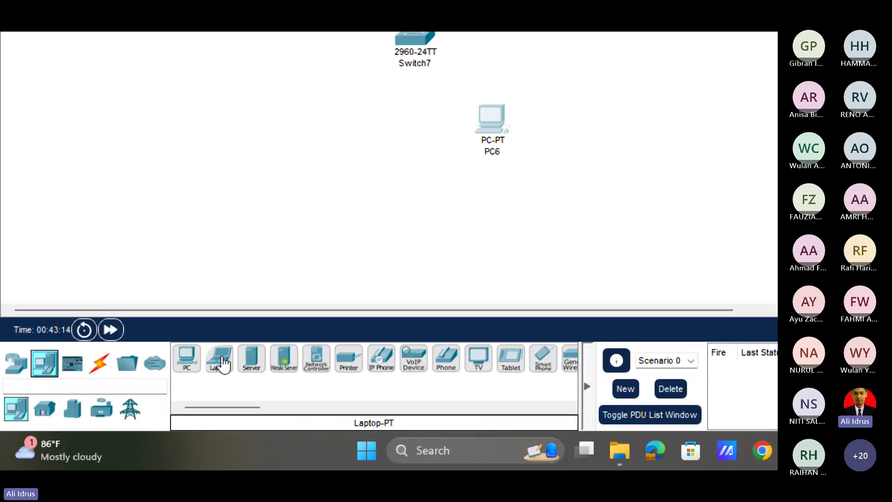
pyautogui.click(219, 358)
pyautogui.click(342, 163)
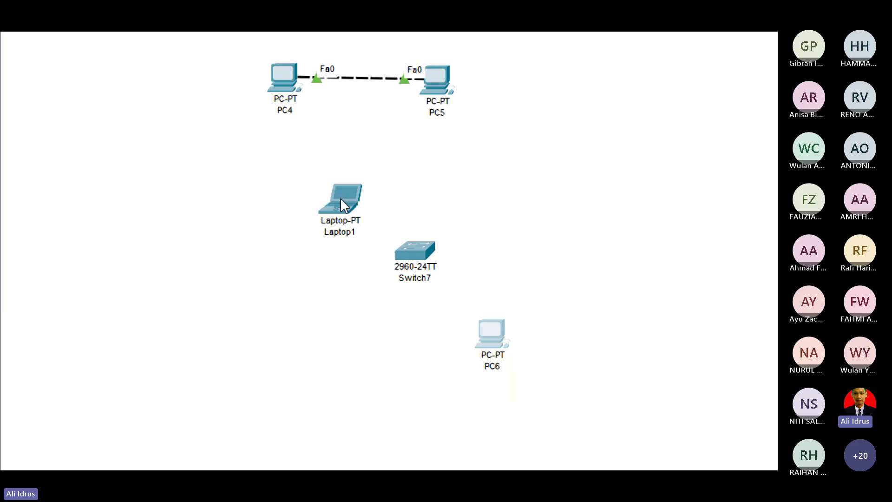
pyautogui.click(251, 389)
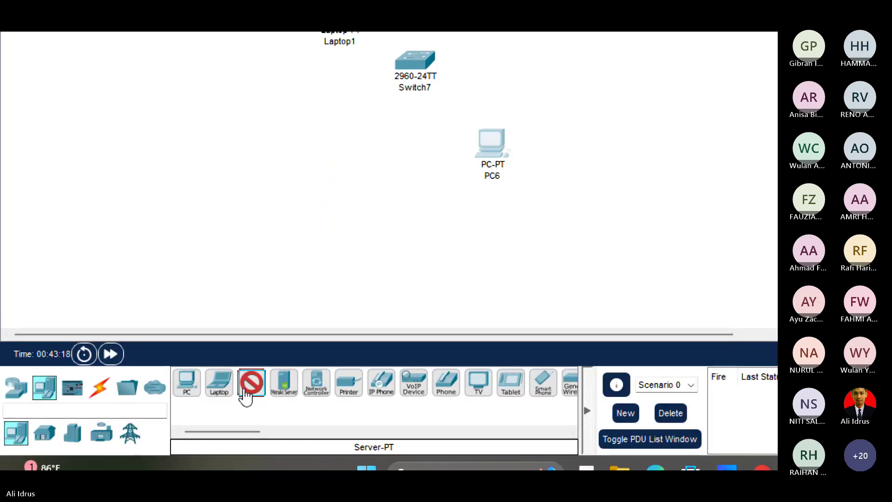
pyautogui.click(485, 86)
pyautogui.moveTo(347, 112); pyautogui.dragTo(357, 243)
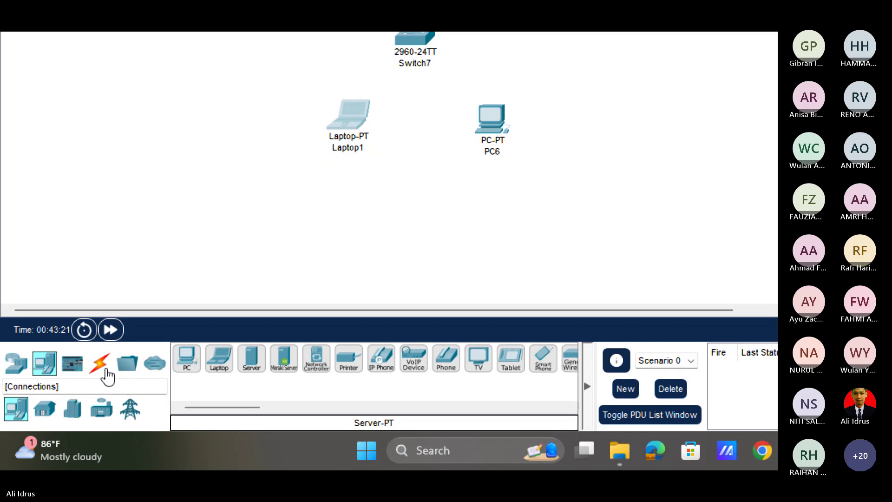
pyautogui.click(99, 365)
# Cable Laptop1's FastEthernet0 to Switch7's Fa0/2 with a copper straight-through cable.
pyautogui.click(251, 359)
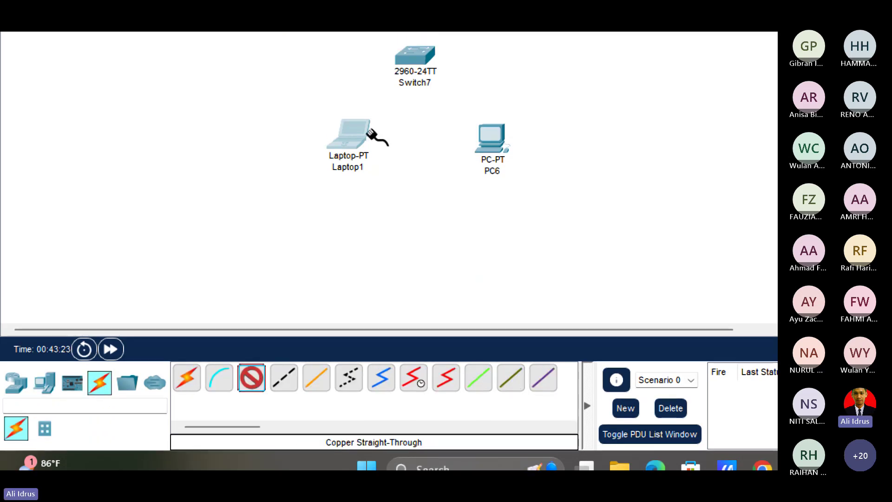
pyautogui.click(357, 125)
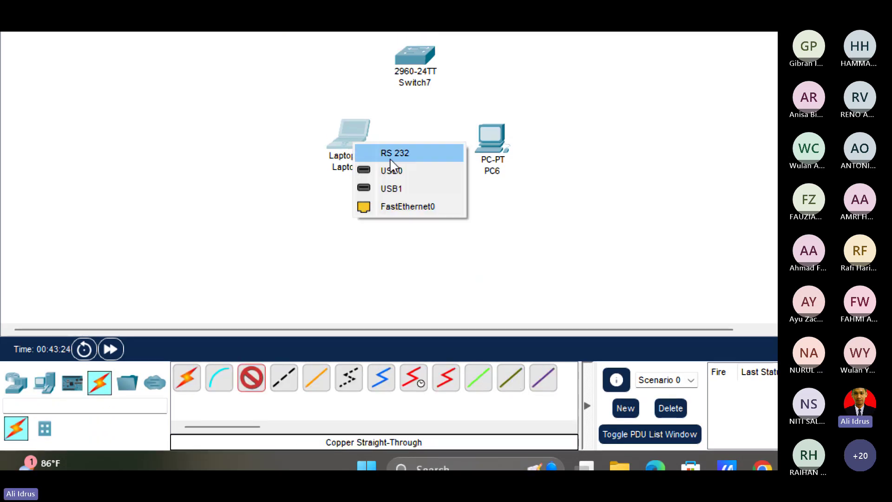
pyautogui.click(404, 206)
pyautogui.click(411, 74)
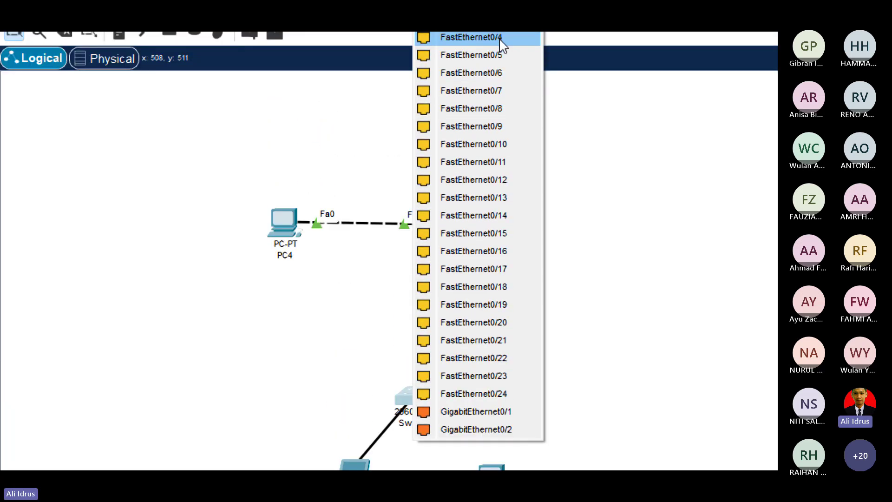
pyautogui.click(494, 56)
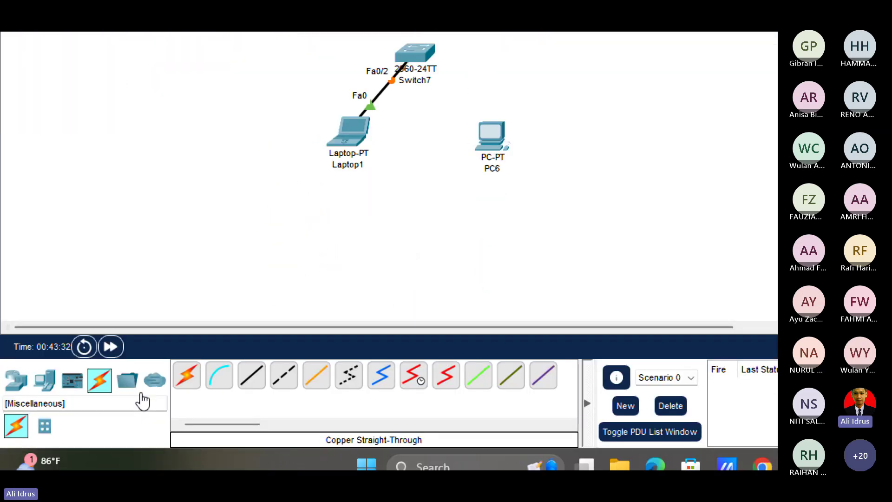
# Connect PC6 and Server0 to Switch7 using automatic connection cables.
pyautogui.click(191, 377)
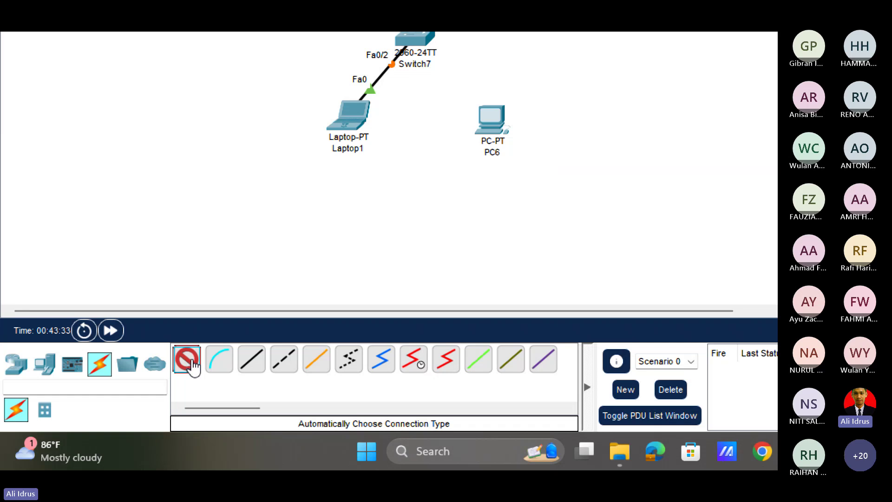
pyautogui.click(495, 125)
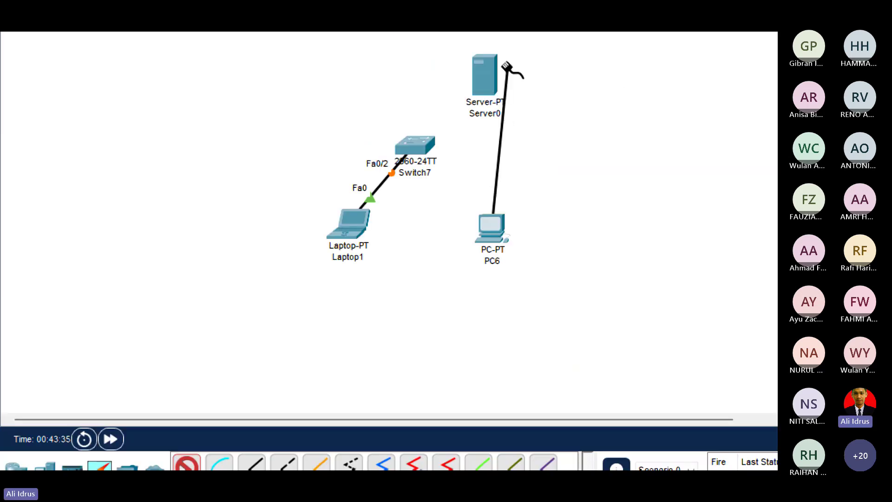
pyautogui.click(417, 47)
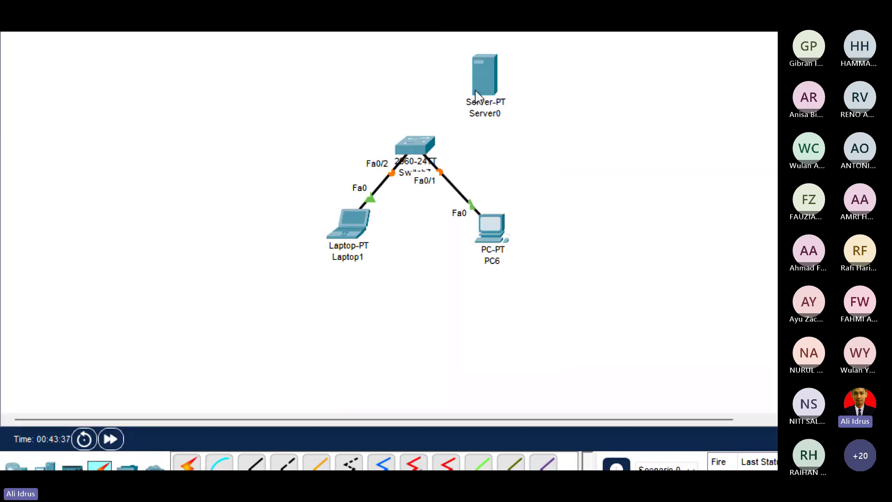
pyautogui.click(188, 463)
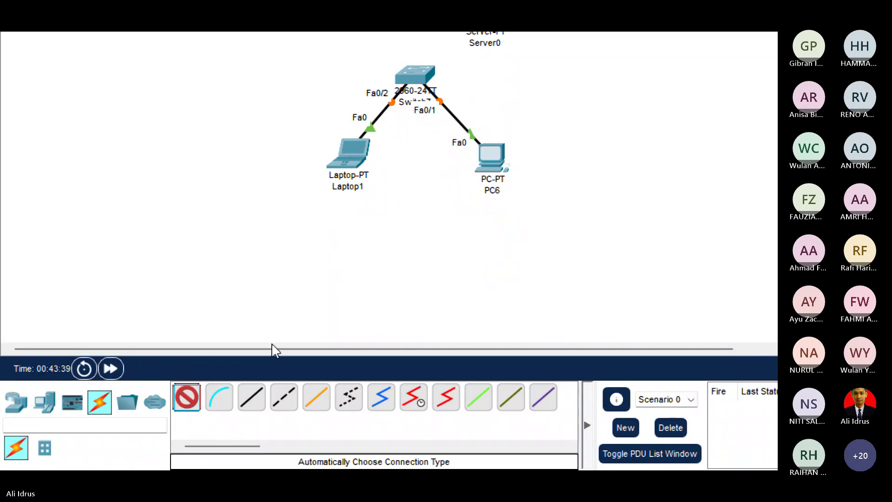
pyautogui.click(415, 212)
pyautogui.click(483, 144)
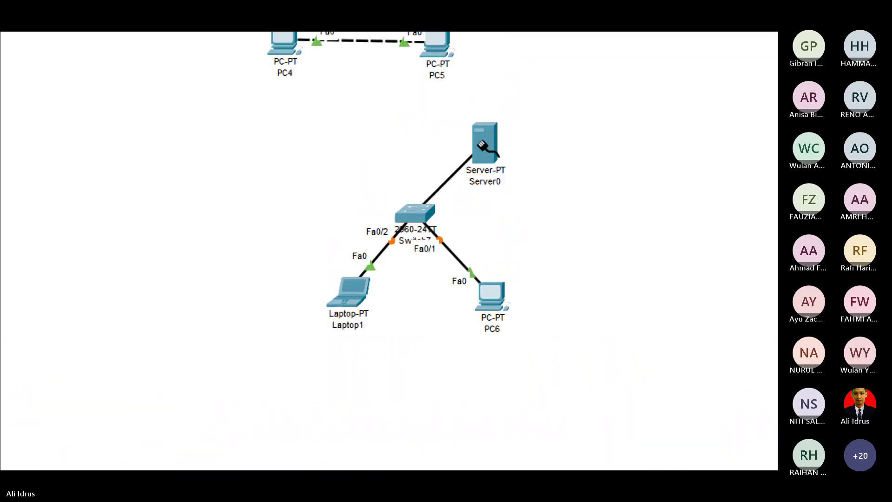
# Nudge Server0, PC6 and Laptop1 into place and fast-forward time so links come up.
pyautogui.moveTo(487, 144)
pyautogui.mouseDown()
pyautogui.moveTo(547, 152)
pyautogui.moveTo(470, 142)
pyautogui.mouseUp()
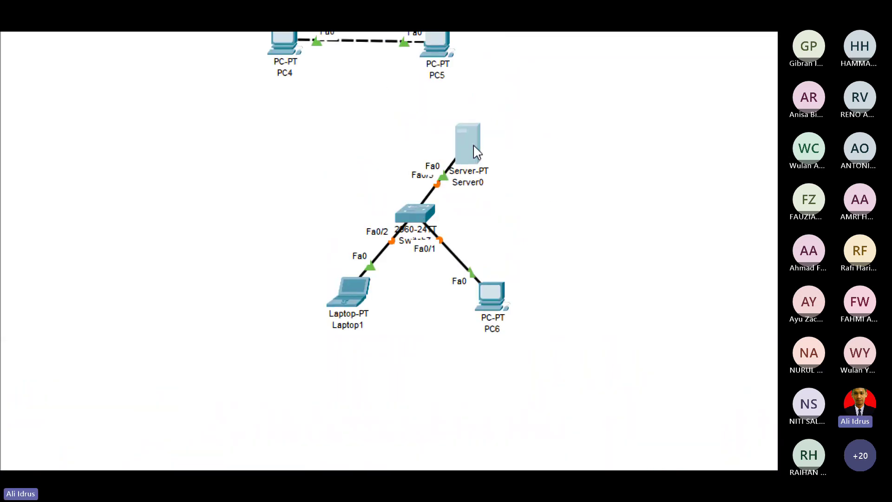
pyautogui.moveTo(496, 309); pyautogui.dragTo(531, 311)
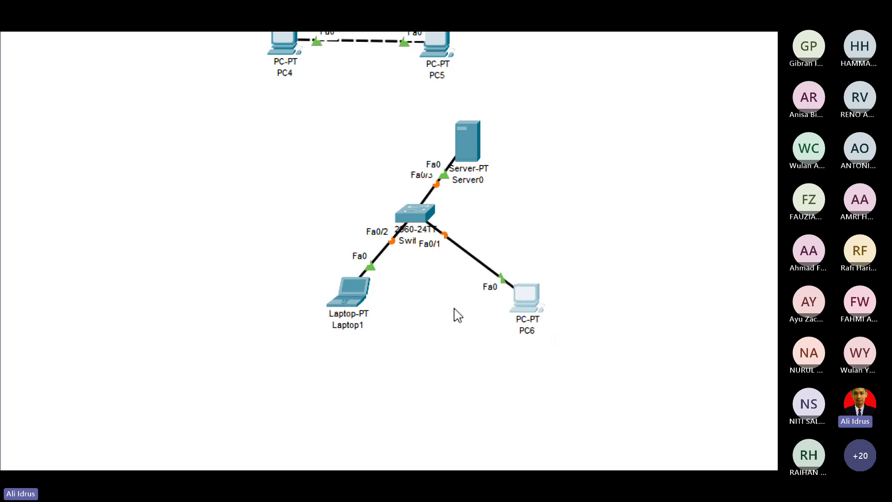
pyautogui.moveTo(352, 321)
pyautogui.mouseDown()
pyautogui.moveTo(313, 320)
pyautogui.moveTo(348, 314)
pyautogui.mouseUp()
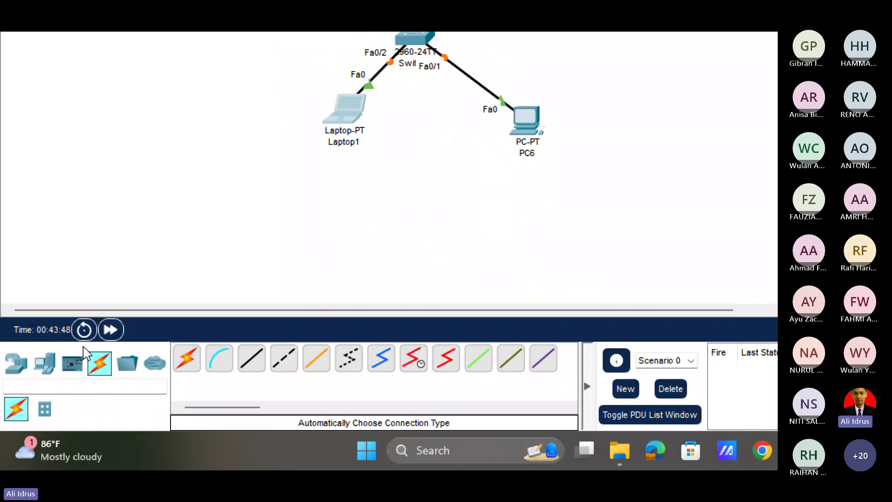
pyautogui.click(110, 383)
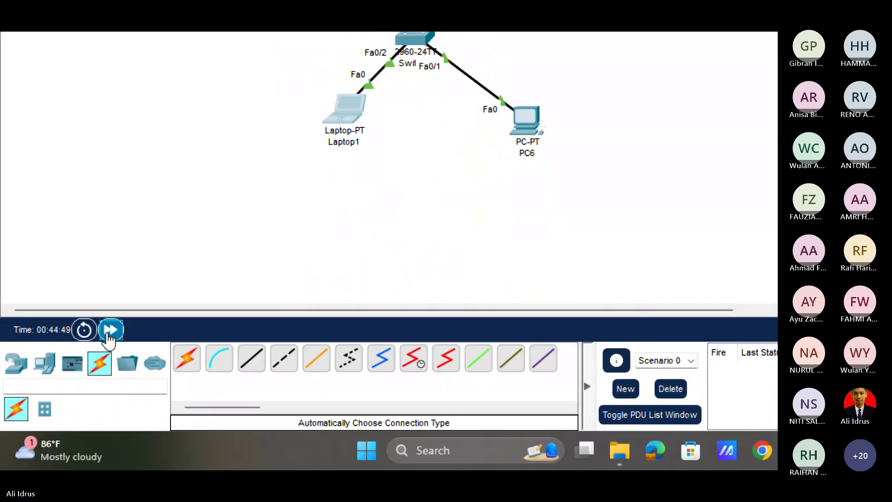
# Drag Switch7, Server0 and Laptop1 to spread the devices evenly around the switch.
pyautogui.moveTo(411, 36); pyautogui.dragTo(427, 57)
pyautogui.moveTo(424, 243); pyautogui.dragTo(438, 240)
pyautogui.moveTo(475, 153); pyautogui.dragTo(344, 157)
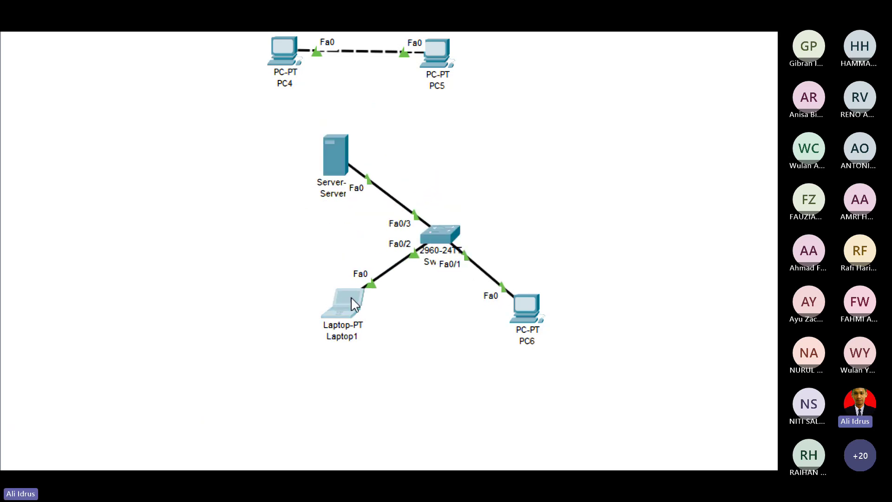
pyautogui.moveTo(351, 296)
pyautogui.mouseDown()
pyautogui.moveTo(328, 299)
pyautogui.moveTo(356, 296)
pyautogui.mouseUp()
pyautogui.moveTo(332, 152); pyautogui.dragTo(537, 126)
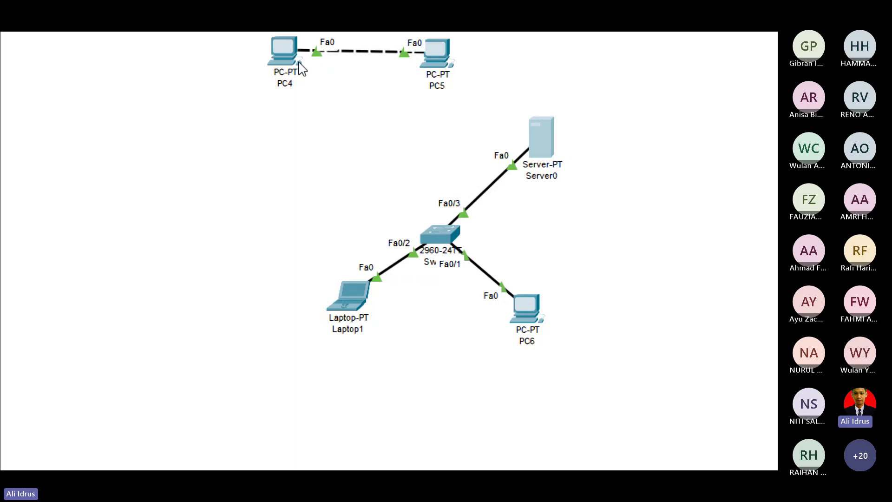
pyautogui.scroll(3, 367, 60)
# Check PC4's IP configuration and close its window.
pyautogui.click(284, 118)
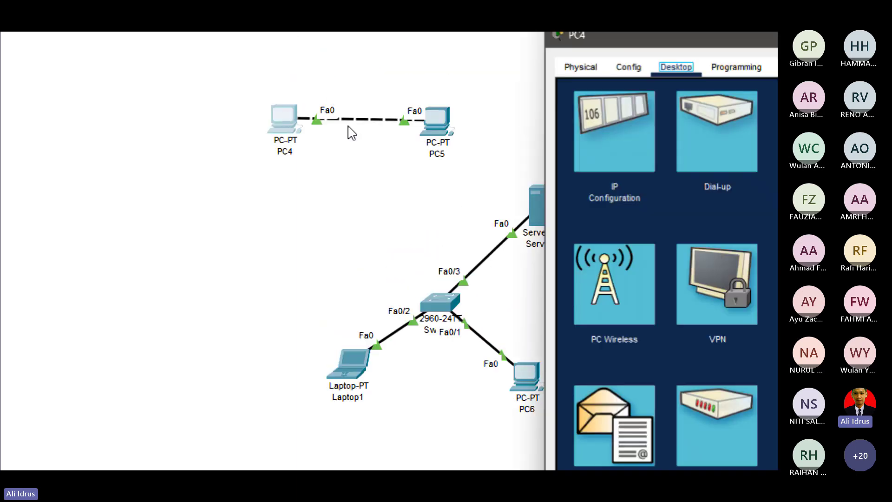
pyautogui.click(629, 140)
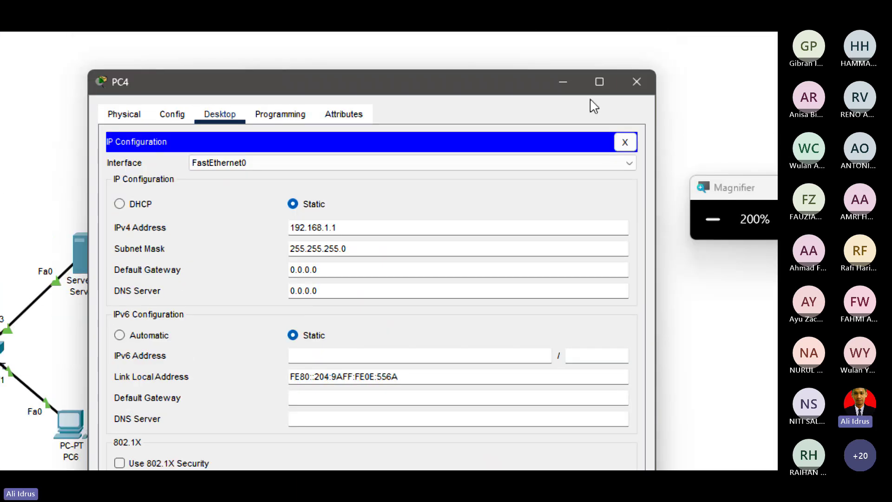
pyautogui.click(653, 82)
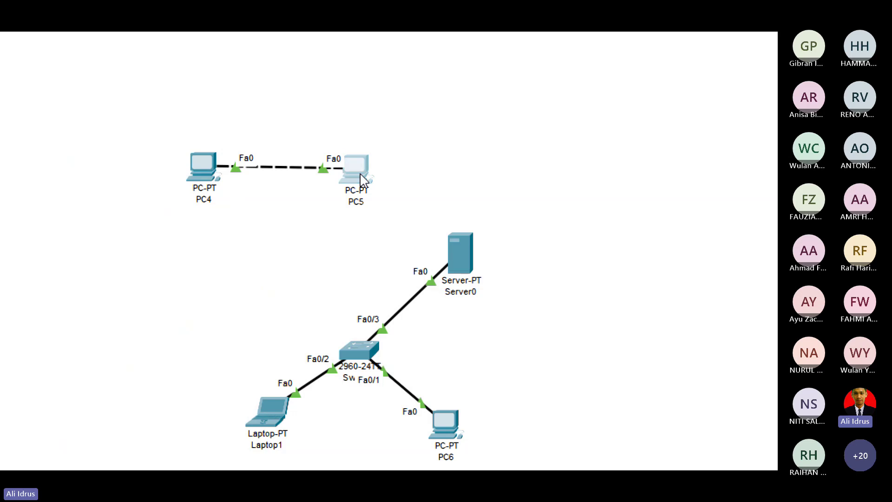
# Move PC5 directly above PC4, and reposition Server0 and PC6 around Switch7.
pyautogui.moveTo(363, 180); pyautogui.dragTo(210, 83)
pyautogui.moveTo(442, 430); pyautogui.dragTo(464, 412)
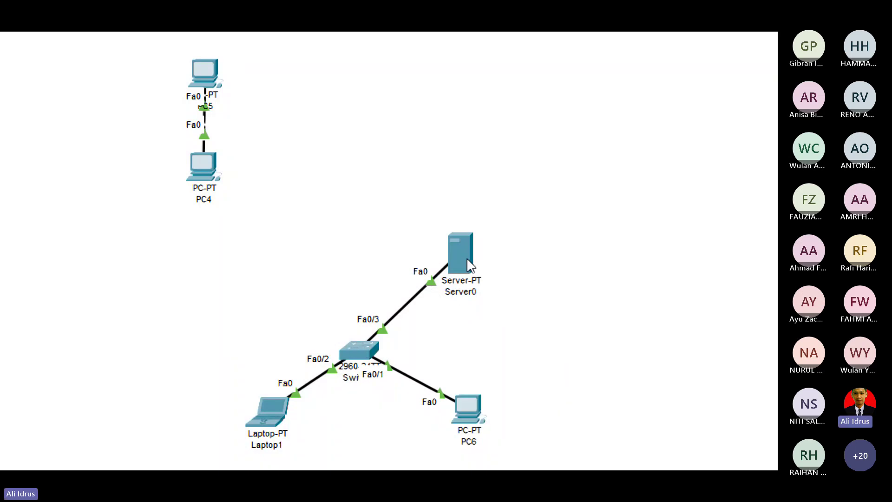
pyautogui.moveTo(464, 257); pyautogui.dragTo(366, 250)
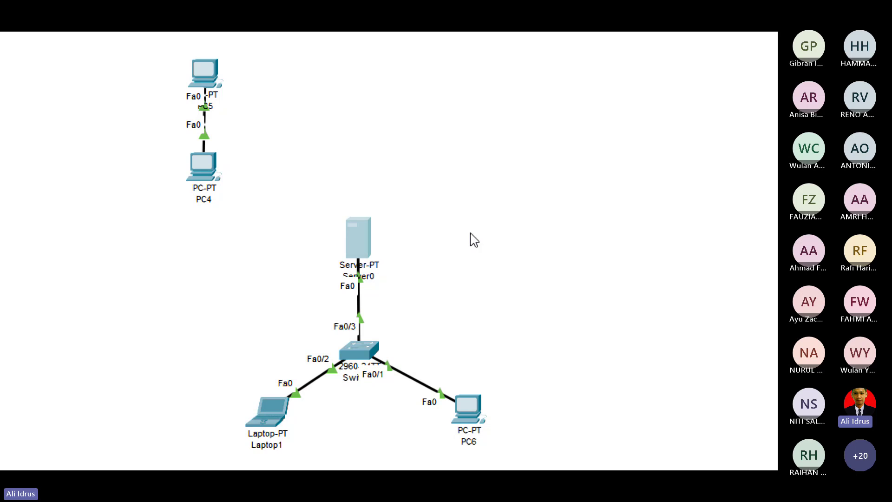
pyautogui.moveTo(484, 412); pyautogui.dragTo(467, 426)
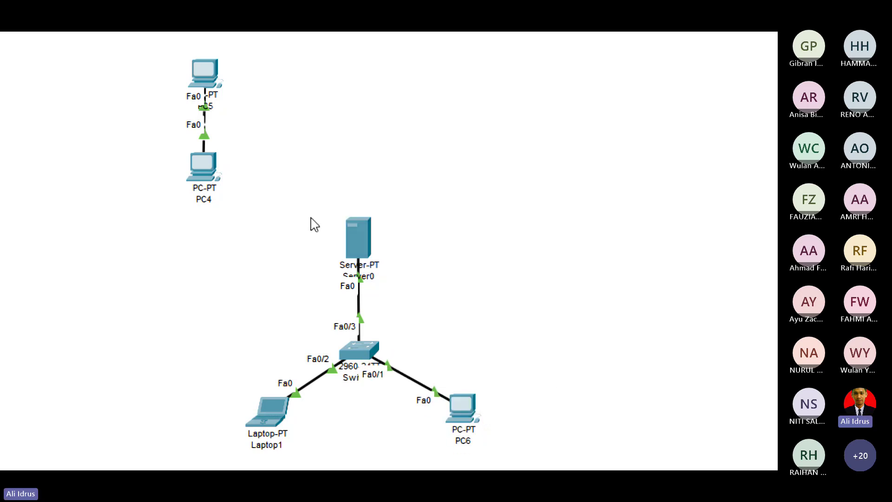
# Move Server0 up-left of Switch7 and bring its device window fully into view.
pyautogui.moveTo(363, 238); pyautogui.dragTo(277, 249)
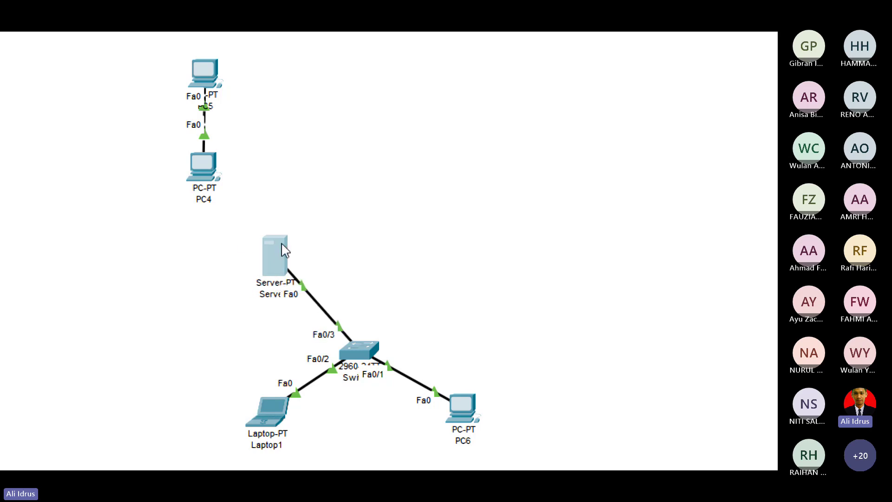
pyautogui.click(264, 250)
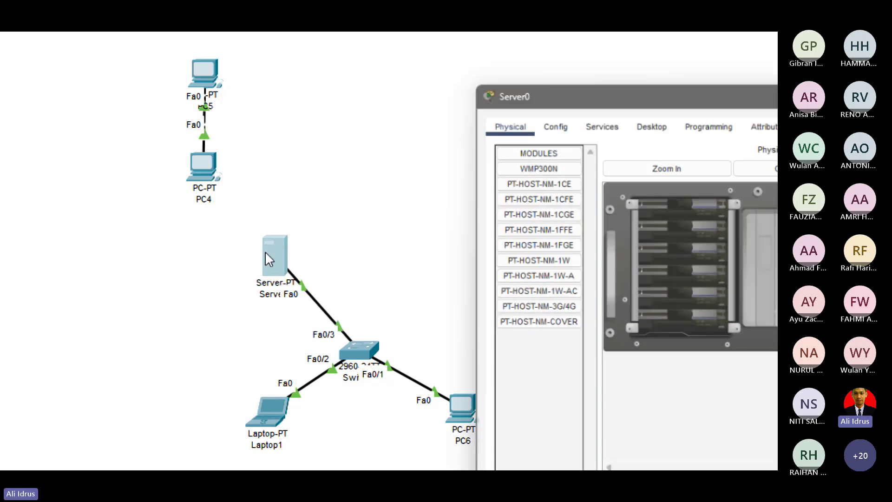
pyautogui.moveTo(828, 86); pyautogui.dragTo(495, 47)
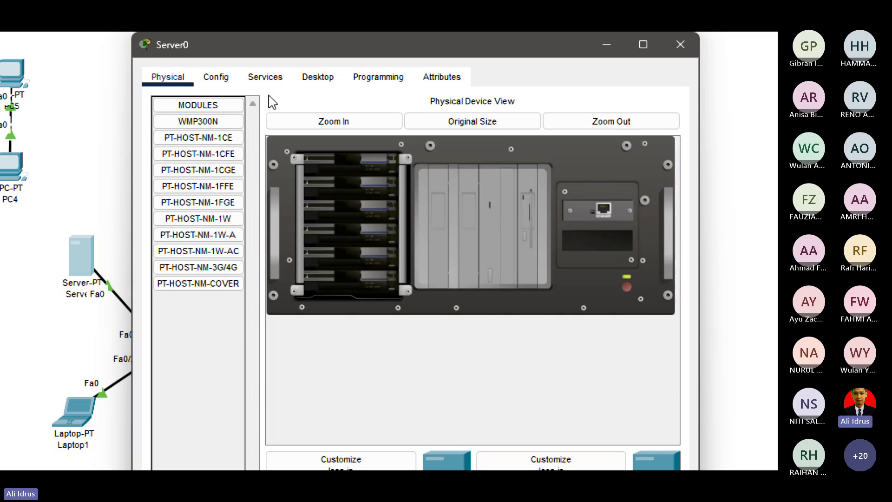
# Set Server0's FastEthernet0 to 172.16.1.1, mask 255.255.255.0, then view its HTTP services.
pyautogui.click(221, 75)
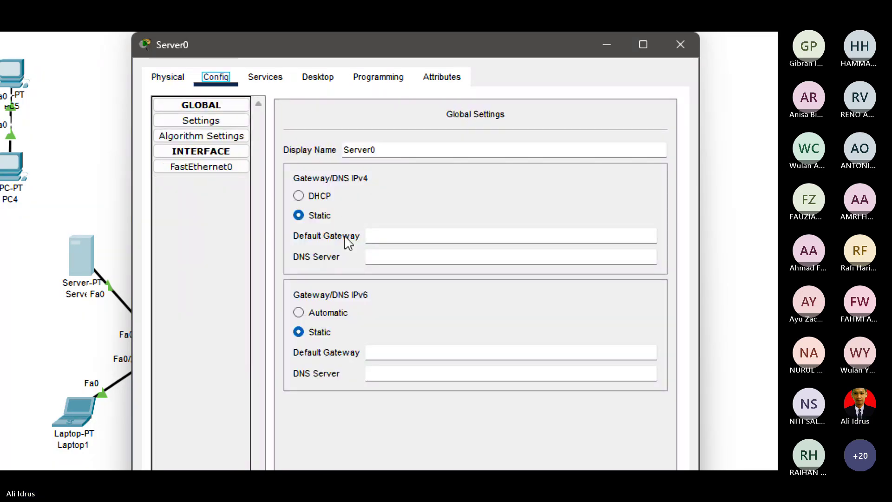
pyautogui.click(219, 167)
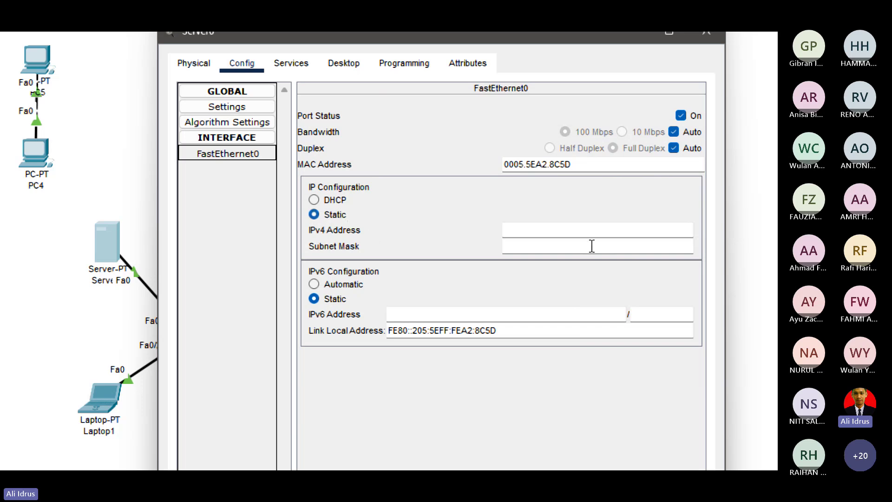
pyautogui.click(575, 233)
pyautogui.write('1')
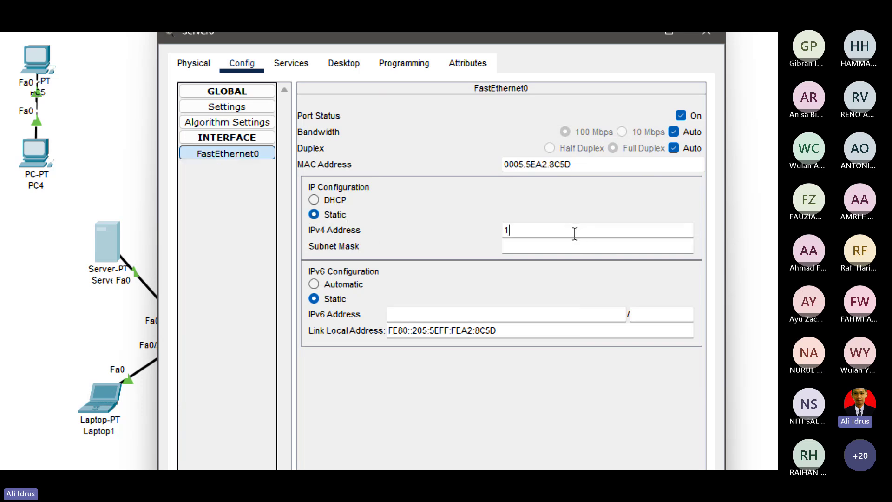
pyautogui.write('92')
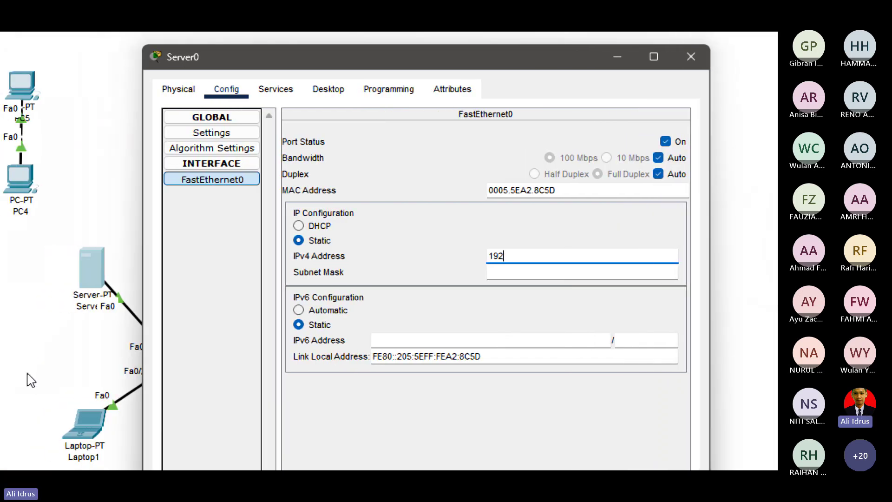
pyautogui.press('BackSpace')
pyautogui.press('BackSpace')
pyautogui.press('BackSpace')
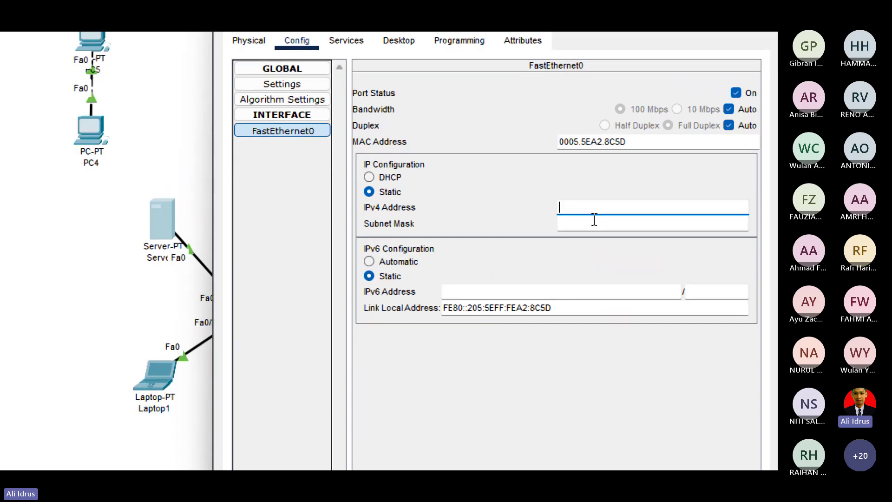
pyautogui.write('172.16')
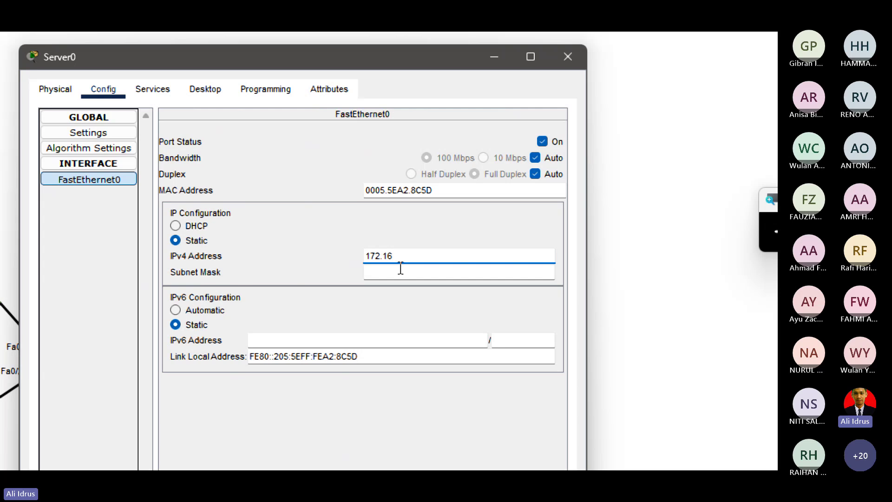
pyautogui.write('.1.1')
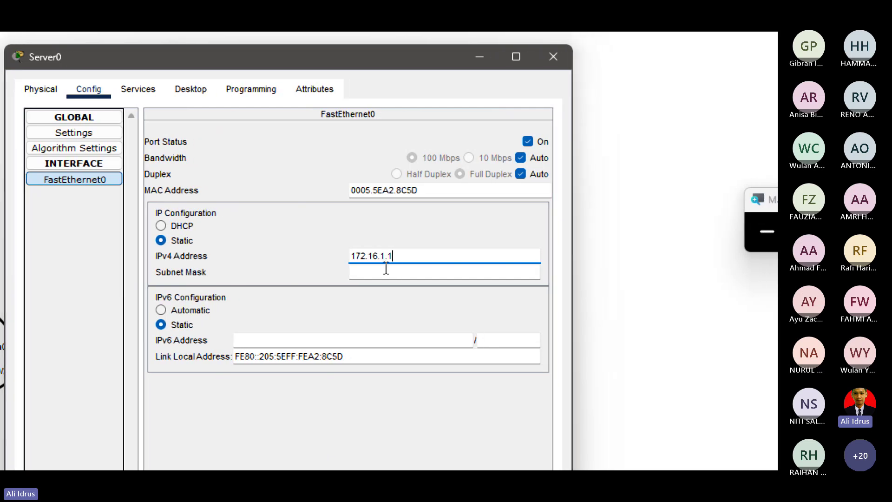
pyautogui.click(400, 270)
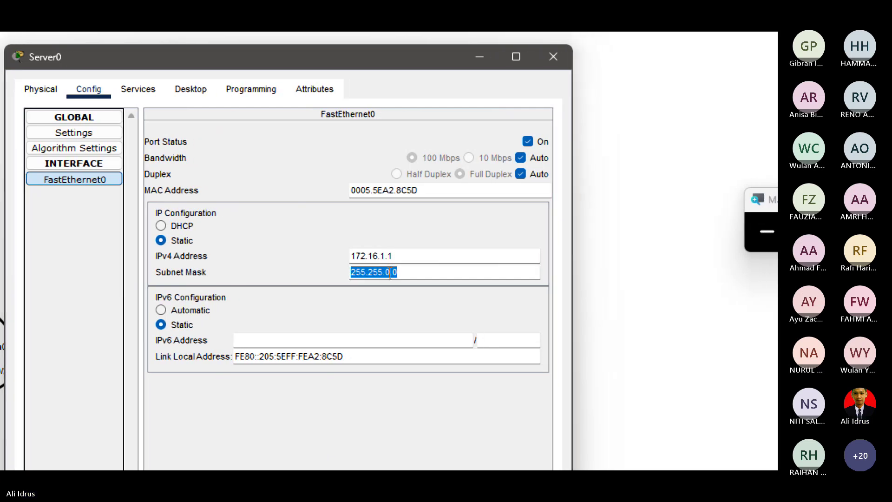
pyautogui.click(391, 273)
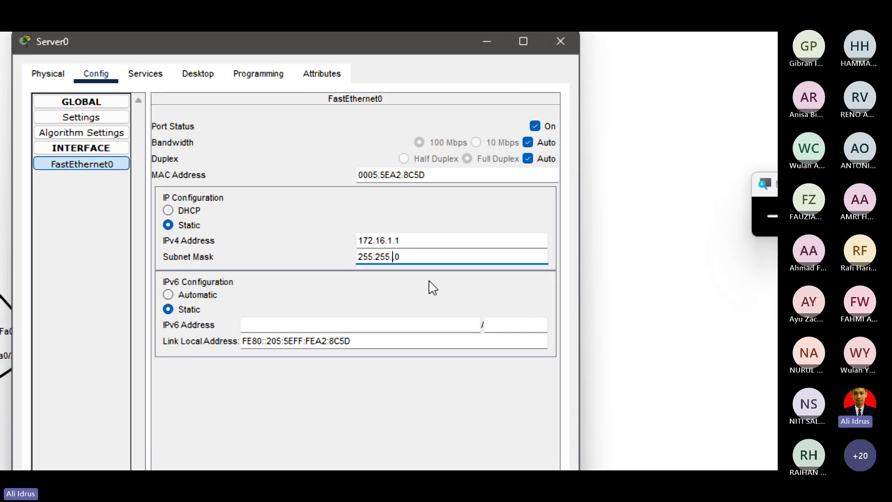
pyautogui.write('255.')
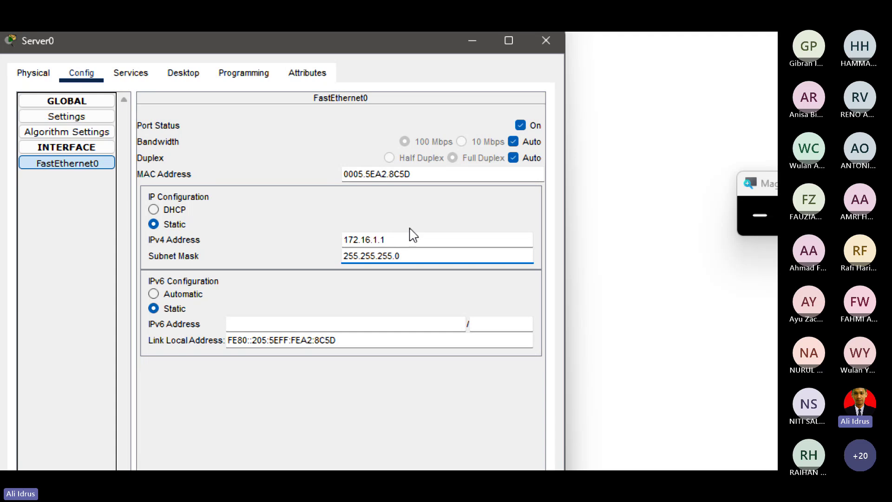
pyautogui.click(400, 240)
pyautogui.moveTo(400, 240); pyautogui.dragTo(339, 240)
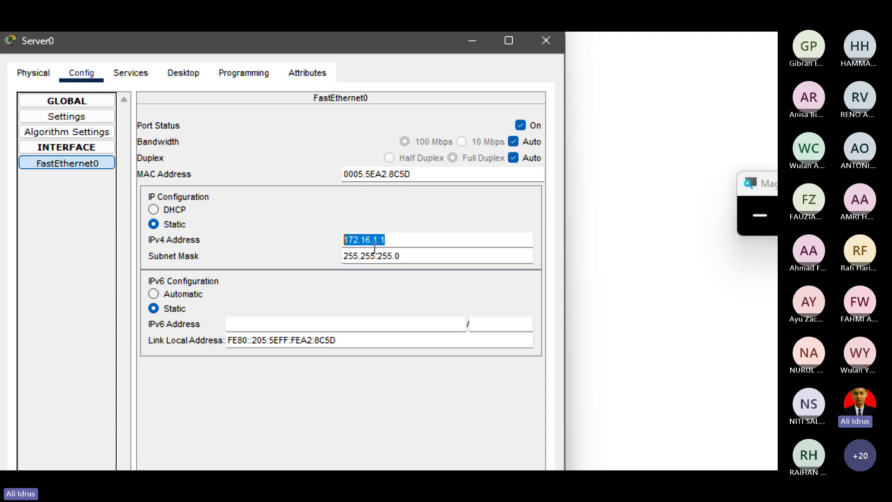
pyautogui.moveTo(407, 256); pyautogui.dragTo(340, 254)
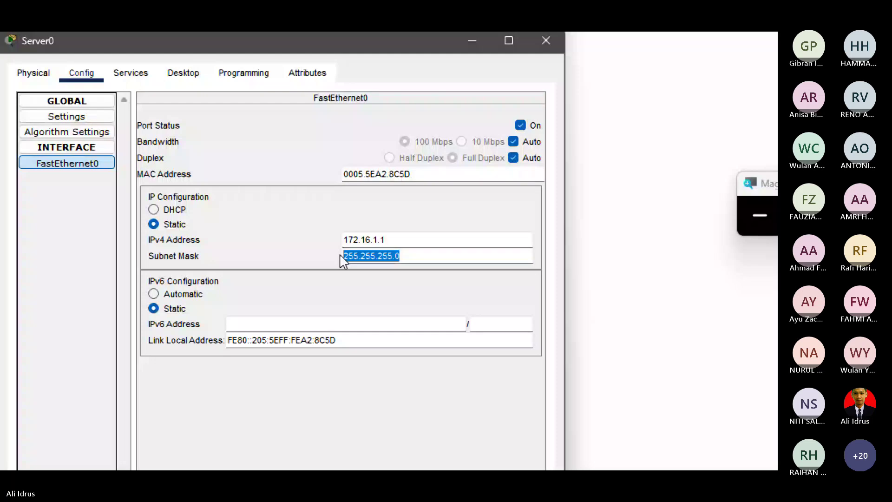
pyautogui.click(408, 257)
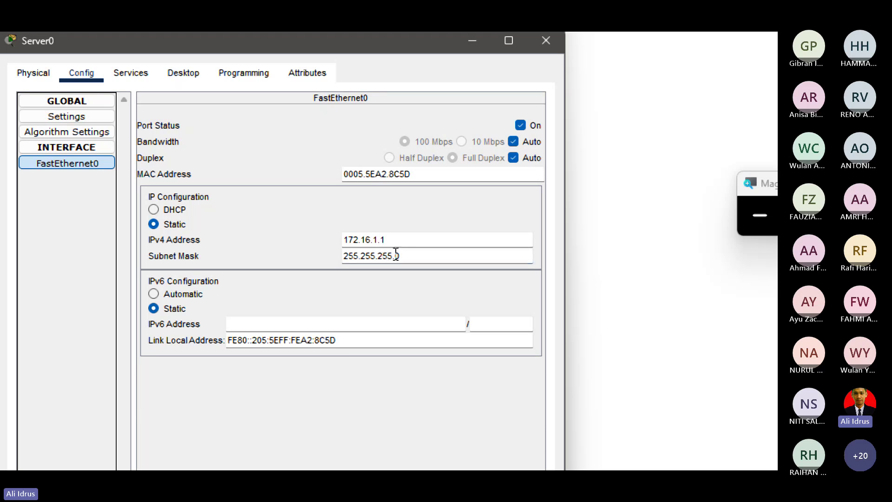
pyautogui.click(131, 76)
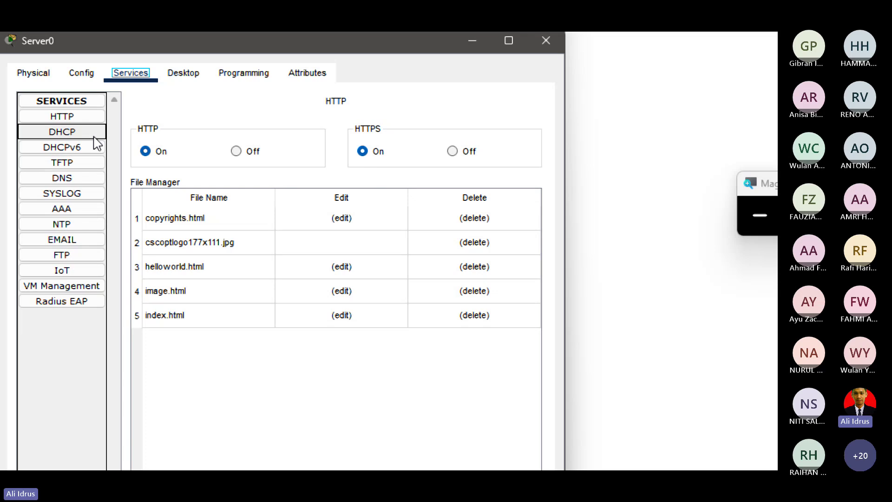
# Open index.html in the HTTP service's File Manager for editing.
pyautogui.click(92, 118)
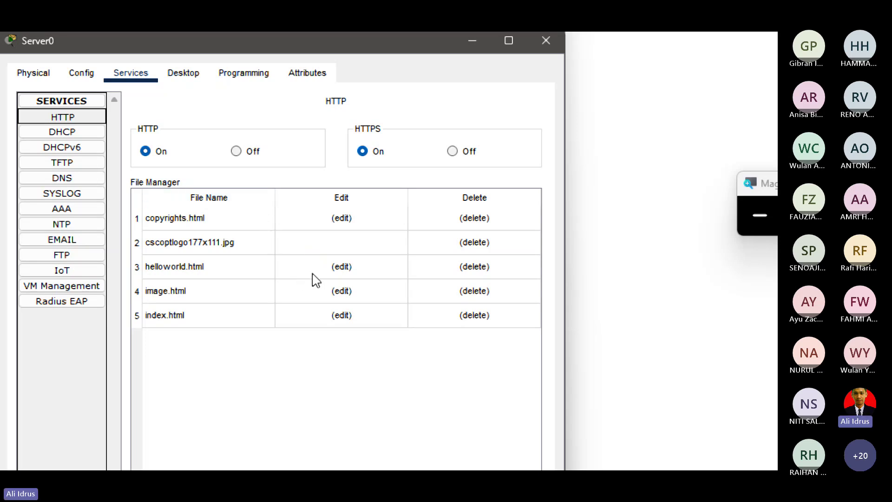
pyautogui.click(338, 316)
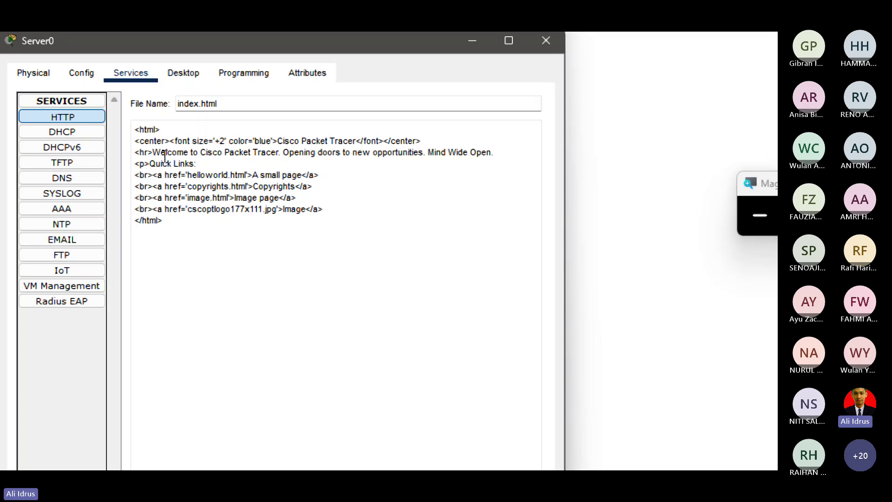
# Replace the welcome line with 'SELAMAT DATANG DI WEBSITE IJK 121' and overwrite index.html.
pyautogui.moveTo(154, 152); pyautogui.dragTo(514, 153)
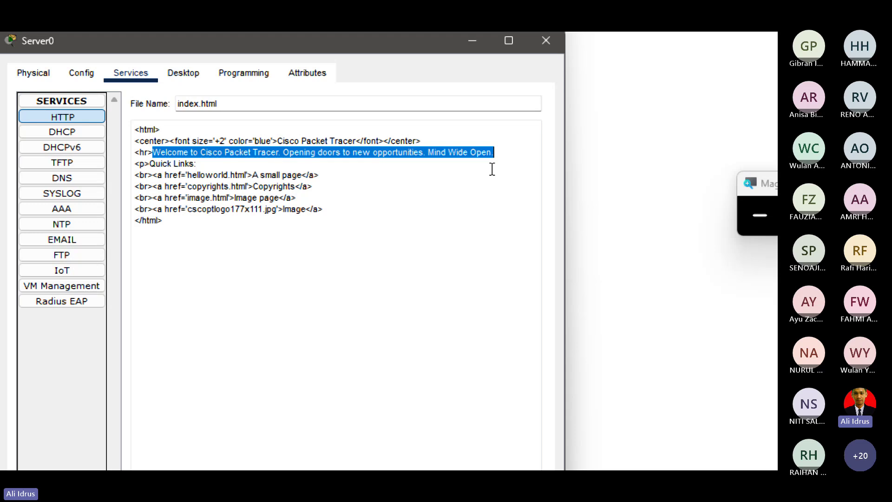
pyautogui.press('BackSpace')
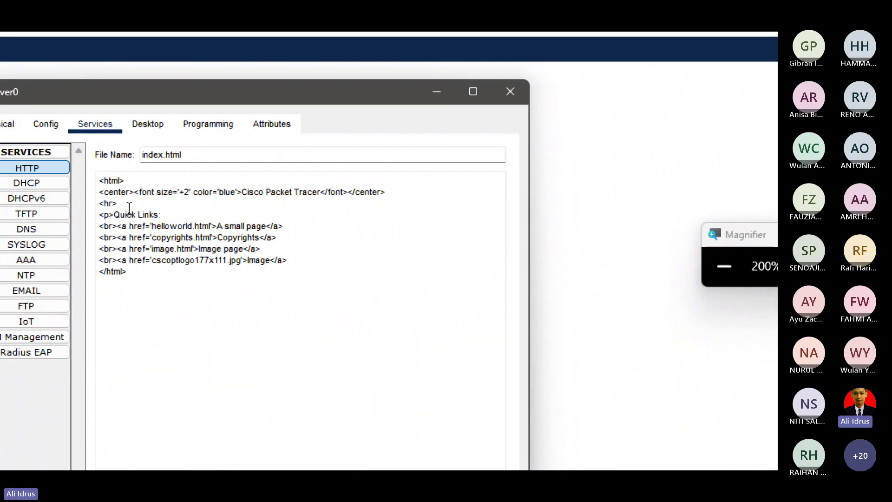
pyautogui.write('ELAMA')
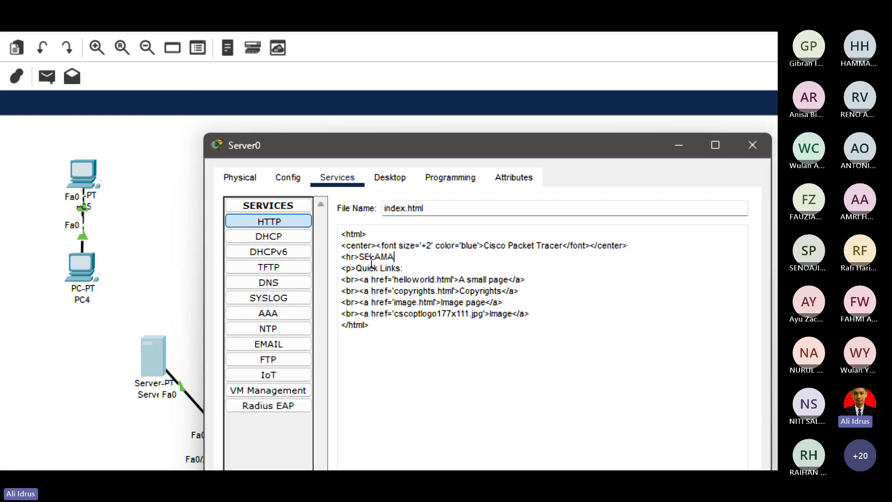
pyautogui.write('T DATANG')
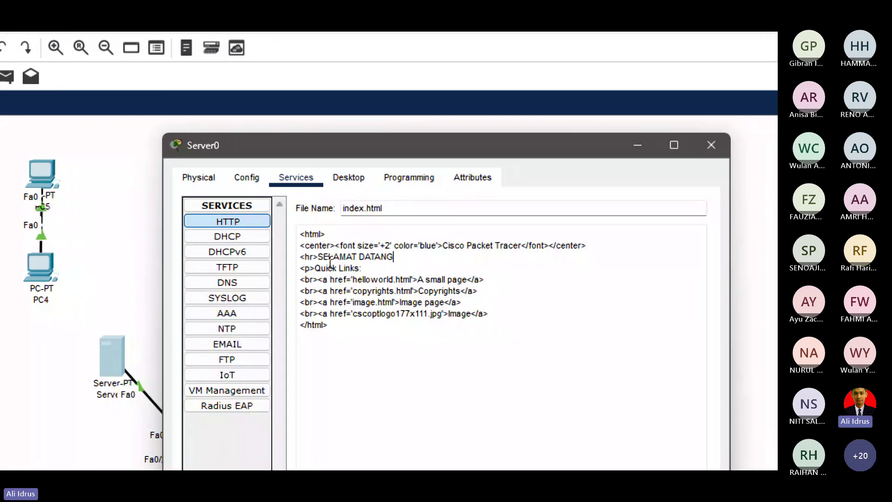
pyautogui.write(' DI WE')
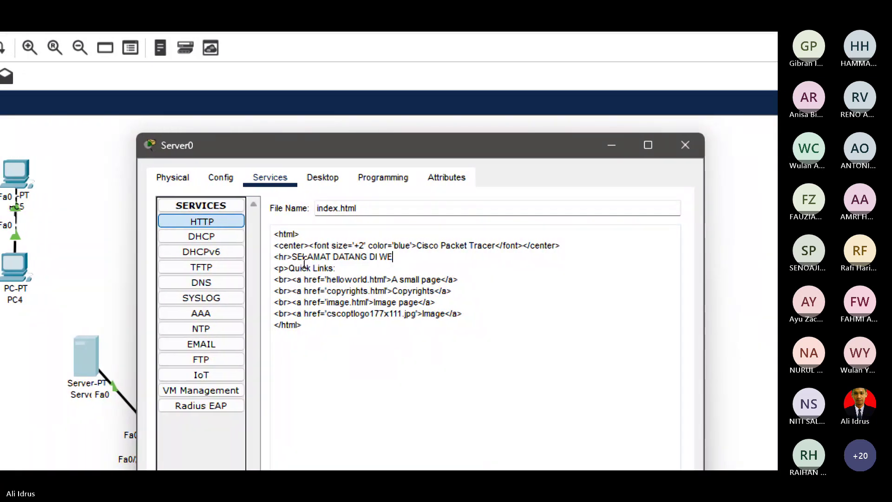
pyautogui.write('BSITE')
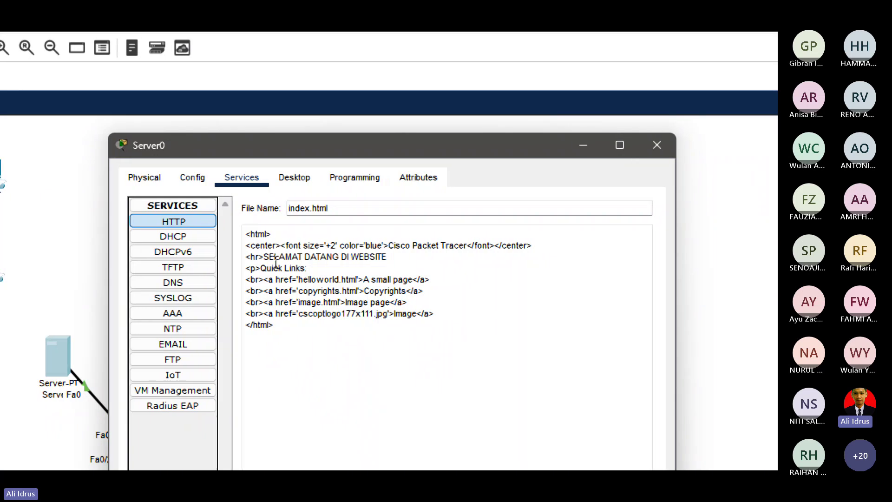
pyautogui.write(' IJK')
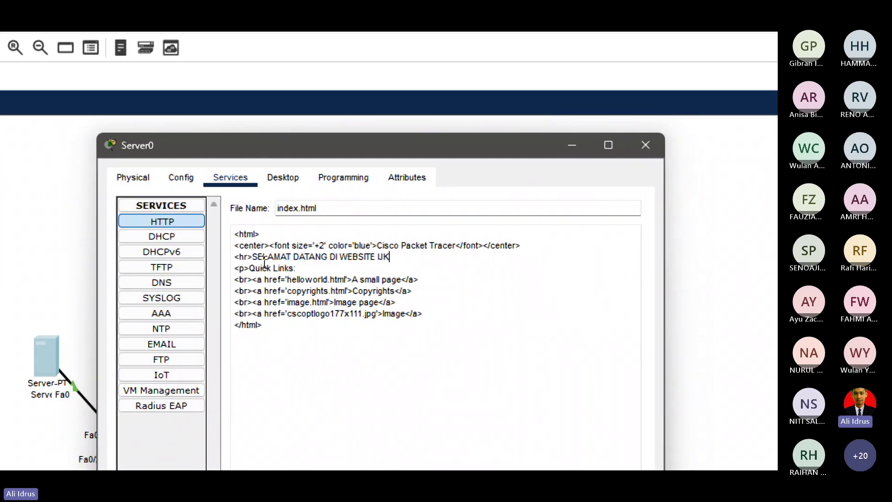
pyautogui.write(' 121')
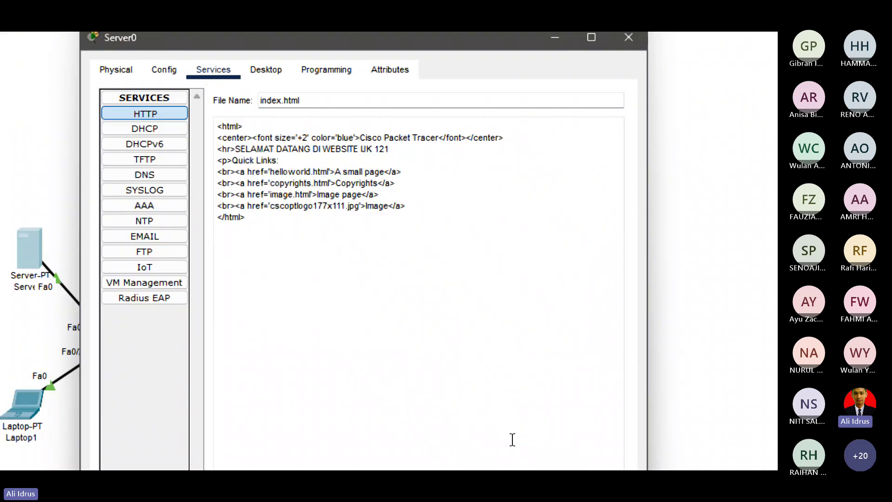
pyautogui.click(611, 422)
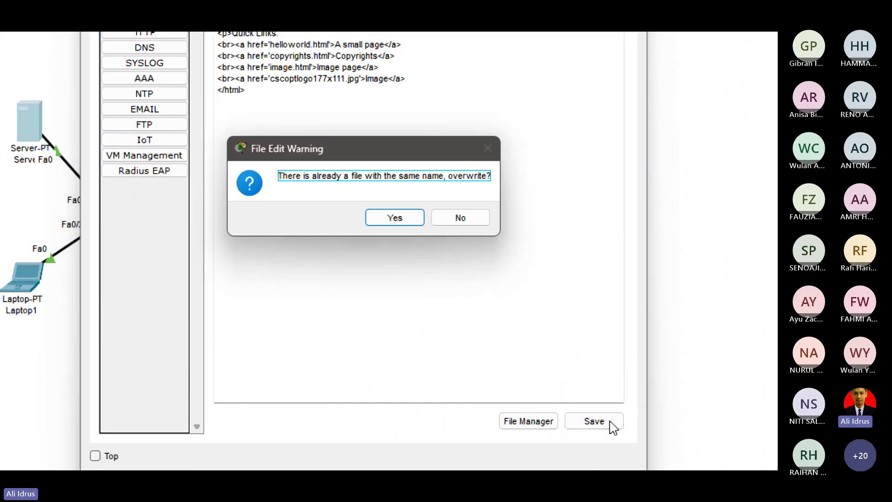
pyautogui.click(390, 220)
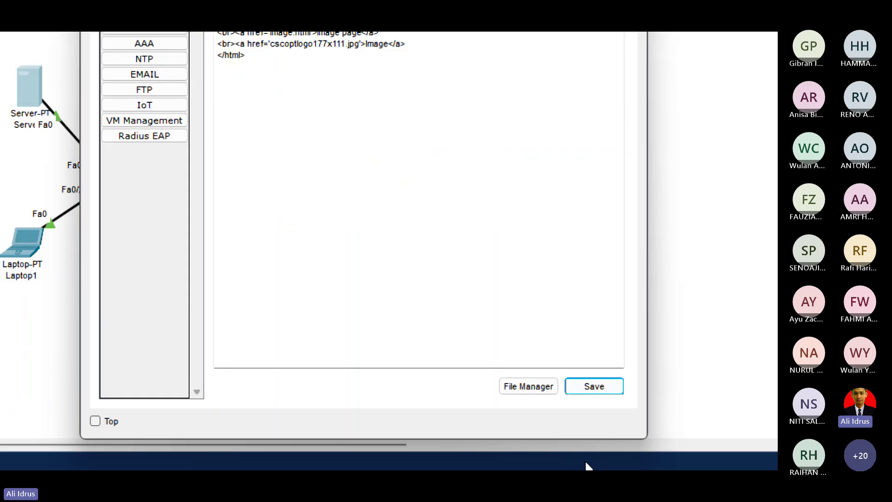
pyautogui.click(535, 380)
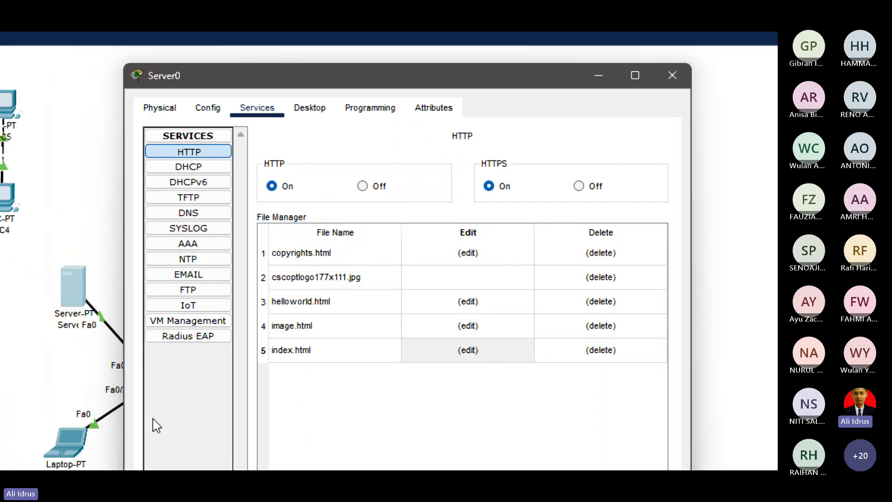
# Turn Server0's DHCP service on and set the pool's default gateway to 172.16.1.1.
pyautogui.click(219, 165)
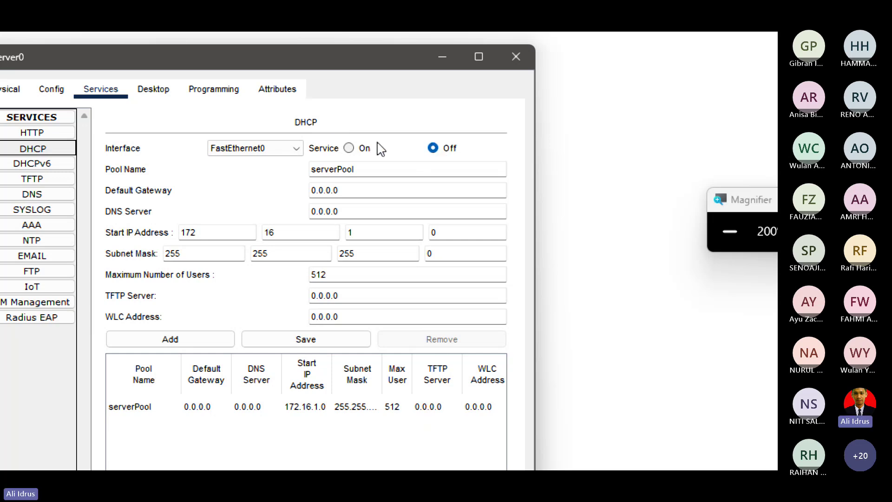
pyautogui.click(351, 149)
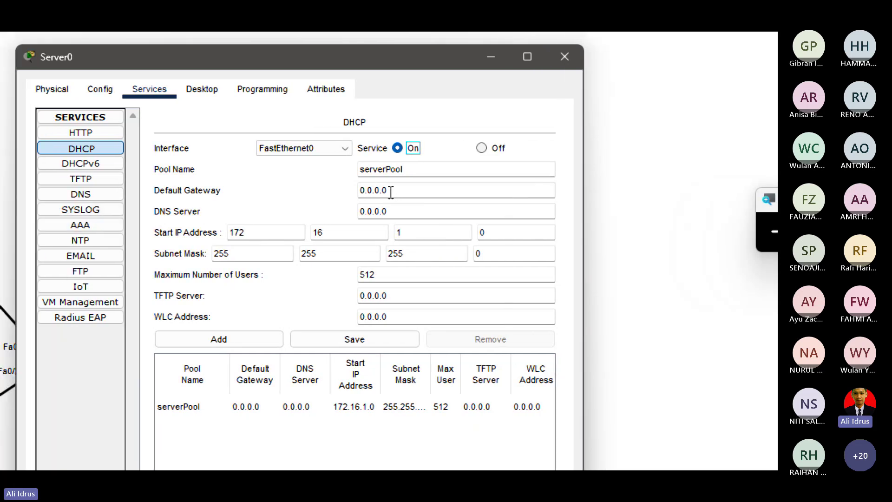
pyautogui.moveTo(390, 191); pyautogui.dragTo(346, 192)
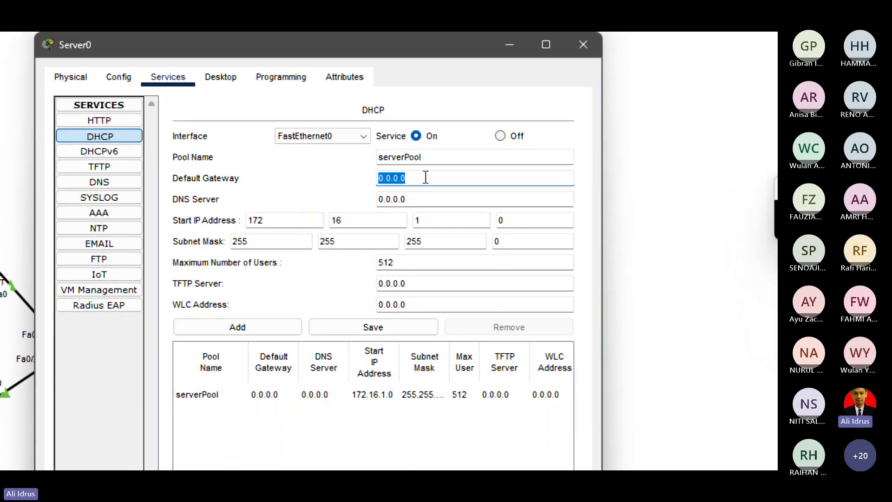
pyautogui.click(415, 178)
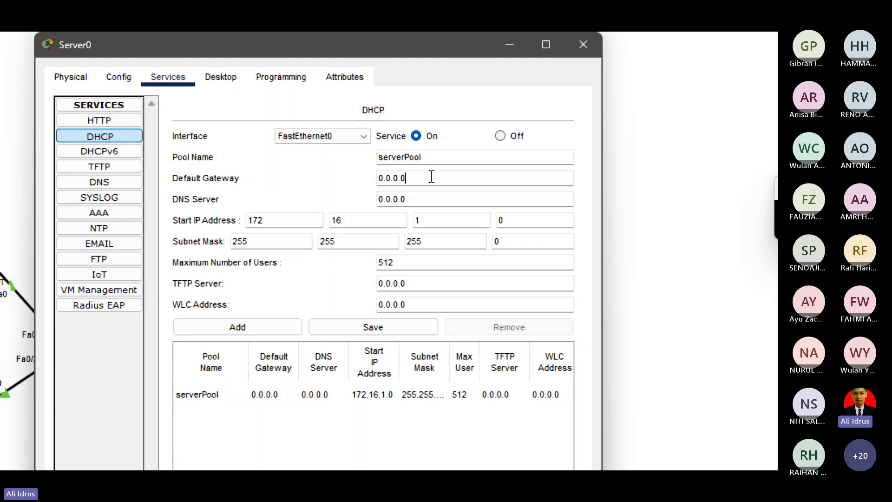
pyautogui.press('BackSpace')
pyautogui.press('BackSpace')
pyautogui.press('BackSpace')
pyautogui.press('BackSpace')
pyautogui.press('BackSpace')
pyautogui.press('BackSpace')
pyautogui.press('BackSpace')
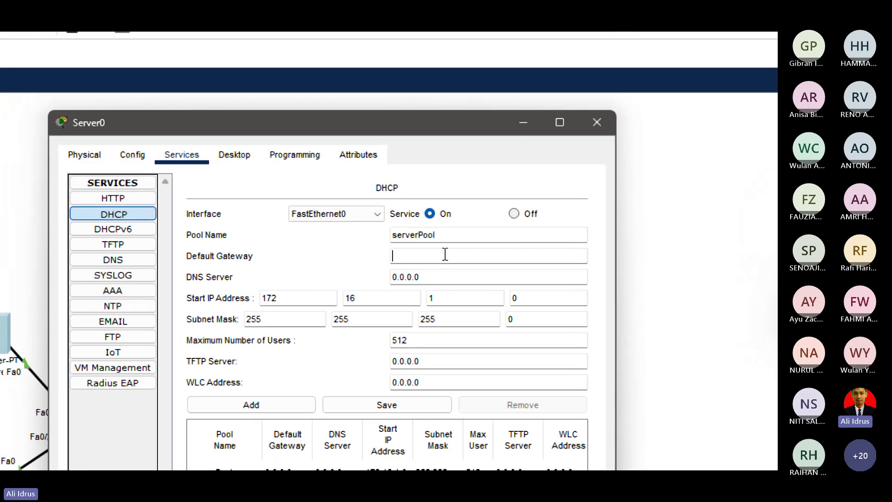
pyautogui.write('172.1')
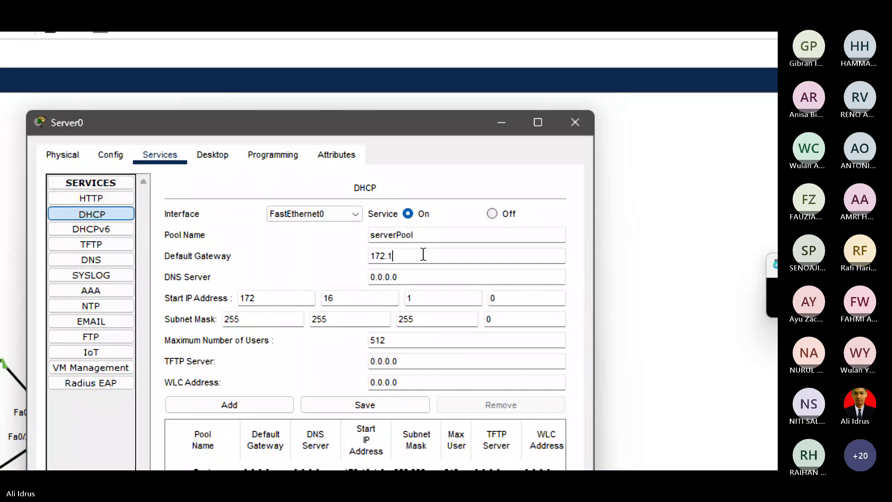
pyautogui.write('6.1.')
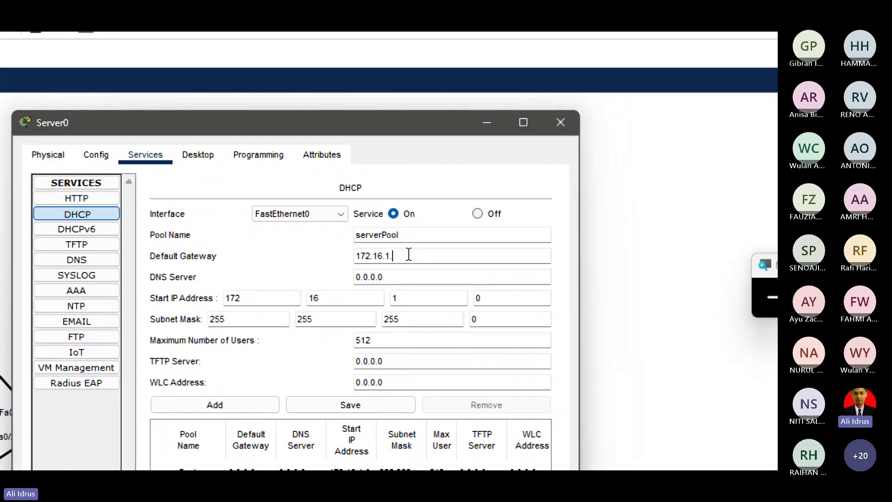
pyautogui.write('1')
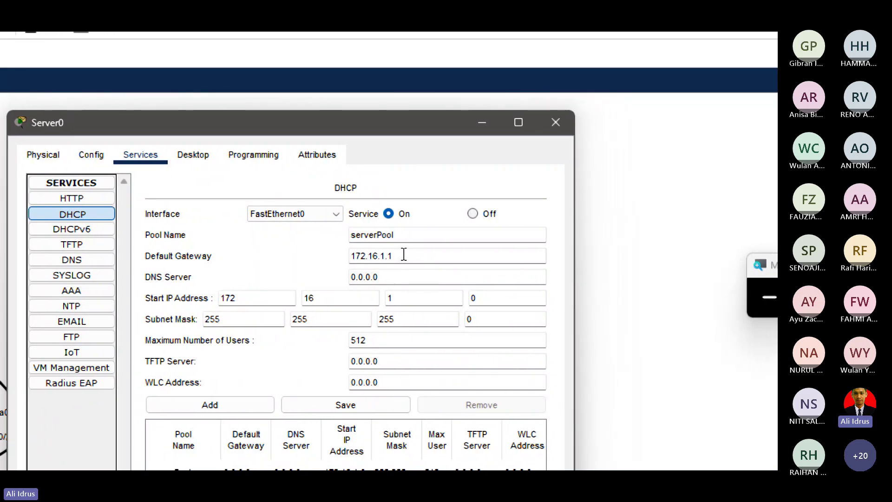
# Check the server's own IP configuration, then set the pool's DNS server to 172.16.1.1.
pyautogui.click(180, 160)
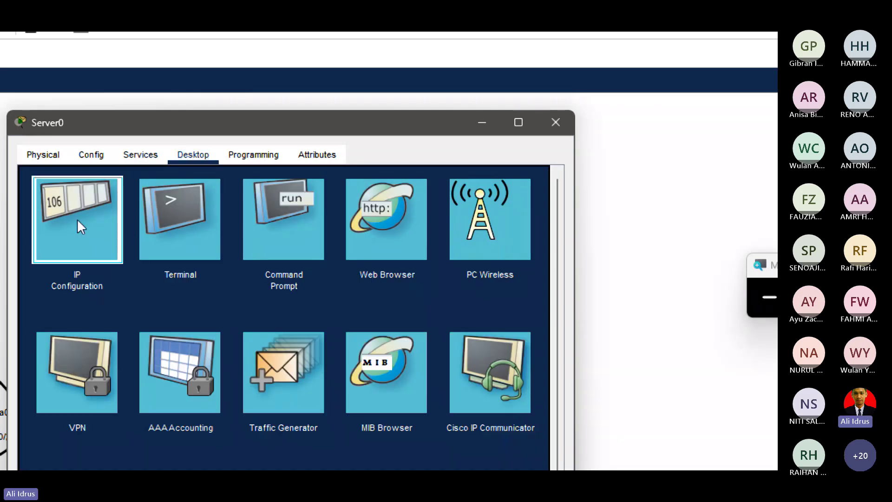
pyautogui.click(78, 225)
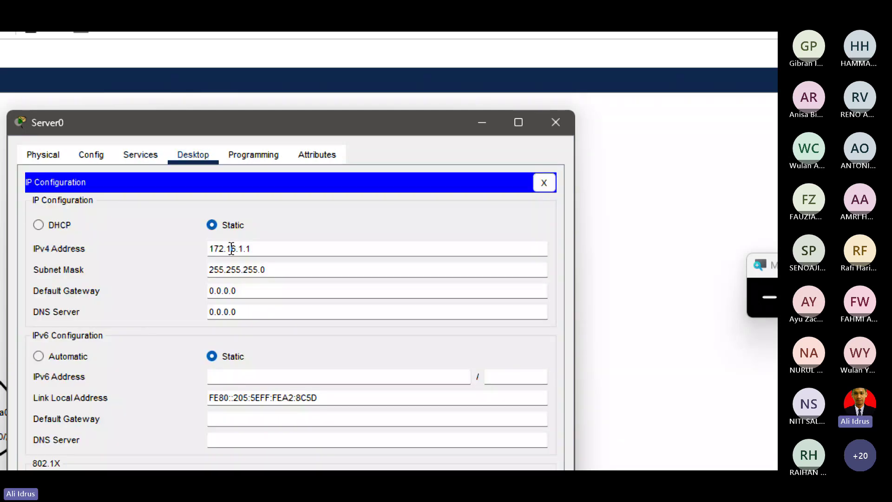
pyautogui.click(140, 155)
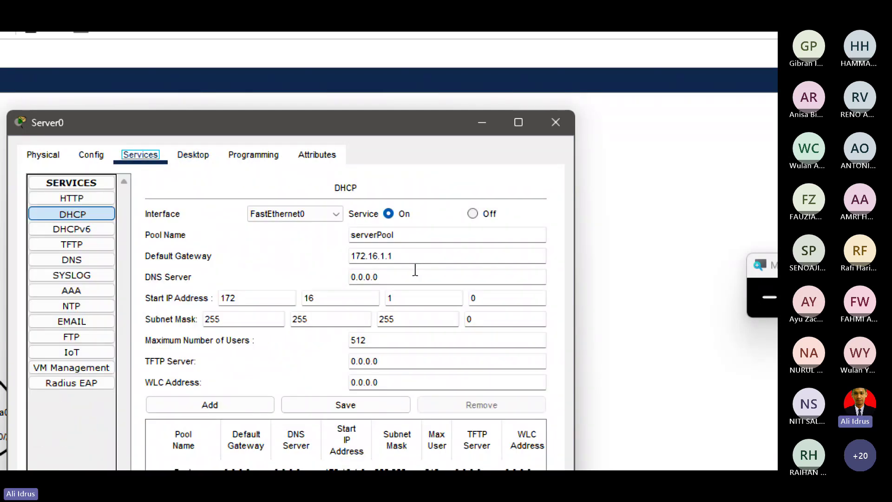
pyautogui.click(385, 279)
pyautogui.press('BackSpace')
pyautogui.press('BackSpace')
pyautogui.press('BackSpace')
pyautogui.press('BackSpace')
pyautogui.press('BackSpace')
pyautogui.press('BackSpace')
pyautogui.press('BackSpace')
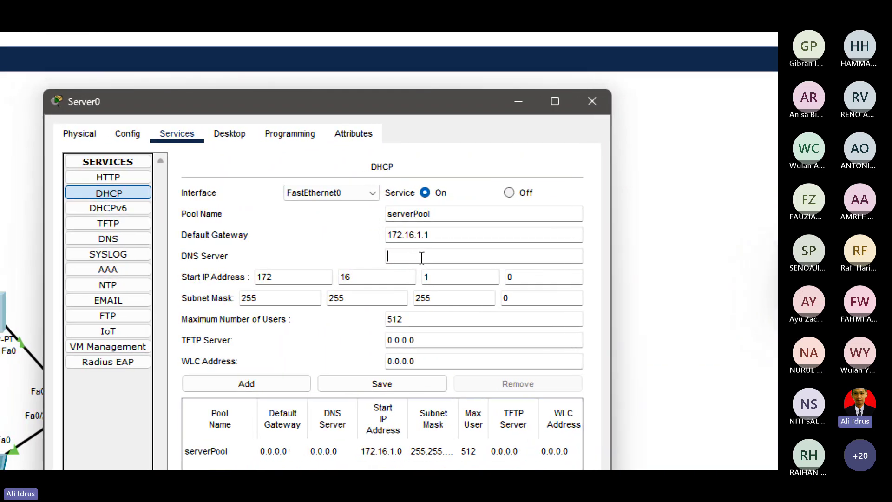
pyautogui.write('172')
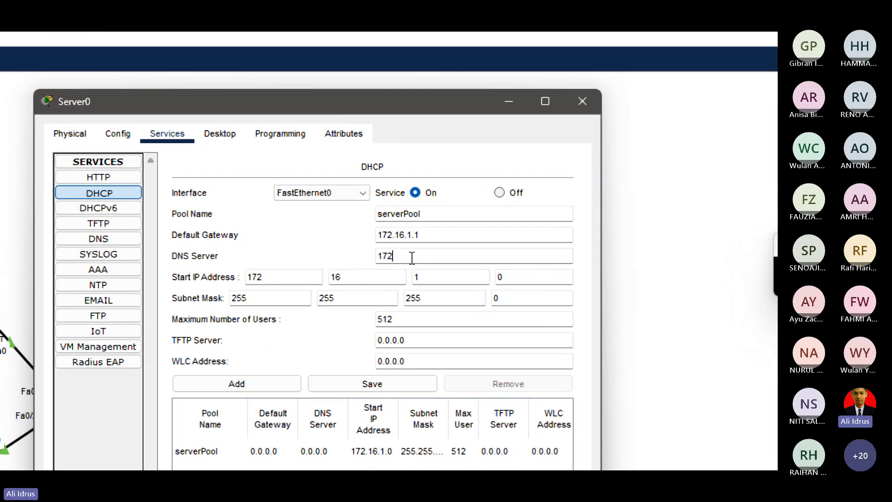
pyautogui.write('.16.1.1')
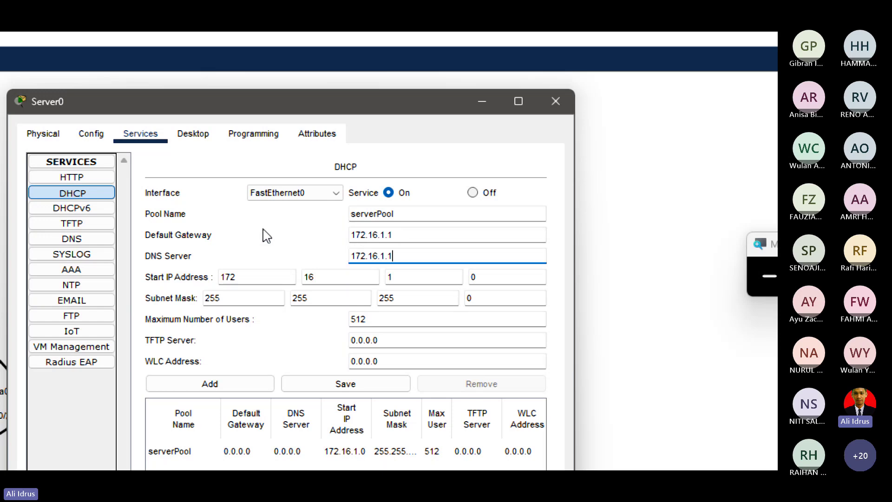
pyautogui.click(395, 253)
# Set the DHCP pool's start address to 172.16.1.10.
pyautogui.click(362, 250)
pyautogui.moveTo(398, 255); pyautogui.dragTo(328, 267)
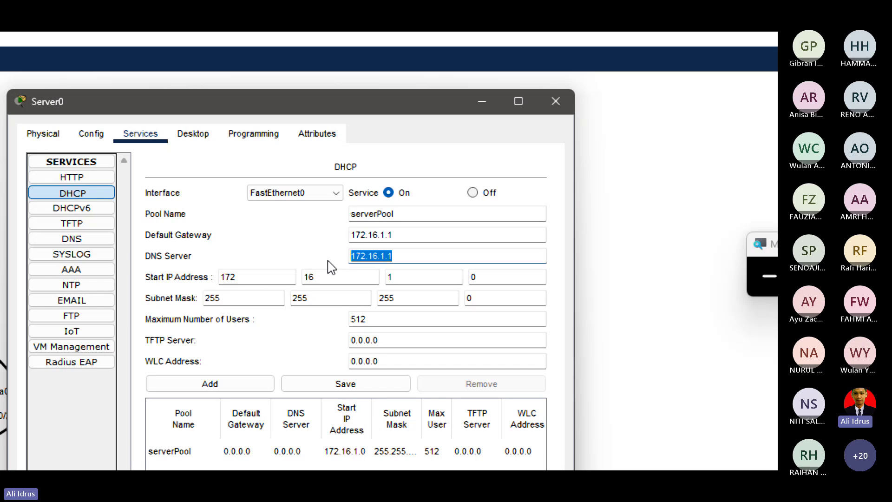
pyautogui.click(280, 243)
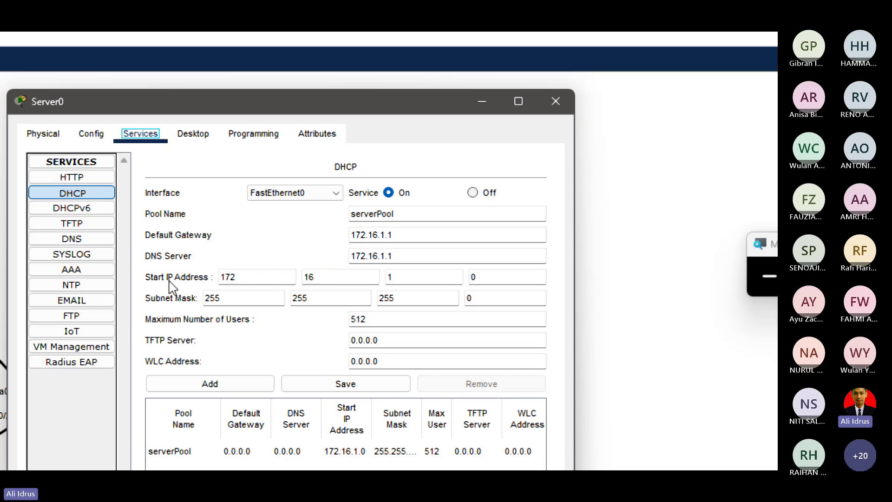
pyautogui.click(479, 278)
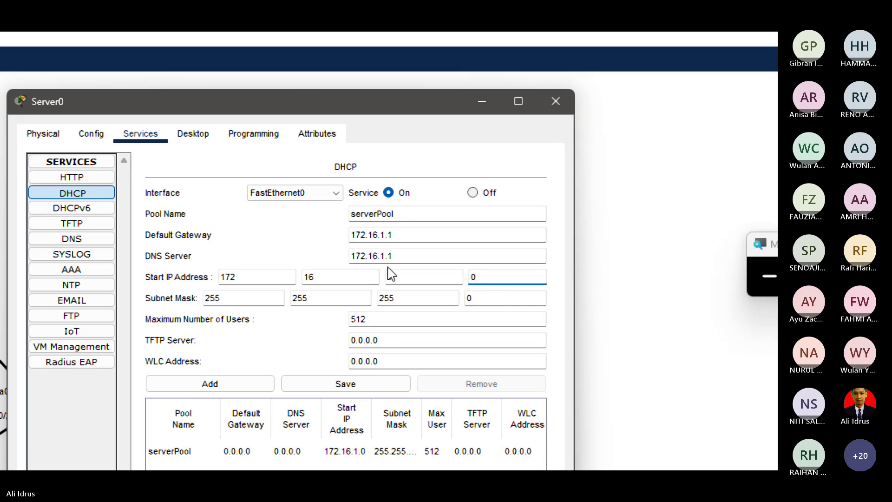
pyautogui.doubleClick(210, 298)
pyautogui.click(399, 298)
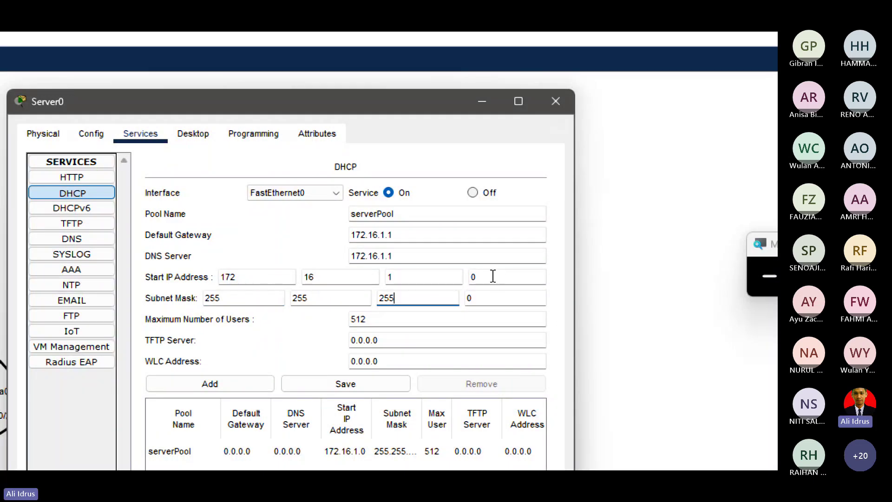
pyautogui.click(493, 276)
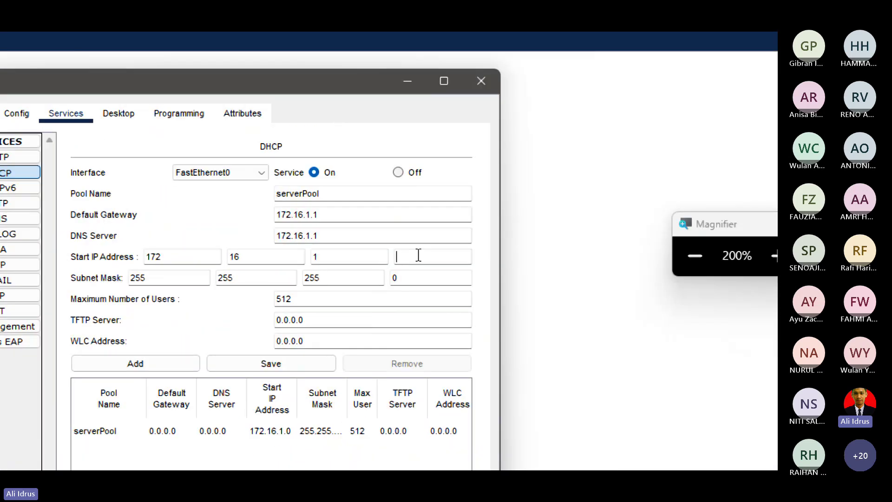
pyautogui.write('10')
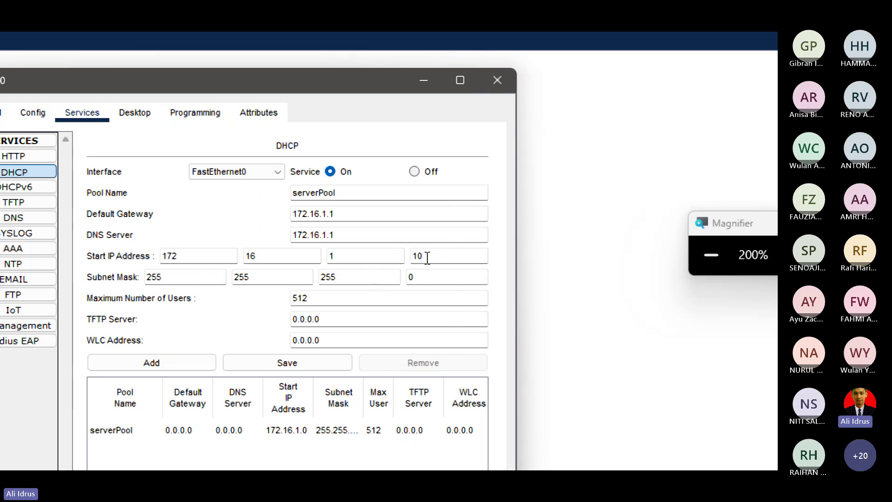
# Change Maximum Users from 512 to 100 and save serverPool.
pyautogui.click(317, 298)
pyautogui.press('BackSpace')
pyautogui.press('BackSpace')
pyautogui.press('BackSpace')
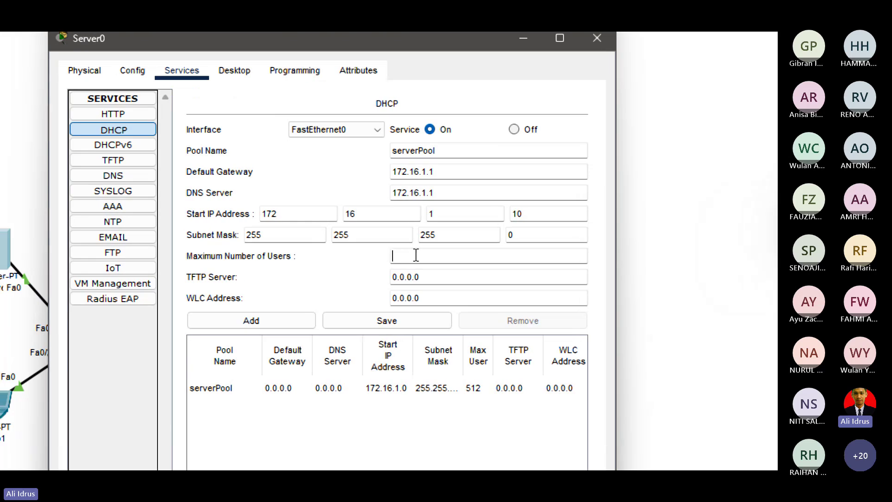
pyautogui.write('100')
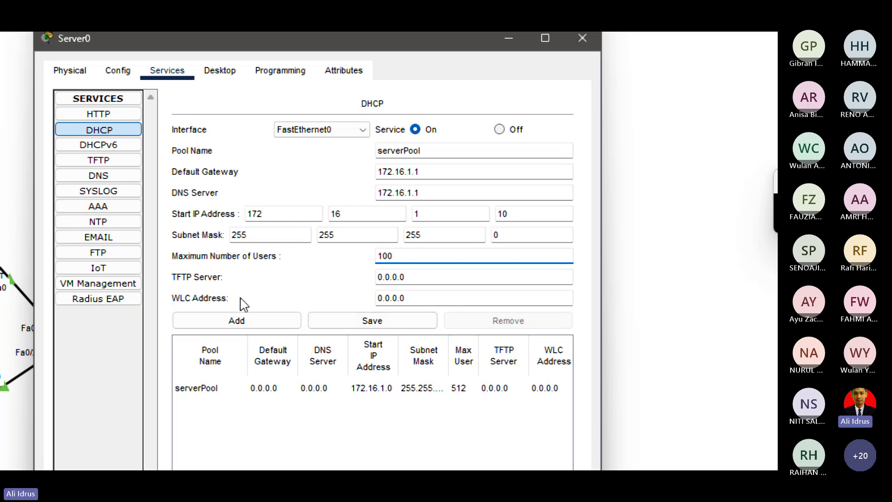
pyautogui.click(370, 319)
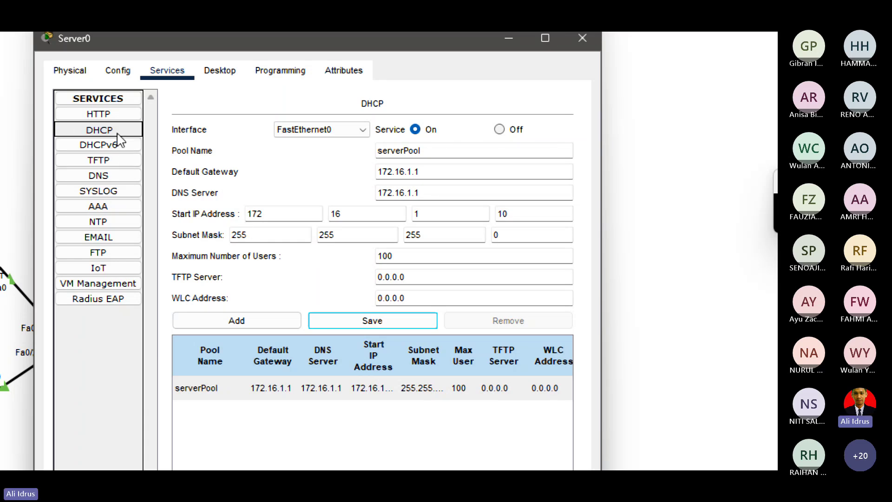
pyautogui.click(86, 132)
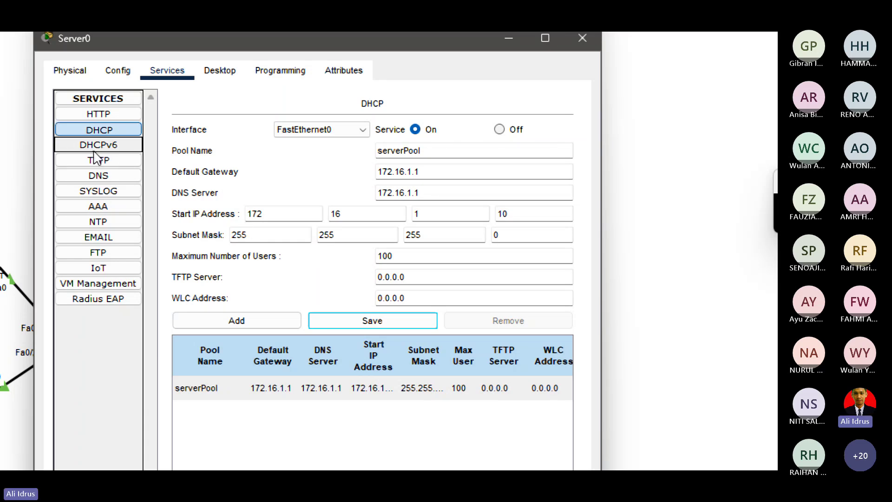
pyautogui.click(100, 145)
# Look over Server0's TFTP and HTTP services, ending on the DNS service page.
pyautogui.click(99, 130)
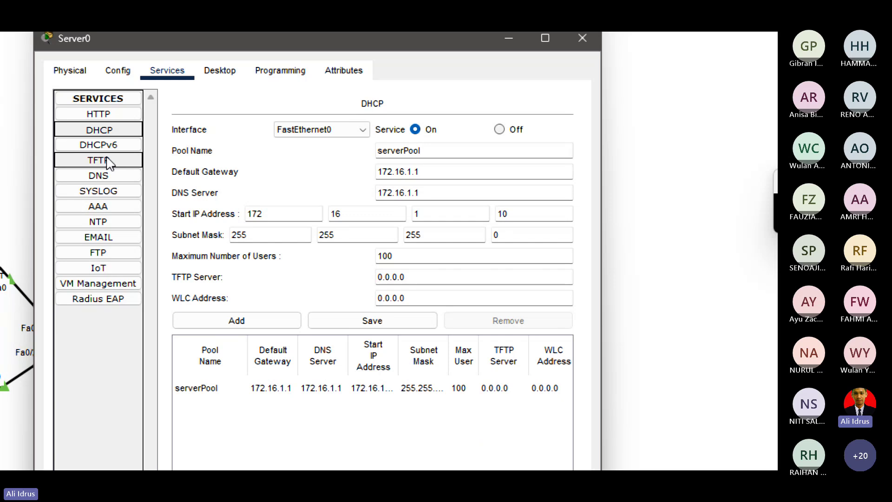
pyautogui.click(107, 161)
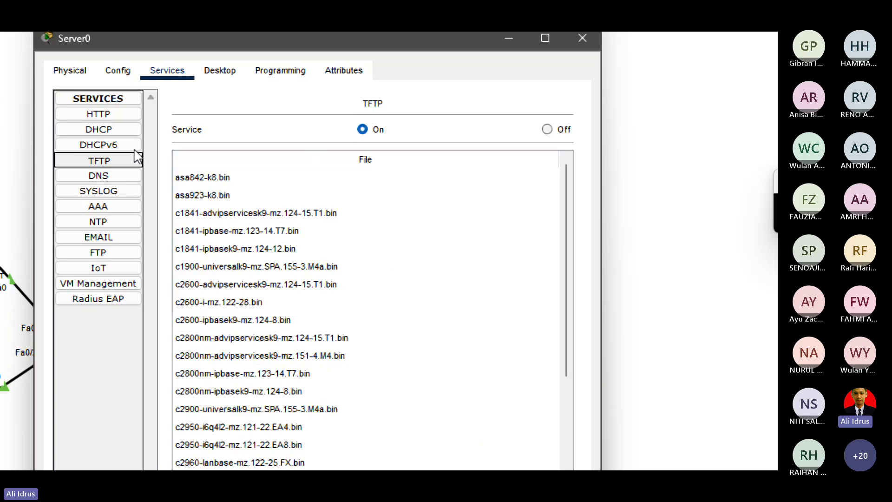
pyautogui.click(116, 180)
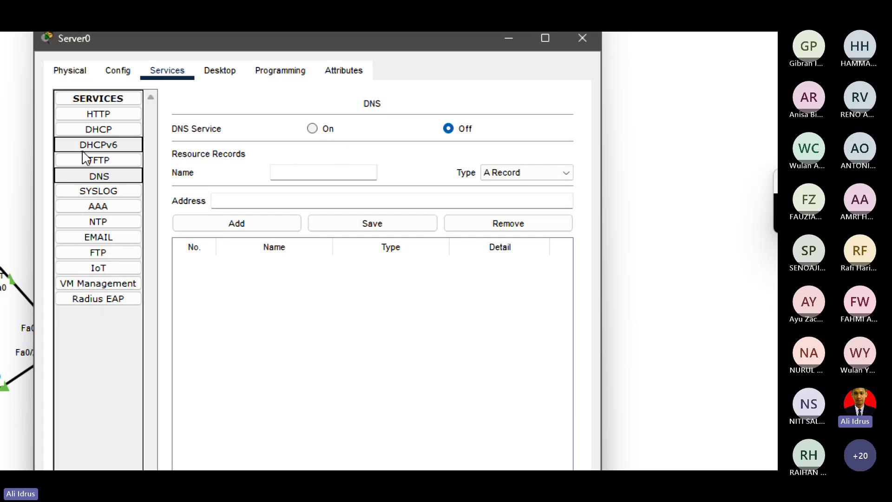
pyautogui.click(101, 113)
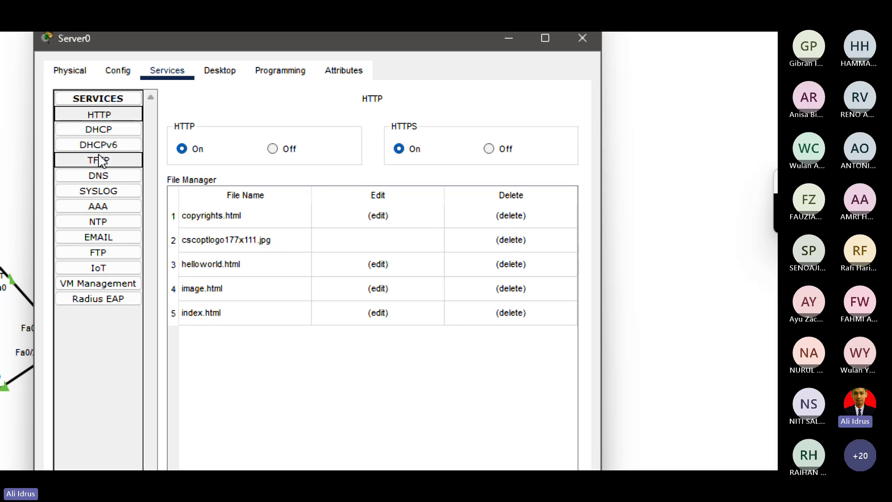
pyautogui.click(104, 176)
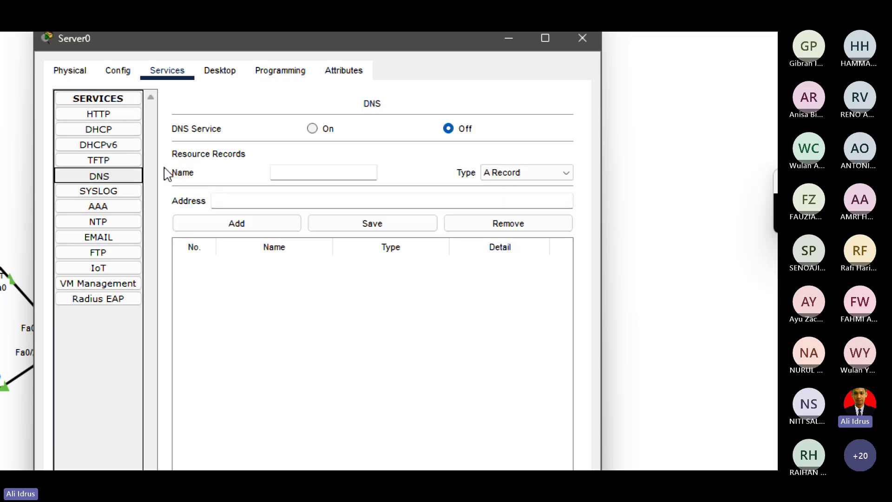
pyautogui.click(314, 128)
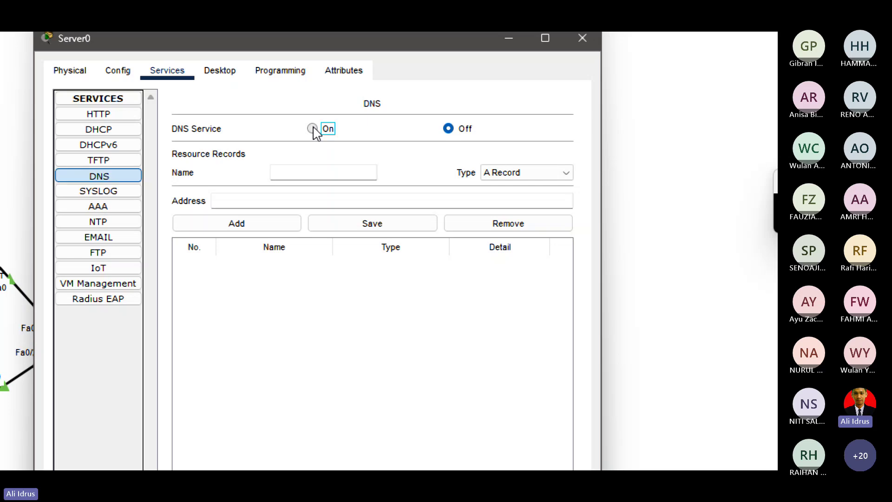
pyautogui.click(295, 169)
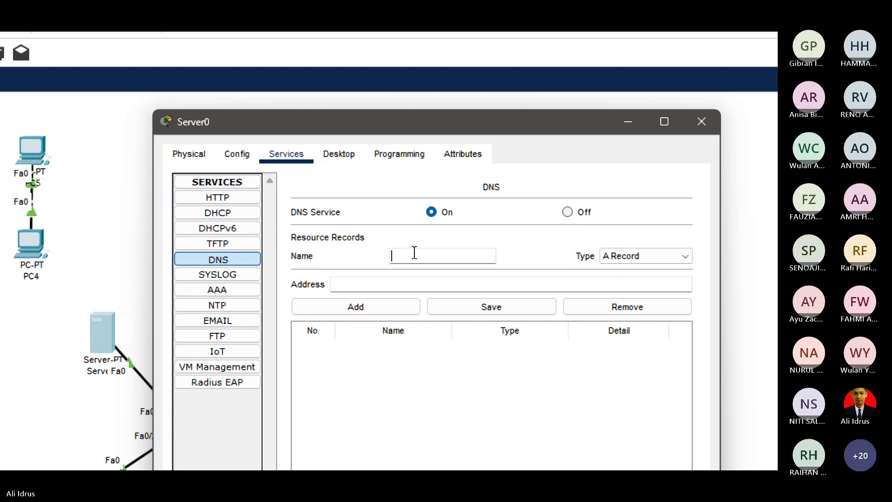
pyautogui.write('www.')
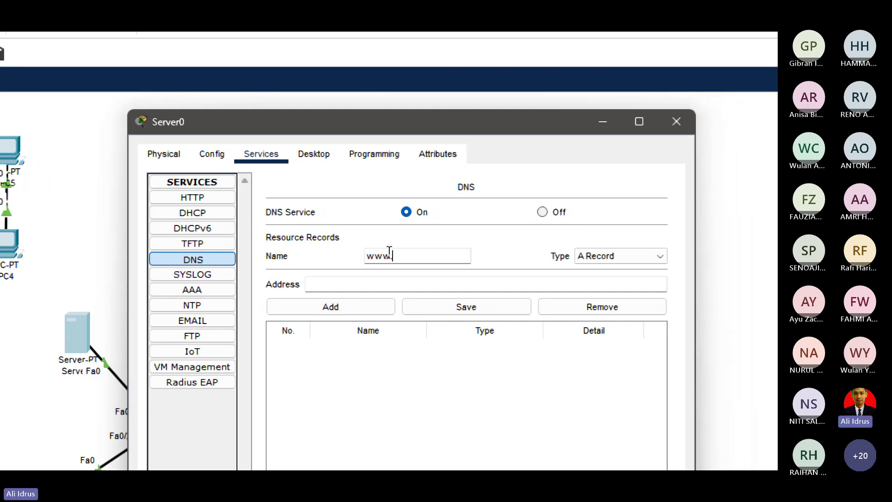
pyautogui.write('tjk')
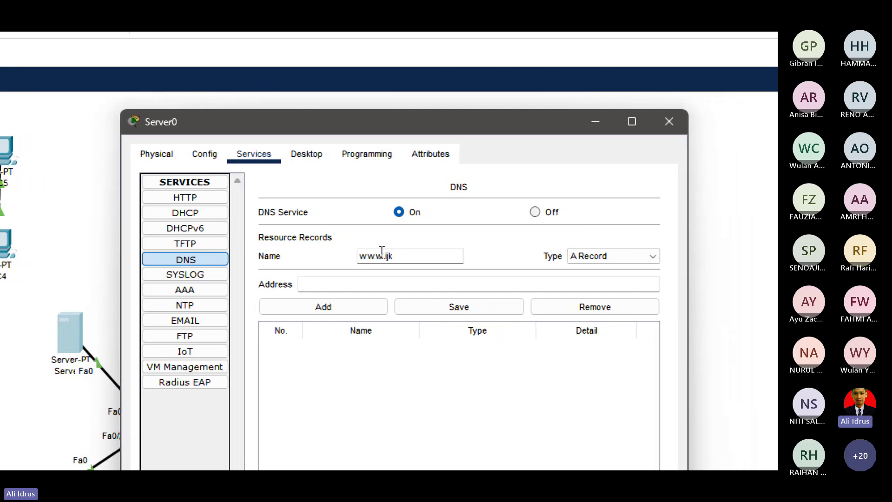
pyautogui.write('.com')
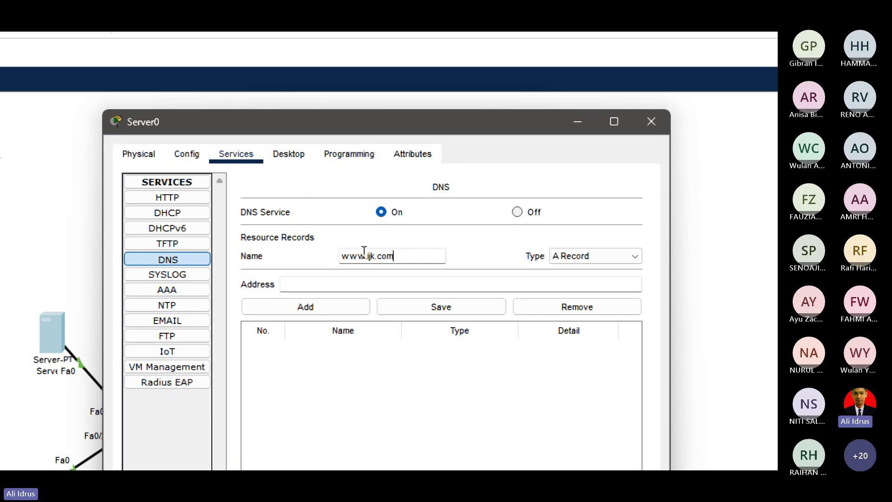
pyautogui.click(310, 287)
pyautogui.write('172.1')
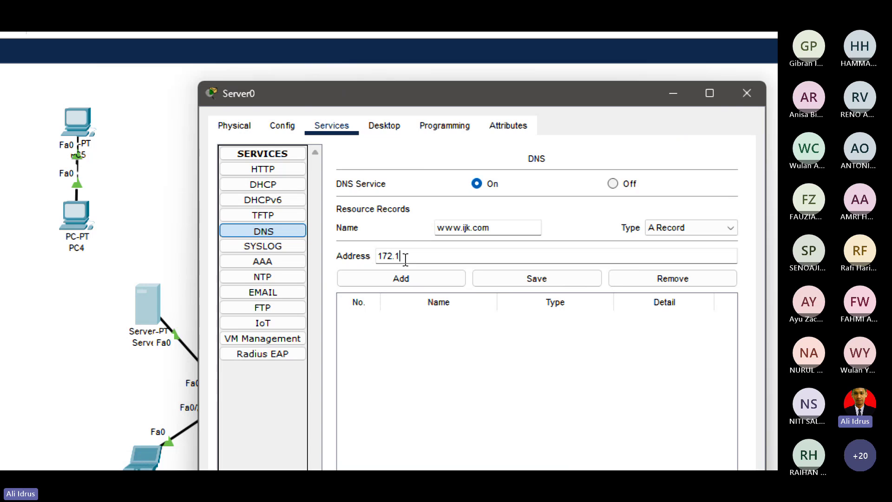
pyautogui.write('6.1.1')
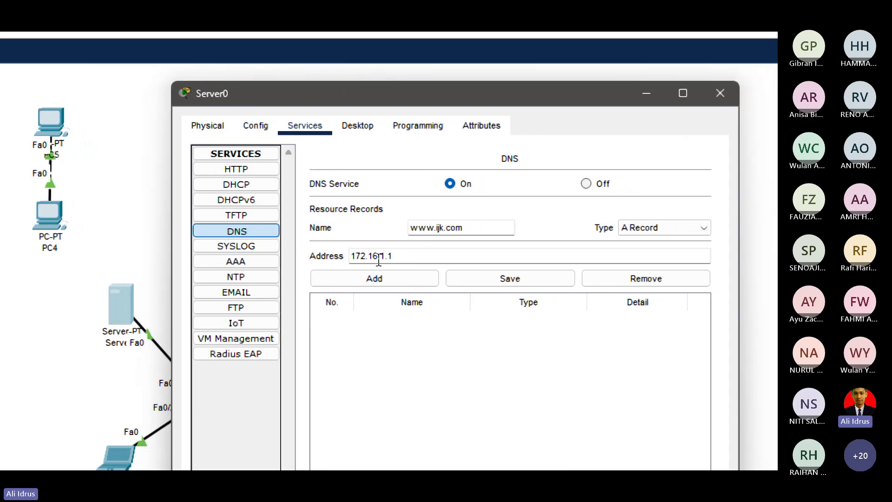
pyautogui.click(395, 282)
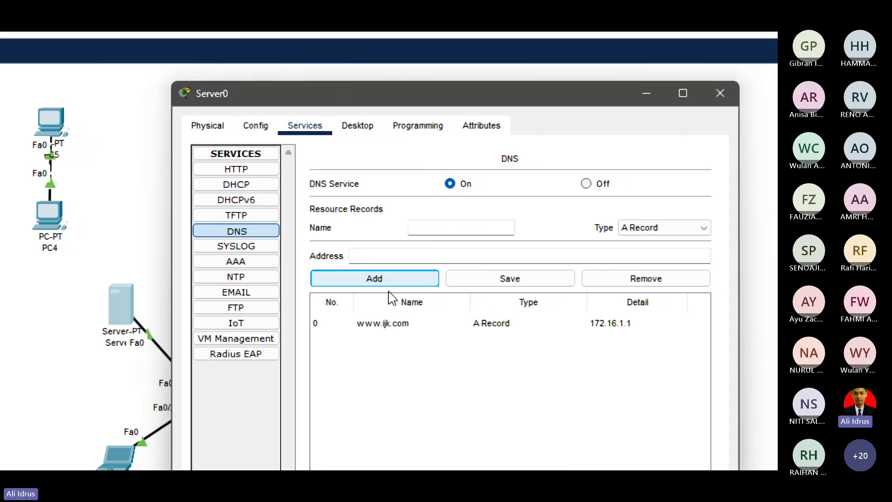
pyautogui.click(385, 326)
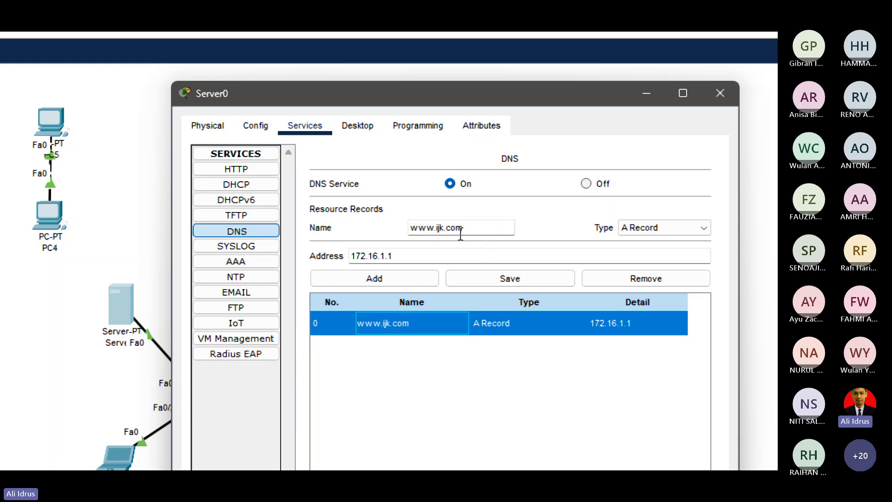
pyautogui.click(440, 228)
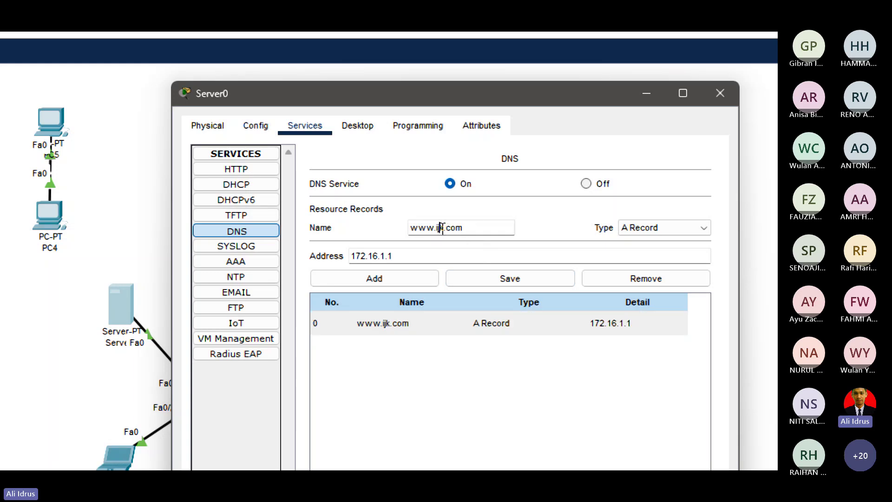
pyautogui.moveTo(442, 228); pyautogui.dragTo(437, 228)
pyautogui.click(406, 324)
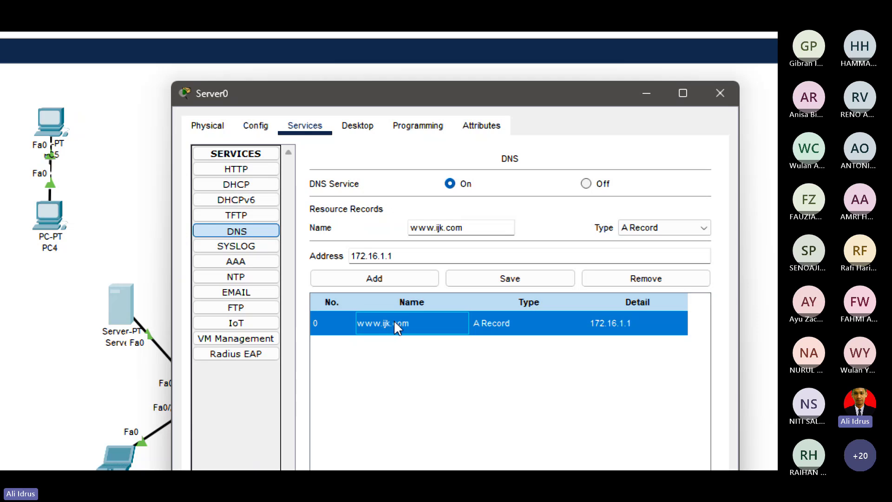
pyautogui.press('super+minus')
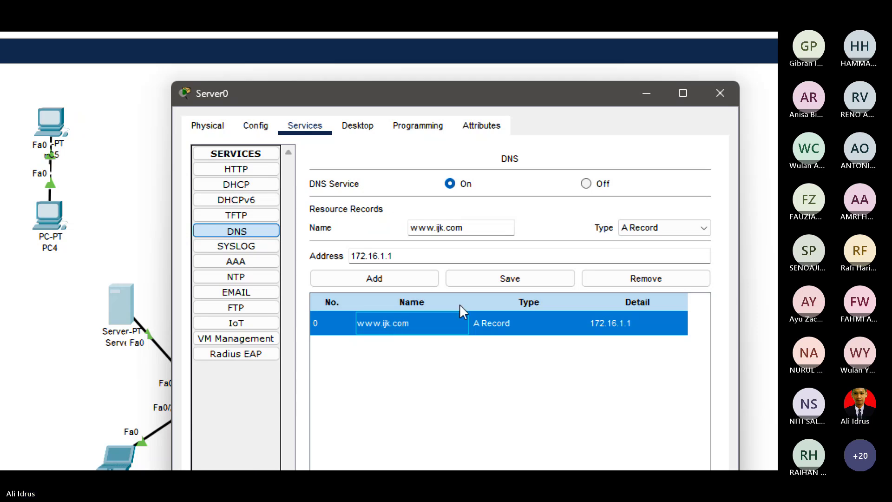
pyautogui.press('super+plus')
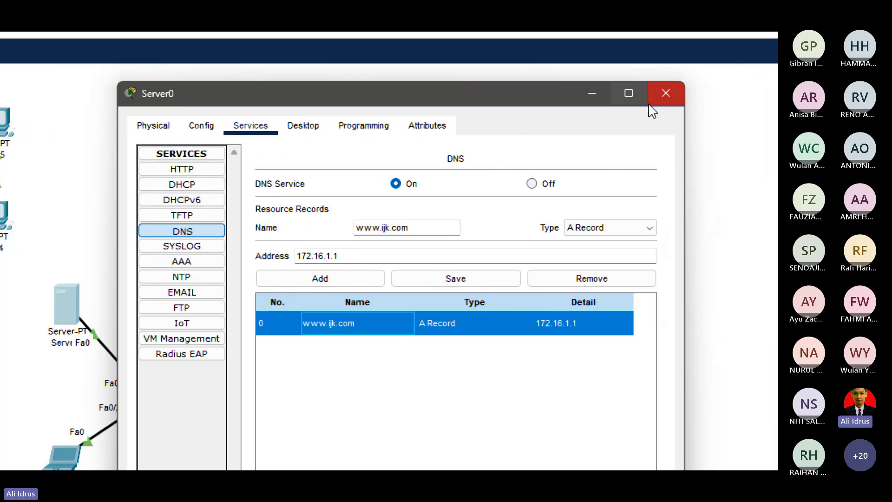
pyautogui.click(182, 185)
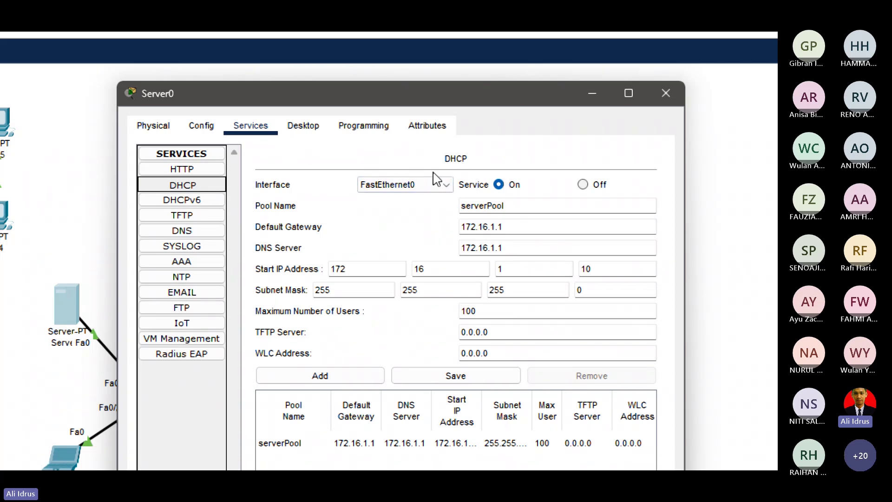
# Close Server0 and switch Laptop1's IP configuration to DHCP, getting 172.16.1.10.
pyautogui.click(666, 93)
pyautogui.scroll(-3, 40, 458)
pyautogui.hscroll(-3, 37, 432)
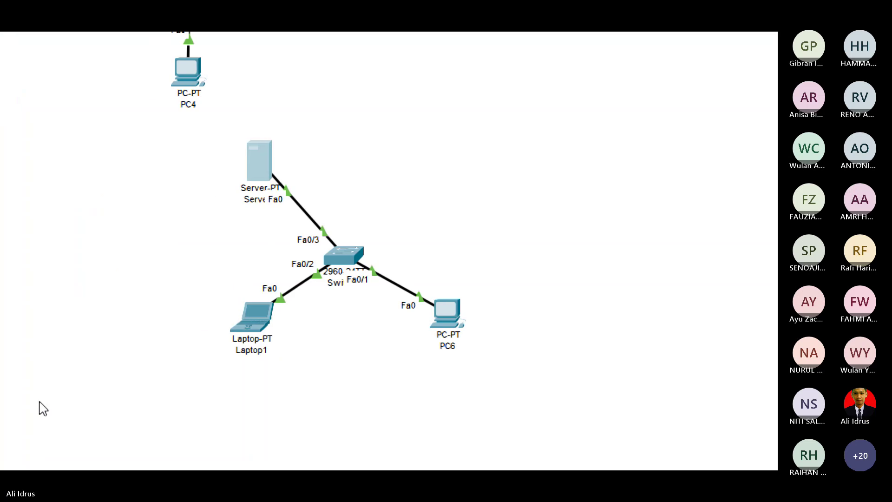
pyautogui.click(253, 323)
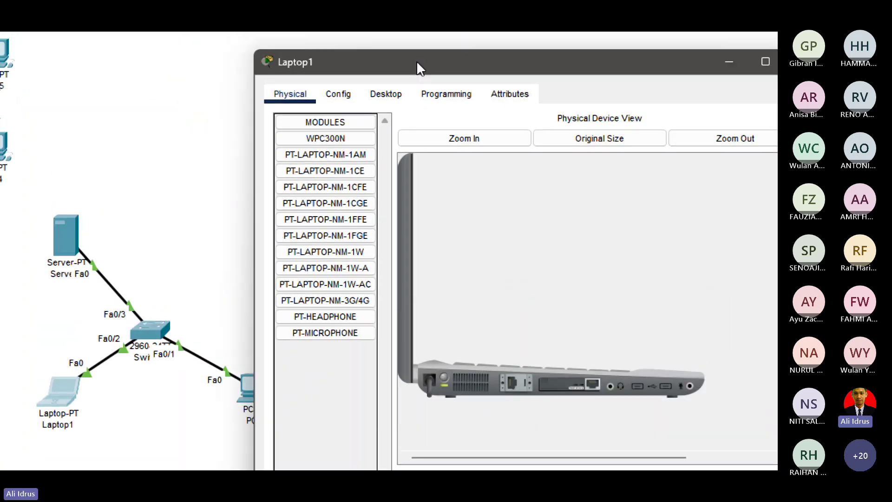
pyautogui.click(401, 93)
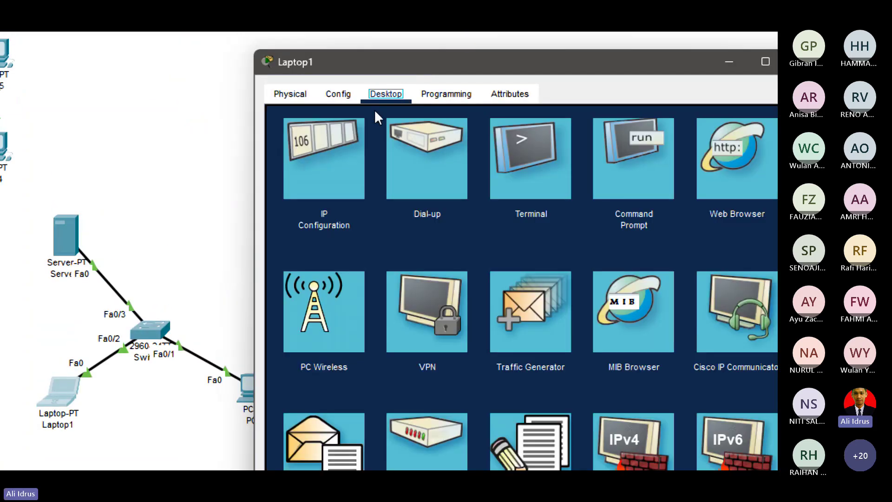
pyautogui.click(325, 158)
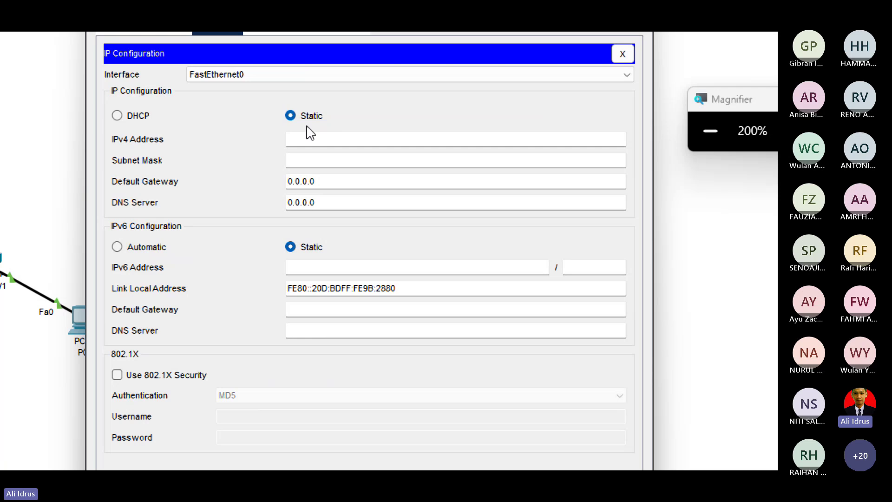
pyautogui.click(132, 118)
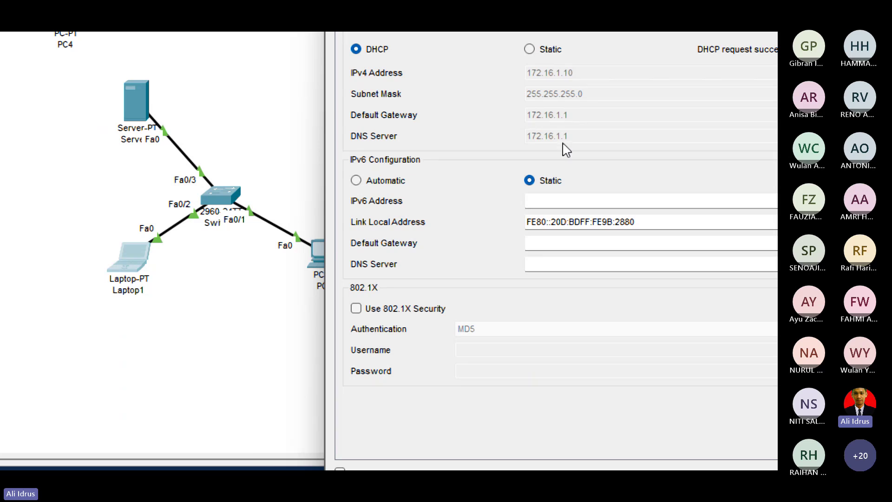
pyautogui.click(701, 42)
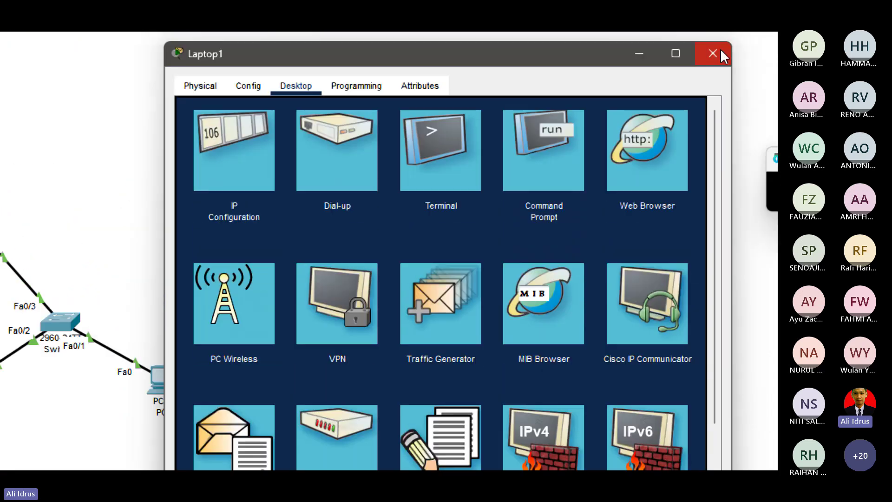
pyautogui.click(716, 52)
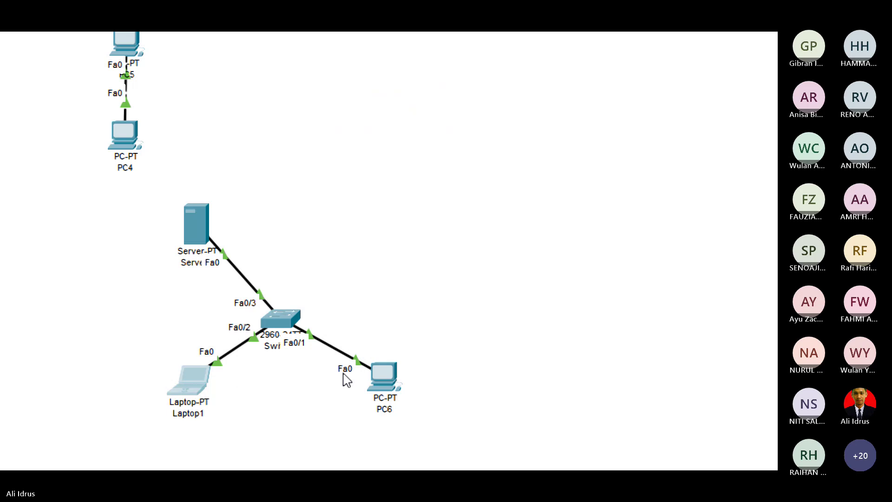
# Switch PC6's IP configuration to DHCP, getting 172.16.1.11.
pyautogui.click(377, 371)
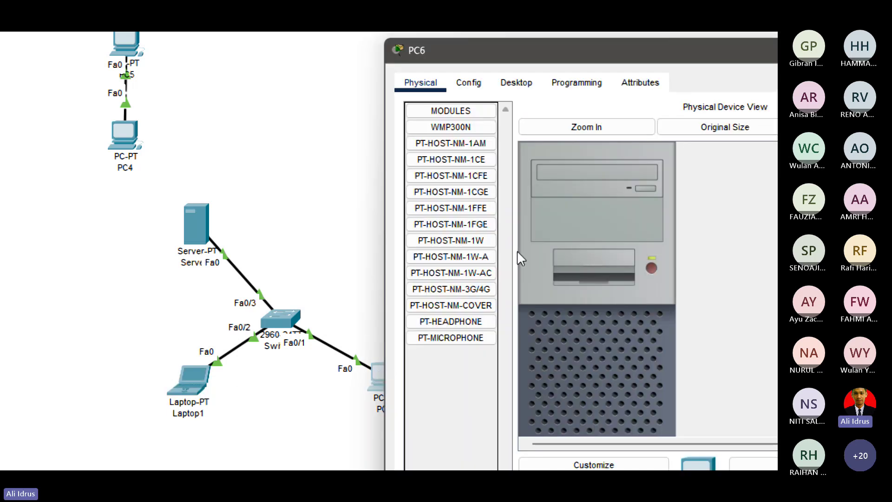
pyautogui.click(514, 83)
pyautogui.click(475, 127)
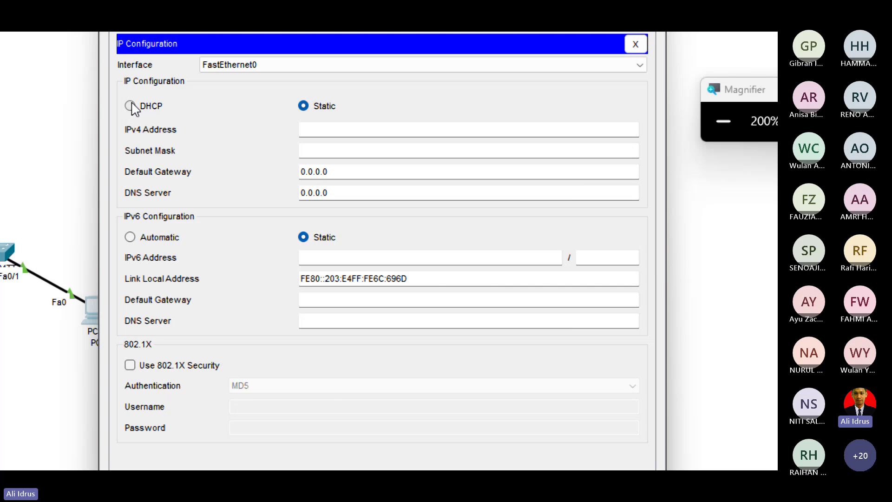
pyautogui.click(131, 106)
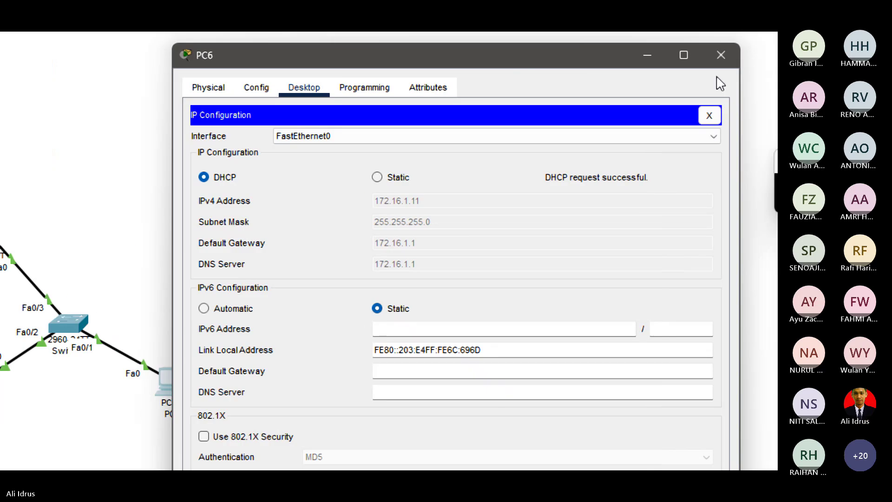
pyautogui.click(715, 54)
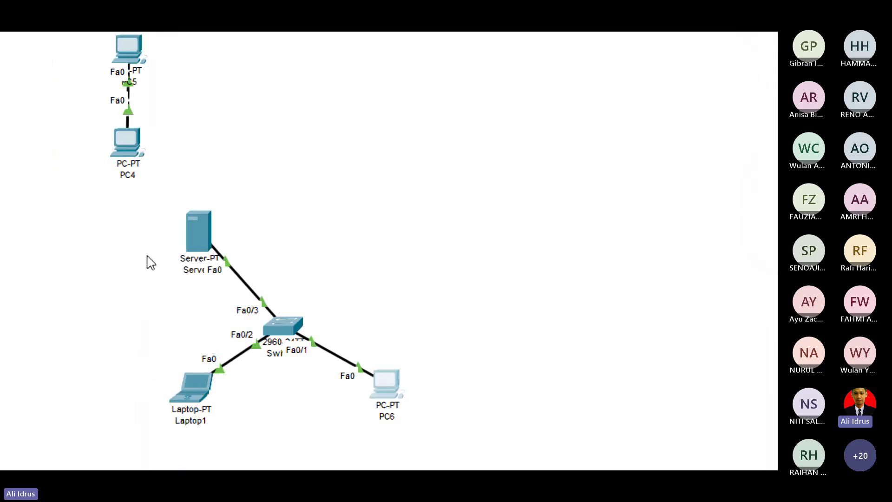
# Move Server0 above the switch and run ipconfig in Laptop1's Command Prompt.
pyautogui.moveTo(199, 222); pyautogui.dragTo(279, 220)
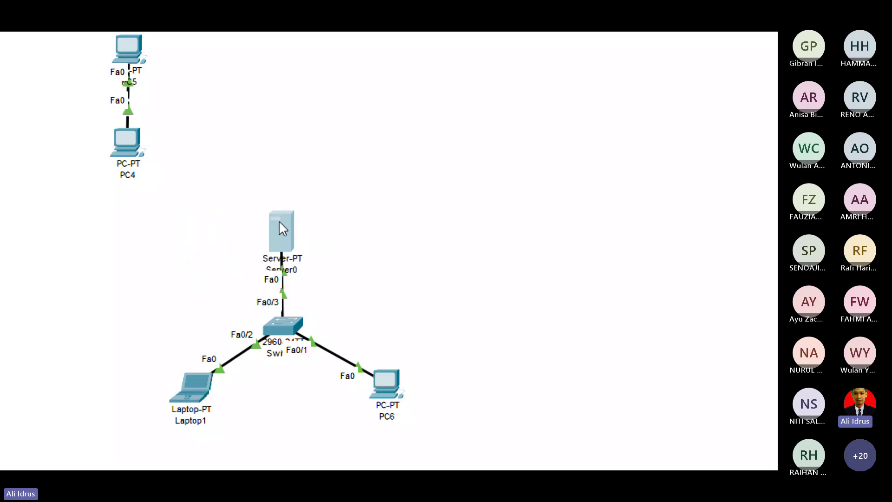
pyautogui.click(191, 395)
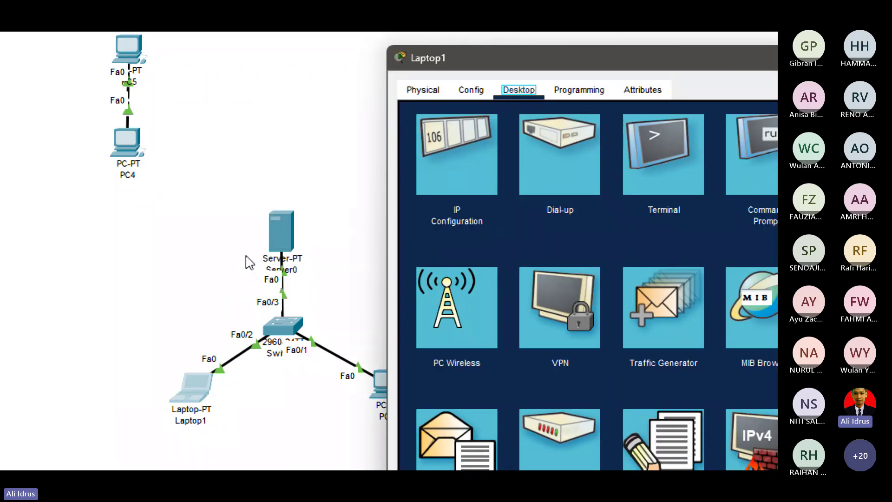
pyautogui.click(745, 162)
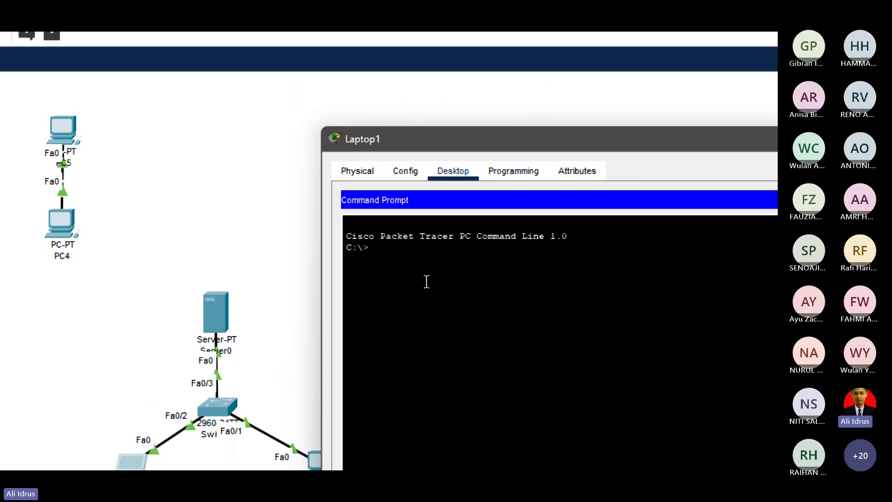
pyautogui.write('ipco')
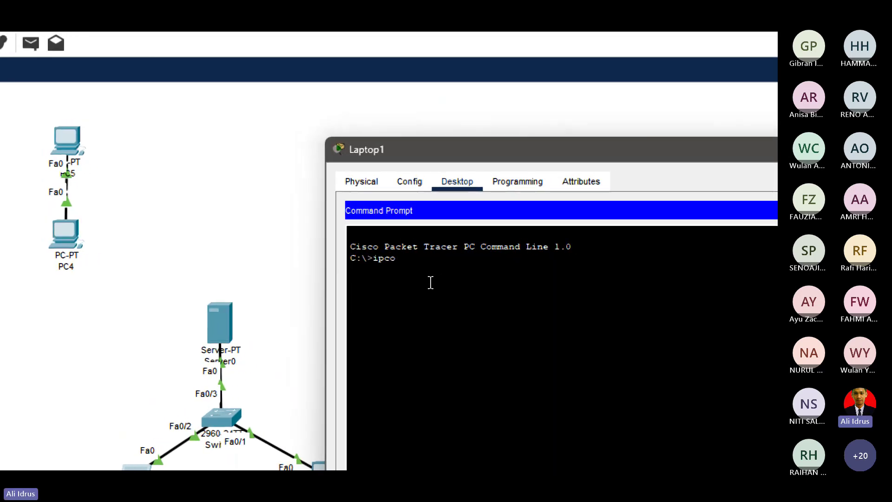
pyautogui.write('nfig')
pyautogui.press('Return')
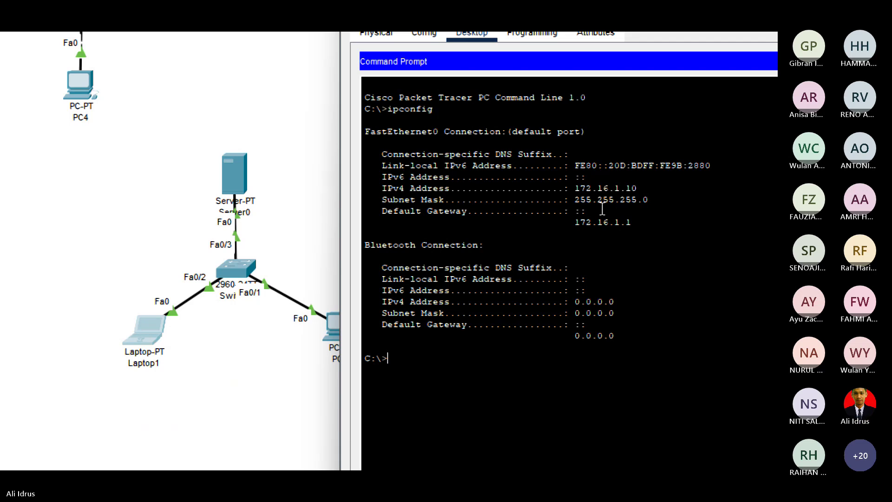
# Ping 172.16.1.1 and 172.16.1.11 from Laptop1, both with 0% loss.
pyautogui.write('ping')
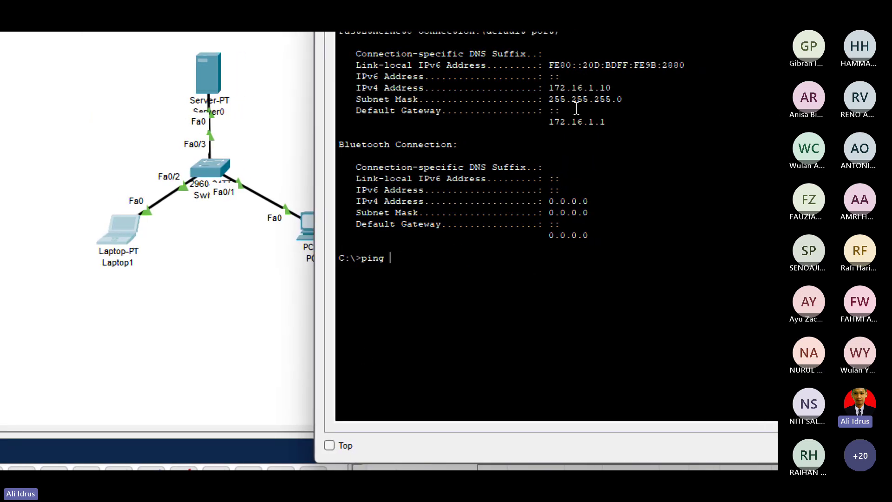
pyautogui.write(' 172.16.')
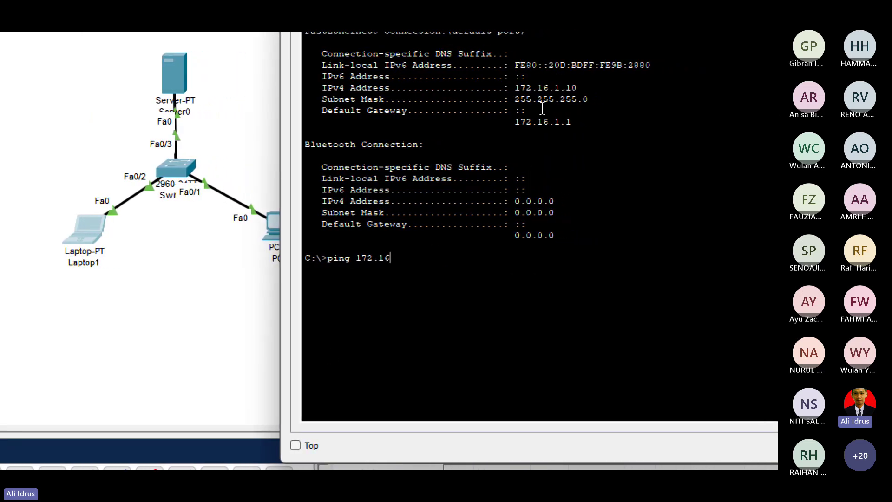
pyautogui.write('1.1')
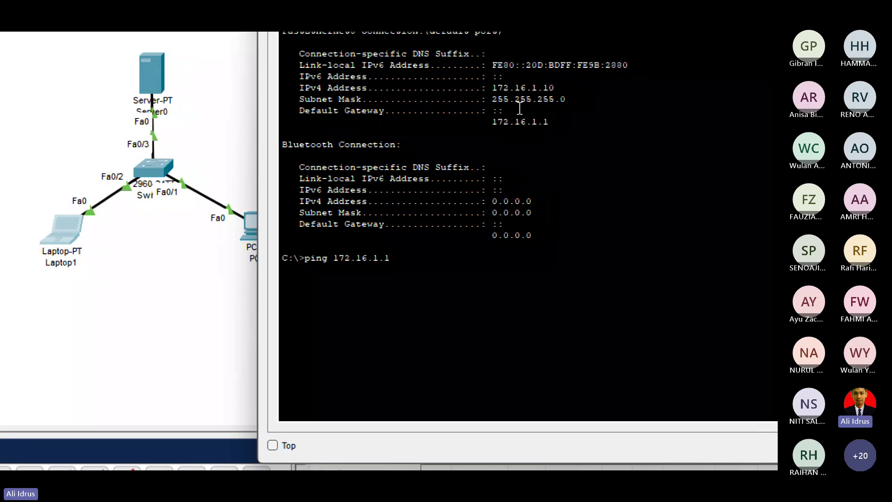
pyautogui.press('Return')
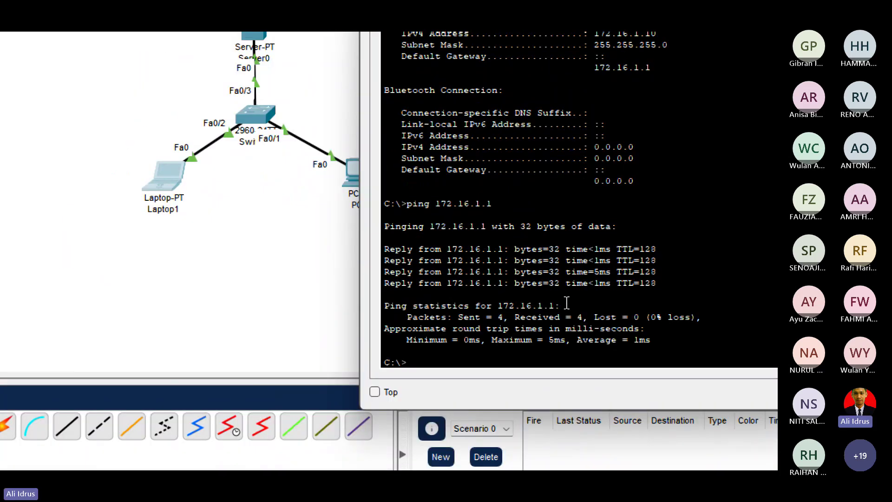
pyautogui.press('Up')
pyautogui.write('1')
pyautogui.press('Return')
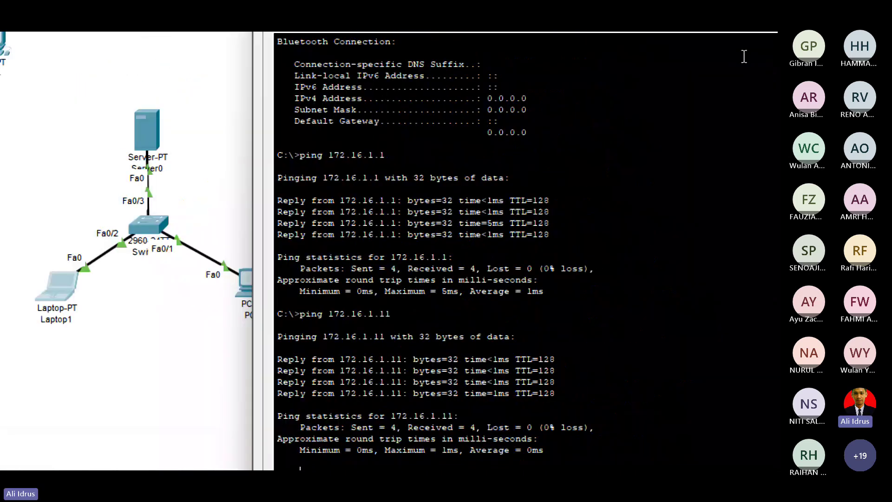
# Send a simple ICMP test packet from Laptop1 to PC6.
pyautogui.click(723, 50)
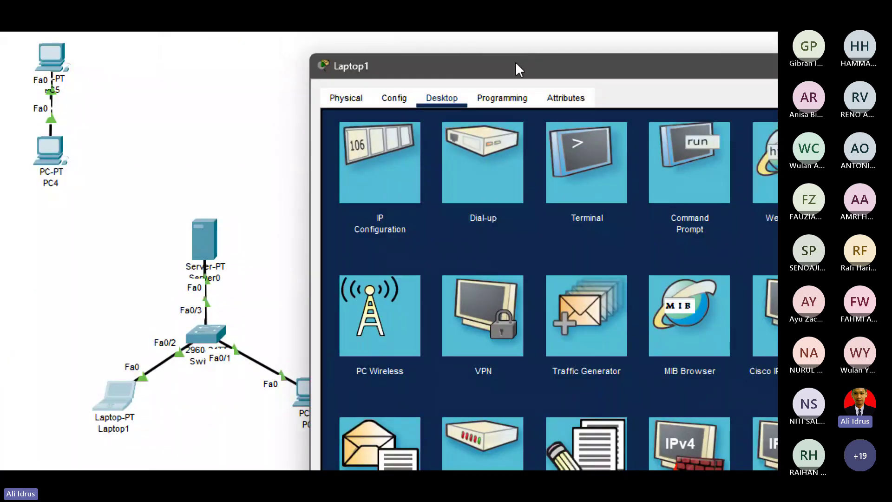
pyautogui.moveTo(515, 61); pyautogui.dragTo(545, 55)
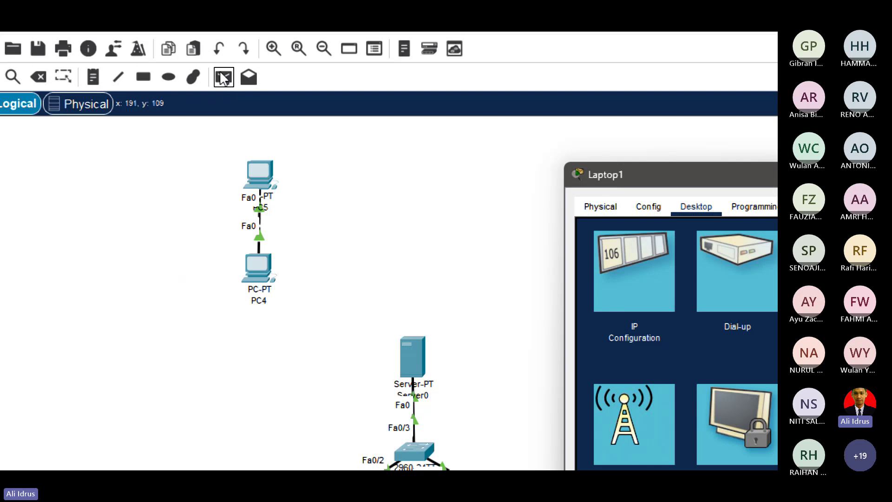
pyautogui.click(224, 78)
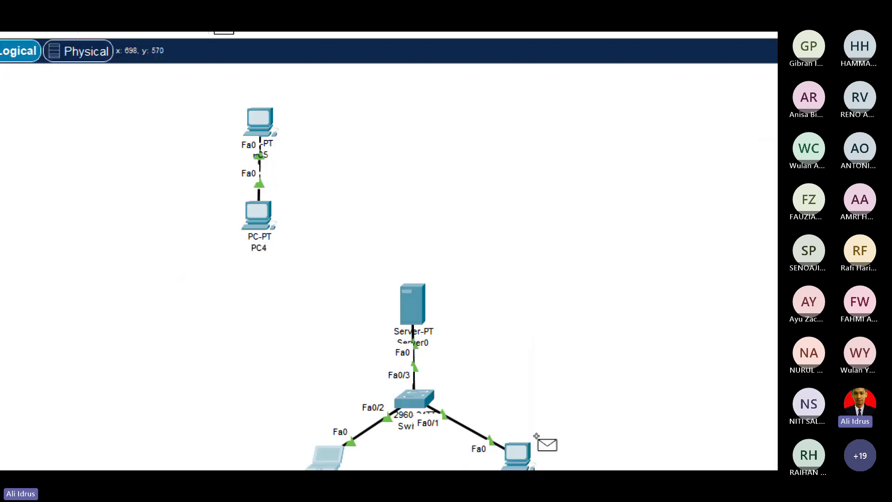
pyautogui.click(334, 309)
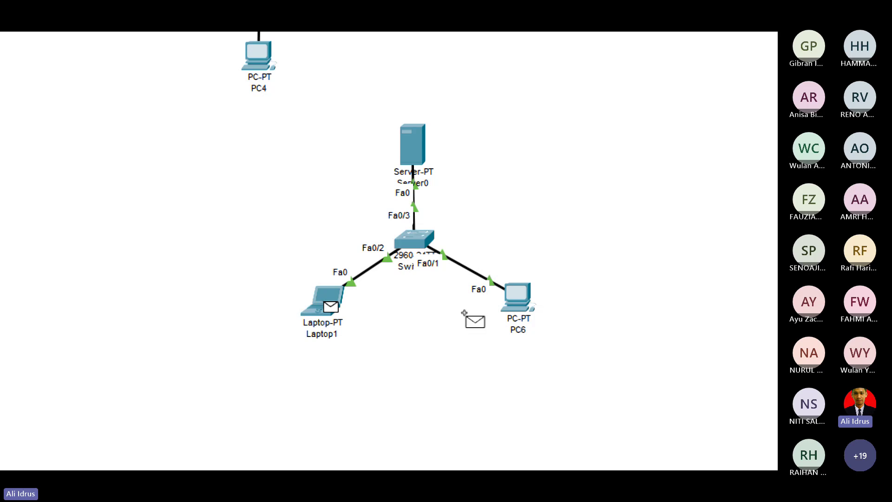
pyautogui.click(518, 300)
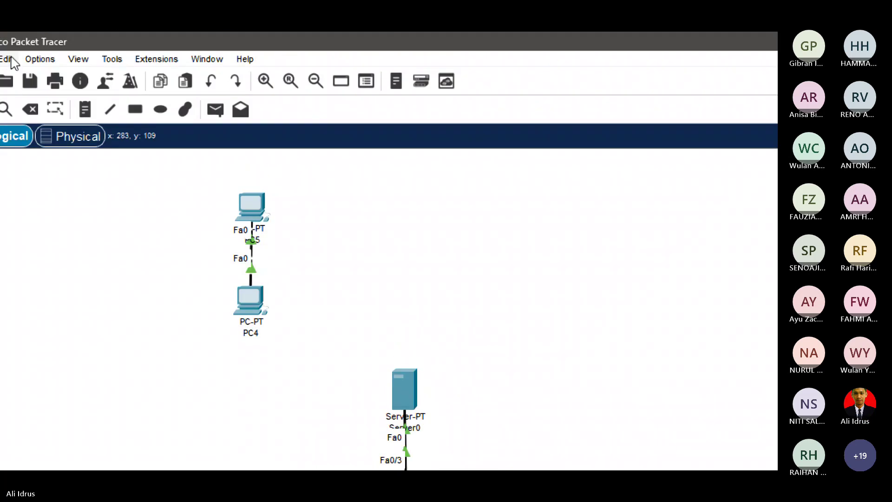
# Send another test packet from Laptop1 to Server0 and check both are Successful.
pyautogui.click(215, 109)
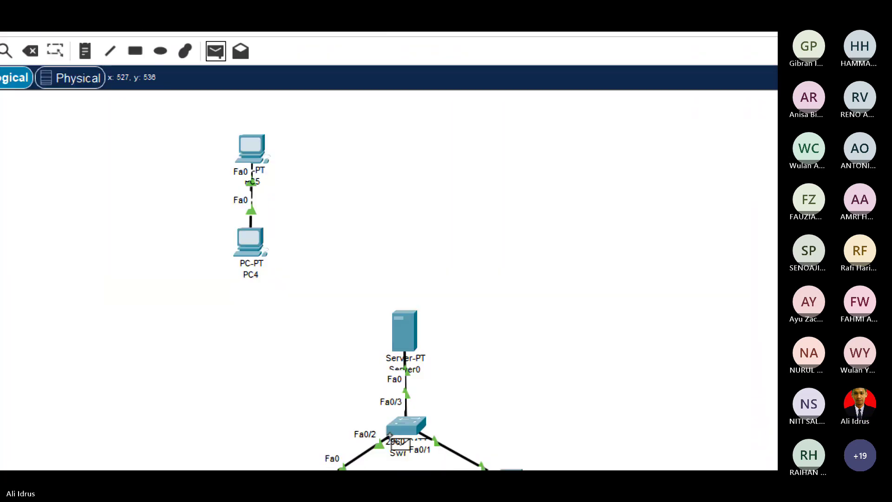
pyautogui.click(320, 393)
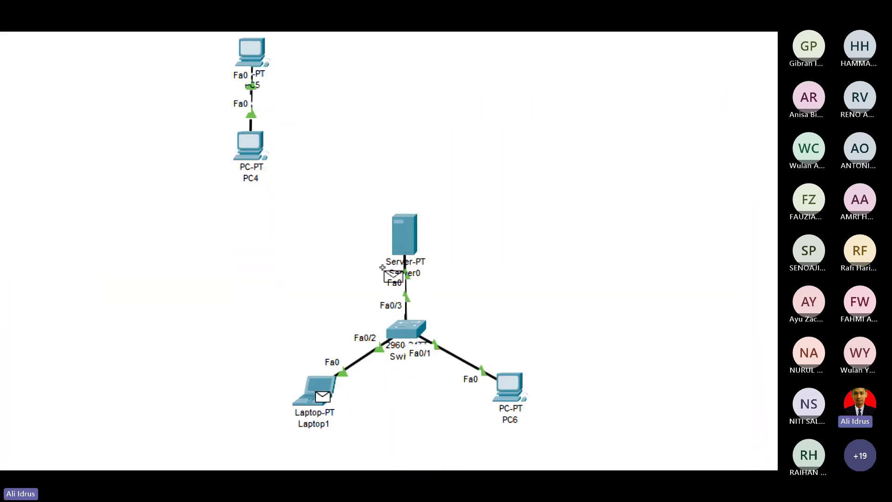
pyautogui.click(404, 232)
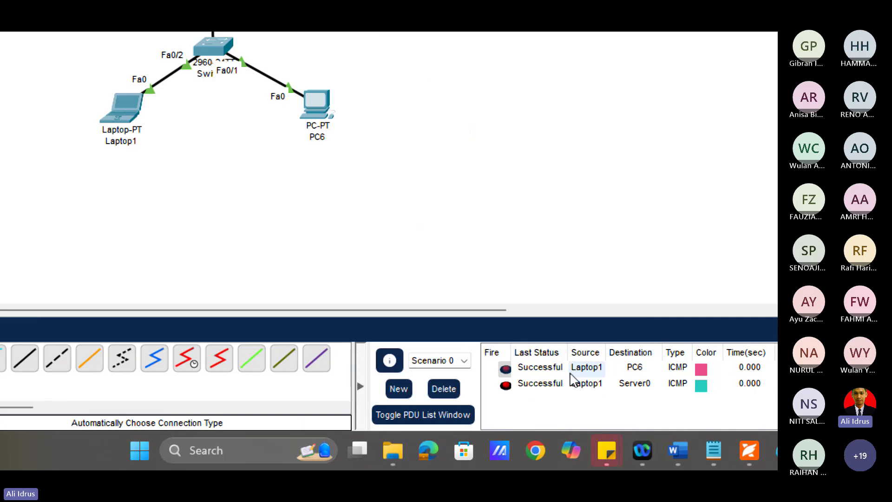
pyautogui.click(565, 384)
pyautogui.click(559, 370)
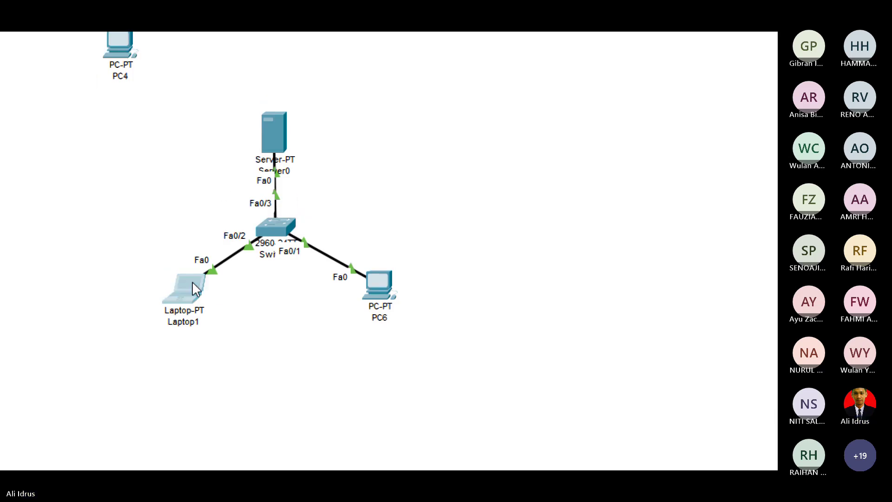
pyautogui.moveTo(192, 284)
pyautogui.mouseDown()
pyautogui.moveTo(199, 288)
pyautogui.moveTo(194, 282)
pyautogui.mouseUp()
pyautogui.click(297, 320)
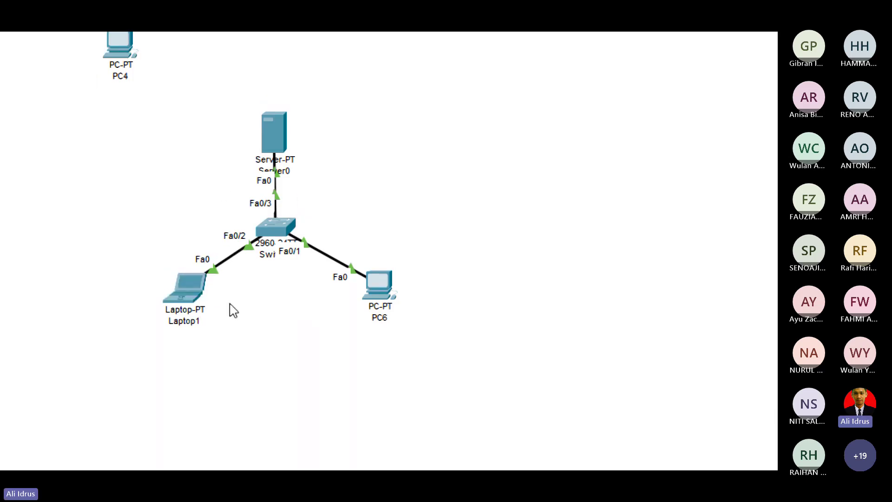
pyautogui.click(190, 290)
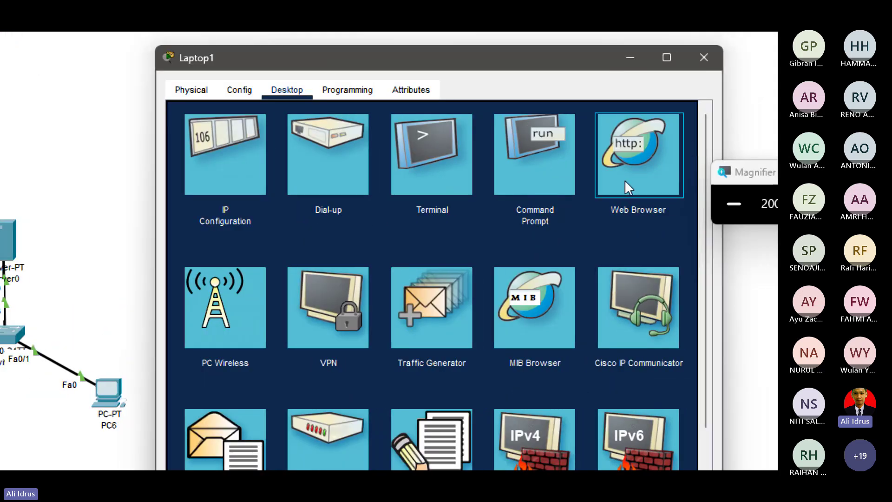
pyautogui.click(638, 155)
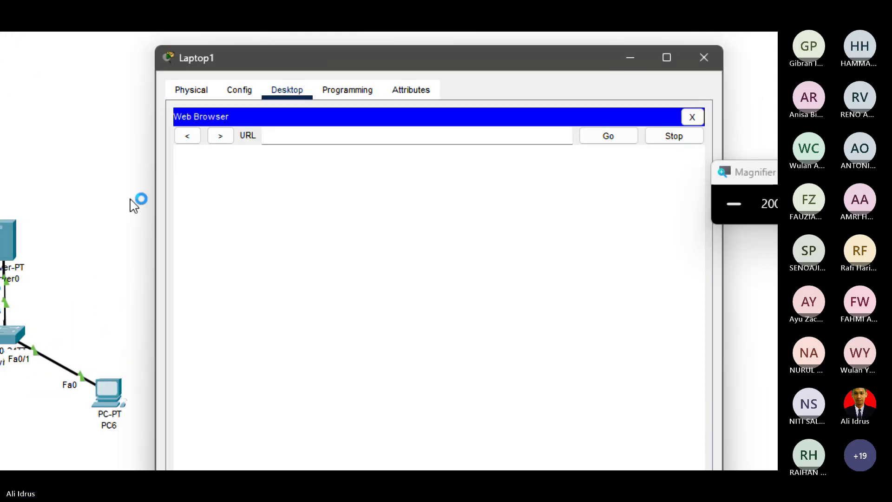
pyautogui.click(299, 136)
pyautogui.write('www.ijk')
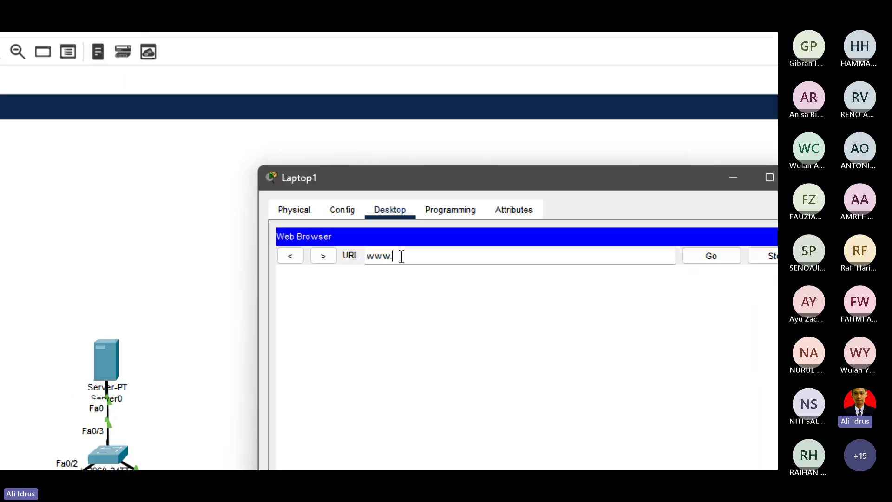
pyautogui.write('.com')
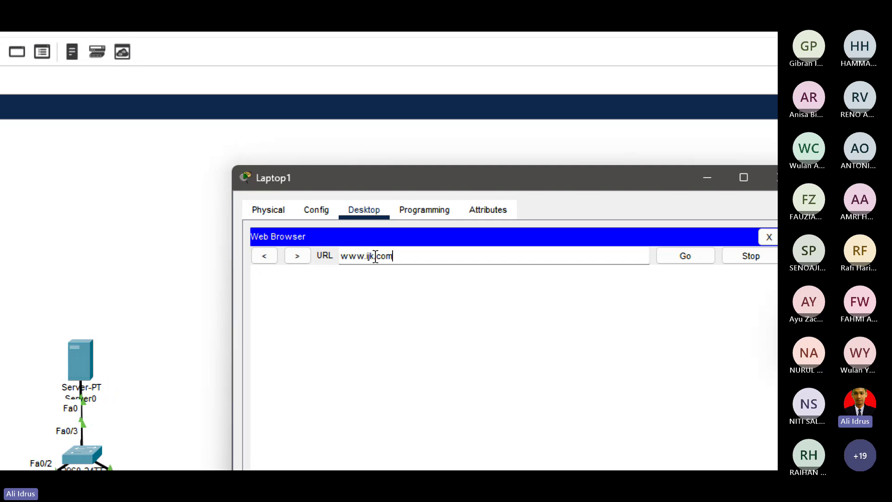
pyautogui.press('Return')
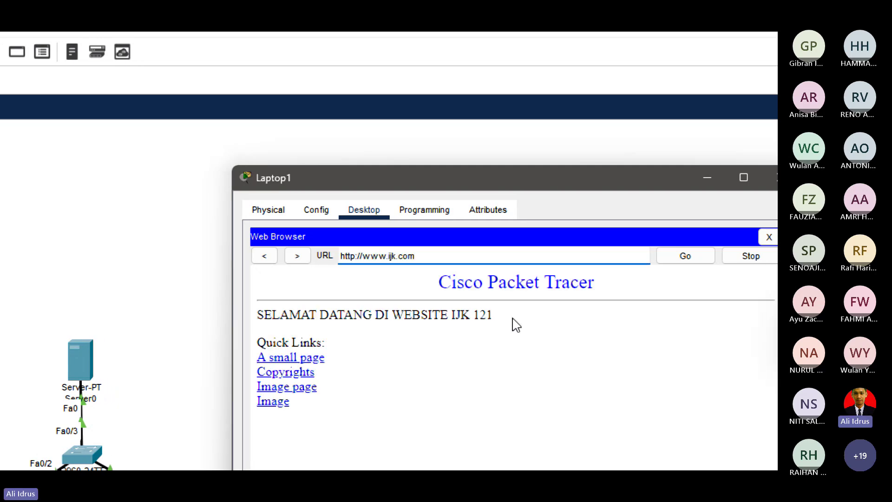
pyautogui.moveTo(501, 319); pyautogui.dragTo(251, 316)
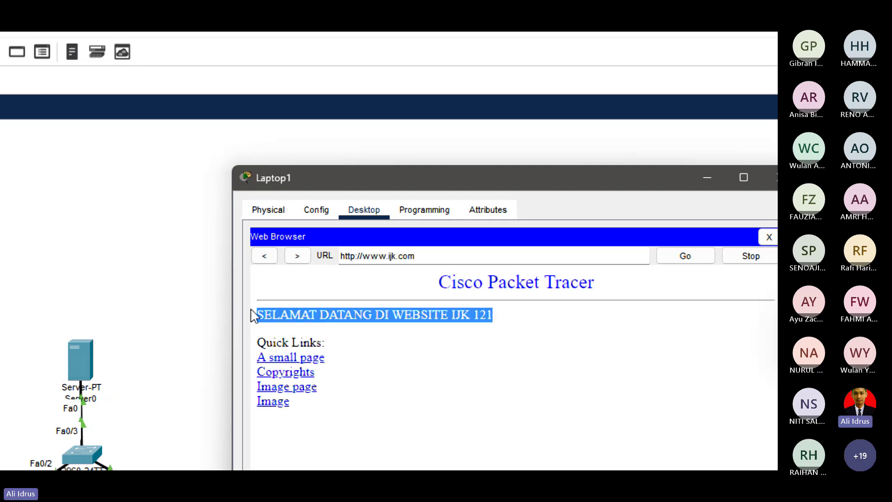
pyautogui.click(533, 322)
pyautogui.click(670, 177)
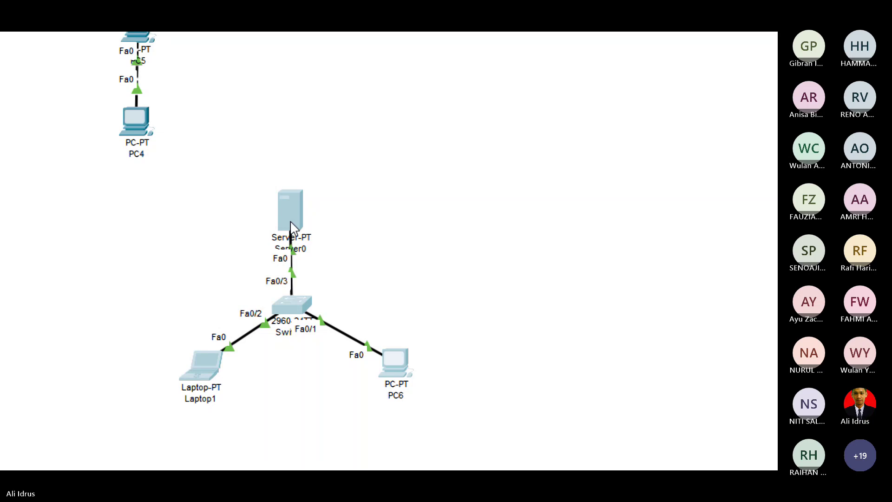
# Move the Server0, switch, Laptop1 and PC6 group up-right, then shift PC4 and PC5 right and down.
pyautogui.moveTo(291, 222); pyautogui.dragTo(345, 49)
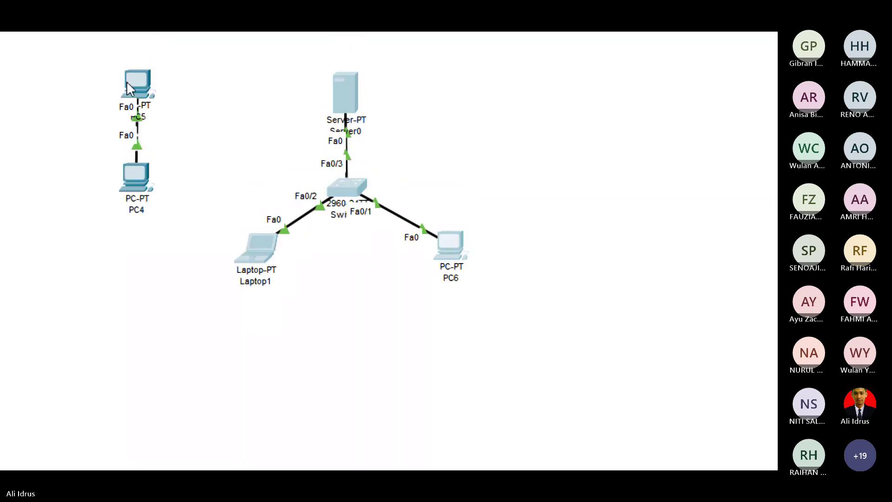
pyautogui.moveTo(90, 68); pyautogui.dragTo(179, 227)
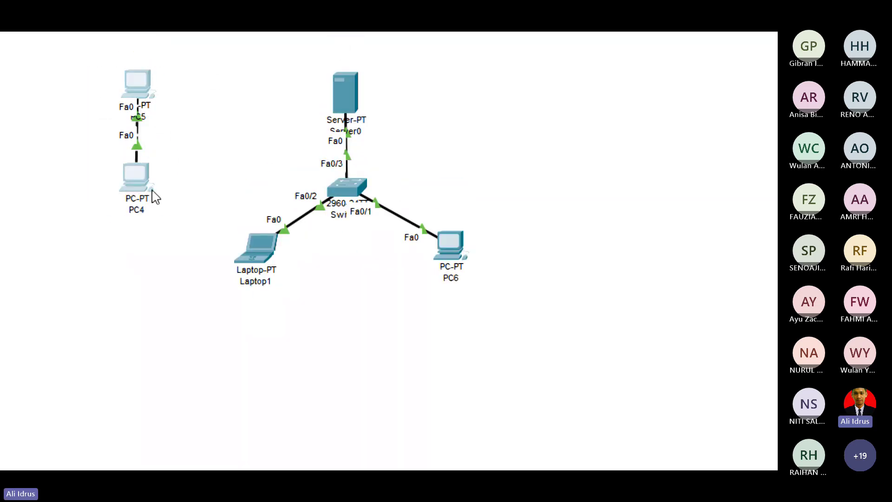
pyautogui.moveTo(138, 181); pyautogui.dragTo(186, 198)
pyautogui.click(382, 276)
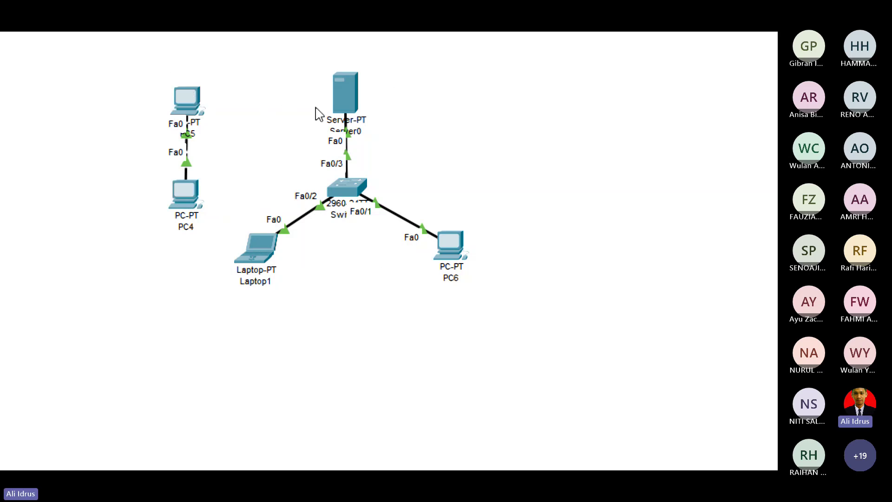
# Move the switch group down-left on the canvas and turn on screen magnification.
pyautogui.moveTo(234, 67); pyautogui.dragTo(536, 176)
pyautogui.moveTo(501, 382); pyautogui.dragTo(484, 396)
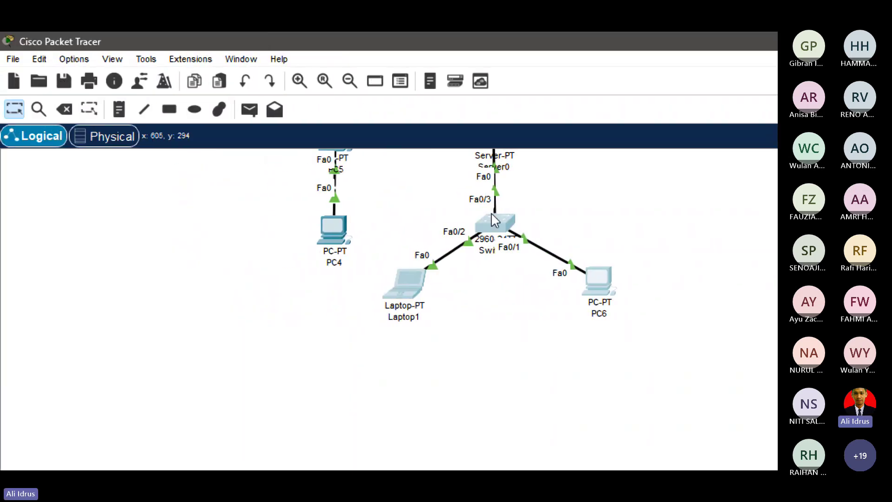
pyautogui.moveTo(497, 228); pyautogui.dragTo(463, 330)
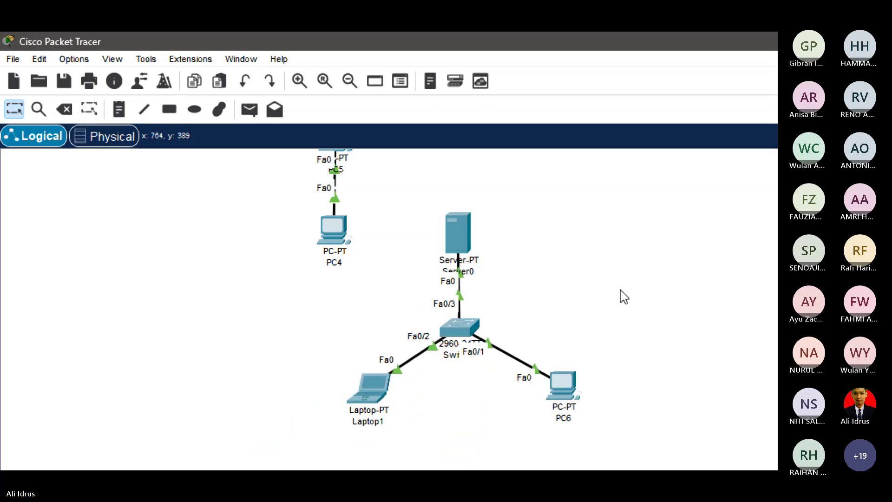
pyautogui.press('super+plus')
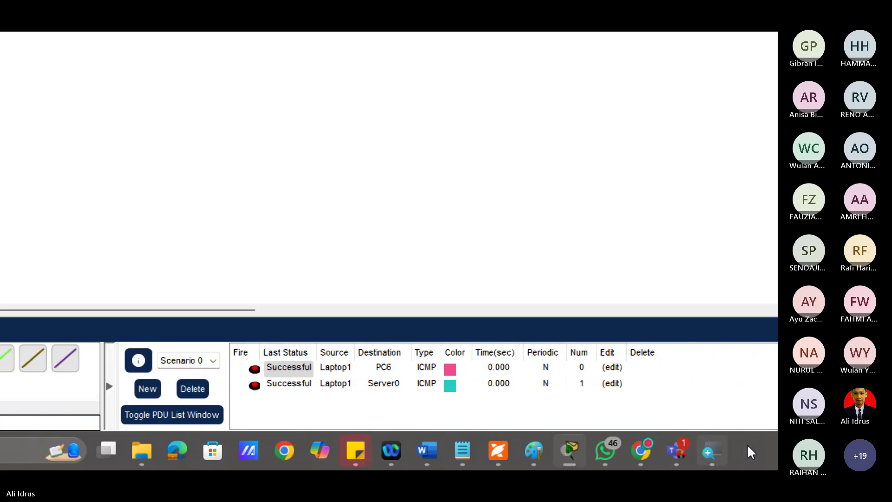
pyautogui.moveTo(682, 450)
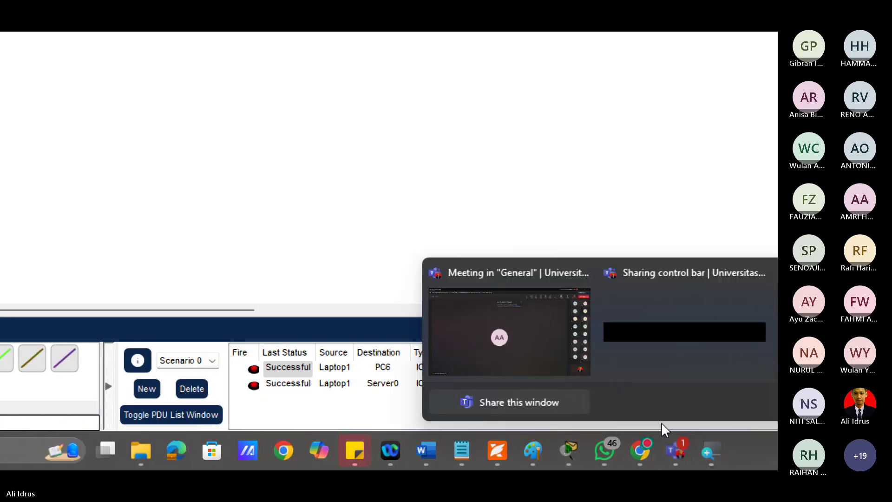
pyautogui.click(488, 327)
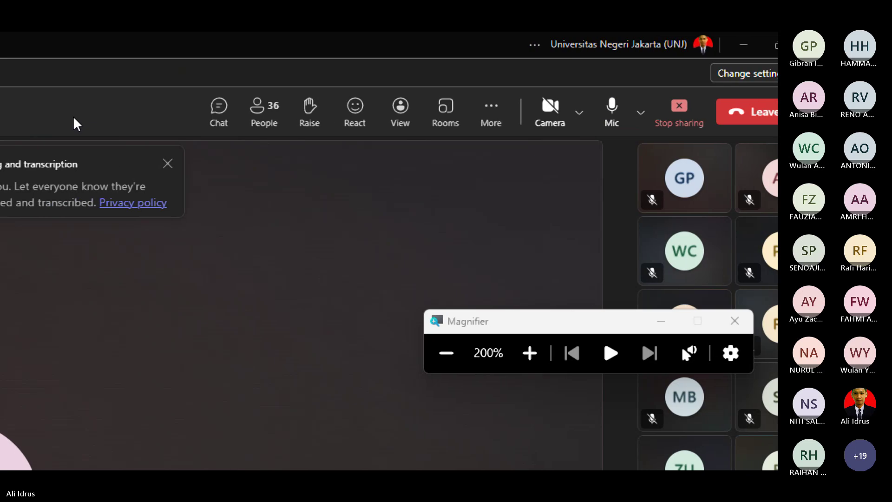
pyautogui.click(447, 355)
pyautogui.click(554, 219)
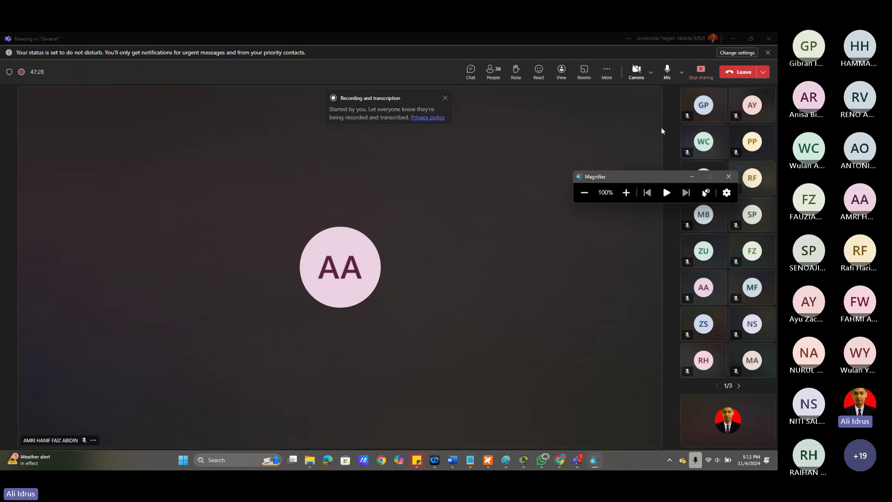
pyautogui.click(736, 40)
pyautogui.click(735, 43)
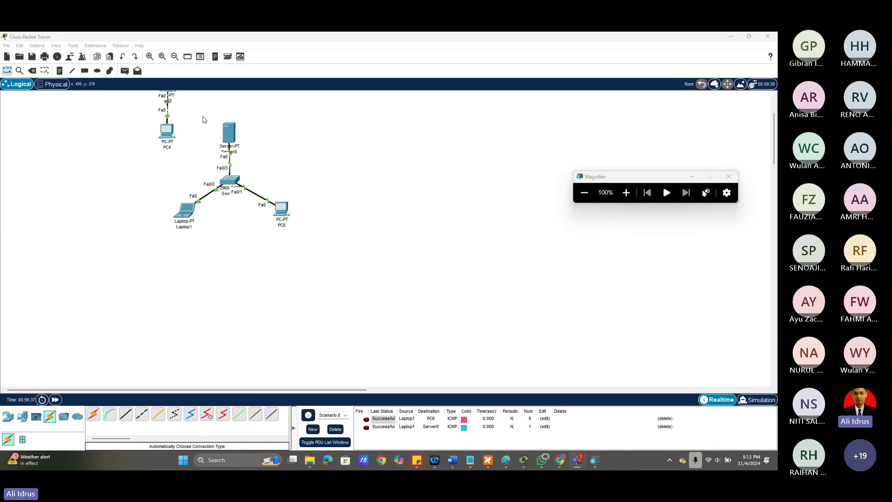
# Drag Laptop1 and PC6 closer to the switch, then show the End Devices list.
pyautogui.scroll(3, 203, 118)
pyautogui.moveTo(136, 120); pyautogui.dragTo(149, 233)
pyautogui.click(437, 242)
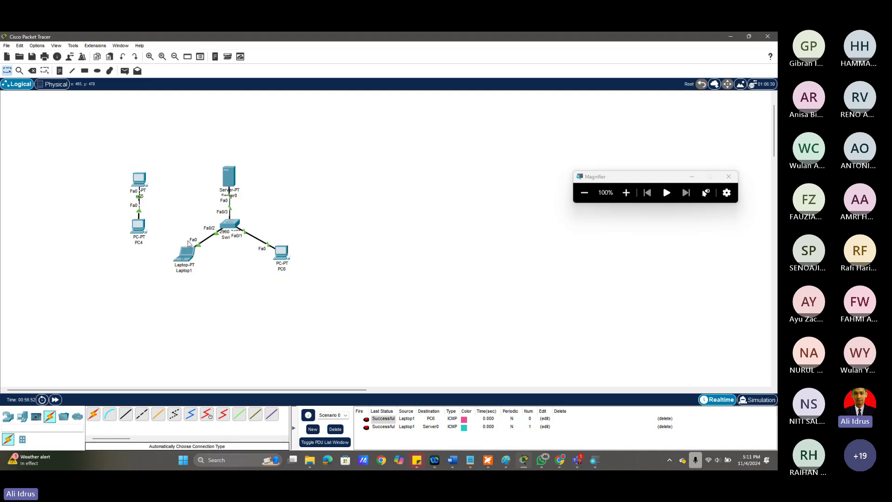
pyautogui.moveTo(189, 244); pyautogui.dragTo(204, 242)
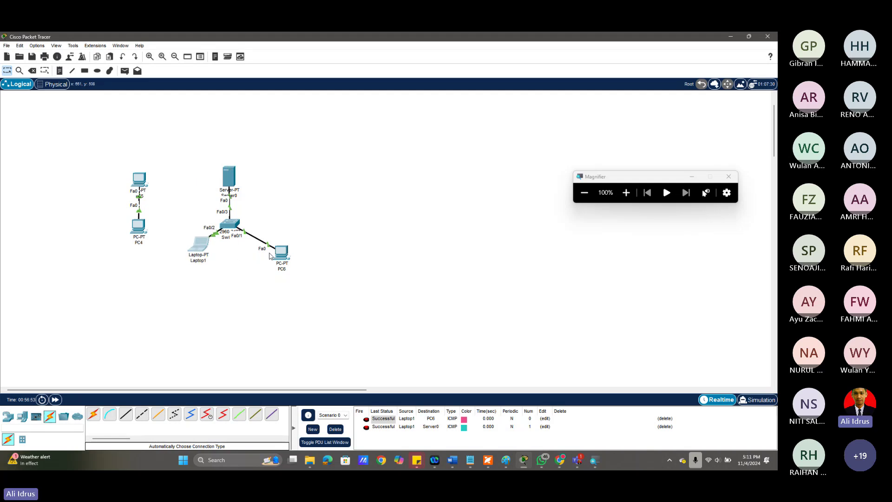
pyautogui.moveTo(270, 255); pyautogui.dragTo(250, 246)
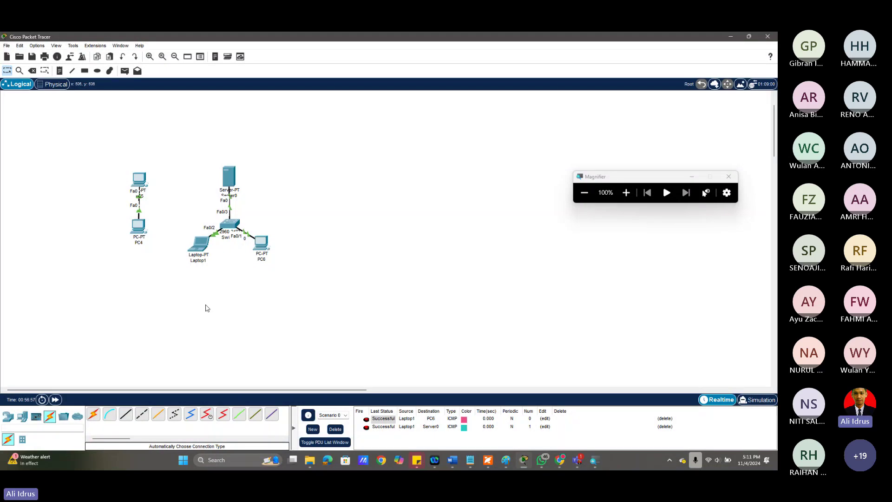
pyautogui.click(27, 418)
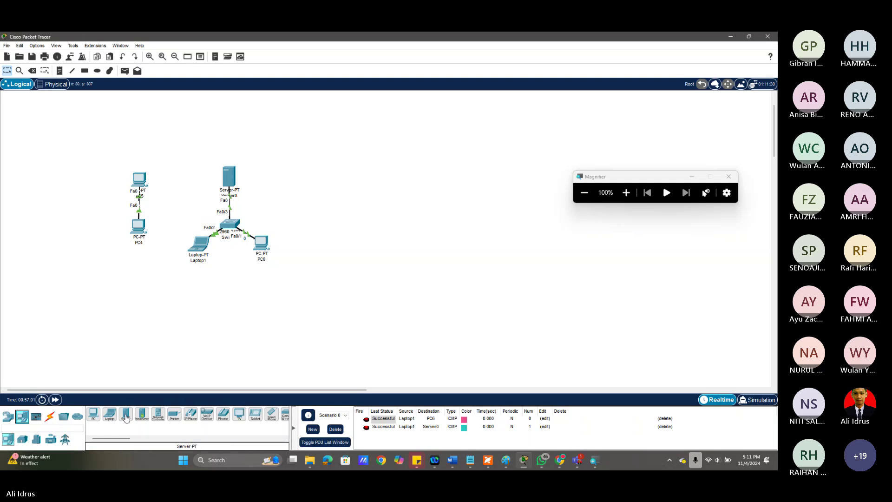
# Magnify the screen to 200% and select the AP-PT access point under Wireless Devices.
pyautogui.click(626, 192)
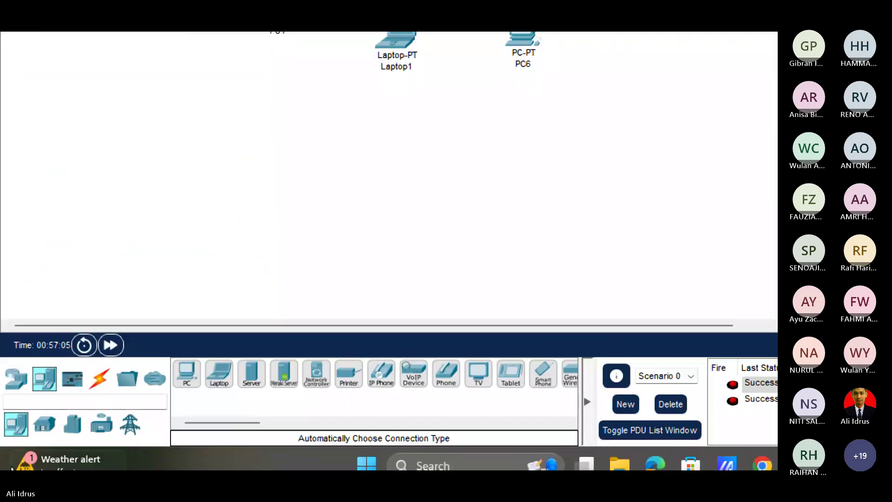
pyautogui.click(21, 379)
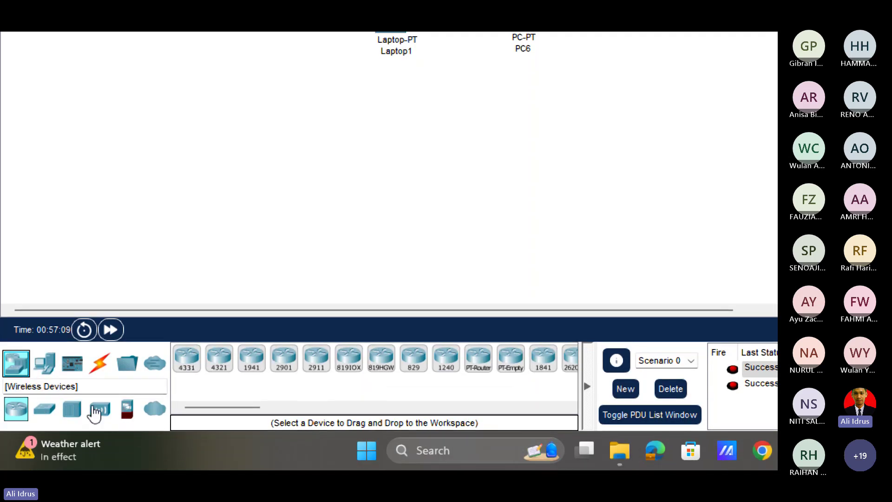
pyautogui.click(100, 425)
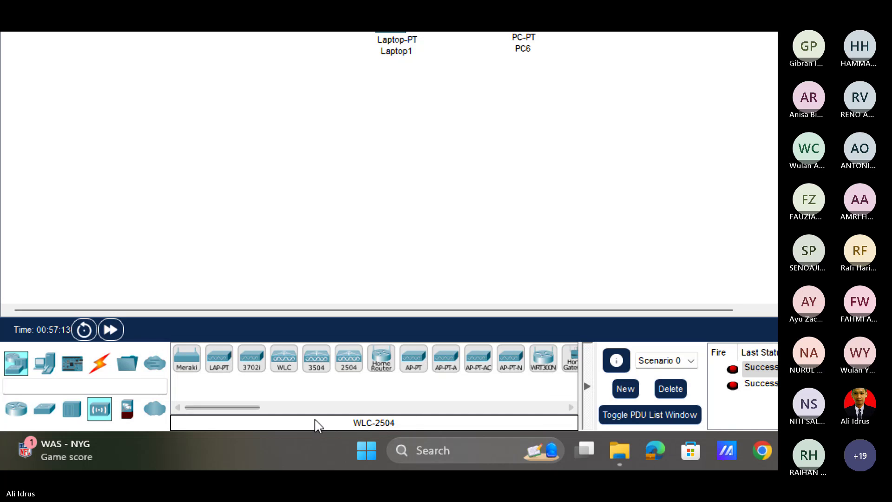
pyautogui.moveTo(255, 408); pyautogui.dragTo(282, 409)
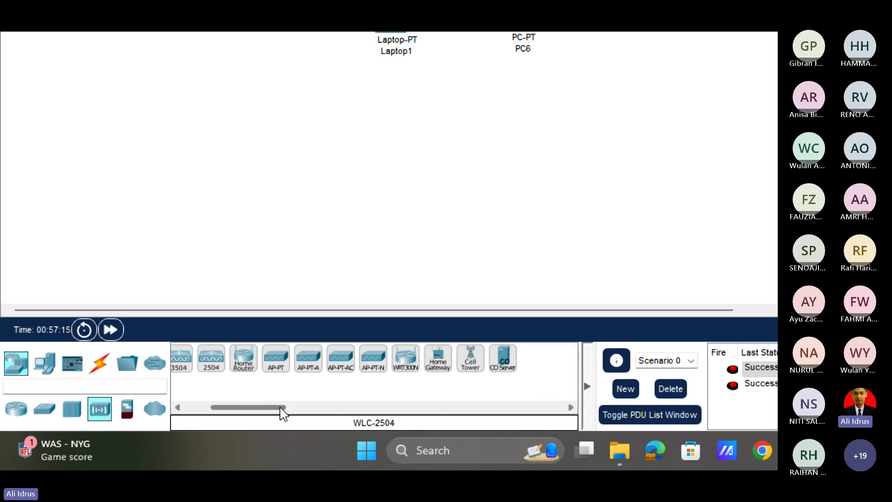
pyautogui.click(276, 367)
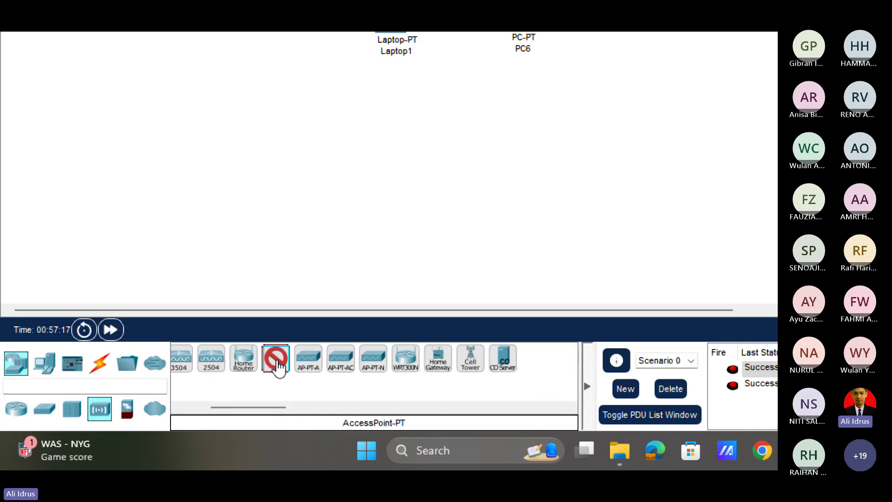
pyautogui.click(289, 368)
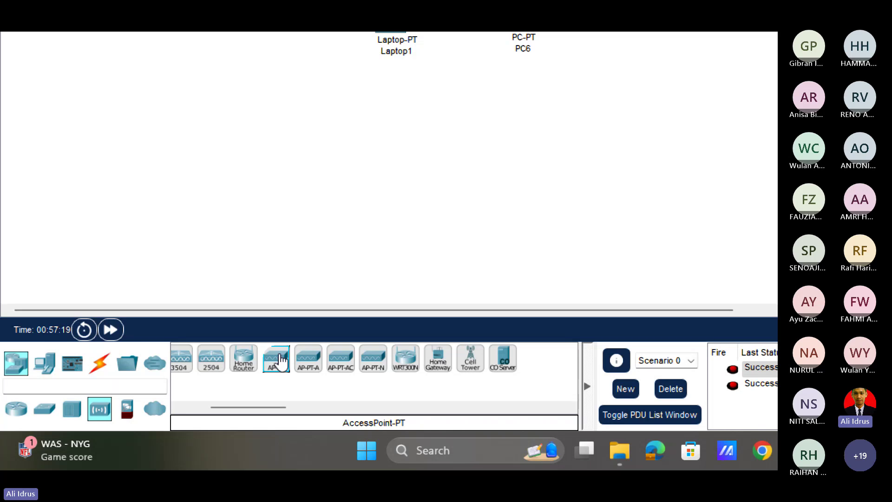
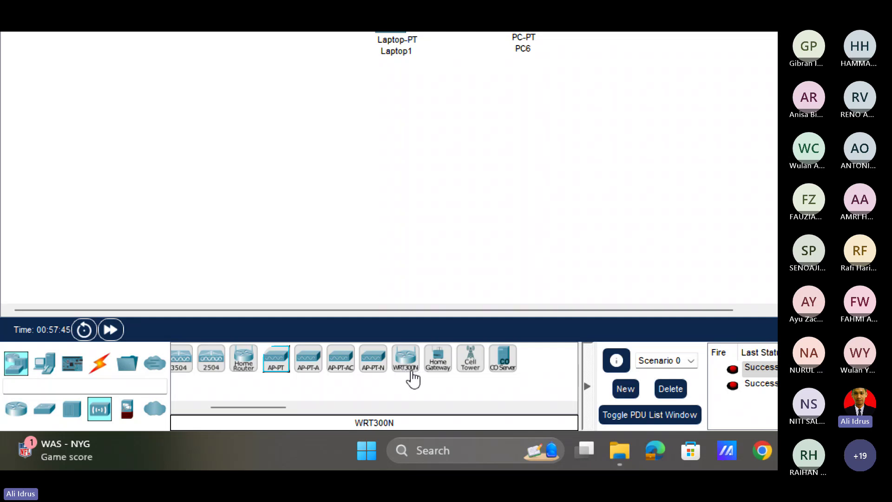
# Place an AP-PT access point, Access Point0, on the canvas beside Server0 and the switch.
pyautogui.moveTo(257, 408)
pyautogui.mouseDown()
pyautogui.moveTo(228, 409)
pyautogui.moveTo(273, 412)
pyautogui.moveTo(241, 412)
pyautogui.mouseUp()
pyautogui.click(352, 358)
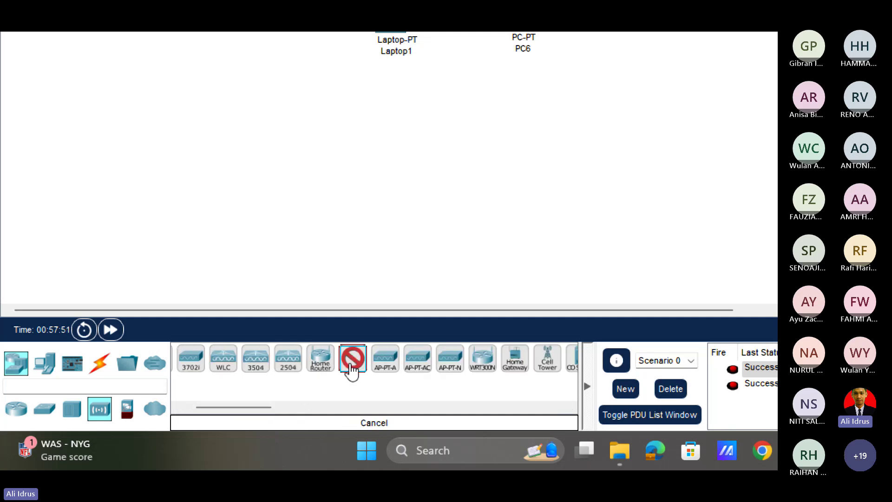
pyautogui.click(572, 161)
pyautogui.moveTo(573, 160)
pyautogui.mouseDown()
pyautogui.moveTo(565, 188)
pyautogui.moveTo(559, 158)
pyautogui.mouseUp()
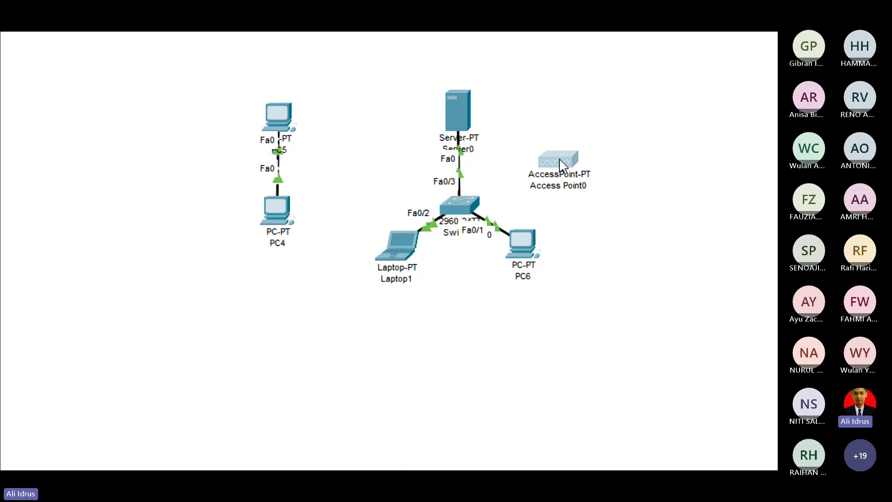
pyautogui.hscroll(3, 708, 281)
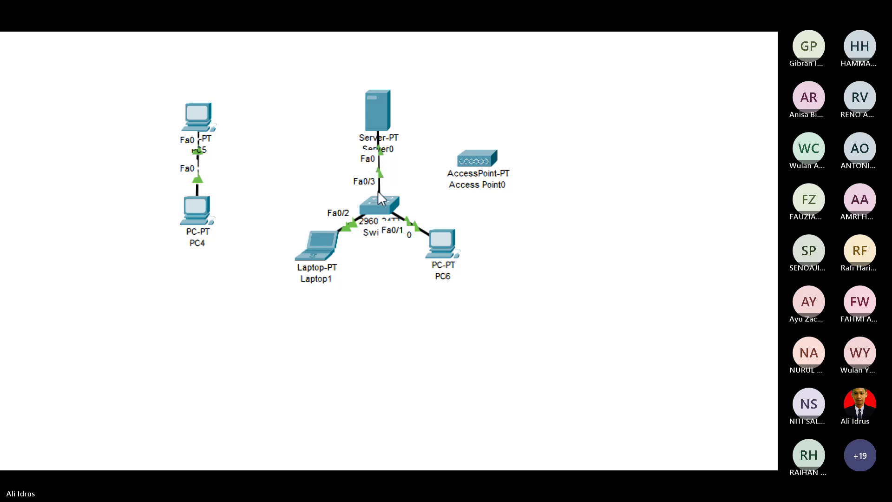
pyautogui.moveTo(378, 194)
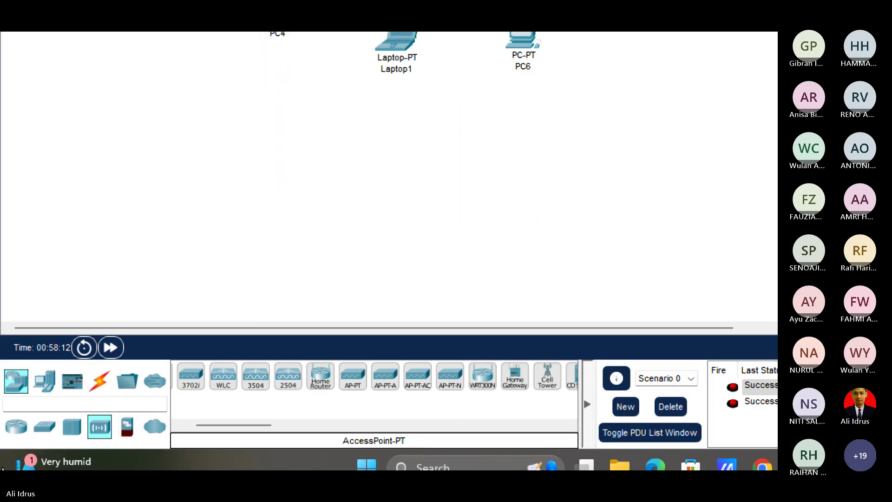
# Cable the switch's Fa0/4 to Access Point0 with an auto-chosen connection, then move the AP rightward.
pyautogui.click(99, 363)
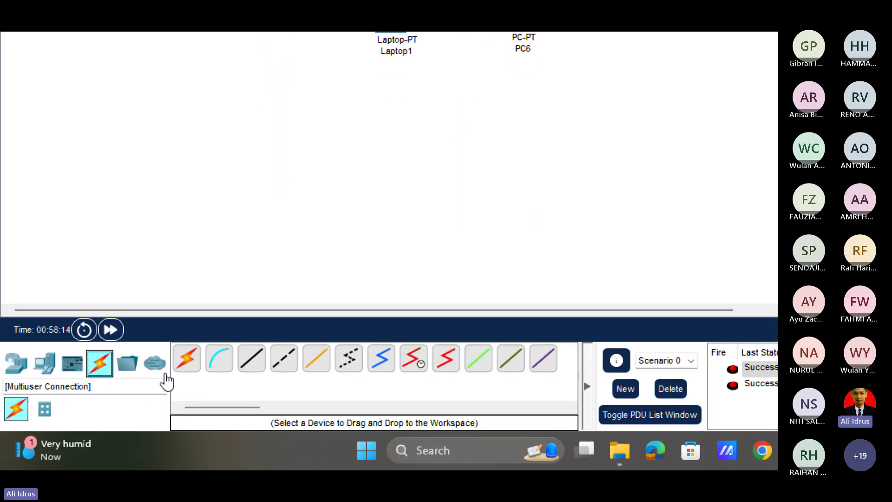
pyautogui.click(251, 359)
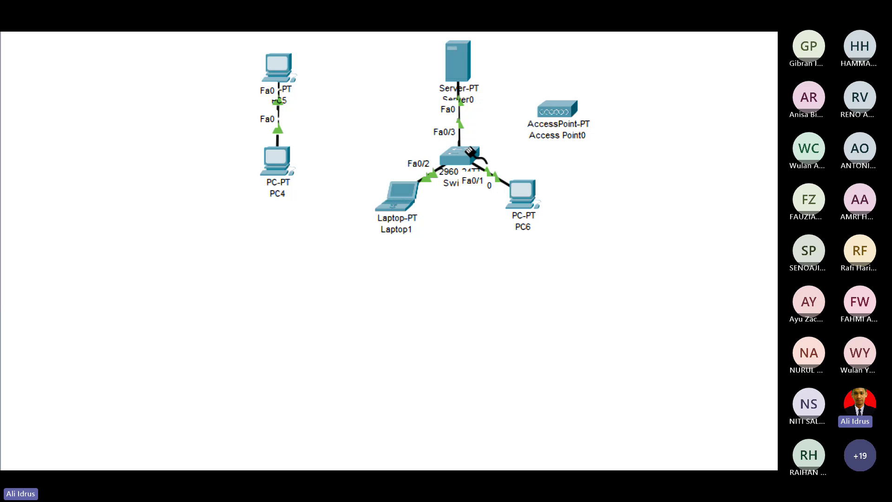
pyautogui.click(188, 412)
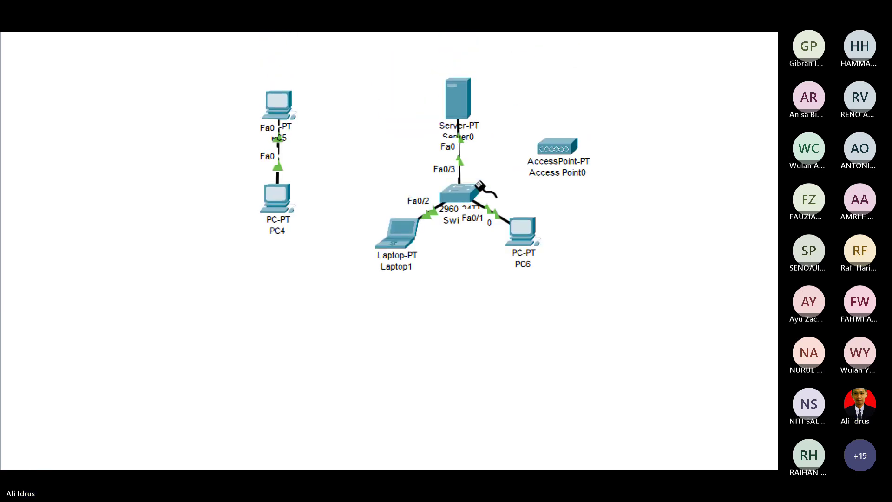
pyautogui.click(481, 189)
pyautogui.click(559, 143)
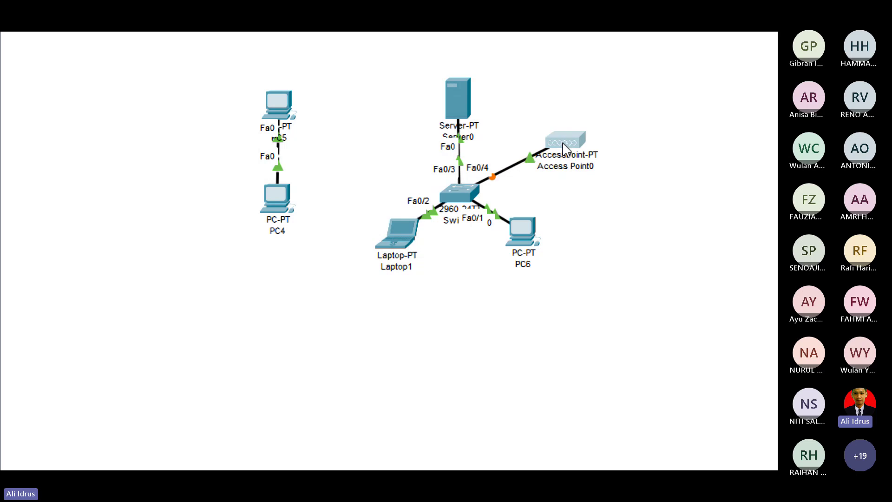
pyautogui.moveTo(563, 148); pyautogui.dragTo(589, 197)
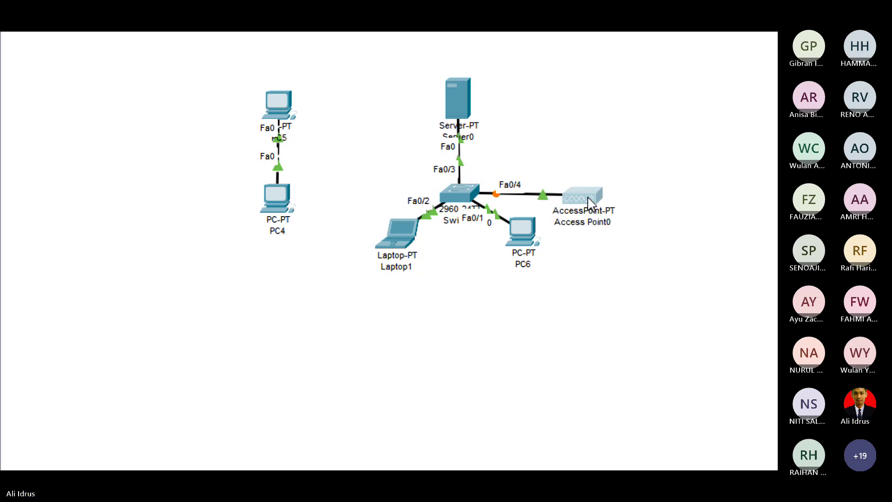
pyautogui.click(646, 175)
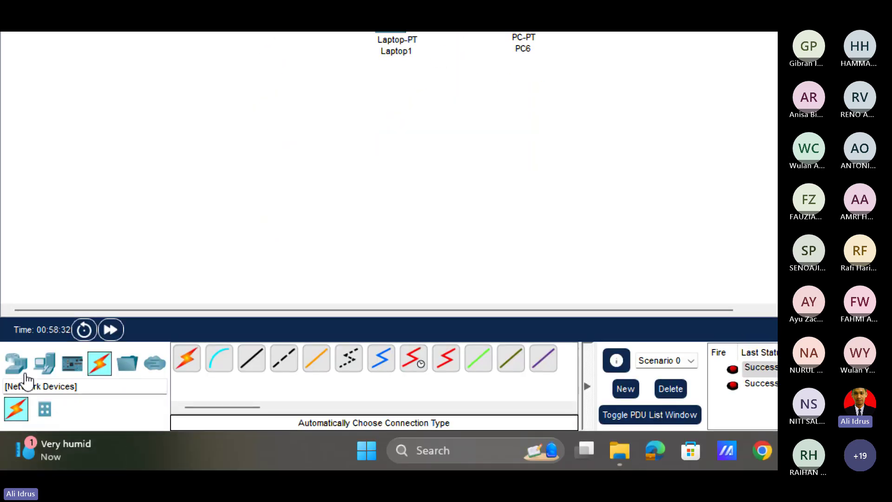
# Add a Laptop-PT, Smartphone-PT and TabletPC-PT near the access point, nudging Laptop2 right.
pyautogui.click(18, 366)
pyautogui.click(44, 364)
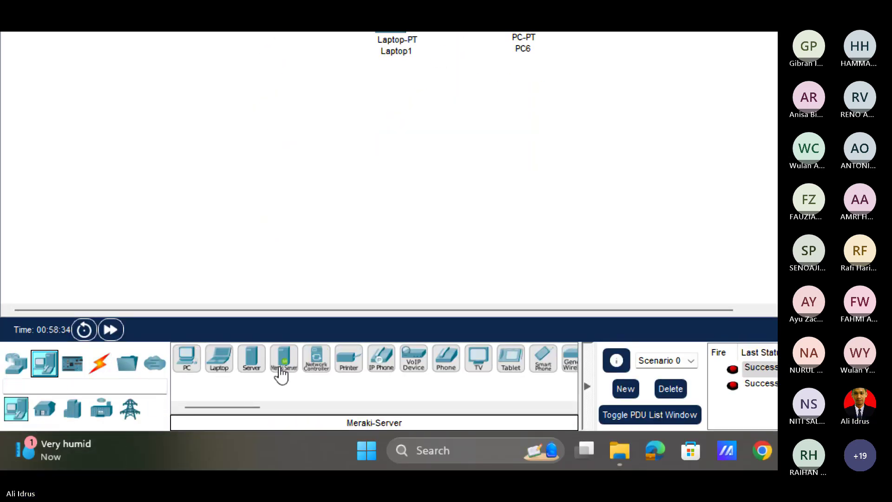
pyautogui.click(219, 362)
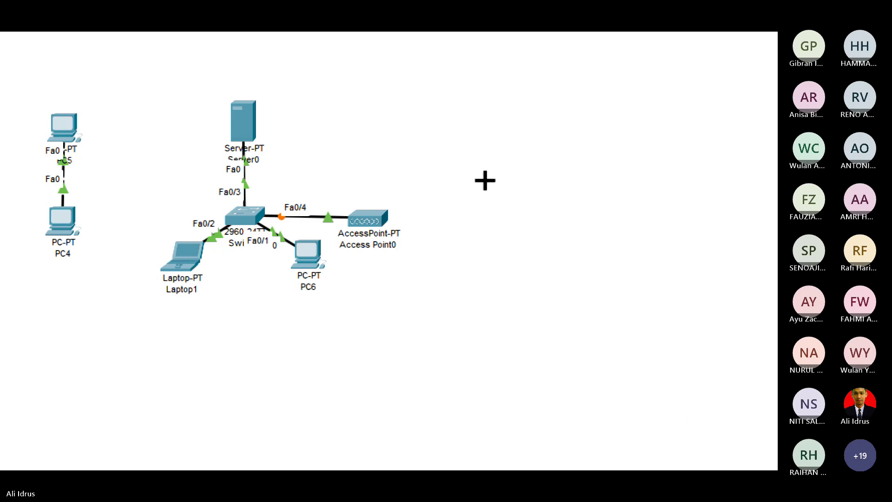
pyautogui.click(486, 181)
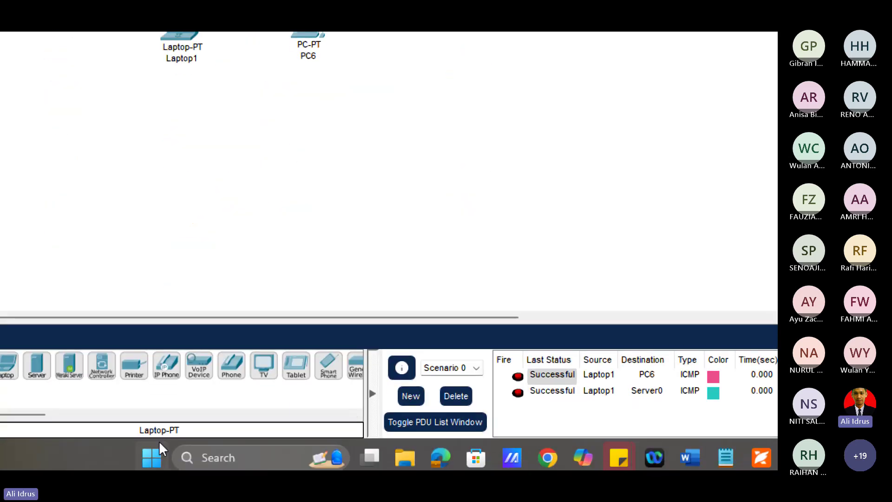
pyautogui.click(331, 372)
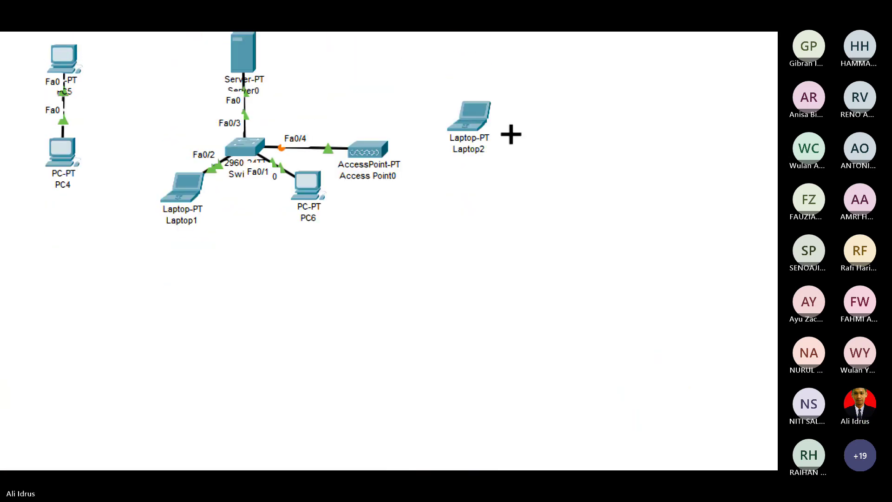
pyautogui.click(472, 219)
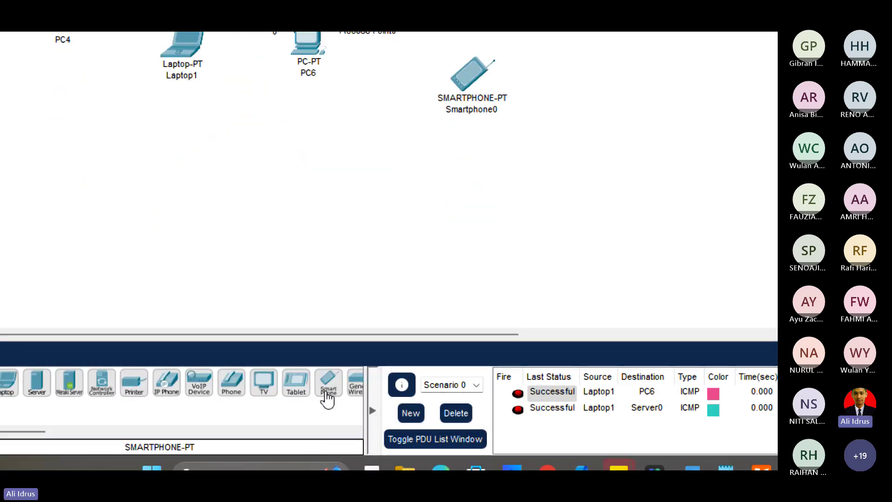
pyautogui.click(295, 382)
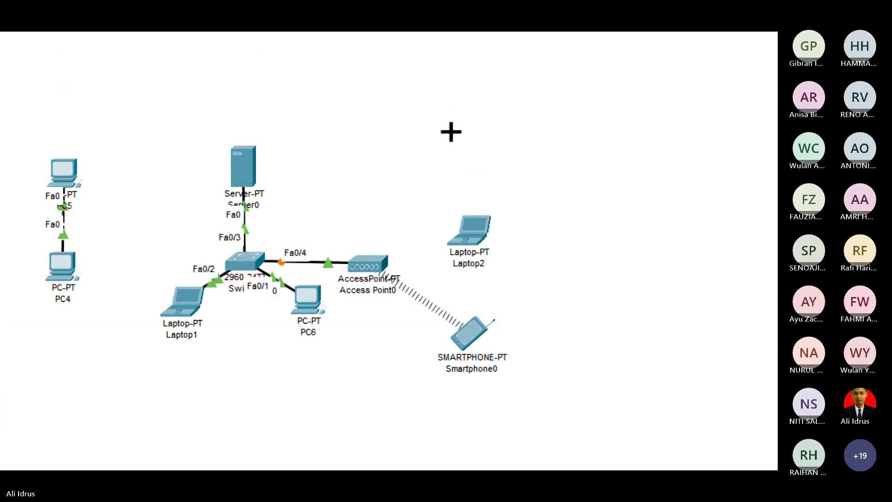
pyautogui.click(451, 132)
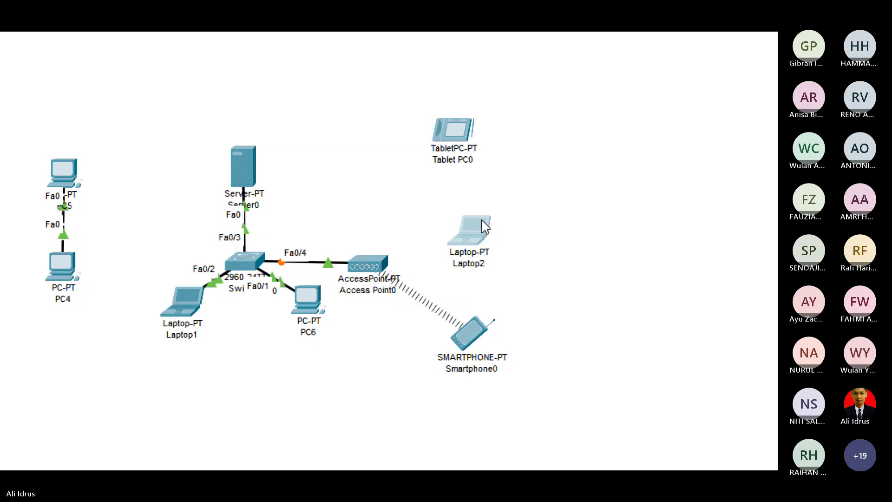
pyautogui.moveTo(485, 226); pyautogui.dragTo(522, 228)
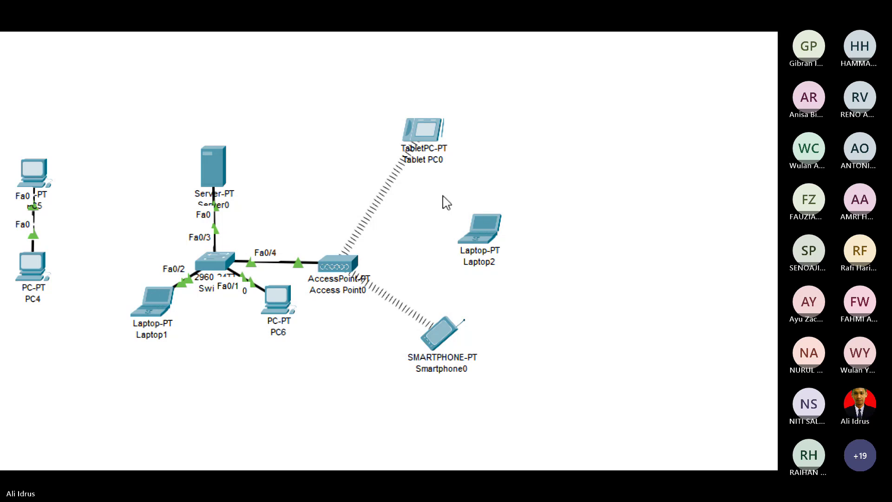
# Set Access Point0's Port 0 bandwidth and duplex to automatic.
pyautogui.click(335, 263)
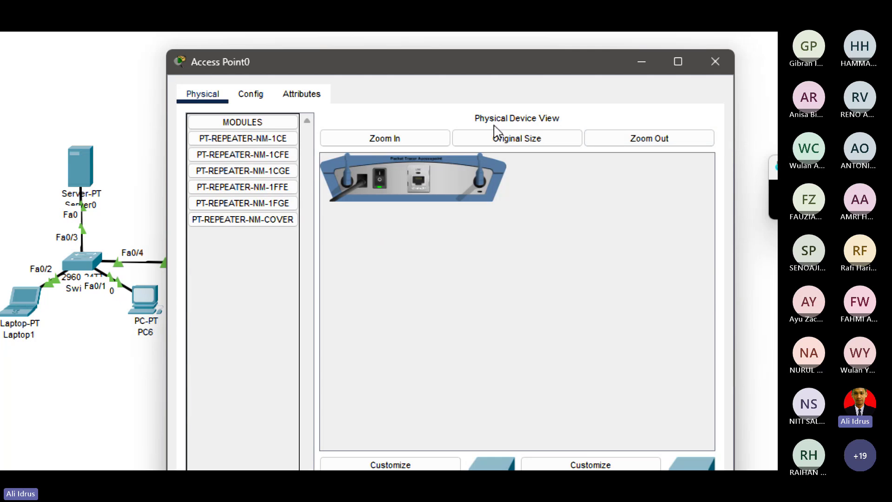
pyautogui.click(254, 96)
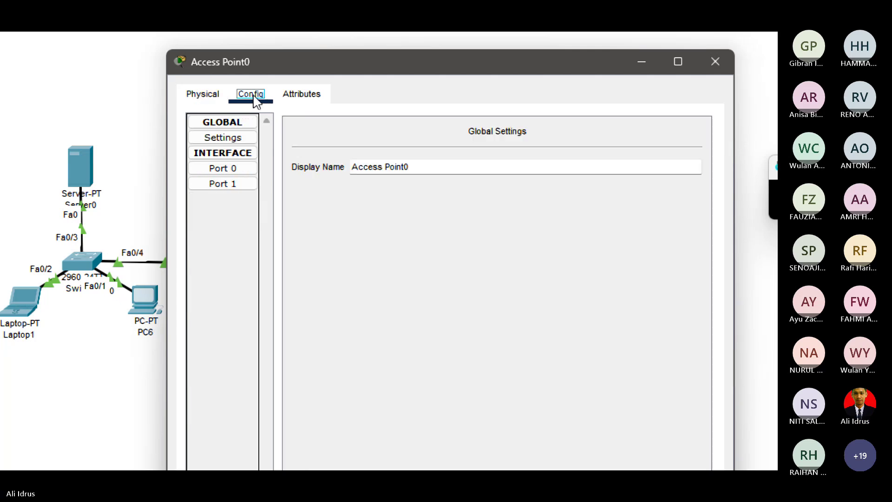
pyautogui.click(242, 170)
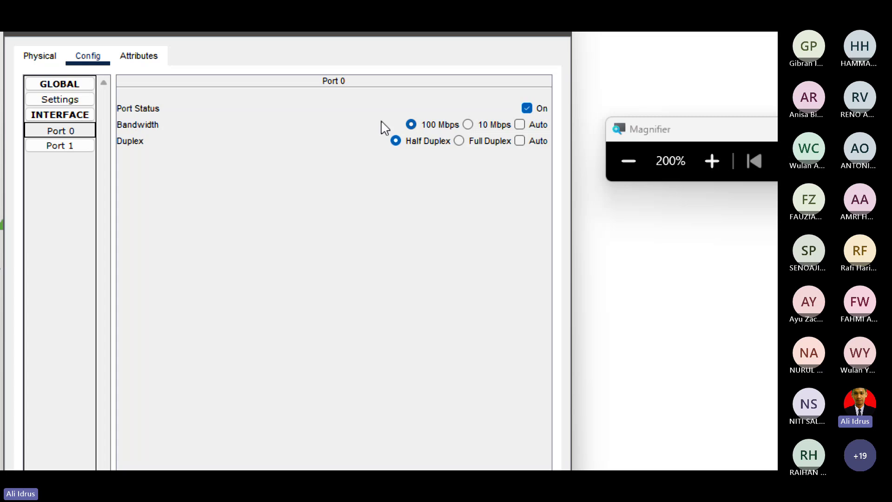
pyautogui.click(520, 126)
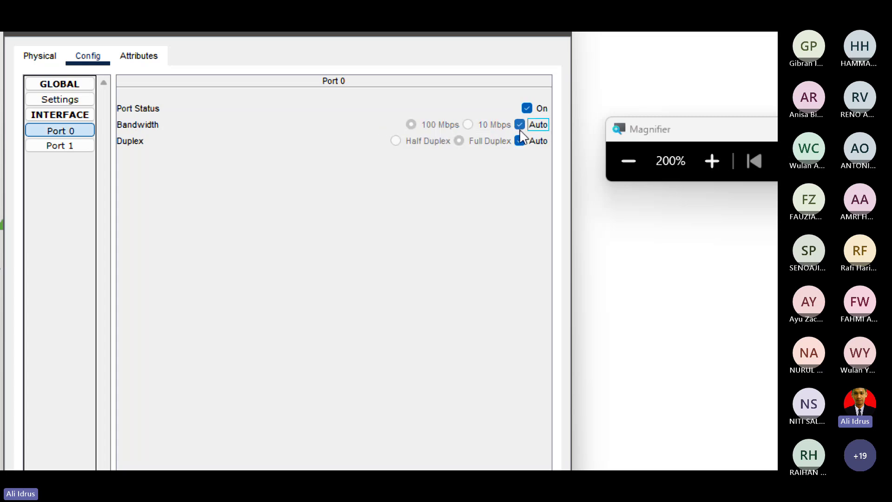
# Change the Port 1 SSID from Default to UK.
pyautogui.click(82, 148)
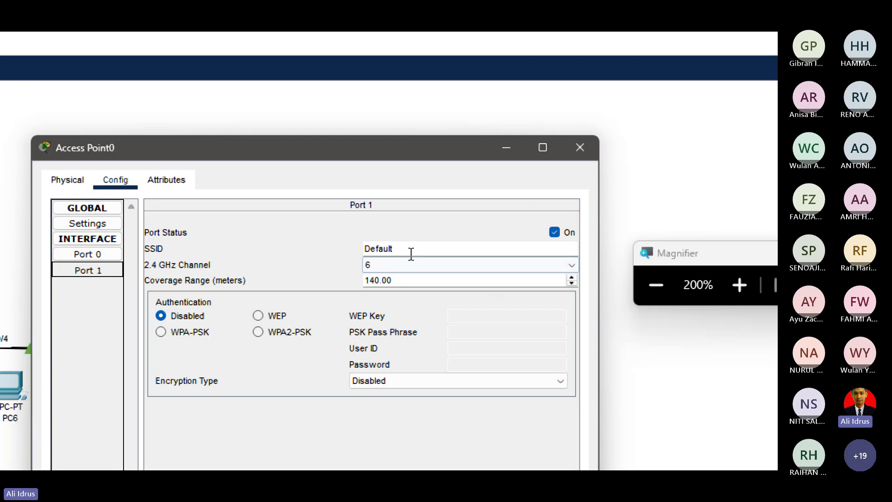
pyautogui.click(412, 252)
pyautogui.press('BackSpace')
pyautogui.press('BackSpace')
pyautogui.press('BackSpace')
pyautogui.press('BackSpace')
pyautogui.press('BackSpace')
pyautogui.press('BackSpace')
pyautogui.press('BackSpace')
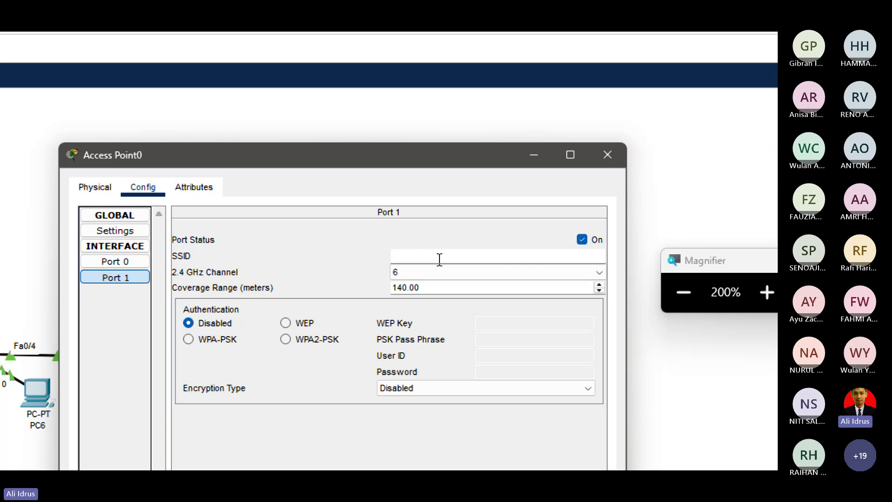
pyautogui.write('U')
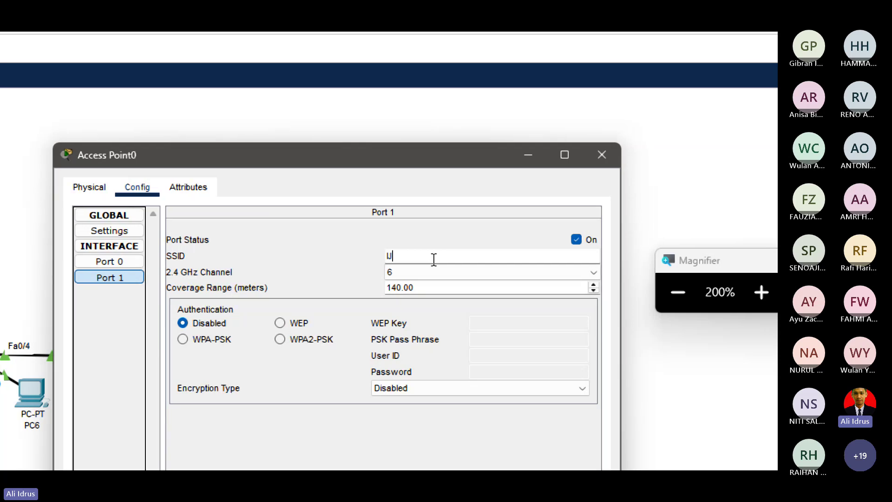
pyautogui.write('K-AR')
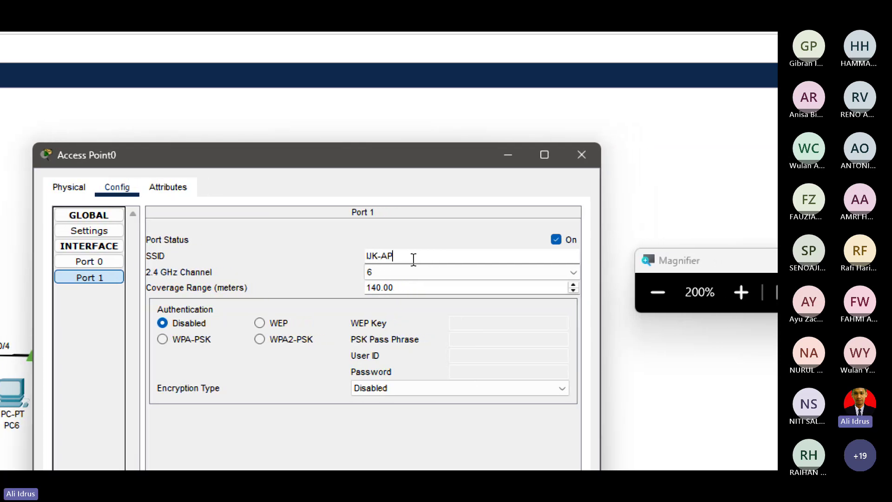
pyautogui.press('BackSpace')
pyautogui.press('BackSpace')
pyautogui.press('BackSpace')
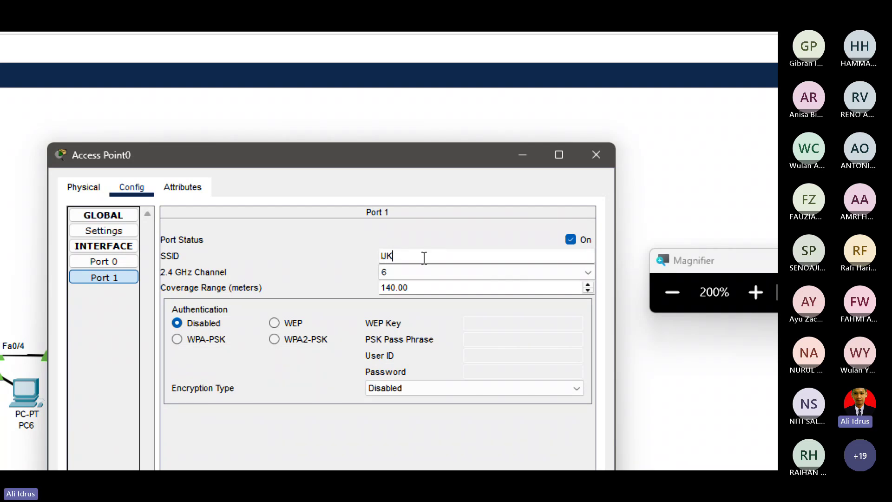
pyautogui.click(427, 256)
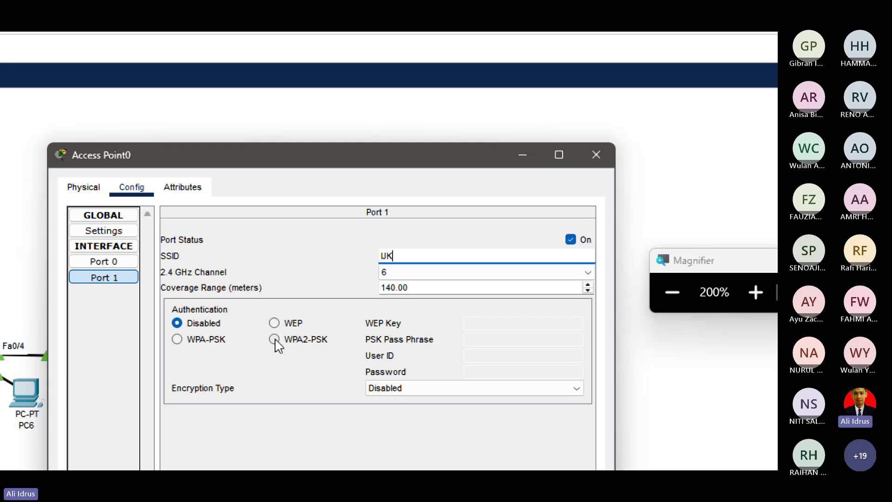
# Keep WPA2-PSK on Port 1 and replace the short pass phrase with a 10-character one.
pyautogui.click(274, 339)
pyautogui.click(481, 338)
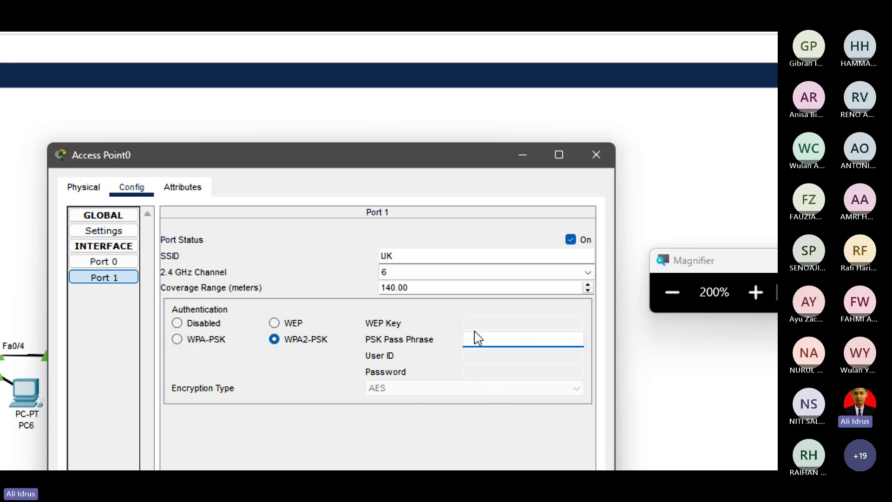
pyautogui.write('ijk')
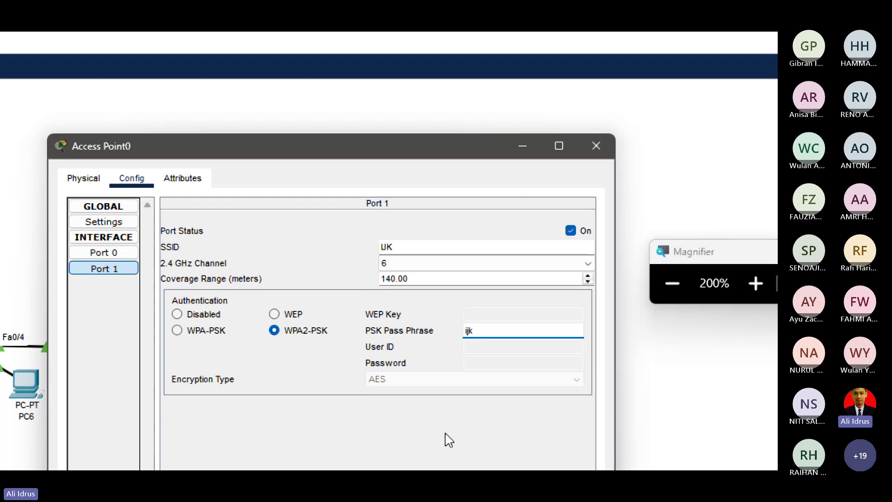
pyautogui.write('202')
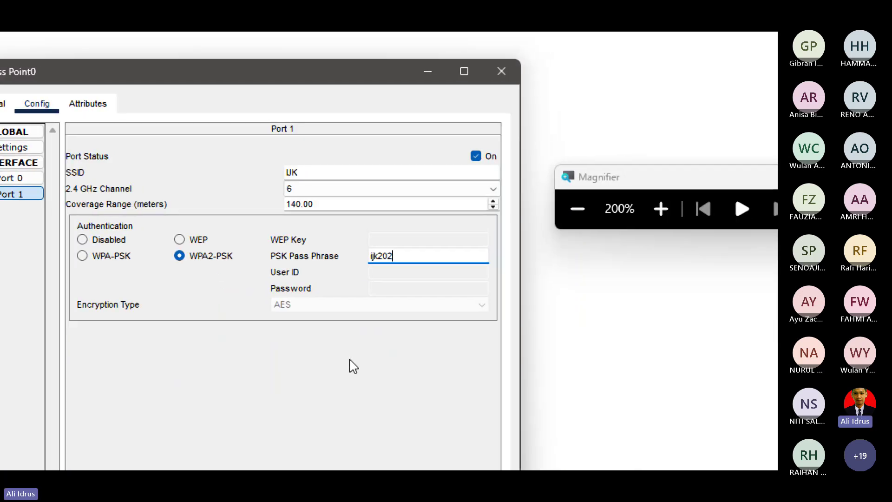
pyautogui.write('4')
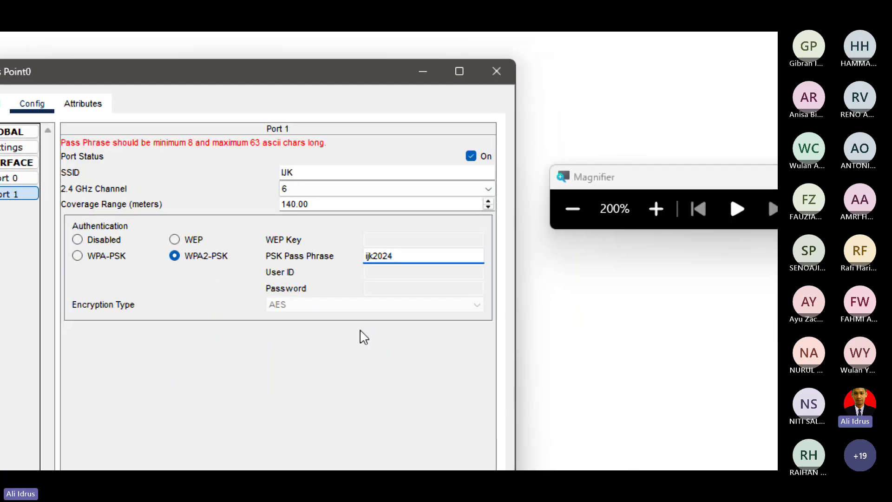
pyautogui.click(405, 255)
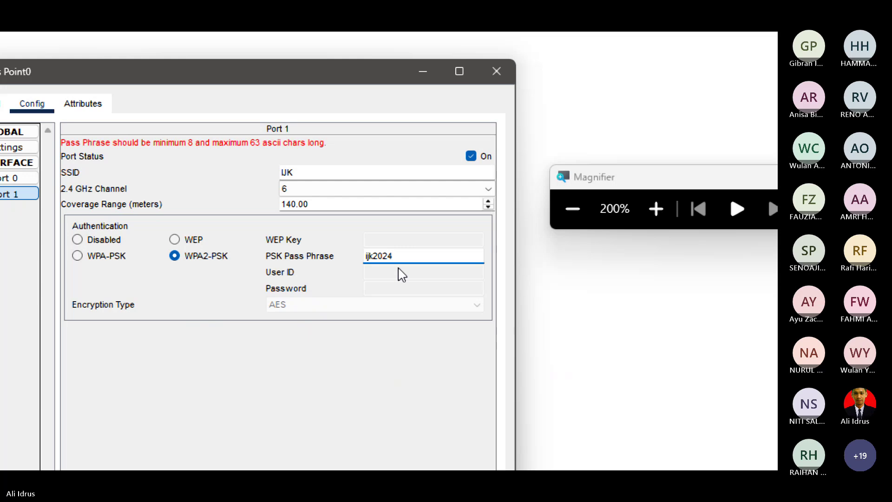
pyautogui.press('BackSpace')
pyautogui.press('BackSpace')
pyautogui.press('BackSpace')
pyautogui.press('BackSpace')
pyautogui.press('BackSpace')
pyautogui.press('BackSpace')
pyautogui.press('BackSpace')
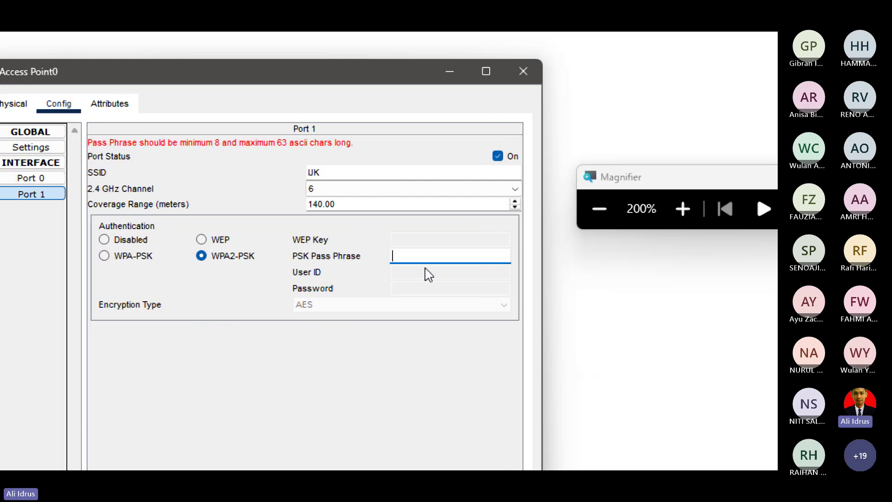
pyautogui.write('ijks')
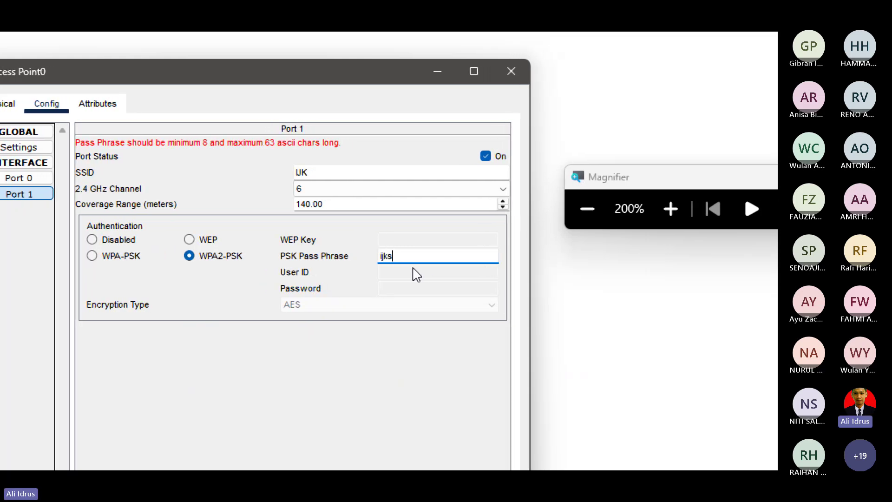
pyautogui.write('ti2024')
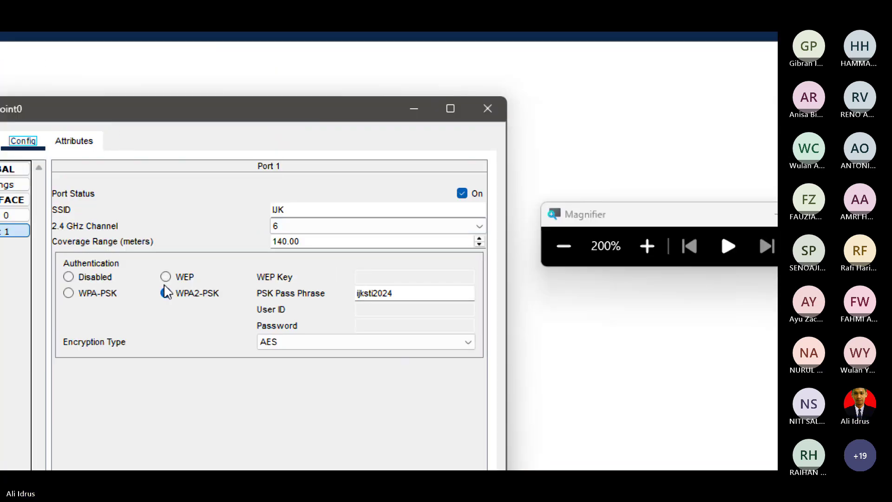
pyautogui.moveTo(303, 211); pyautogui.dragTo(246, 208)
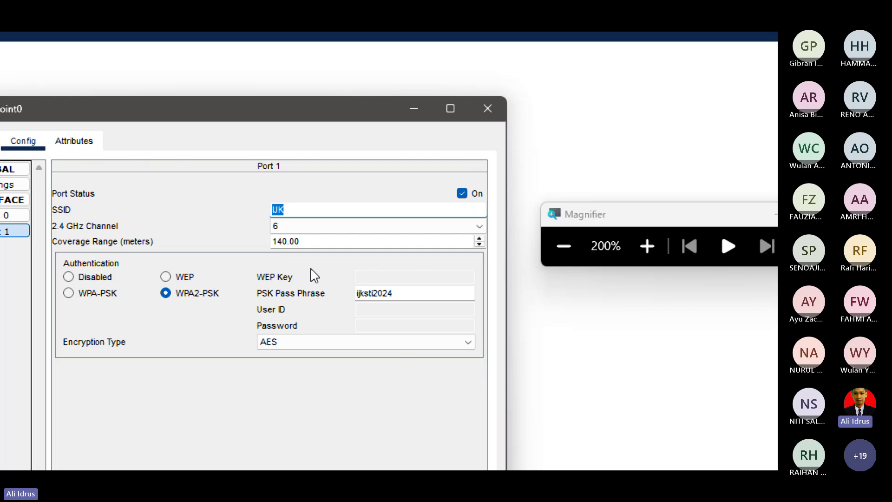
pyautogui.moveTo(393, 293); pyautogui.dragTo(344, 298)
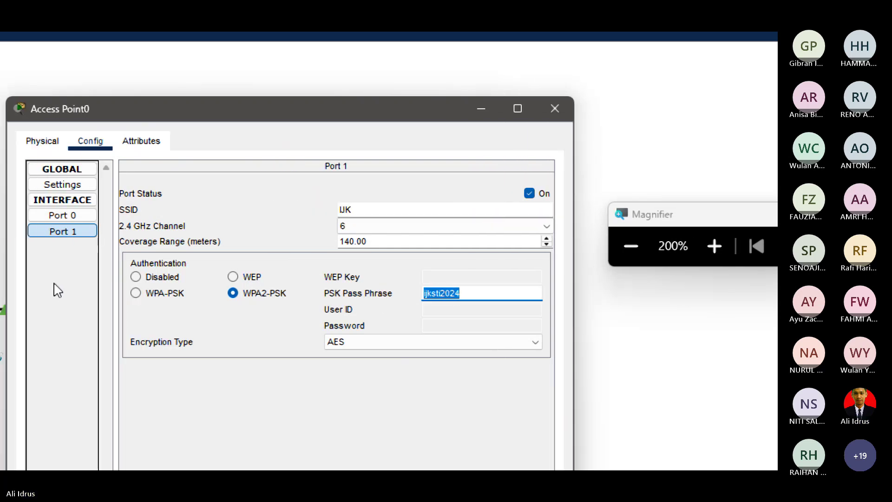
# Close Access Point0, swap Laptop2's wired module for a WPC300N card, and power it on.
pyautogui.click(558, 112)
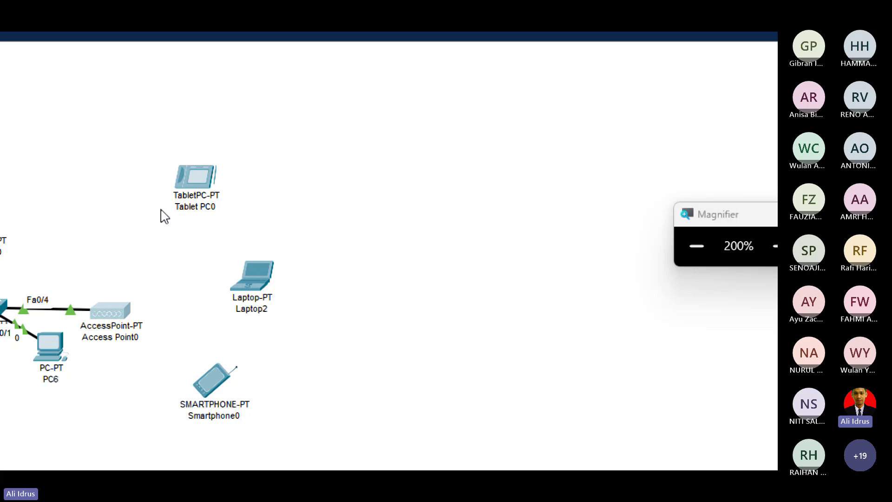
pyautogui.click(251, 284)
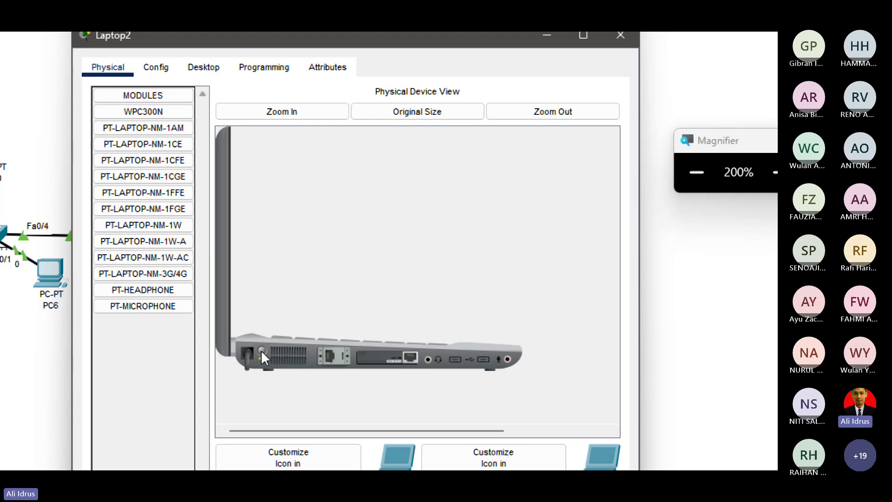
pyautogui.moveTo(365, 353); pyautogui.dragTo(147, 235)
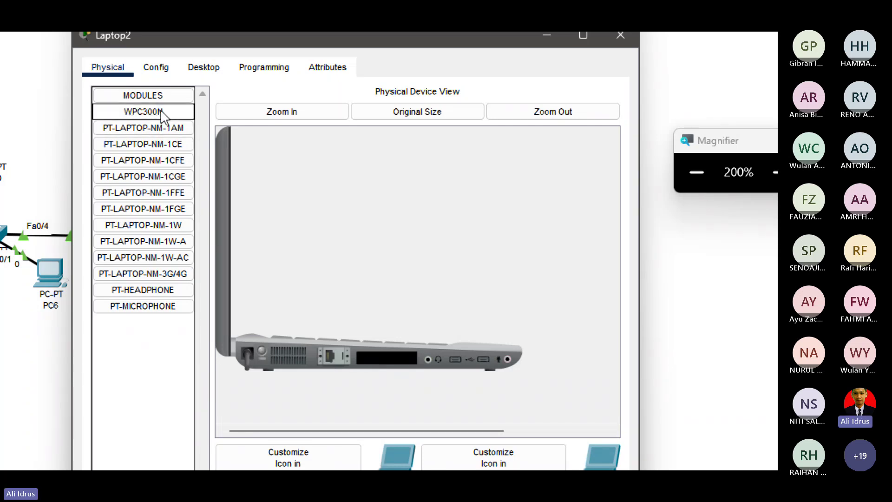
pyautogui.moveTo(161, 114); pyautogui.dragTo(391, 368)
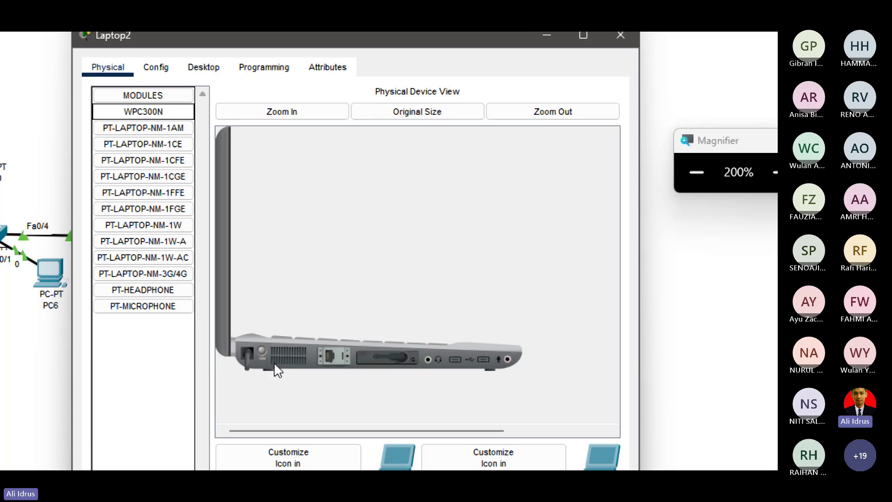
pyautogui.click(261, 350)
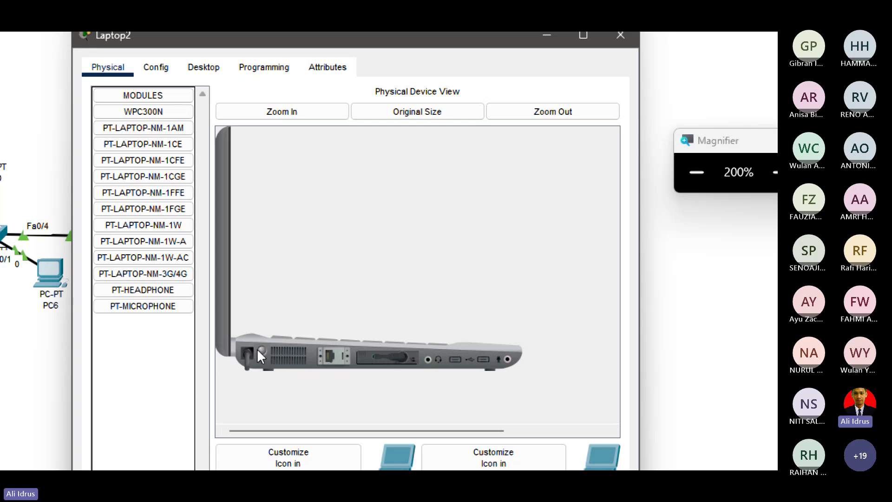
pyautogui.click(194, 69)
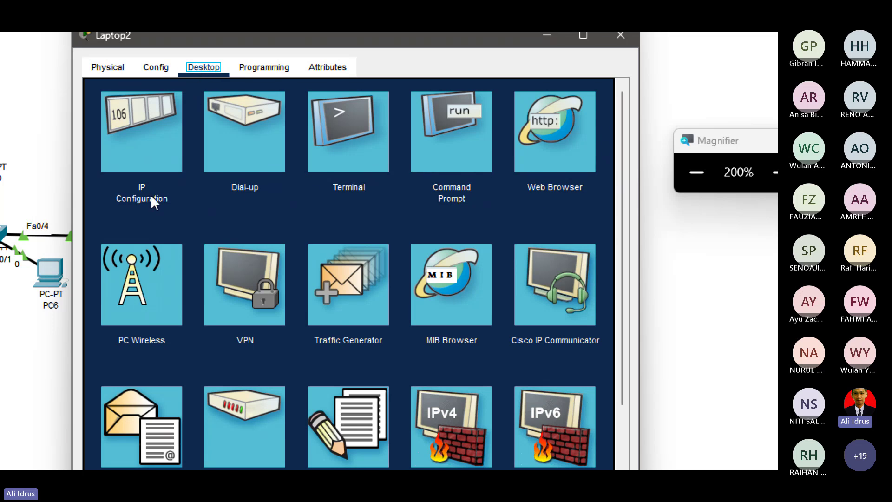
# Connect Laptop2's PC Wireless client to the IJK network using the WPA2 pre-shared key.
pyautogui.click(146, 290)
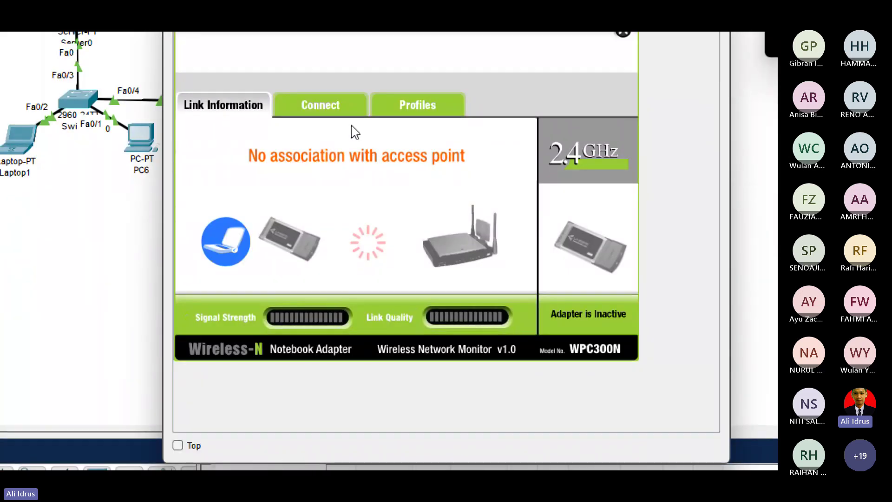
pyautogui.click(327, 109)
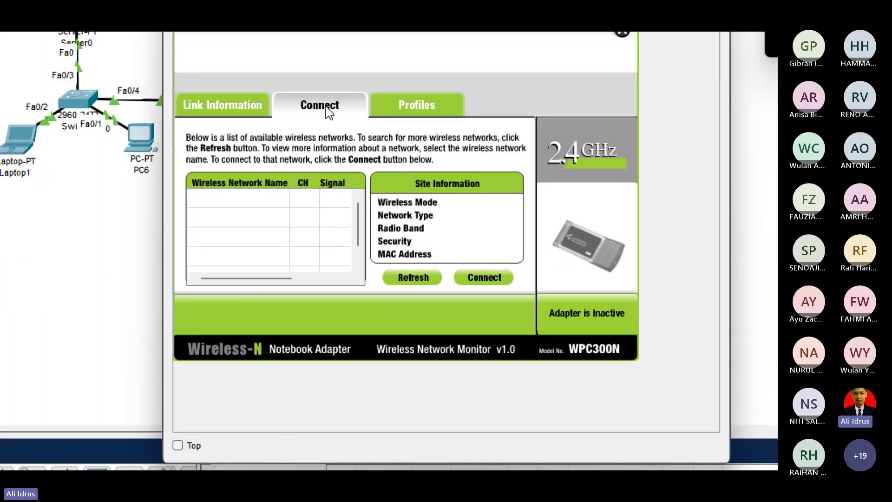
pyautogui.click(425, 274)
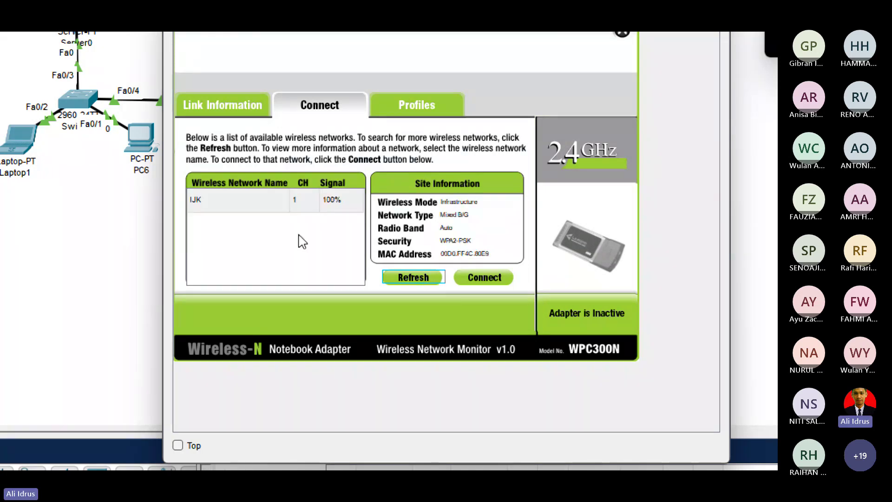
pyautogui.click(211, 207)
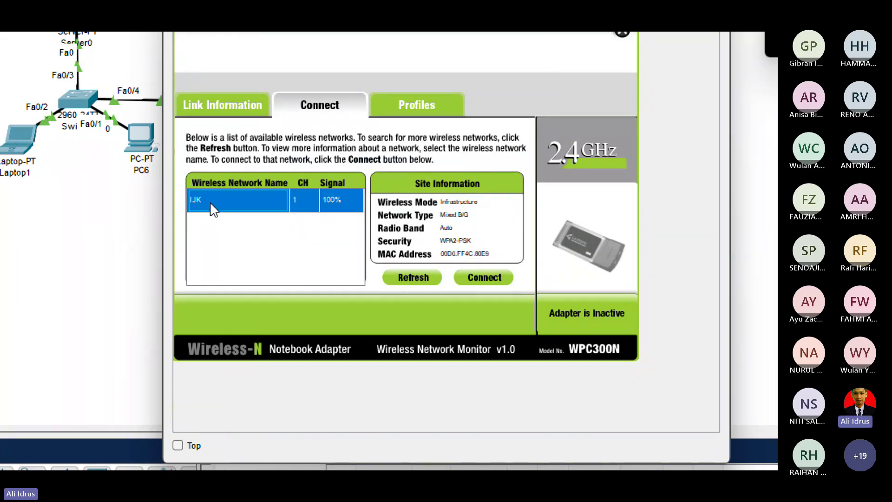
pyautogui.click(496, 279)
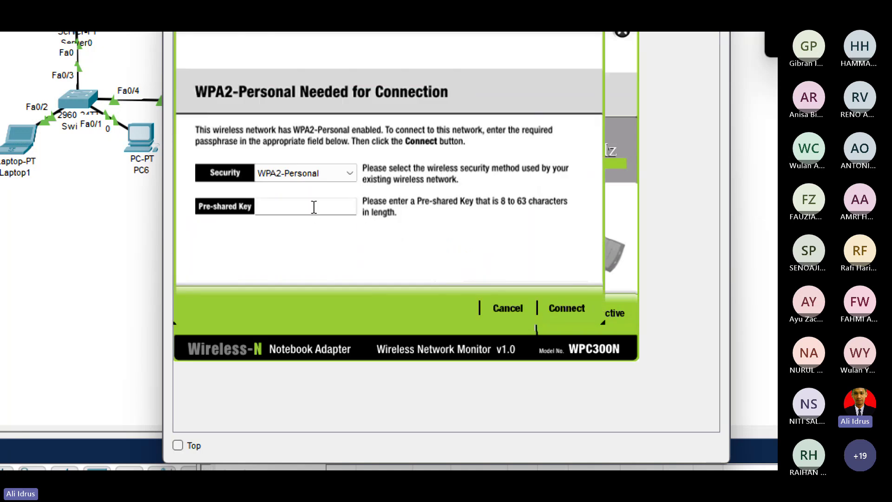
pyautogui.write('ijk')
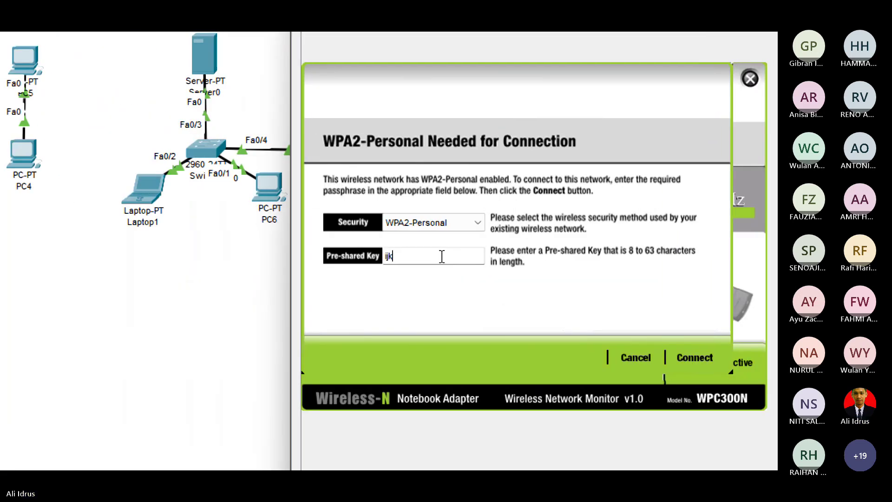
pyautogui.write('sti202')
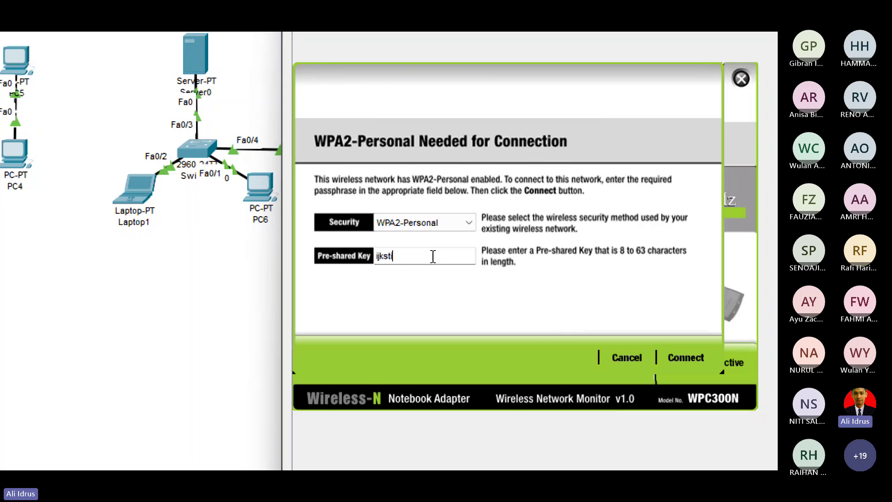
pyautogui.write('4')
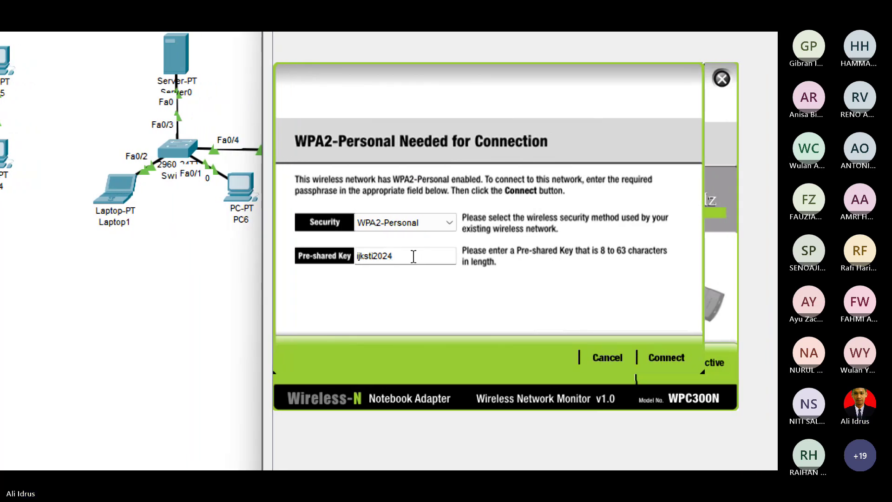
pyautogui.click(667, 358)
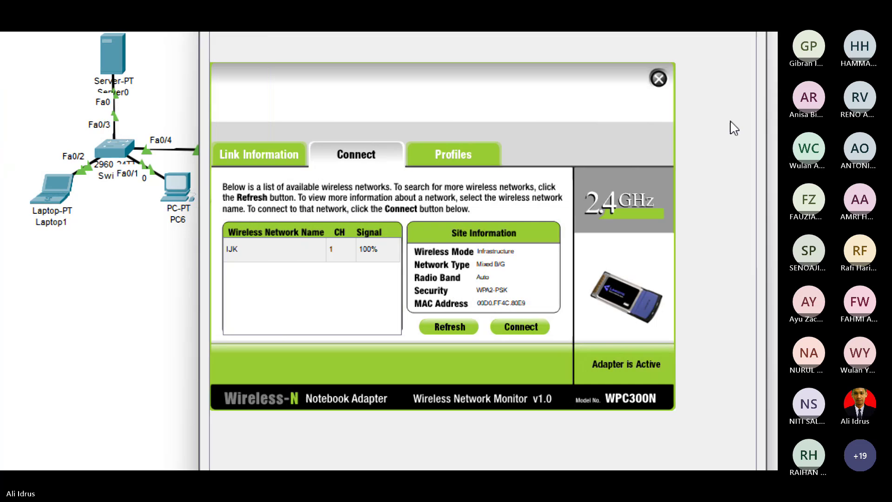
pyautogui.click(715, 79)
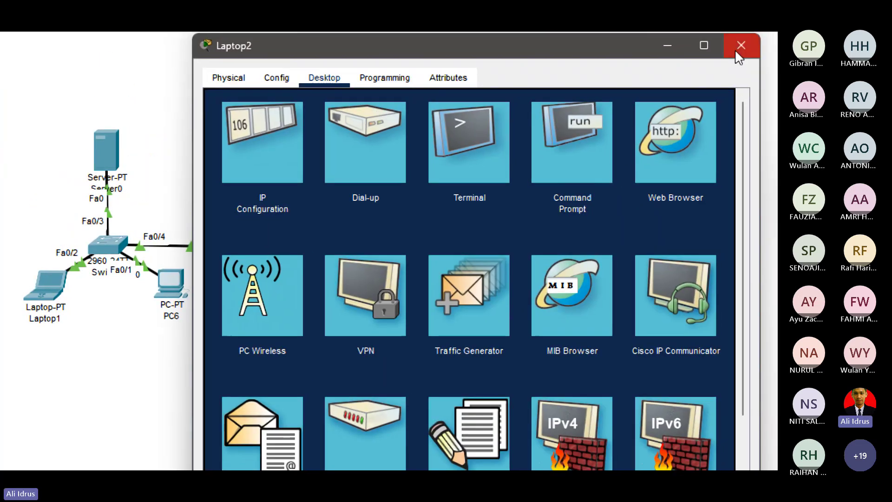
# Move Laptop2, check its DHCP IP configuration, then place Tablet PC0 above and Smartphone0 below it.
pyautogui.click(746, 43)
pyautogui.moveTo(389, 210); pyautogui.dragTo(429, 250)
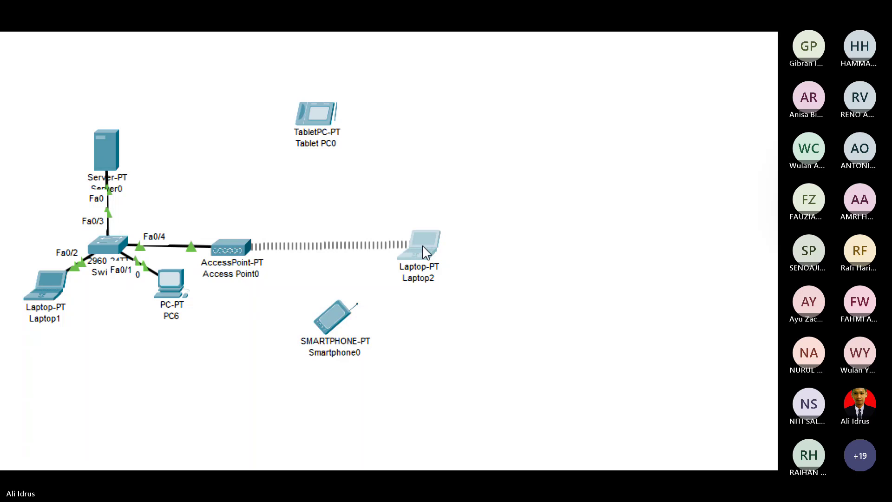
pyautogui.click(428, 250)
pyautogui.click(267, 148)
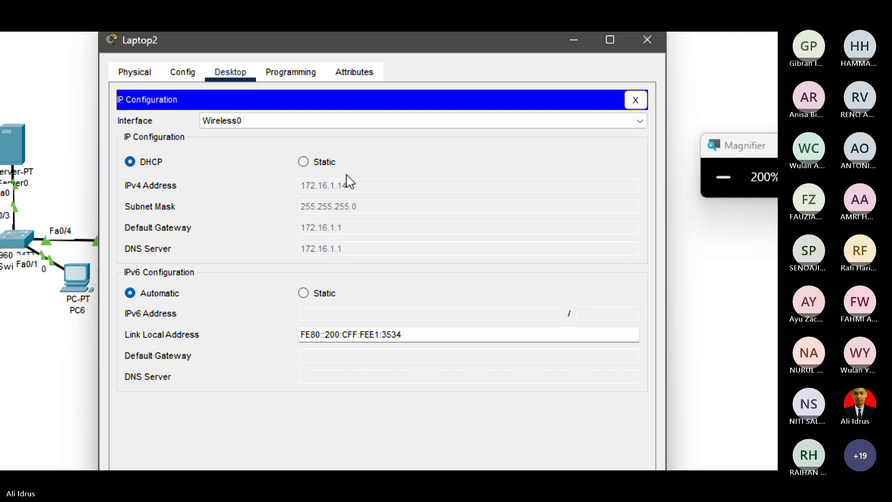
pyautogui.click(635, 100)
pyautogui.click(647, 40)
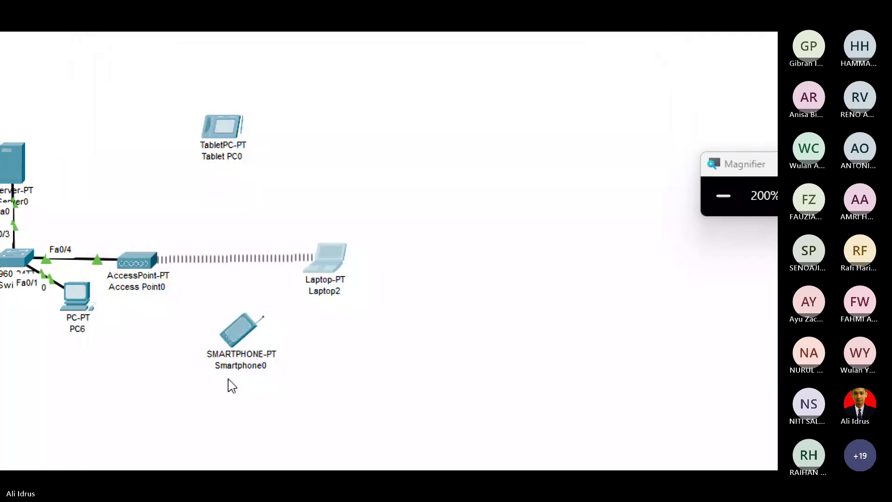
pyautogui.moveTo(240, 157); pyautogui.dragTo(354, 227)
pyautogui.moveTo(260, 346); pyautogui.dragTo(355, 332)
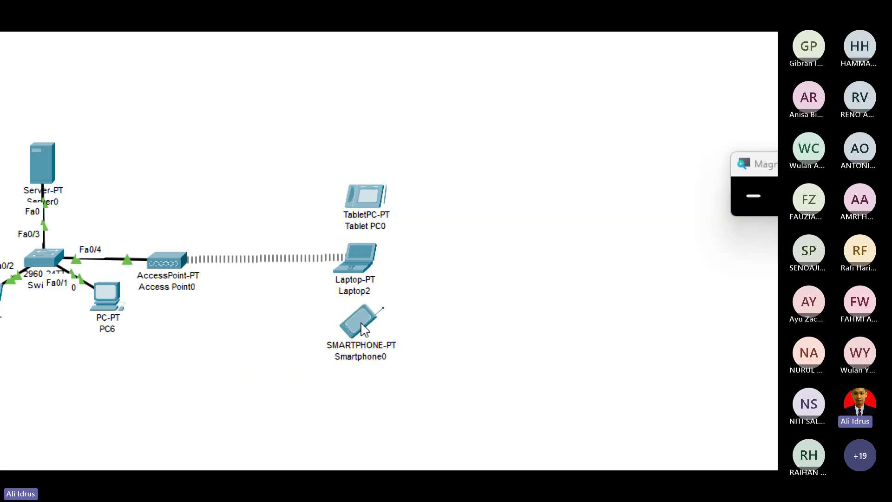
# Give Smartphone0's Wireless0 the SSID UK and WPA2-PSK security with the shared pass phrase.
pyautogui.click(360, 326)
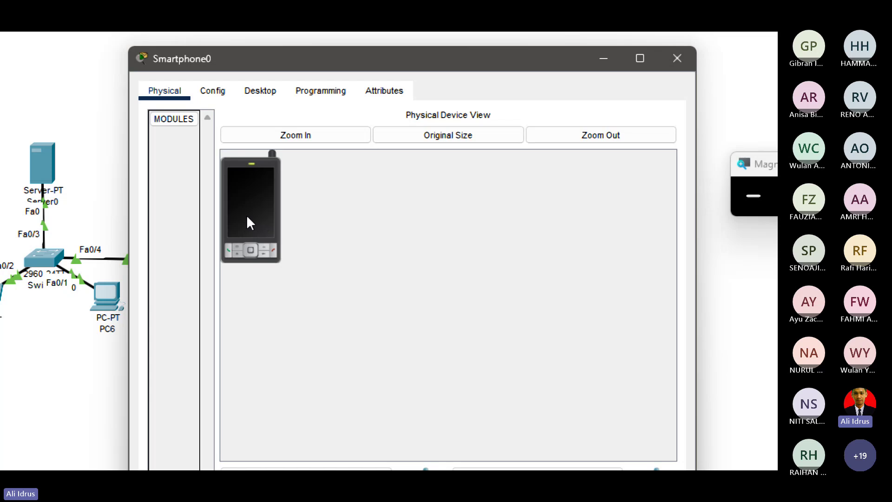
pyautogui.click(250, 90)
pyautogui.click(213, 88)
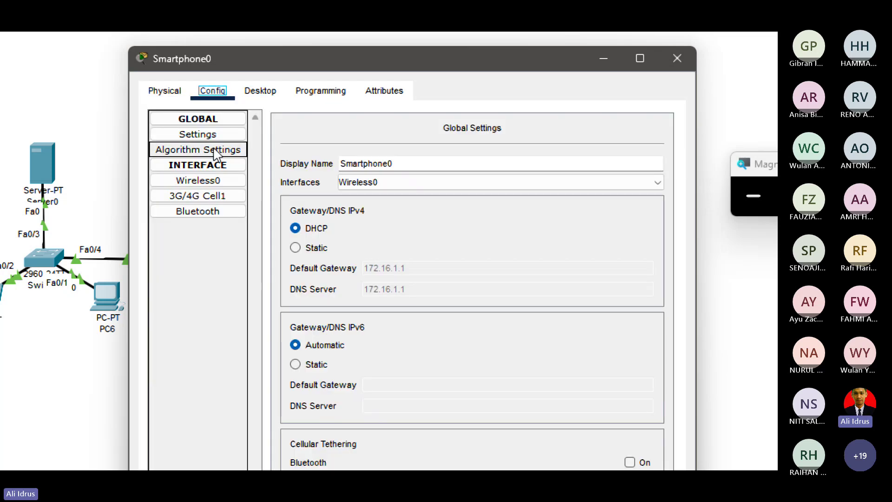
pyautogui.click(225, 182)
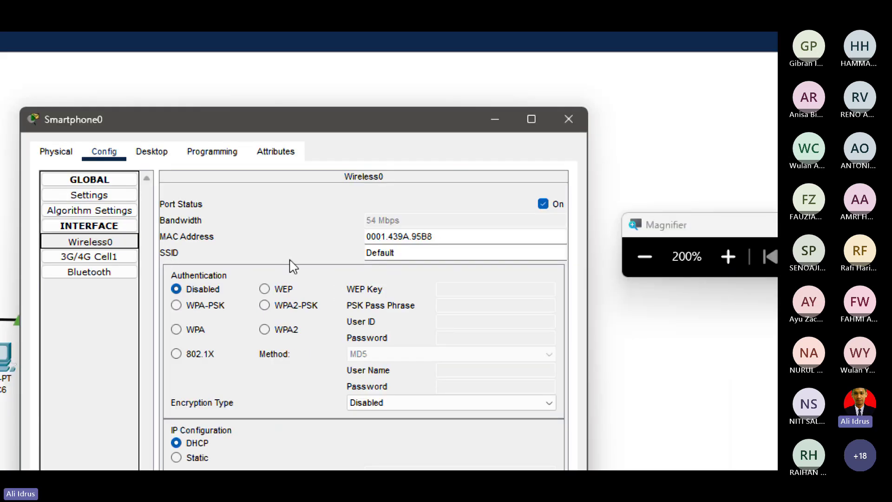
pyautogui.click(402, 252)
pyautogui.press('BackSpace')
pyautogui.press('BackSpace')
pyautogui.press('BackSpace')
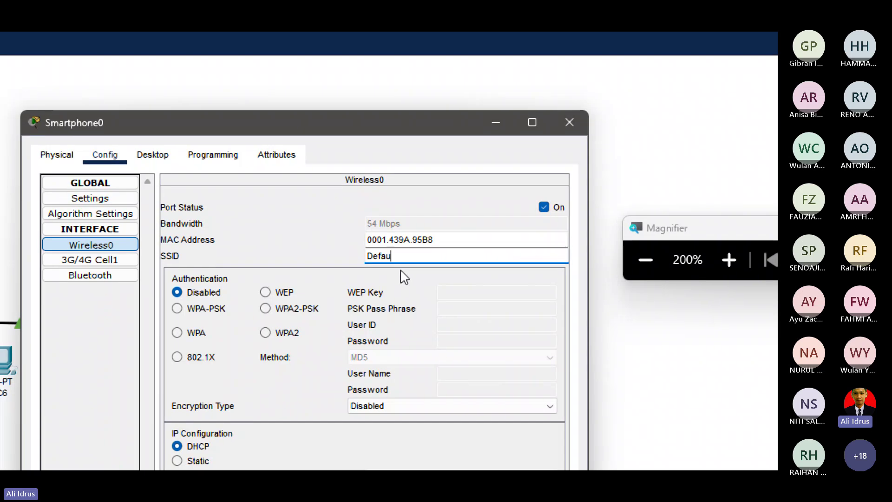
pyautogui.press('BackSpace')
pyautogui.press('BackSpace')
pyautogui.press('BackSpace')
pyautogui.press('BackSpace')
pyautogui.write('UK')
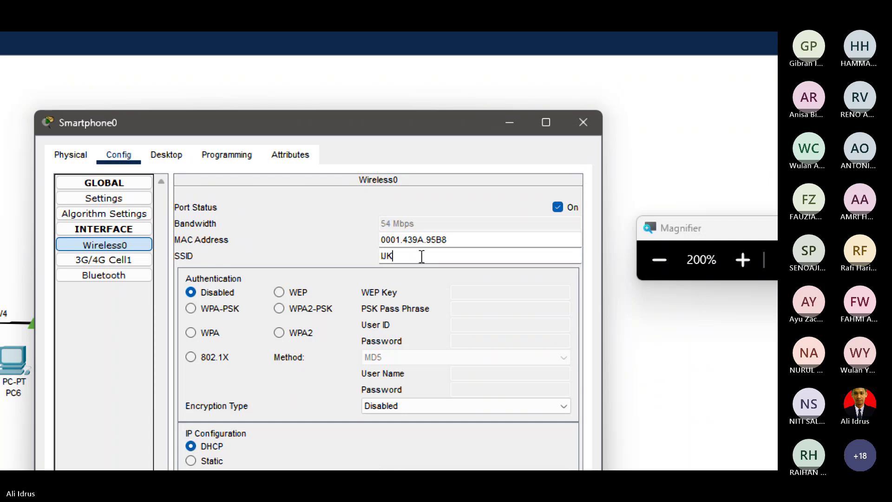
pyautogui.click(403, 255)
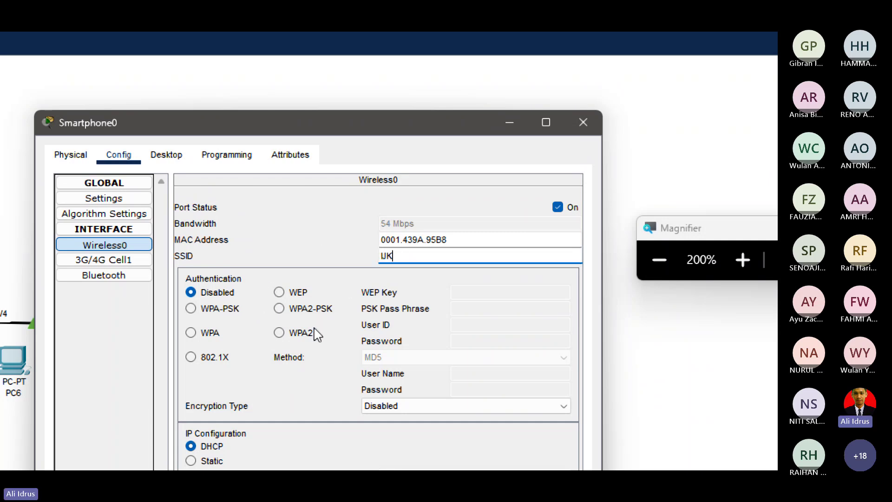
pyautogui.click(280, 309)
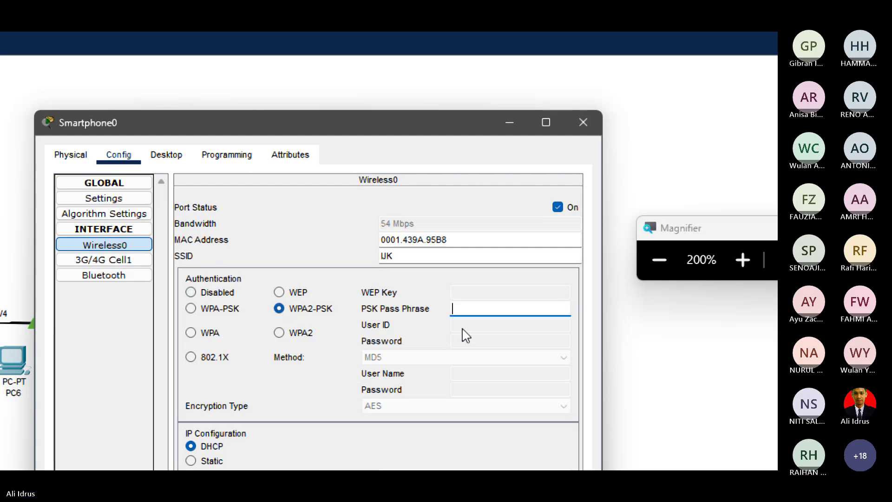
pyautogui.write('ijk')
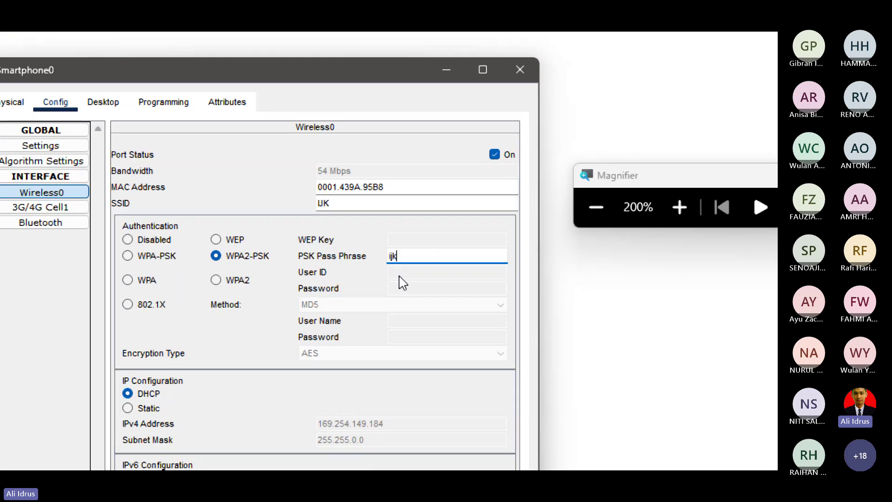
pyautogui.write('sti2024')
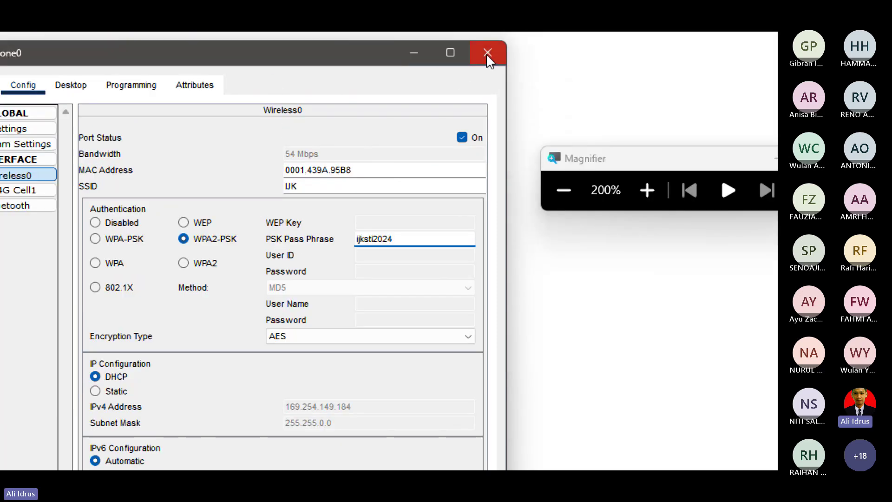
# Move Smartphone0 to link with Access Point0 and confirm its Wireless0 address is 172.16.1.12.
pyautogui.click(489, 56)
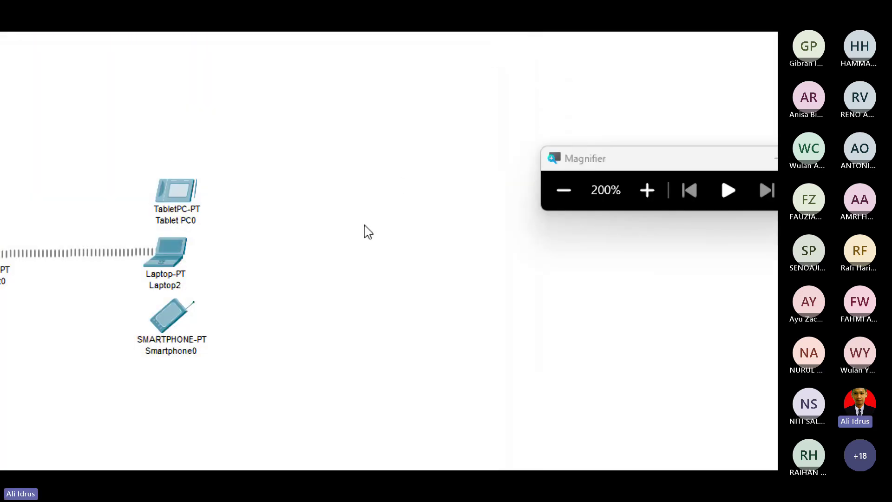
pyautogui.moveTo(174, 327)
pyautogui.mouseDown()
pyautogui.moveTo(181, 350)
pyautogui.moveTo(172, 341)
pyautogui.mouseUp()
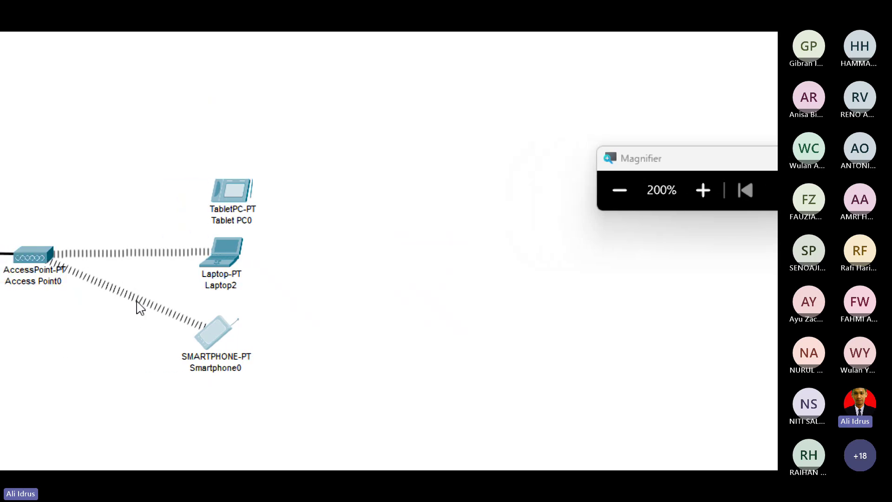
pyautogui.click(215, 333)
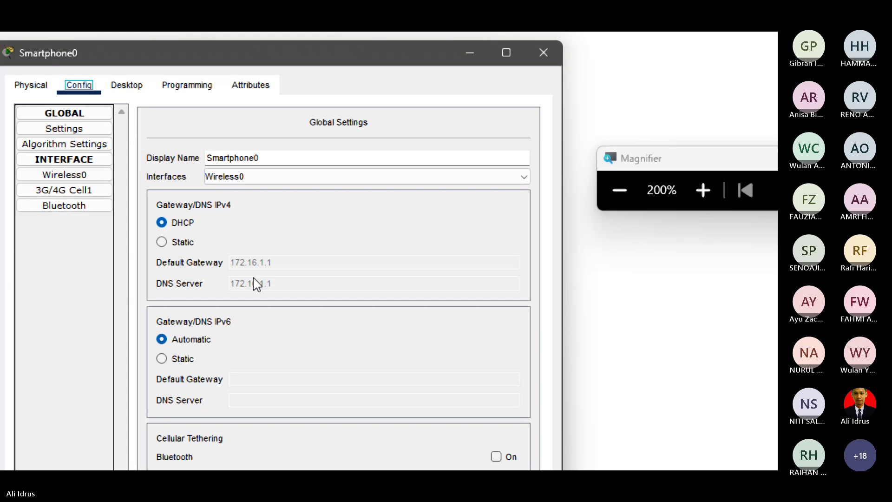
pyautogui.hotkey('ctrl', 'alt', 'space')
pyautogui.click(89, 197)
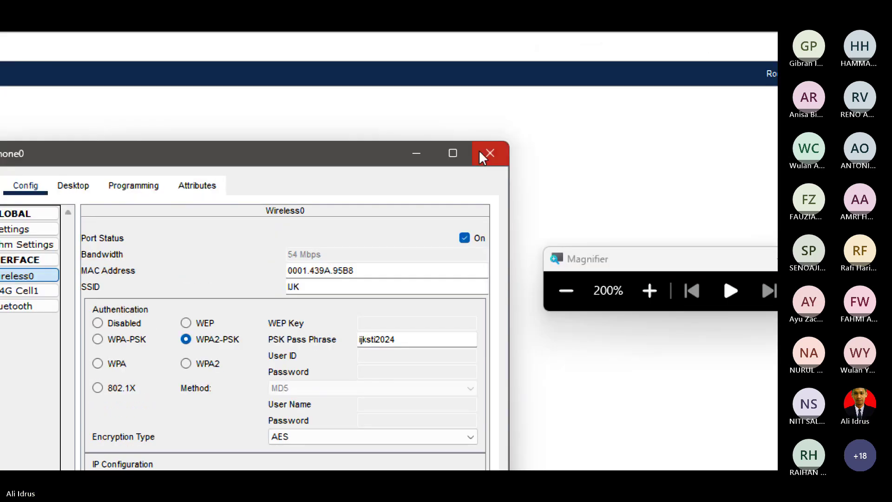
pyautogui.click(486, 154)
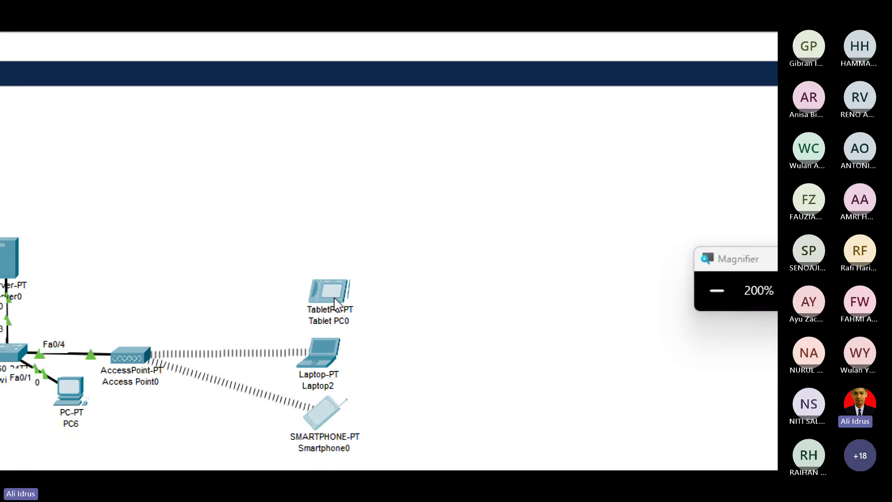
# Set Tablet PC0's Wireless0 to SSID UK with WPA2-PSK and the shared pass phrase.
pyautogui.click(334, 295)
pyautogui.click(176, 185)
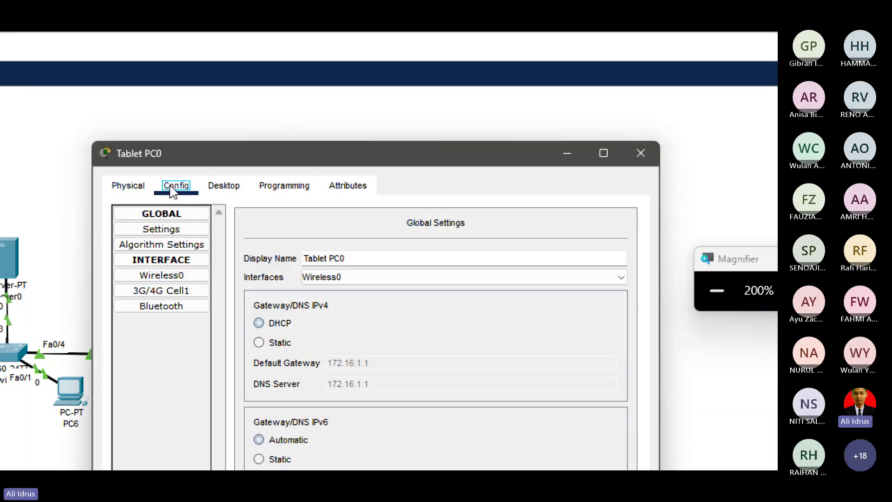
pyautogui.click(162, 275)
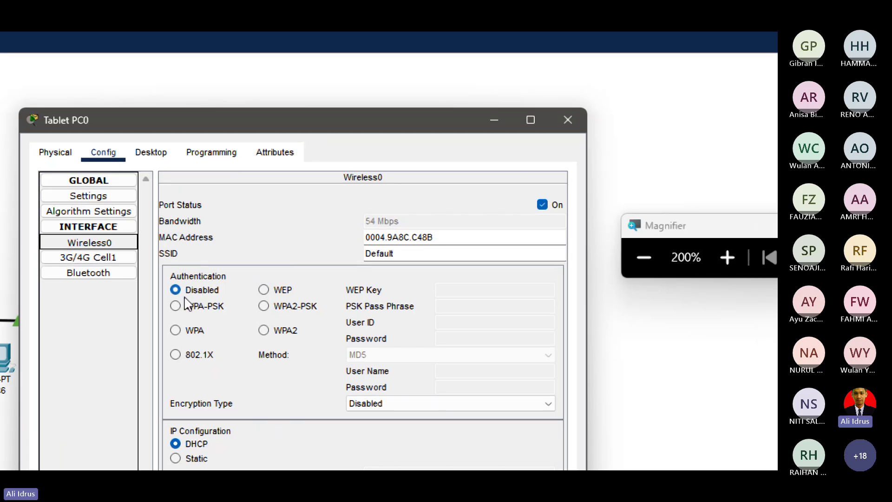
pyautogui.click(400, 254)
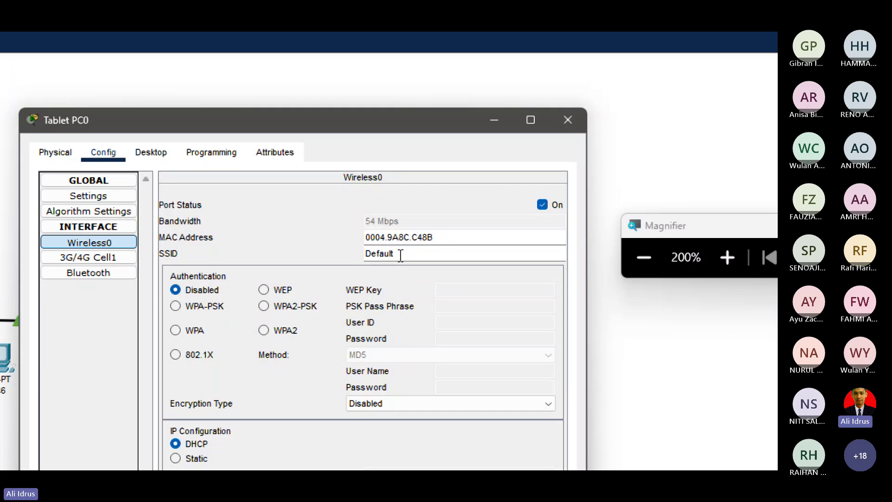
pyautogui.press('BackSpace')
pyautogui.press('BackSpace')
pyautogui.press('BackSpace')
pyautogui.press('BackSpace')
pyautogui.press('BackSpace')
pyautogui.press('BackSpace')
pyautogui.press('BackSpace')
pyautogui.write('UK')
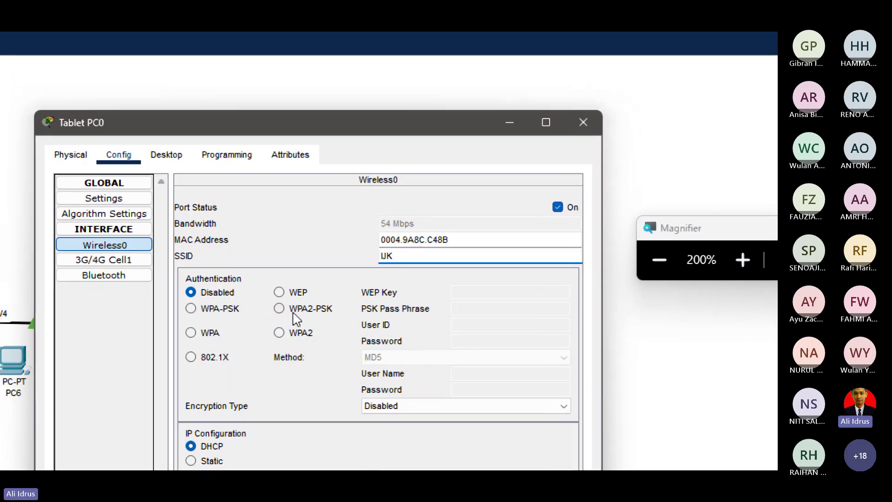
pyautogui.click(284, 309)
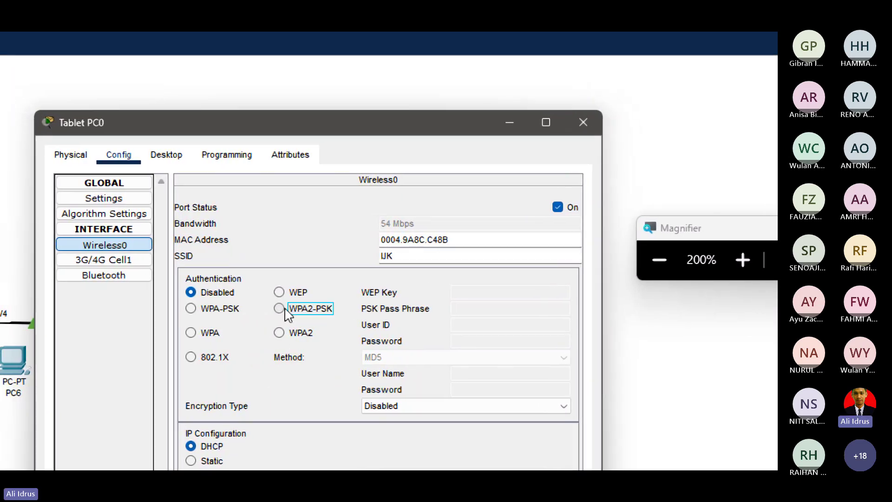
pyautogui.click(470, 309)
pyautogui.write('ijk')
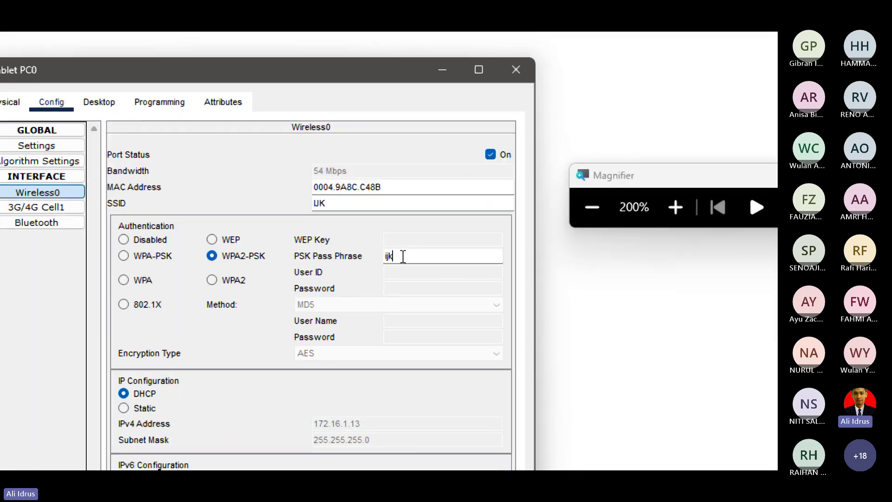
pyautogui.write('sti2024')
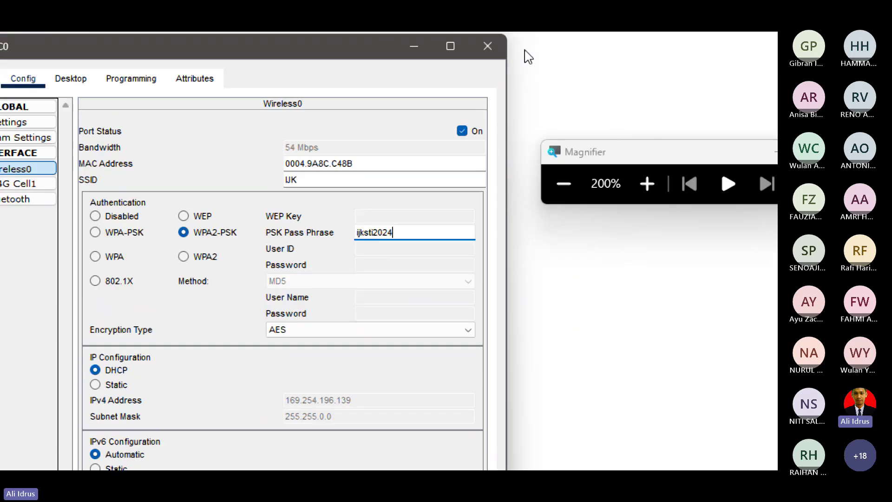
pyautogui.click(490, 52)
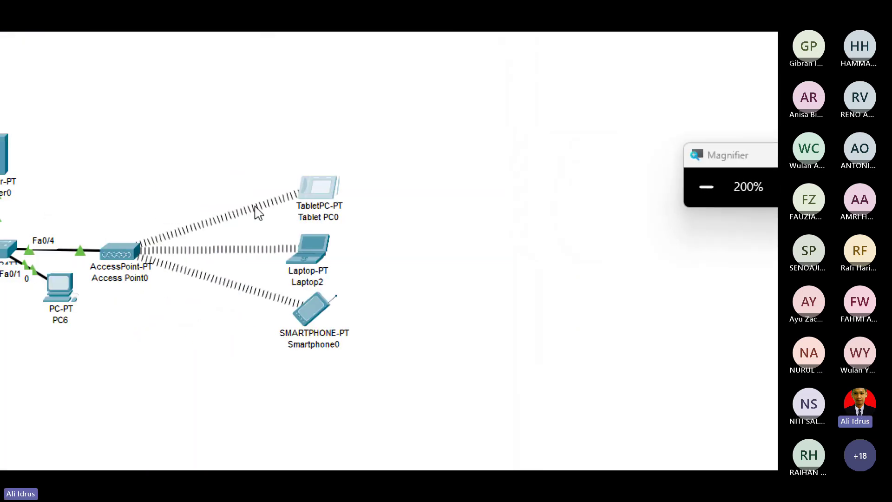
# Confirm Tablet PC0's Wireless0 got DHCP address 172.16.1.13, then pick the Add Simple PDU tool.
pyautogui.click(324, 193)
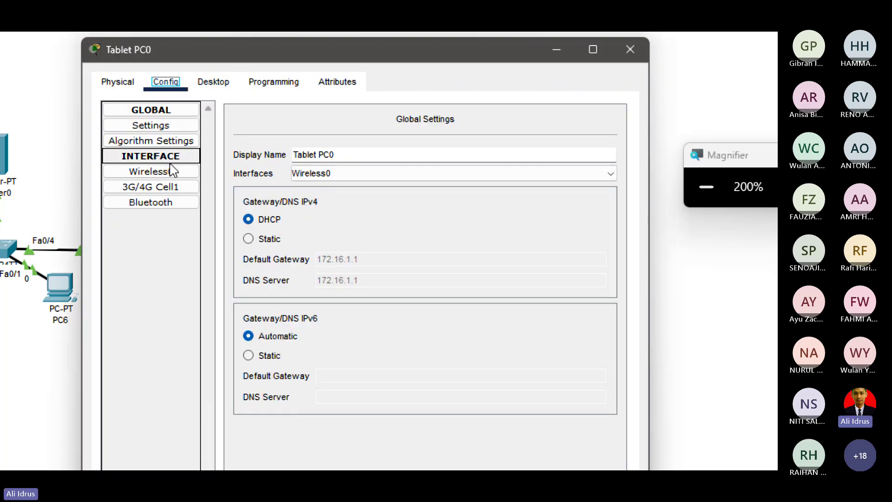
pyautogui.click(172, 171)
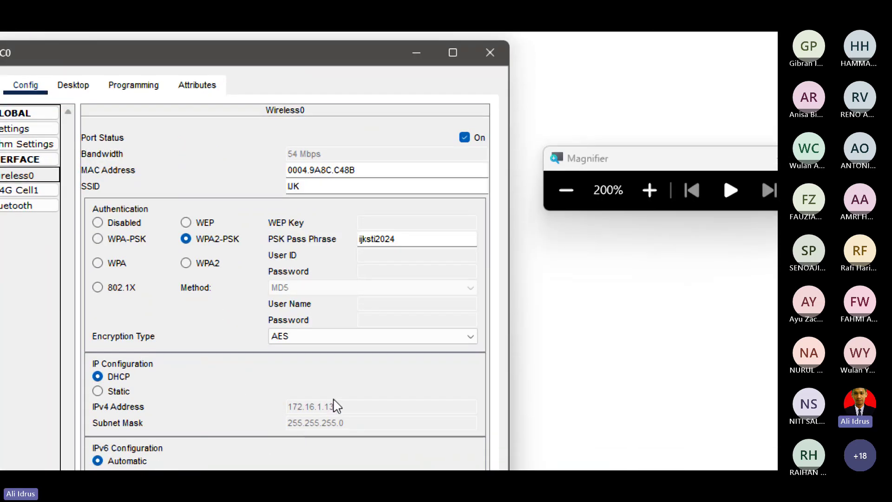
pyautogui.click(490, 53)
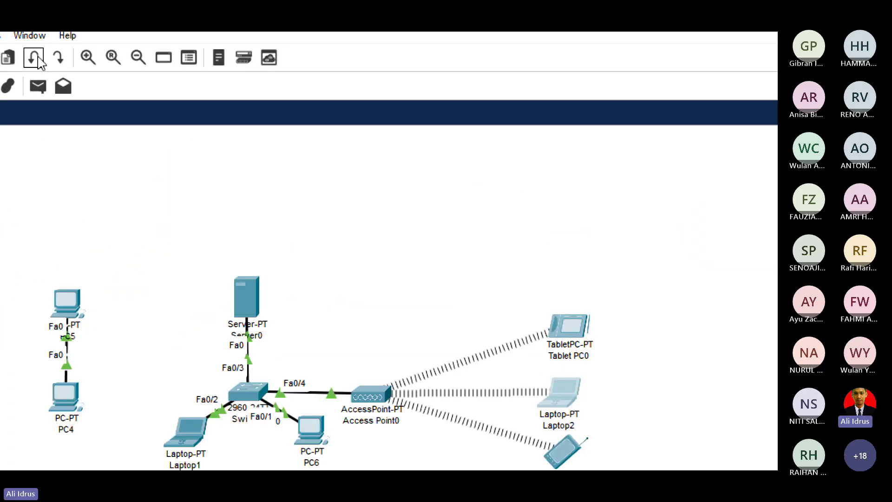
pyautogui.click(38, 86)
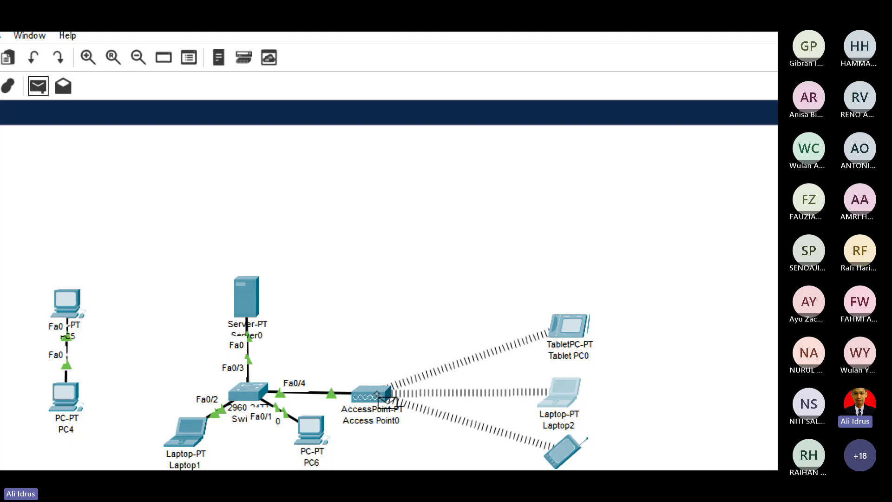
# Send a test packet from Server0 to Tablet PC0, then clear the earlier PDU results.
pyautogui.click(369, 394)
pyautogui.click(644, 455)
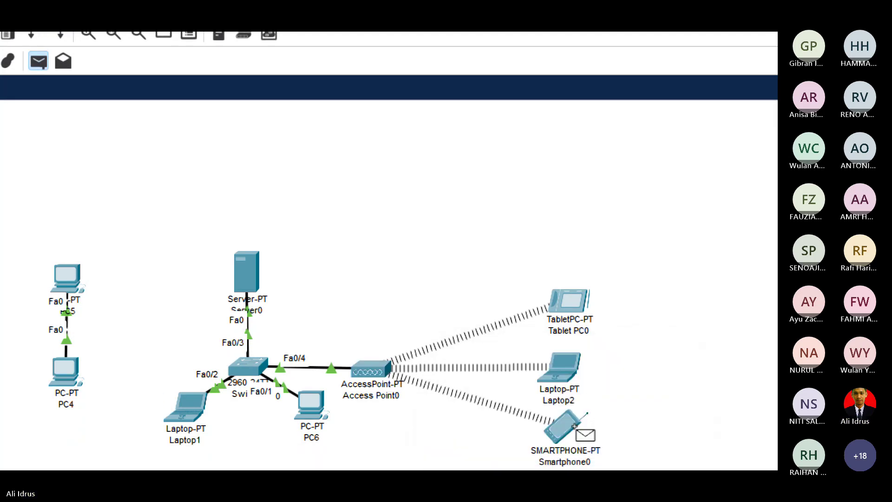
pyautogui.click(252, 272)
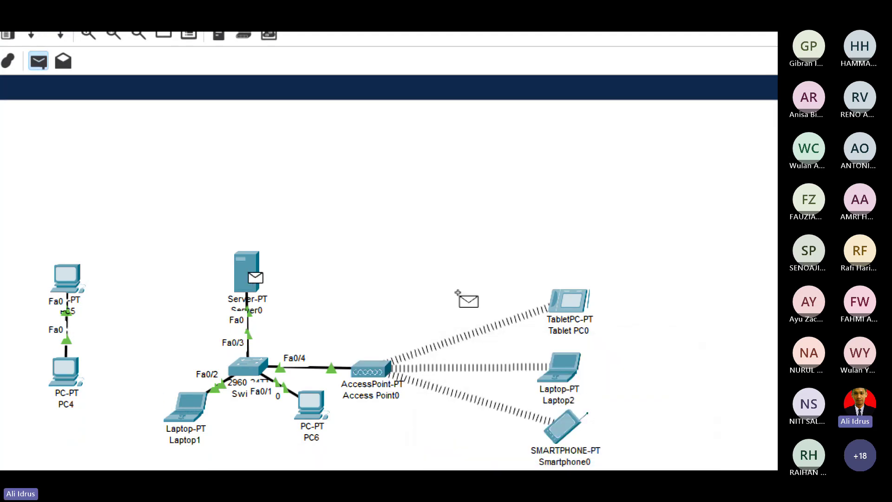
pyautogui.click(579, 306)
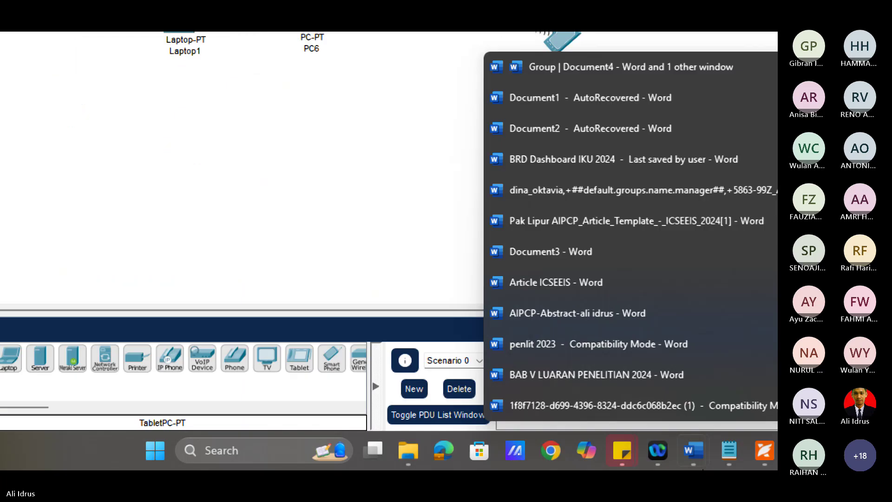
pyautogui.click(421, 394)
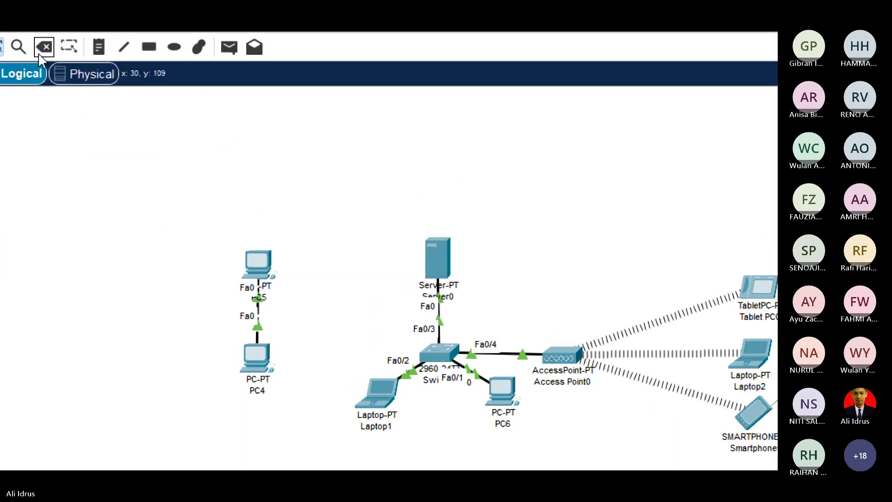
# Send new test packets from Server0 to Tablet PC0 and from Laptop2 to Server0.
pyautogui.click(254, 53)
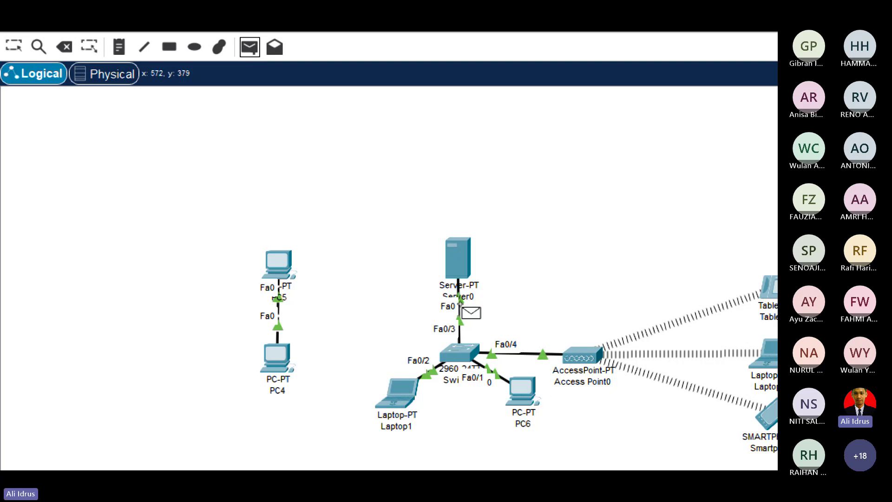
pyautogui.click(468, 265)
pyautogui.click(678, 291)
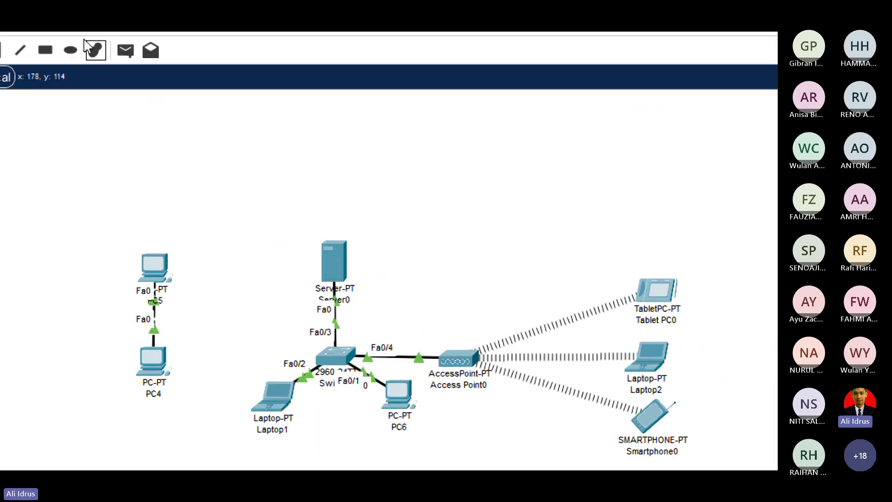
pyautogui.click(126, 49)
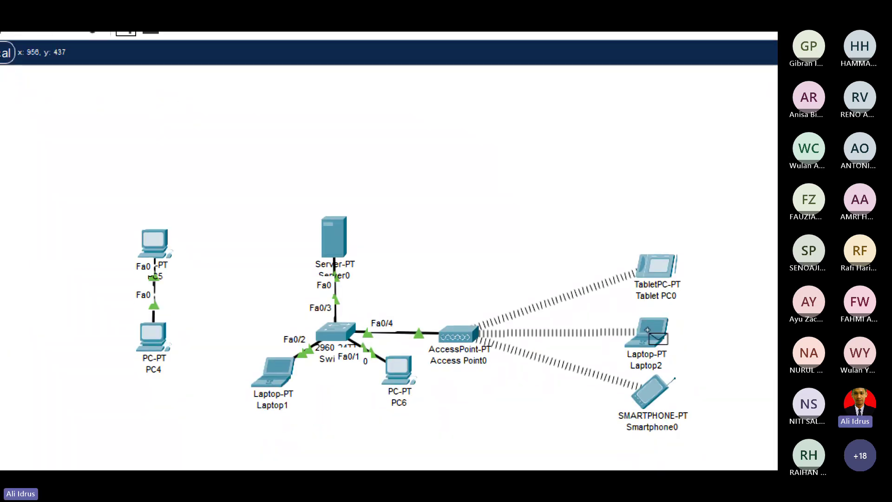
pyautogui.click(647, 330)
pyautogui.click(346, 239)
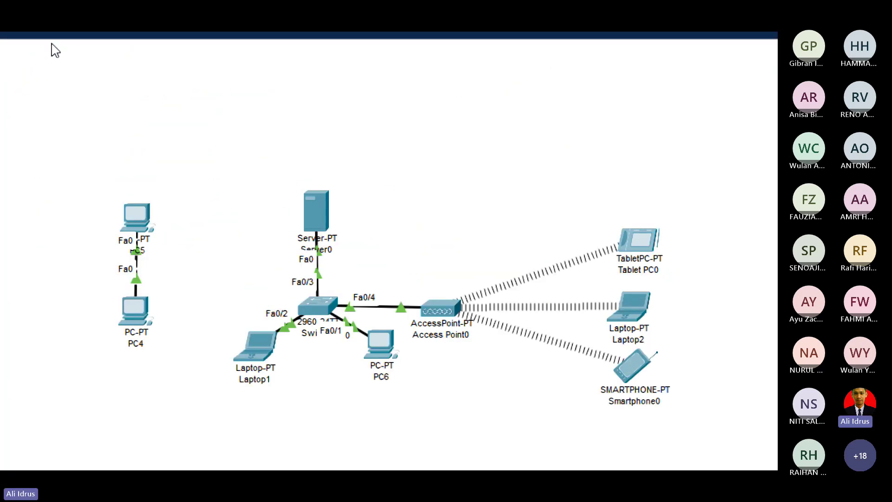
# Send a test packet from Server0 to Smartphone0 and open Smartphone0's window.
pyautogui.click(116, 62)
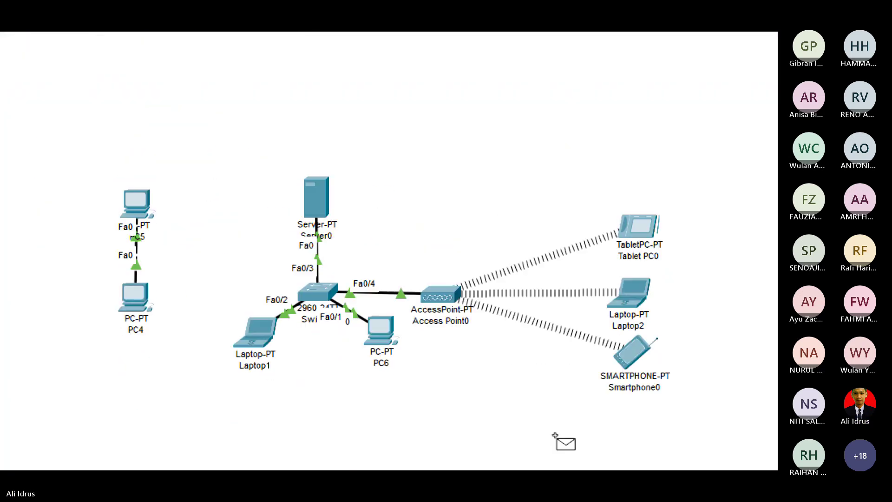
pyautogui.click(315, 195)
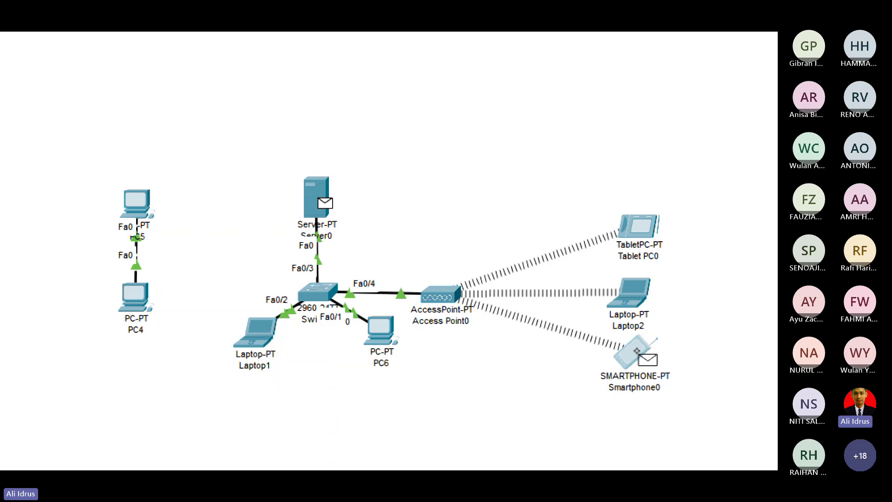
pyautogui.click(637, 351)
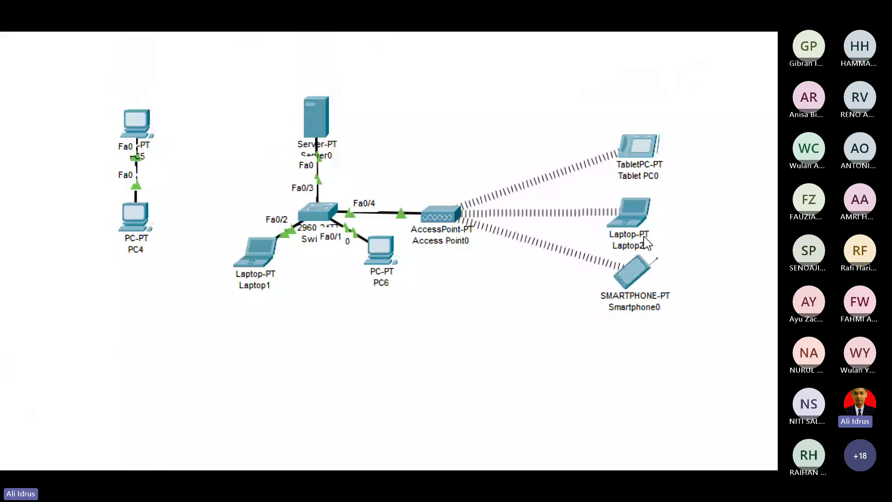
pyautogui.click(641, 274)
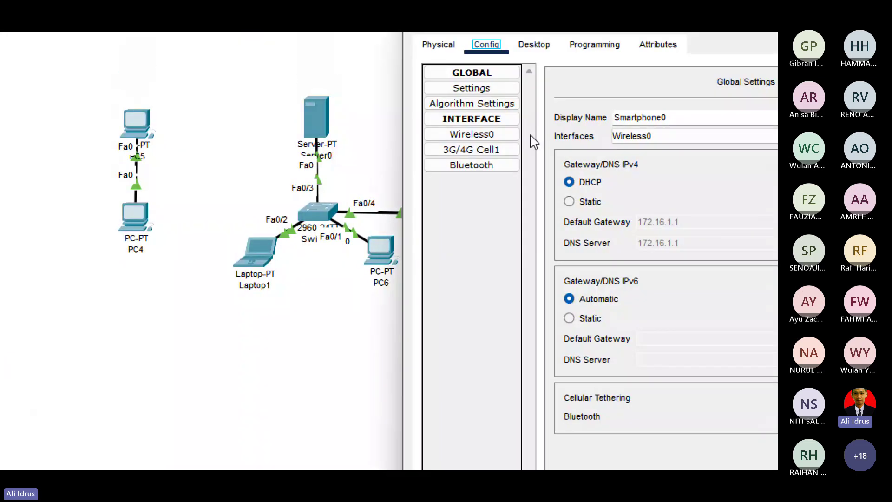
pyautogui.click(536, 47)
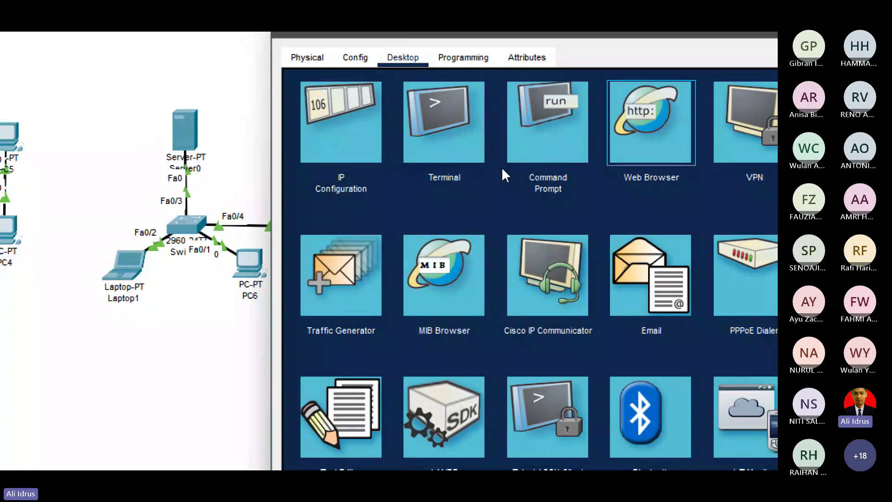
pyautogui.click(641, 170)
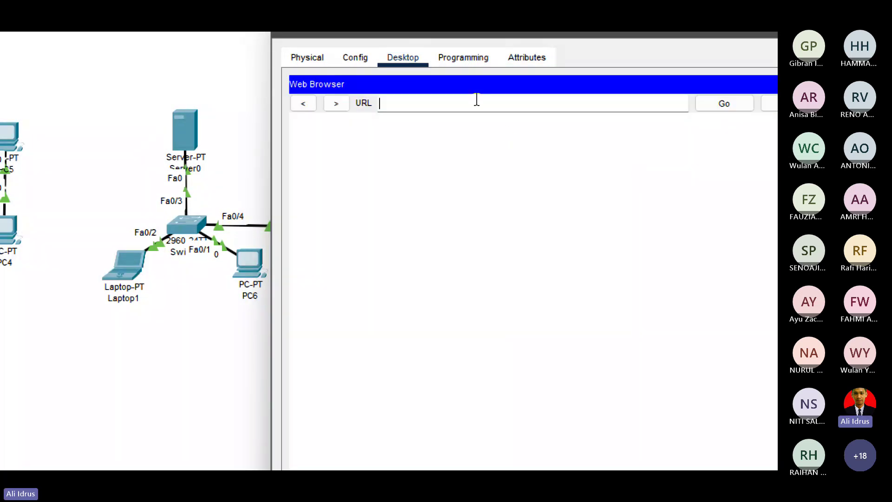
pyautogui.write('www.')
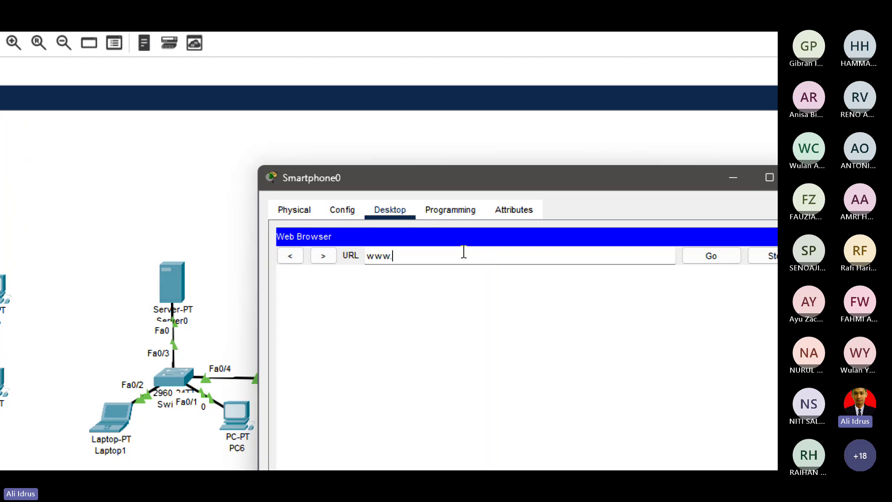
pyautogui.write('st')
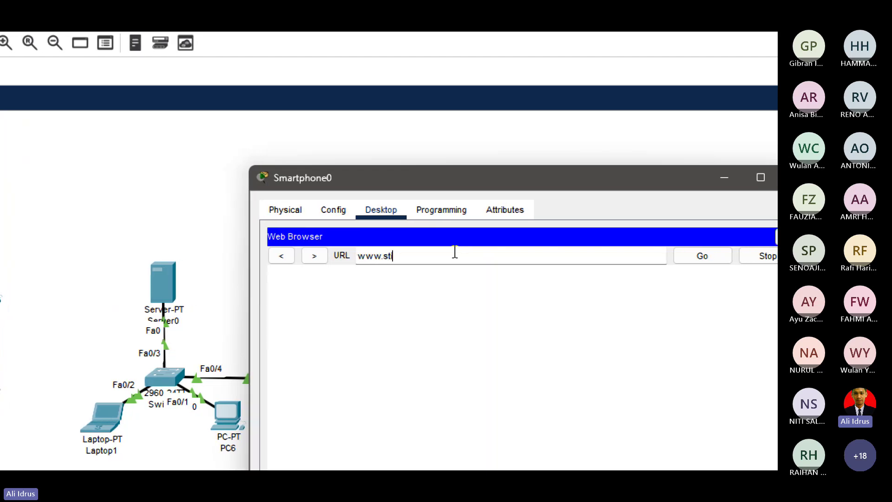
pyautogui.write('i.co')
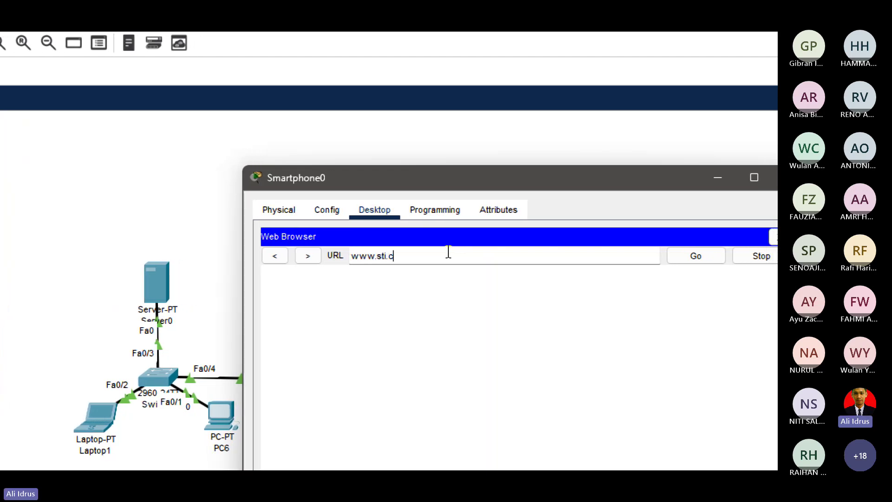
pyautogui.write('m')
pyautogui.press('Return')
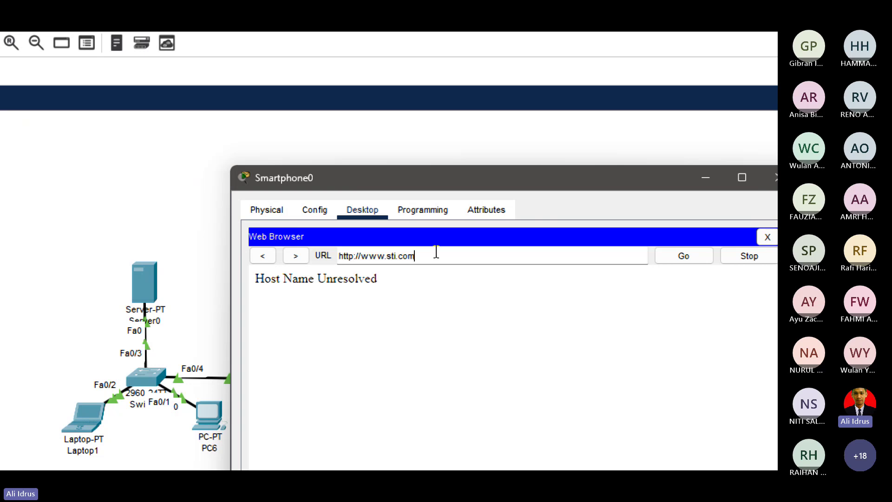
pyautogui.press('BackSpace')
pyautogui.press('BackSpace')
pyautogui.press('BackSpace')
pyautogui.press('BackSpace')
pyautogui.press('BackSpace')
pyautogui.press('BackSpace')
pyautogui.press('BackSpace')
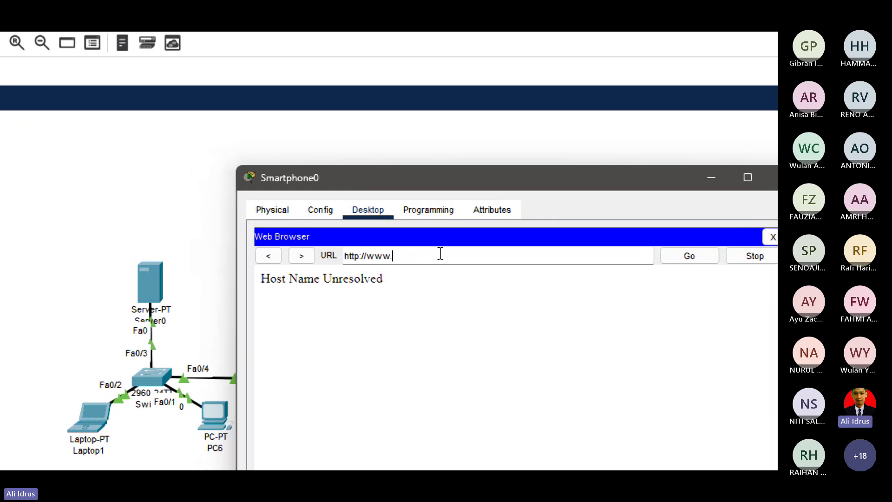
pyautogui.write('ijk.com')
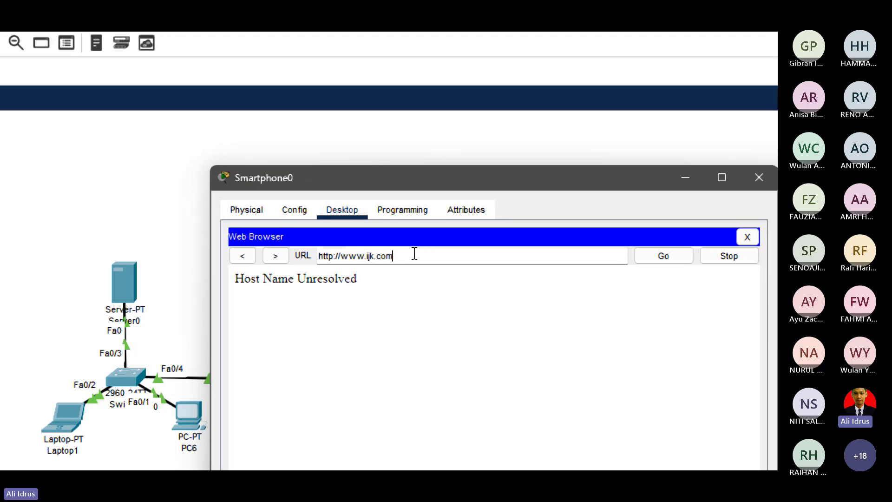
pyautogui.press('Return')
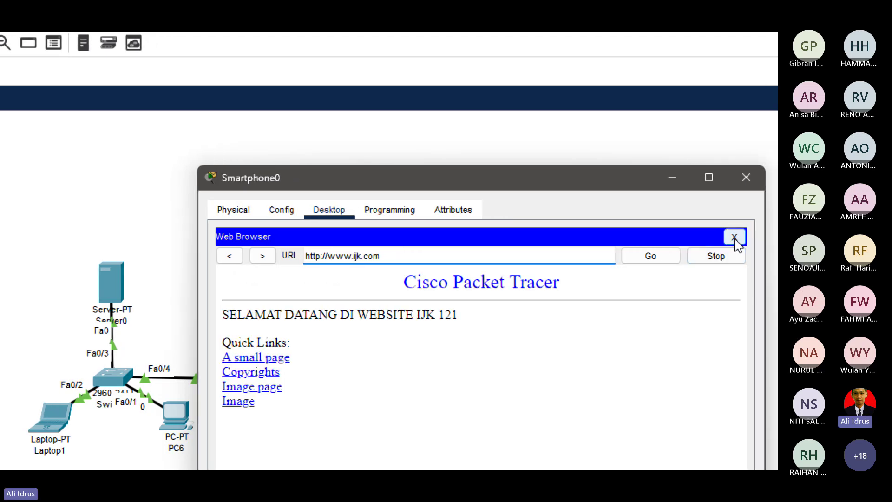
pyautogui.click(730, 177)
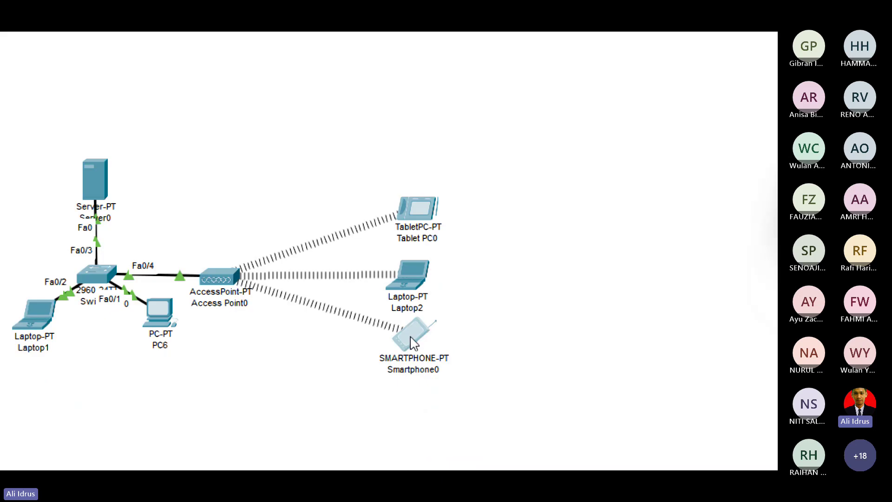
# Reposition Laptop2, Tablet PC0 and Smartphone0 around Access Point0, then open Server0.
pyautogui.moveTo(412, 263); pyautogui.dragTo(449, 258)
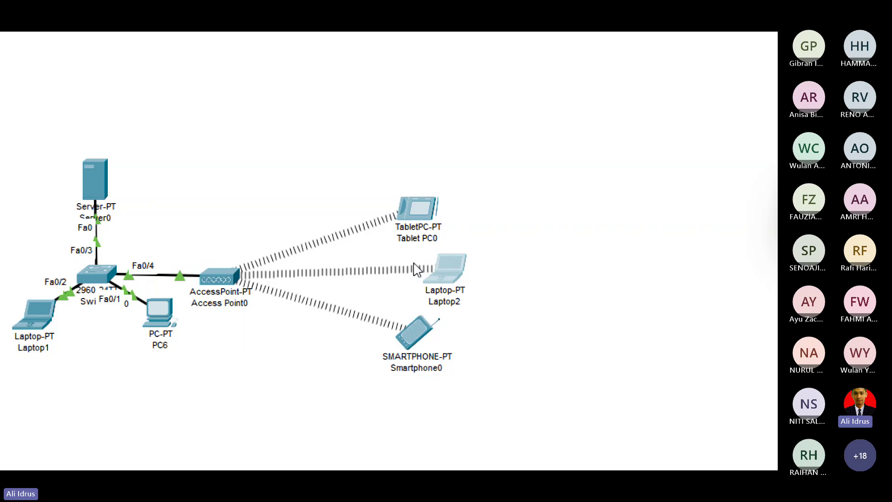
pyautogui.moveTo(428, 215); pyautogui.dragTo(384, 223)
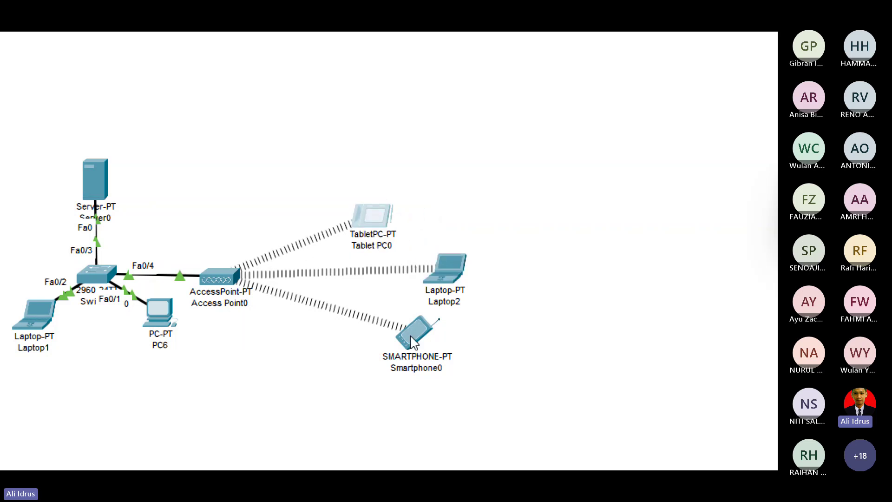
pyautogui.moveTo(403, 341); pyautogui.dragTo(365, 312)
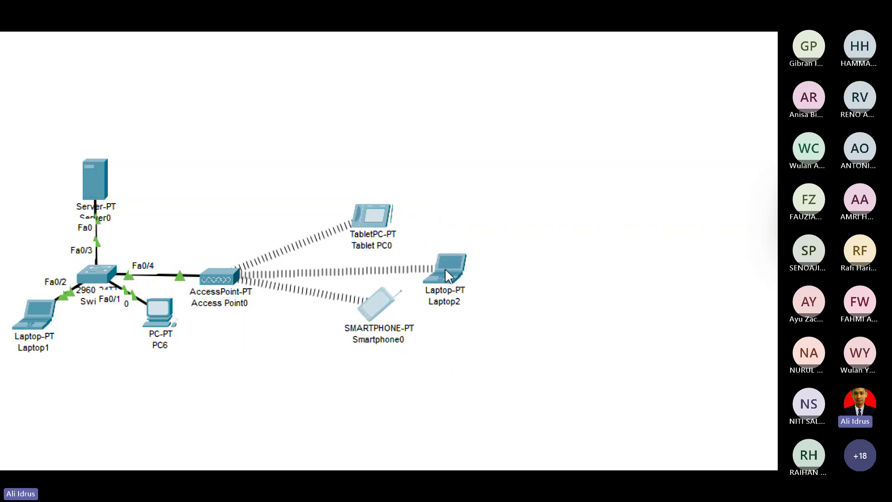
pyautogui.moveTo(445, 269); pyautogui.dragTo(431, 261)
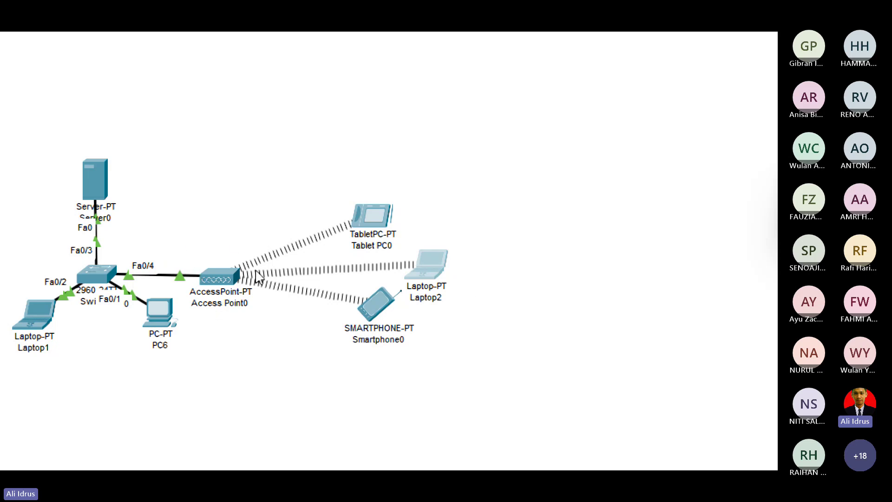
pyautogui.hscroll(-2, 28, 263)
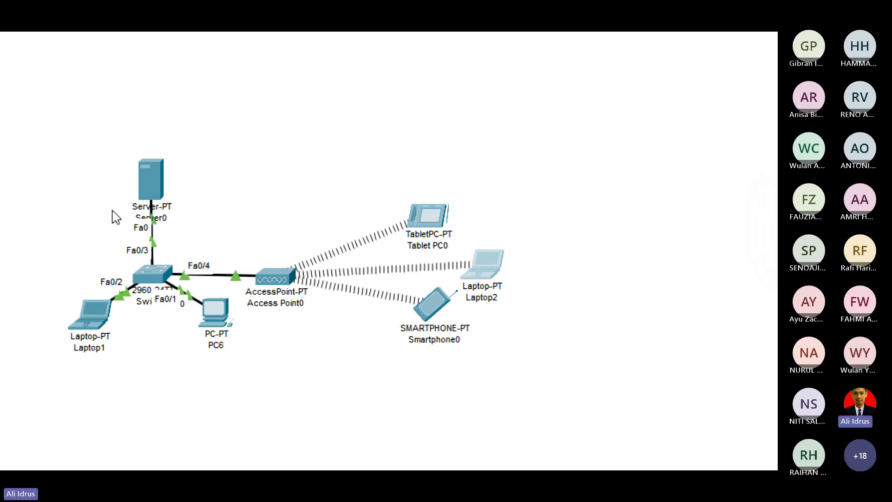
pyautogui.click(162, 191)
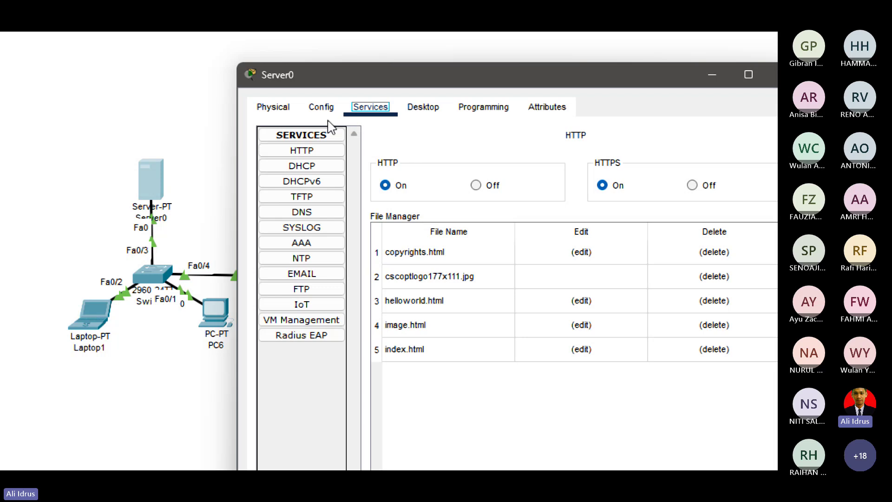
# Set ijk.com as the domain name of Server0's EMAIL service.
pyautogui.click(302, 276)
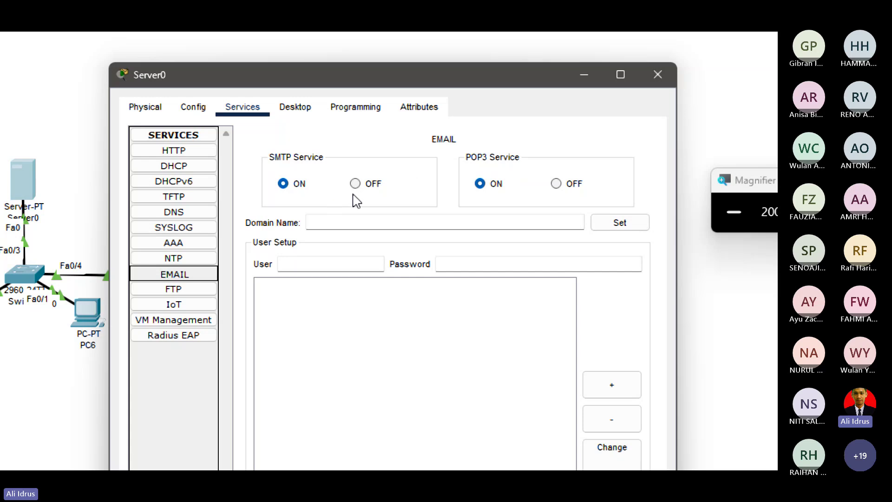
pyautogui.click(335, 221)
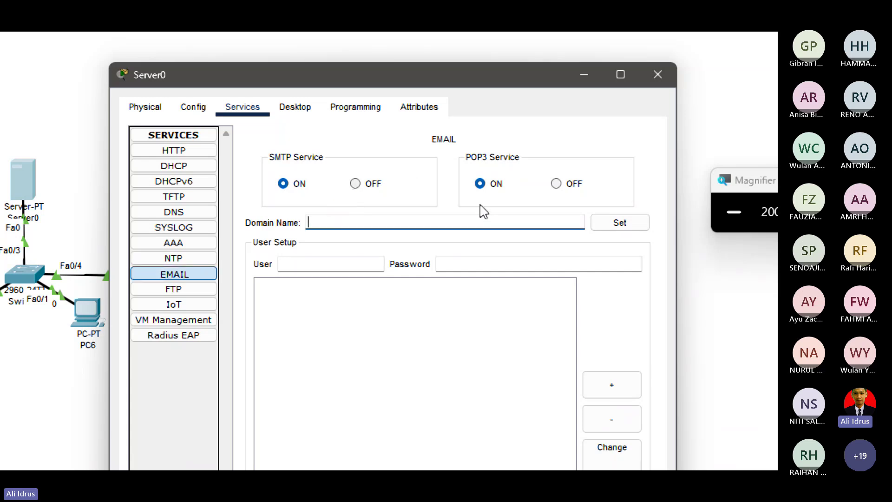
pyautogui.write('ijk')
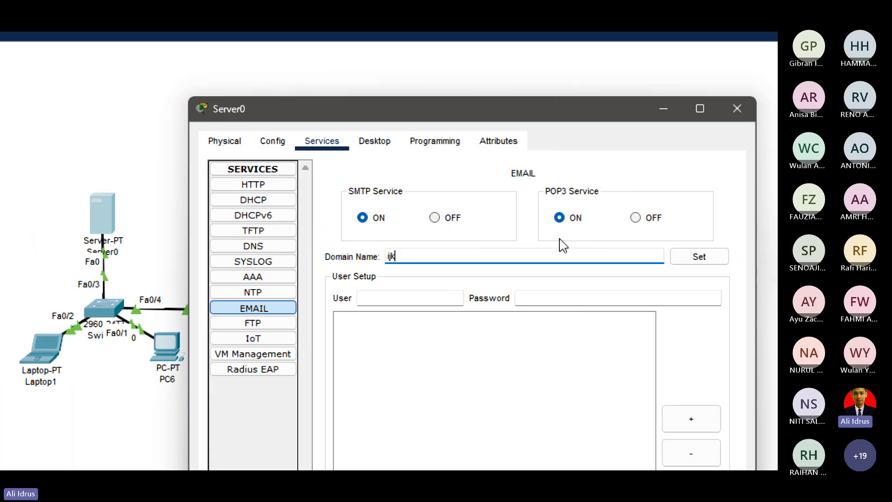
pyautogui.write('.com')
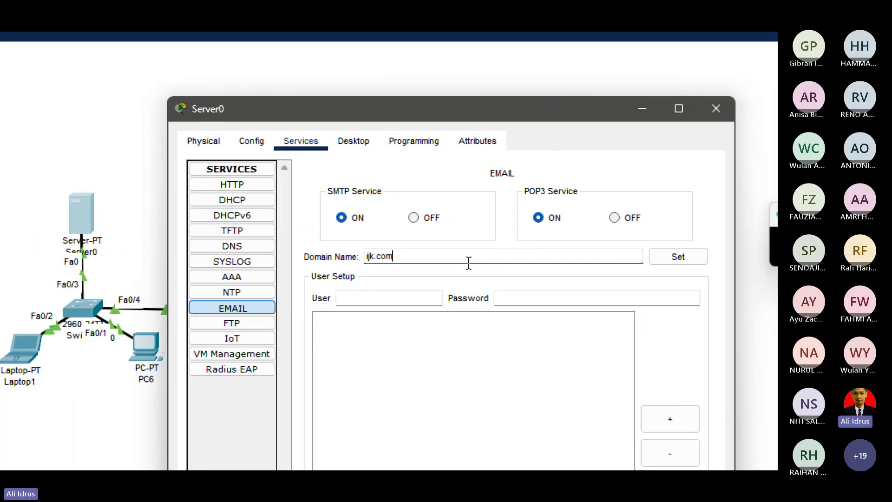
pyautogui.click(633, 260)
# Add the laptop1 mail account to Server0 with a pasted password.
pyautogui.click(319, 301)
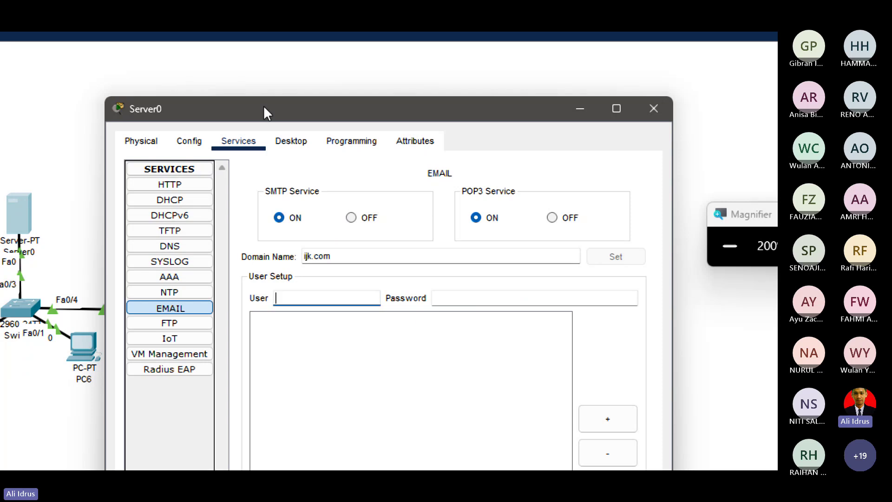
pyautogui.moveTo(264, 106); pyautogui.dragTo(396, 74)
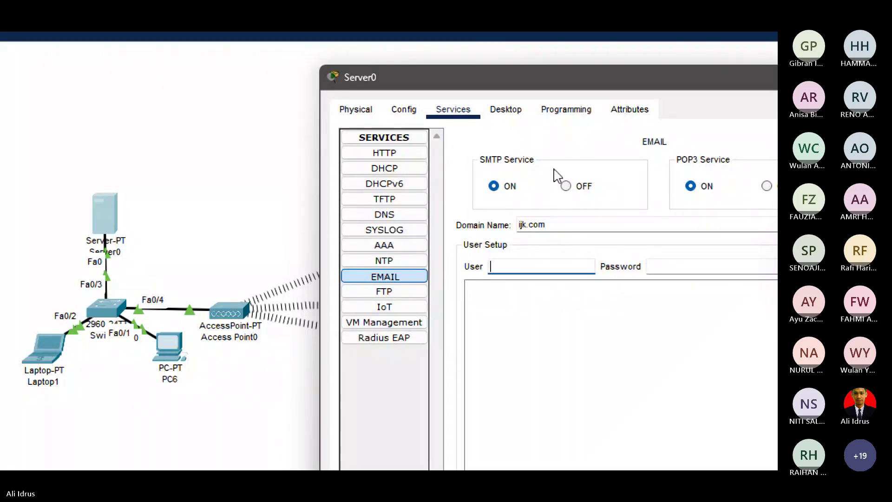
pyautogui.moveTo(465, 77); pyautogui.dragTo(618, 83)
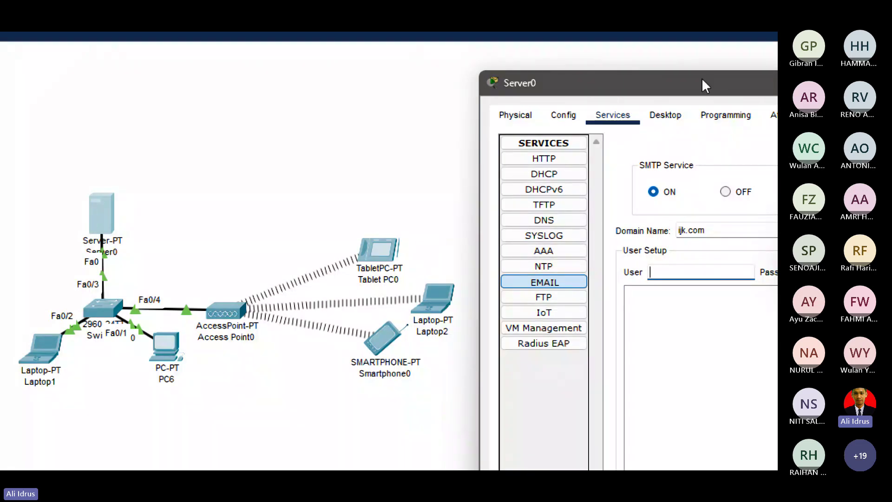
pyautogui.moveTo(702, 78); pyautogui.dragTo(421, 67)
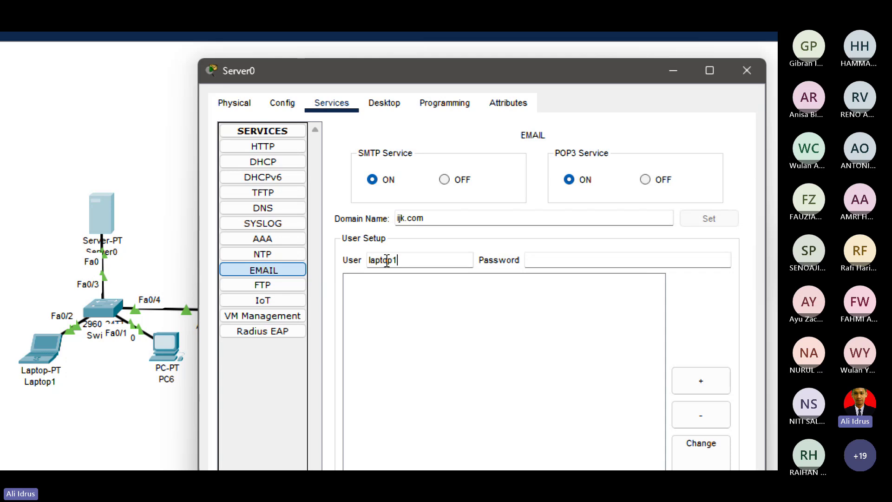
pyautogui.doubleClick(388, 259)
pyautogui.hotkey('ctrl', 'c')
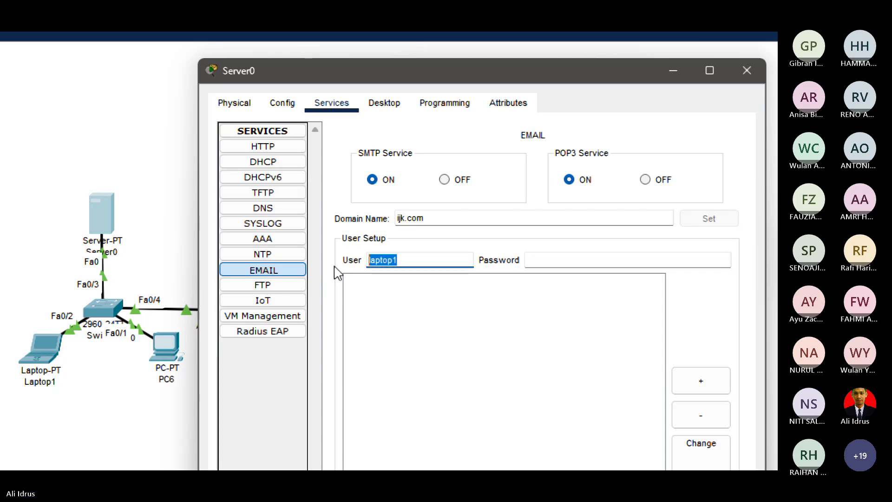
pyautogui.click(591, 254)
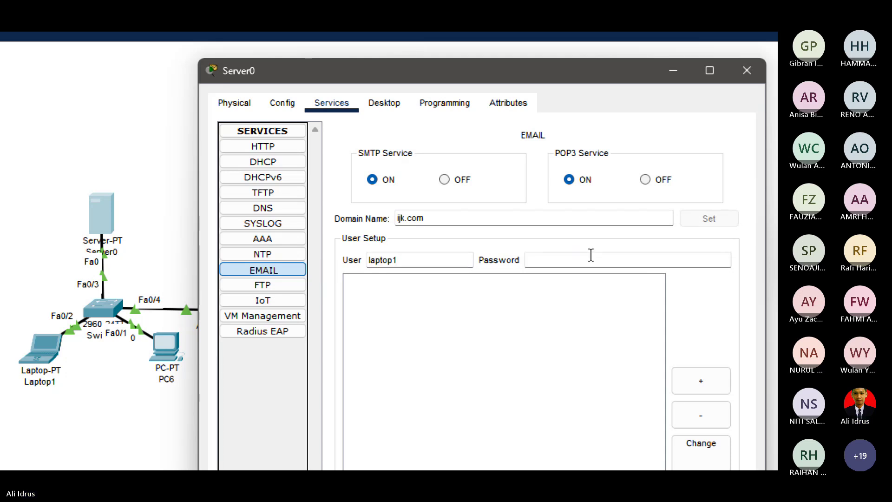
pyautogui.hotkey('ctrl', 'v')
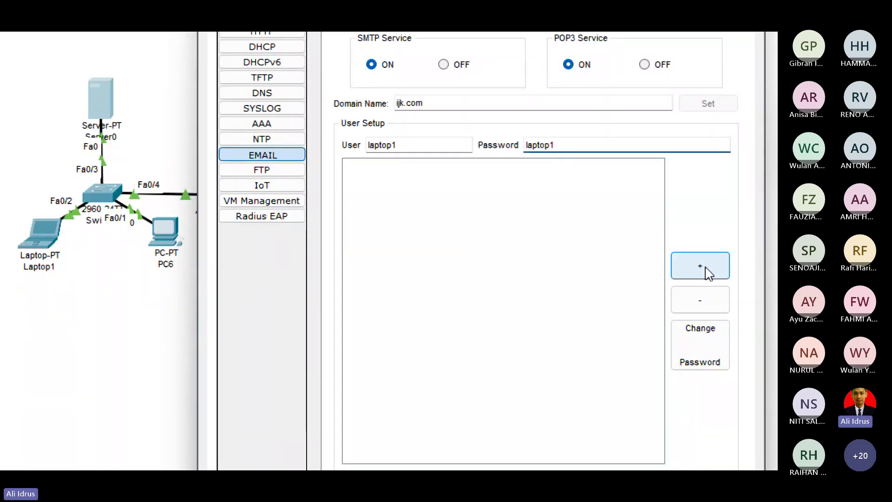
pyautogui.click(699, 275)
pyautogui.click(367, 168)
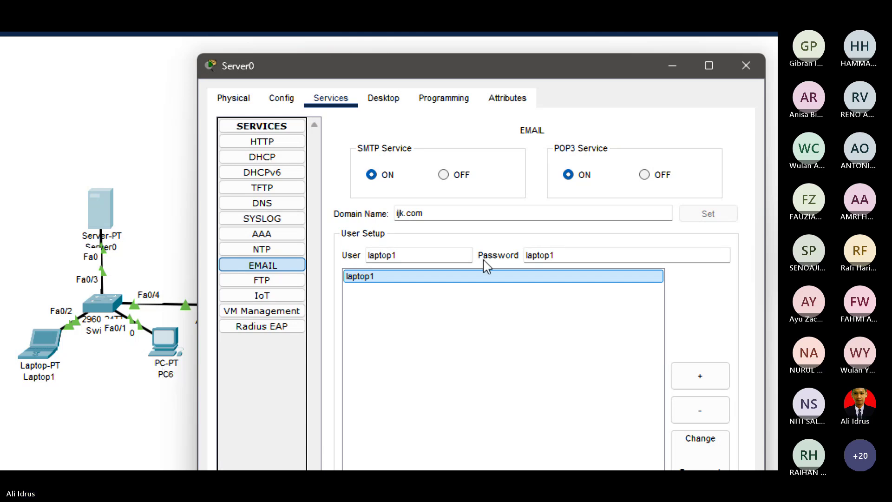
# Add the pc6 mail account with its password.
pyautogui.click(420, 258)
pyautogui.press('BackSpace')
pyautogui.press('BackSpace')
pyautogui.press('BackSpace')
pyautogui.press('BackSpace')
pyautogui.press('BackSpace')
pyautogui.press('BackSpace')
pyautogui.press('BackSpace')
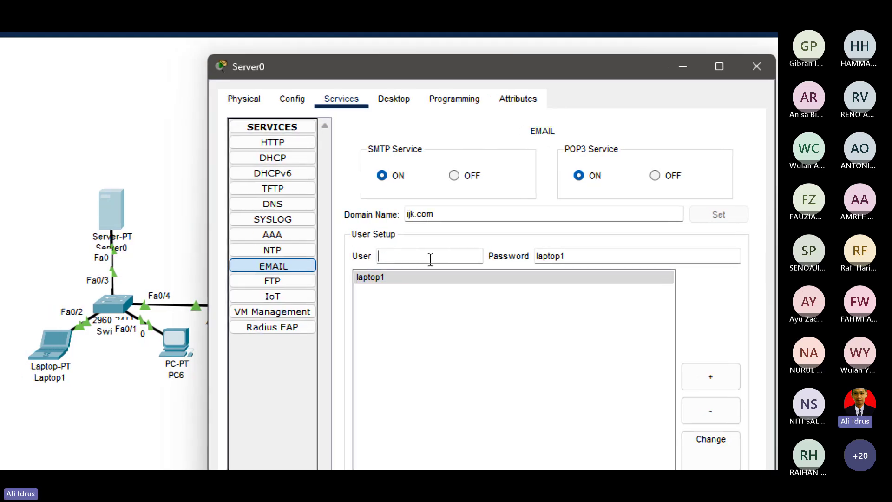
pyautogui.write('pc6')
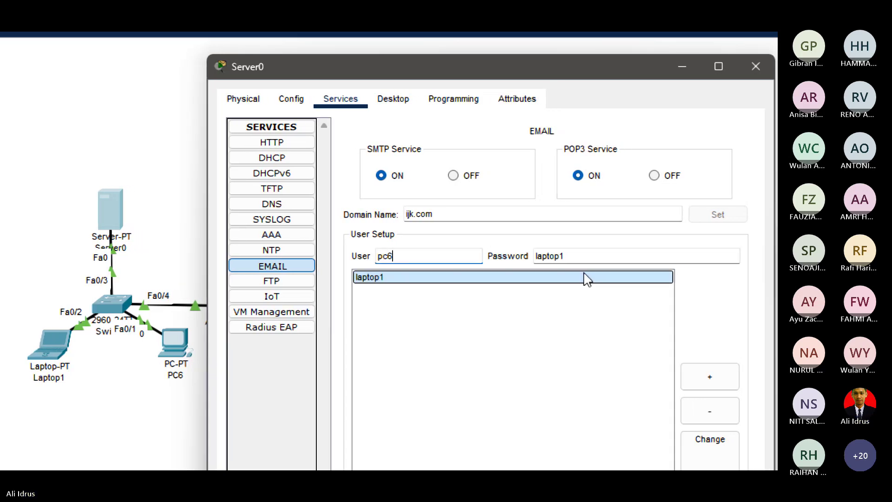
pyautogui.click(586, 257)
pyautogui.press('BackSpace')
pyautogui.press('BackSpace')
pyautogui.press('BackSpace')
pyautogui.press('BackSpace')
pyautogui.press('BackSpace')
pyautogui.press('BackSpace')
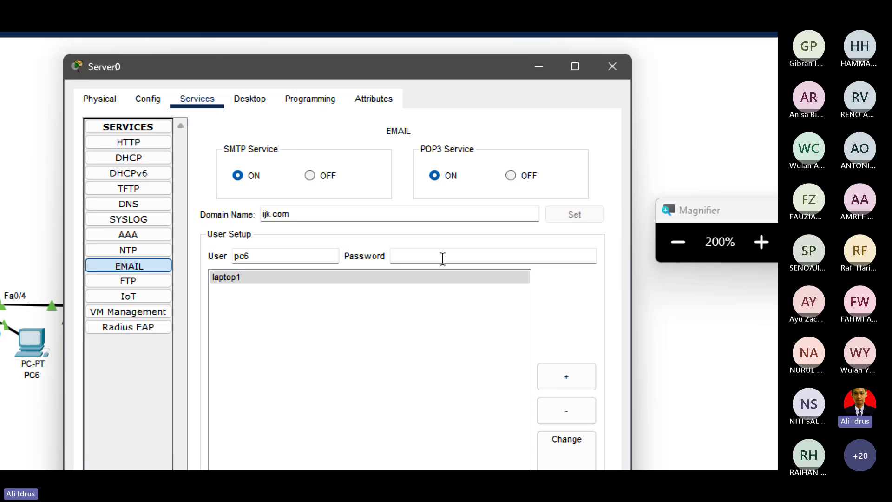
pyautogui.write('pc6')
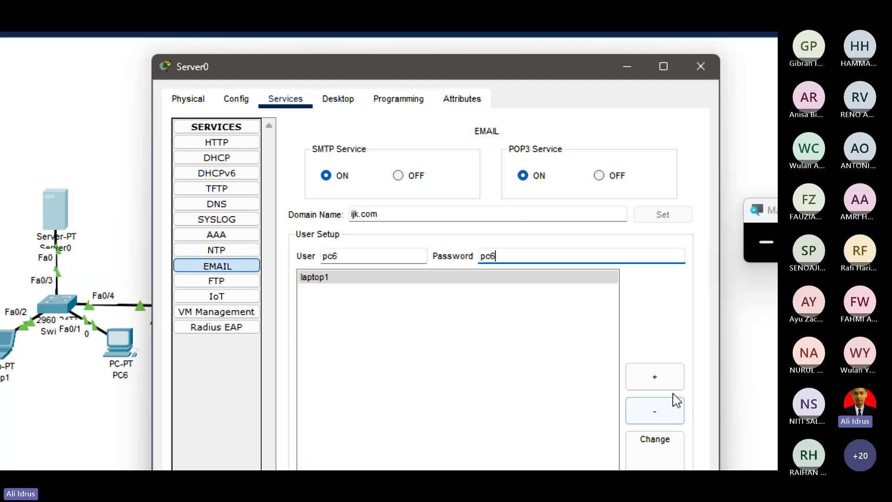
pyautogui.click(660, 376)
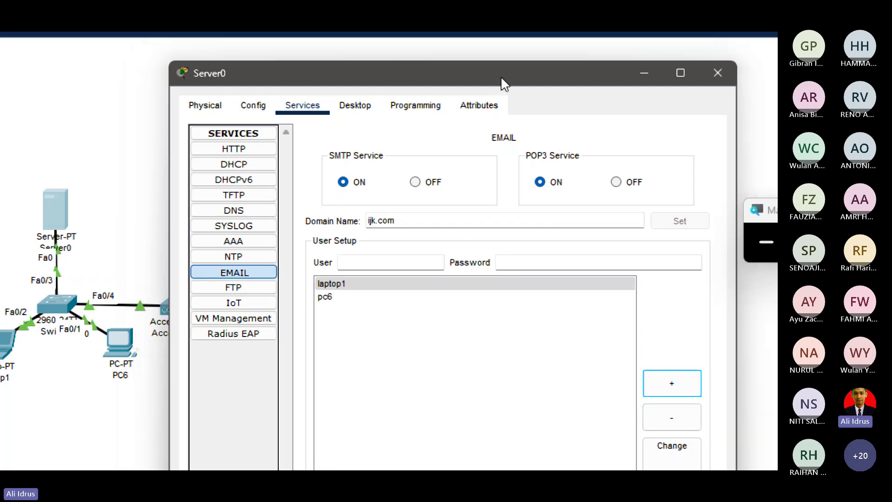
# Add the tablet mail account with its password.
pyautogui.moveTo(502, 78); pyautogui.dragTo(711, 64)
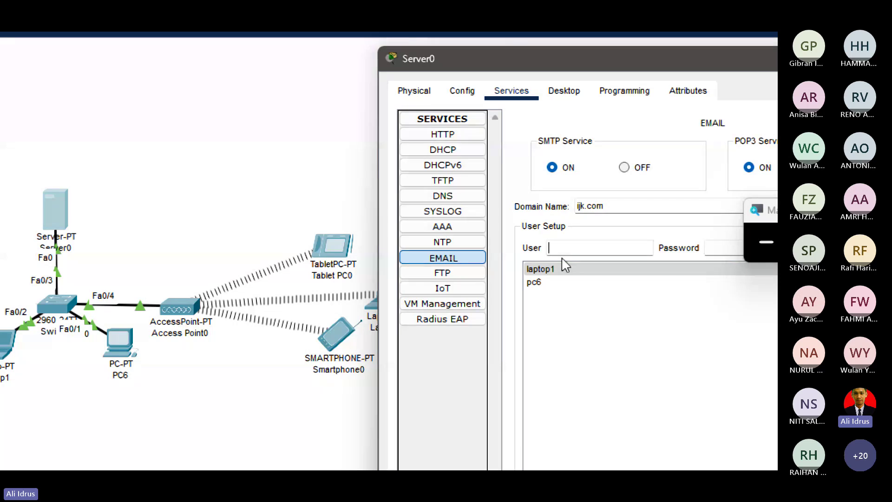
pyautogui.write('tablet')
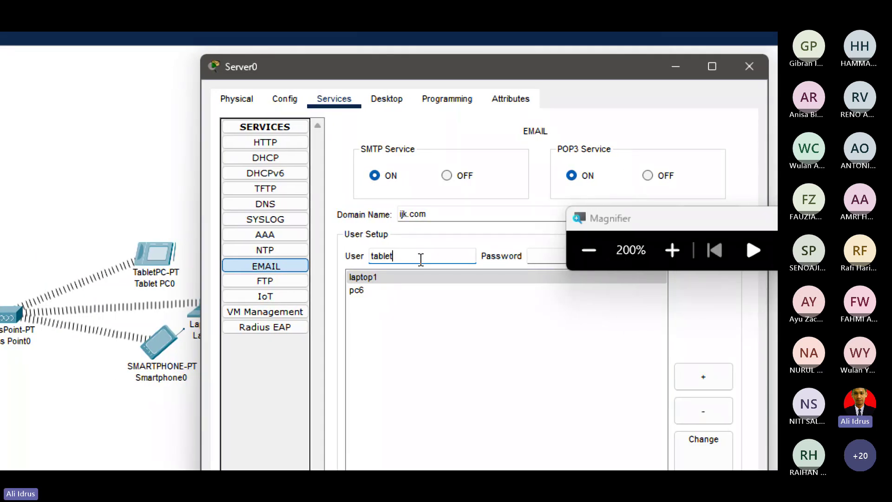
pyautogui.doubleClick(402, 255)
pyautogui.click(390, 280)
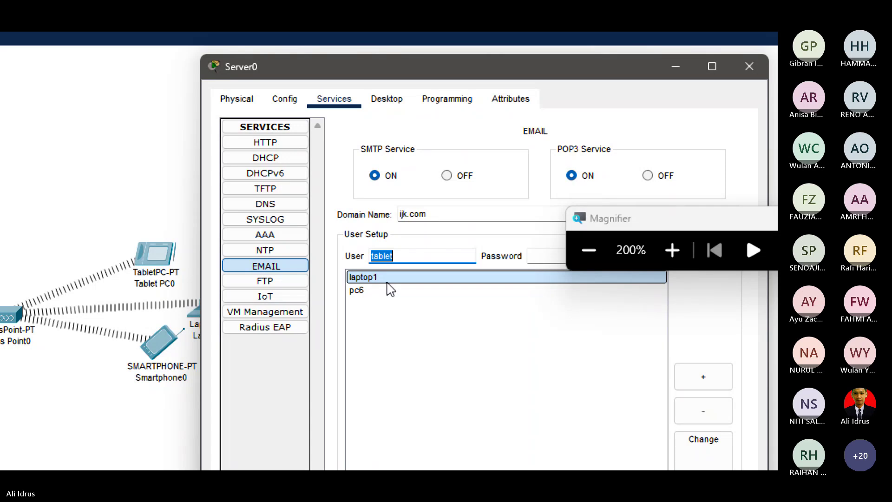
pyautogui.click(548, 256)
pyautogui.write('tablet')
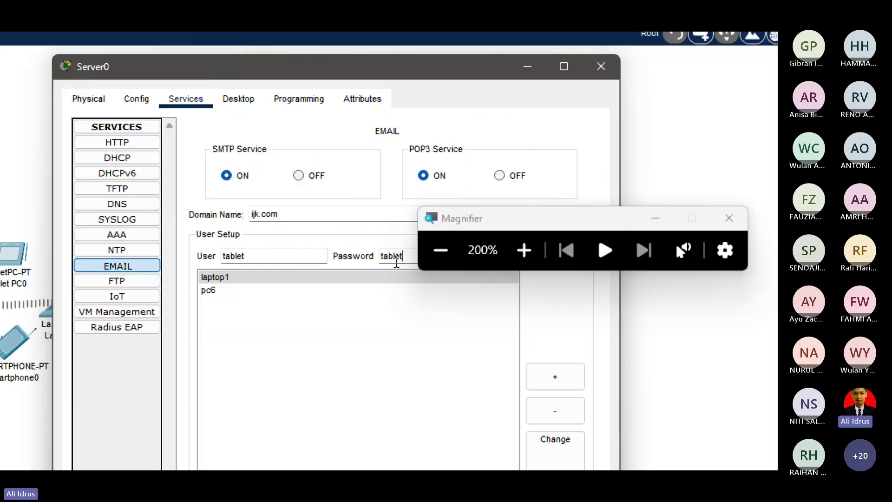
pyautogui.click(555, 377)
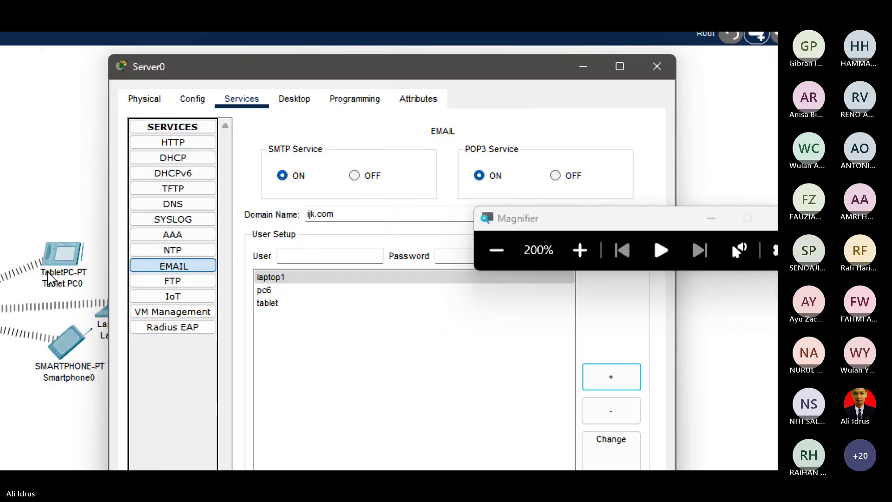
# Add the laptop2 mail account, reusing the pasted value as its password.
pyautogui.moveTo(326, 61); pyautogui.dragTo(267, 51)
pyautogui.click(316, 248)
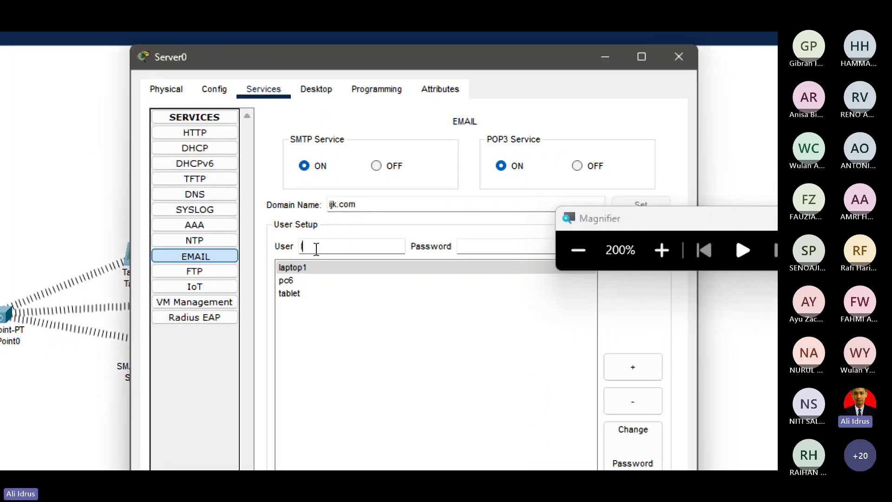
pyautogui.write('laptop2')
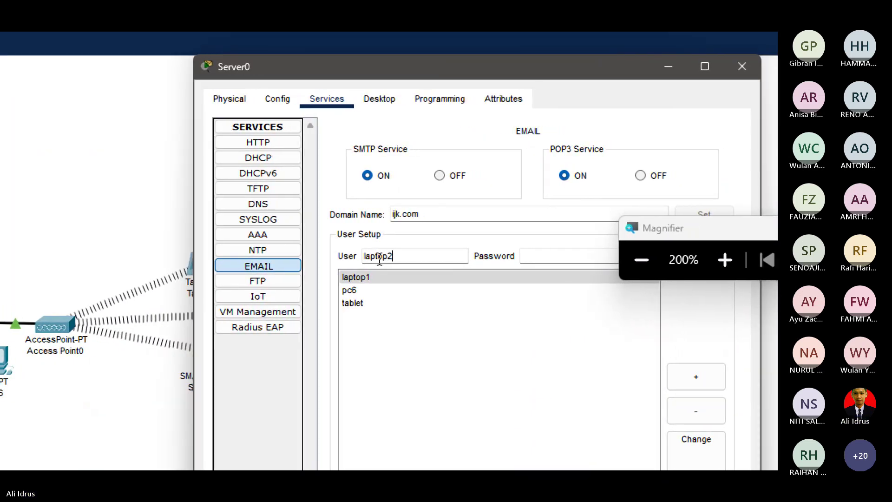
pyautogui.doubleClick(380, 257)
pyautogui.hotkey('ctrl', 'c')
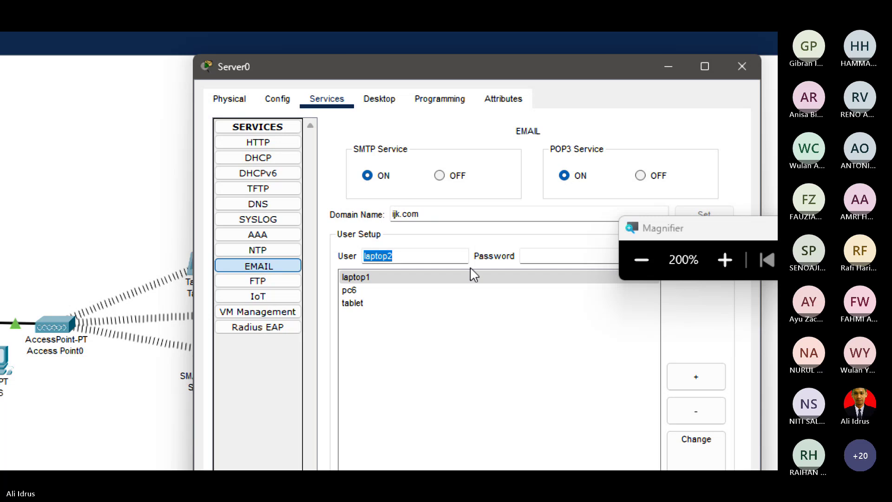
pyautogui.click(555, 255)
pyautogui.hotkey('ctrl', 'v')
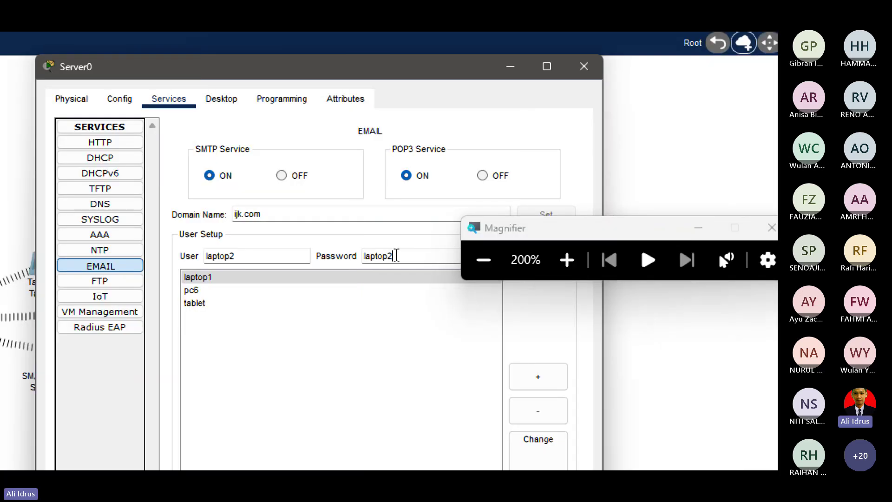
pyautogui.click(553, 376)
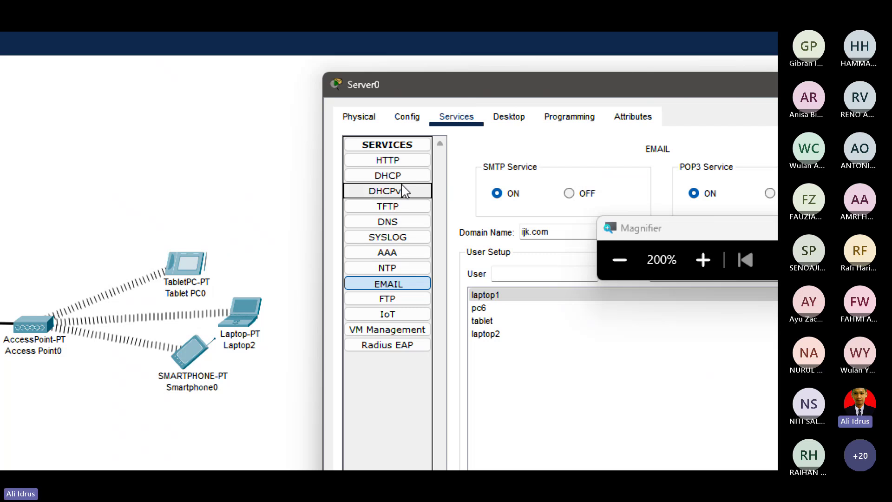
# Enter the user name for the hp account and move to its password field.
pyautogui.moveTo(472, 84); pyautogui.dragTo(280, 55)
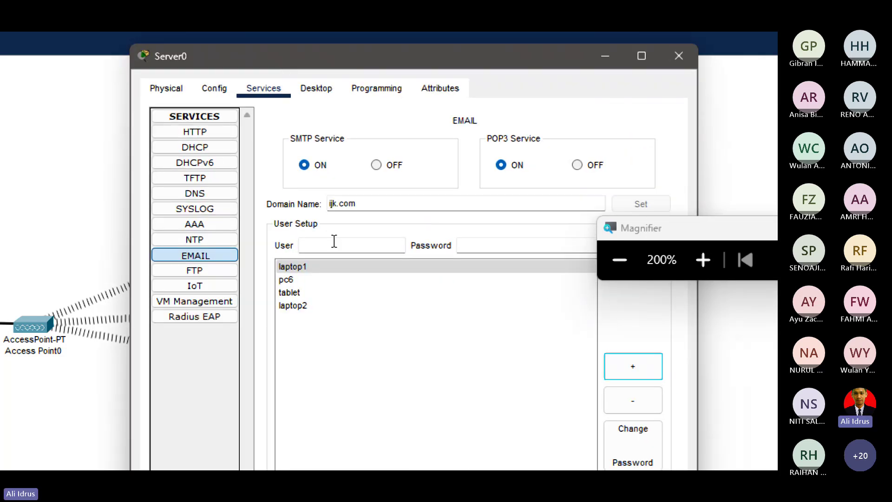
pyautogui.click(328, 266)
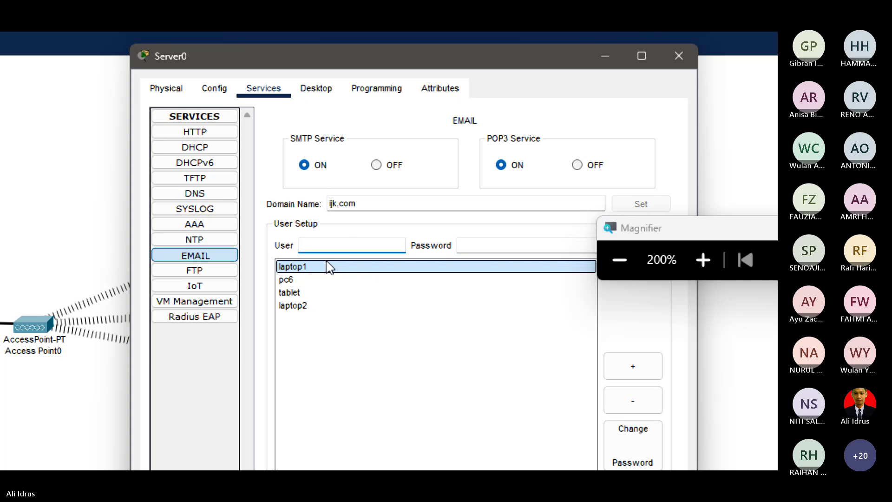
pyautogui.write('ph')
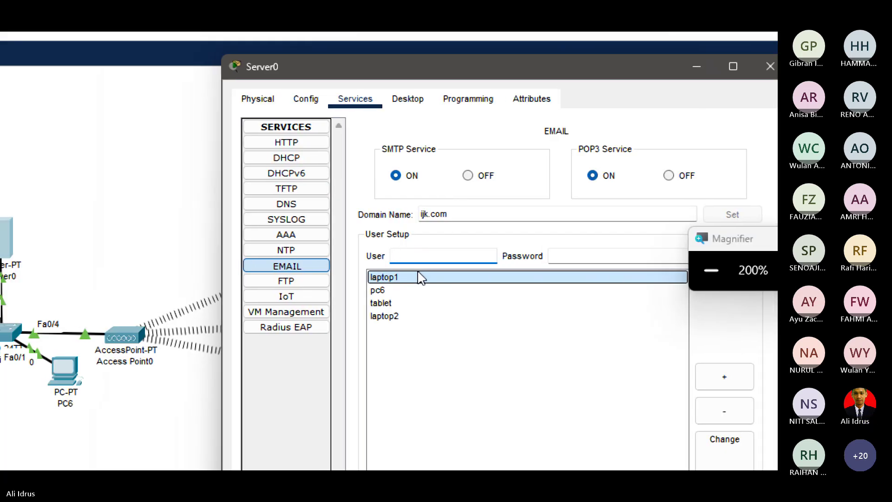
pyautogui.write('p')
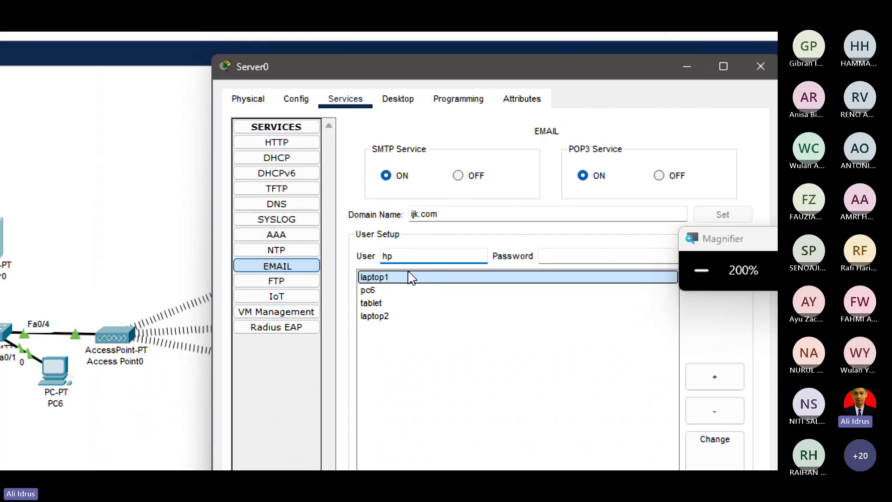
pyautogui.click(578, 254)
# Finish the hp account's password and add it to the mail users.
pyautogui.write('ho')
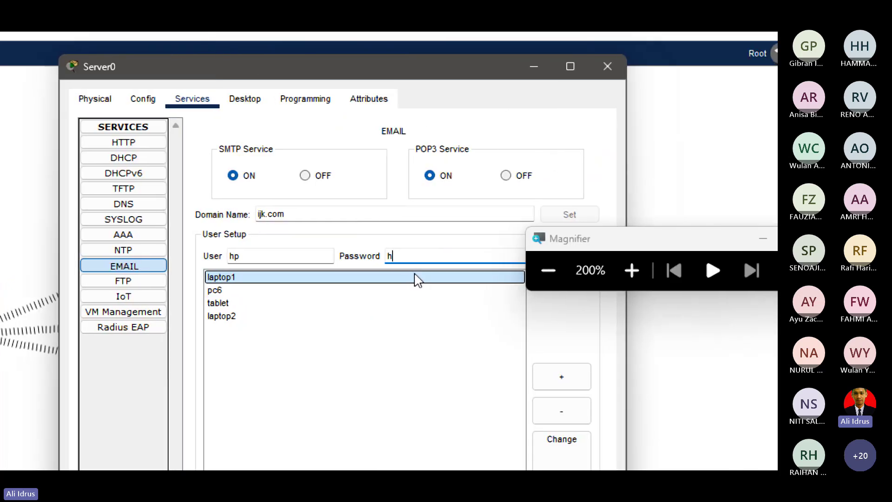
pyautogui.write('p')
pyautogui.click(563, 379)
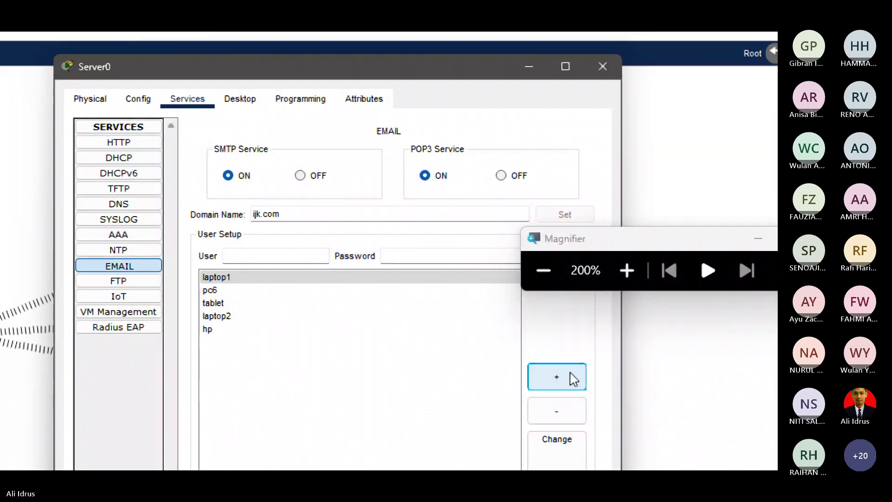
# Review the laptop1, pc6, tablet, laptop2 and hp accounts, then close Server0's window.
pyautogui.click(210, 290)
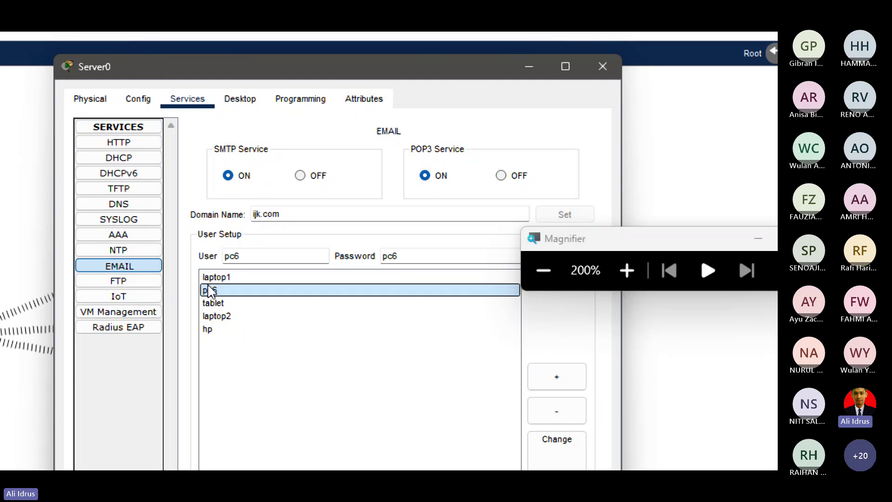
pyautogui.click(216, 277)
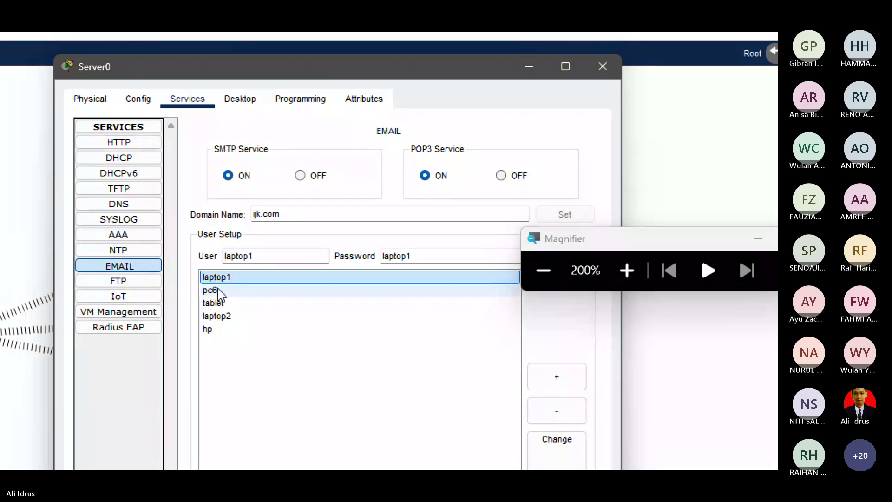
pyautogui.click(253, 256)
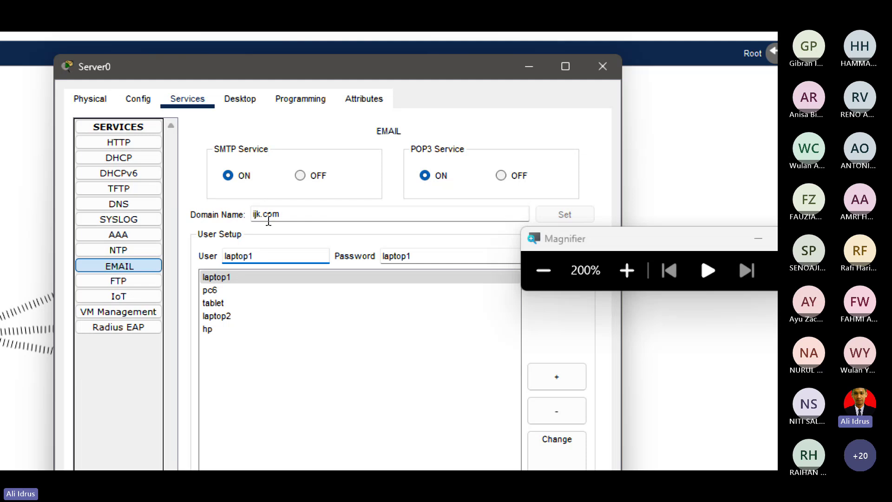
pyautogui.click(222, 291)
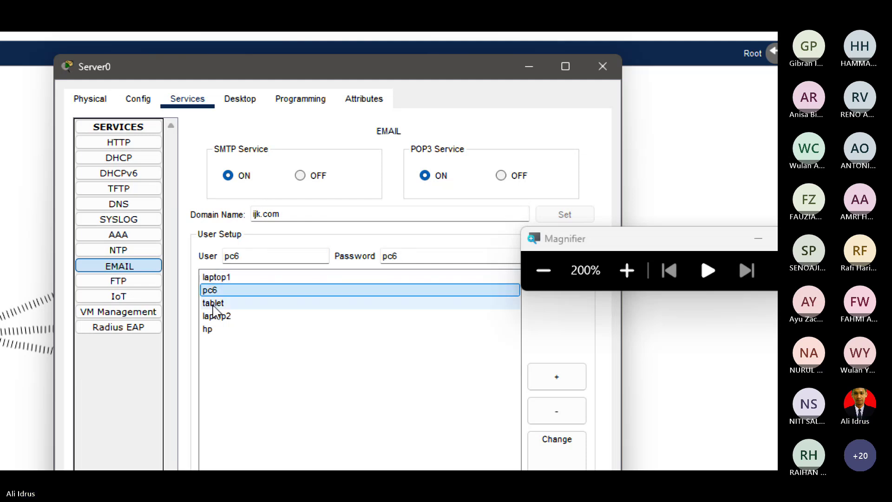
pyautogui.click(213, 304)
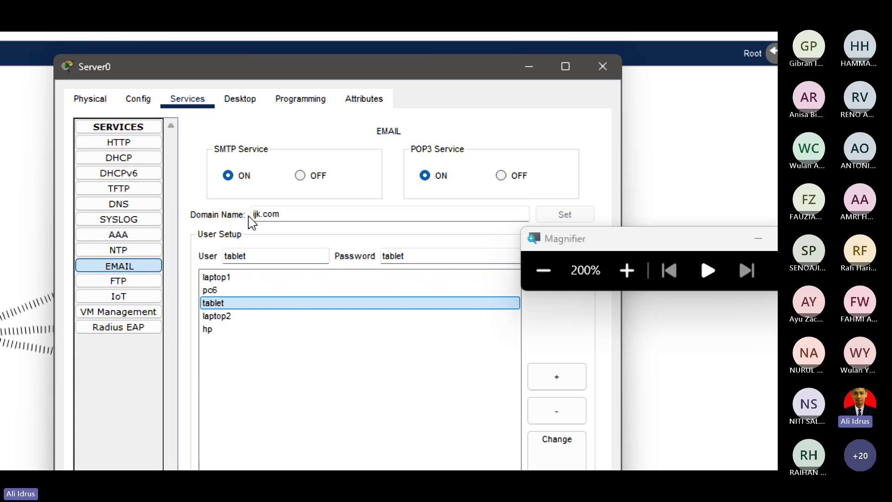
pyautogui.click(226, 318)
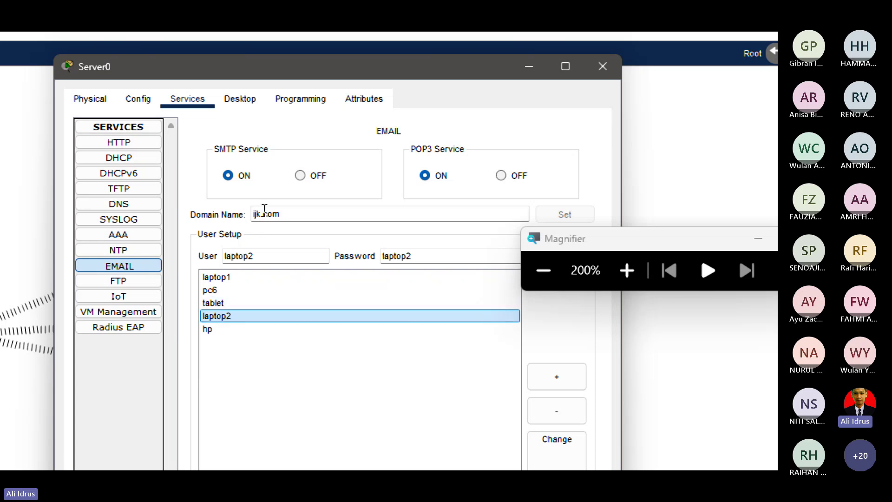
pyautogui.click(210, 330)
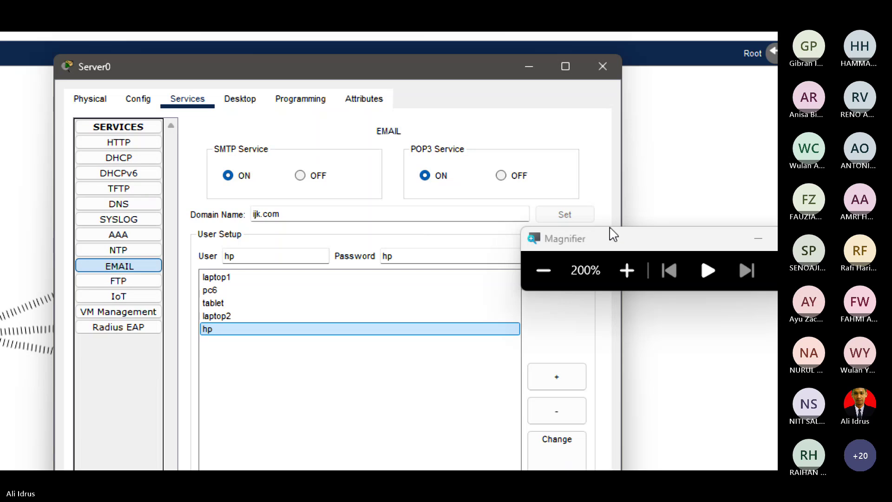
pyautogui.moveTo(615, 232); pyautogui.dragTo(723, 220)
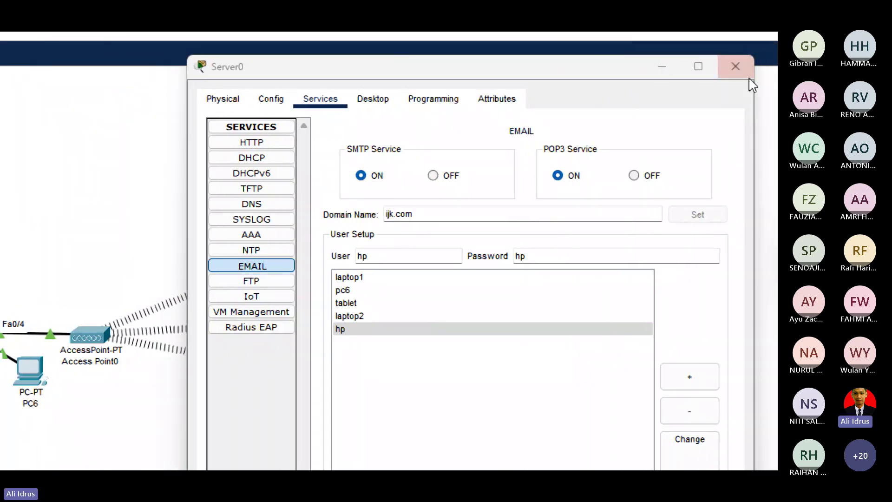
pyautogui.click(744, 66)
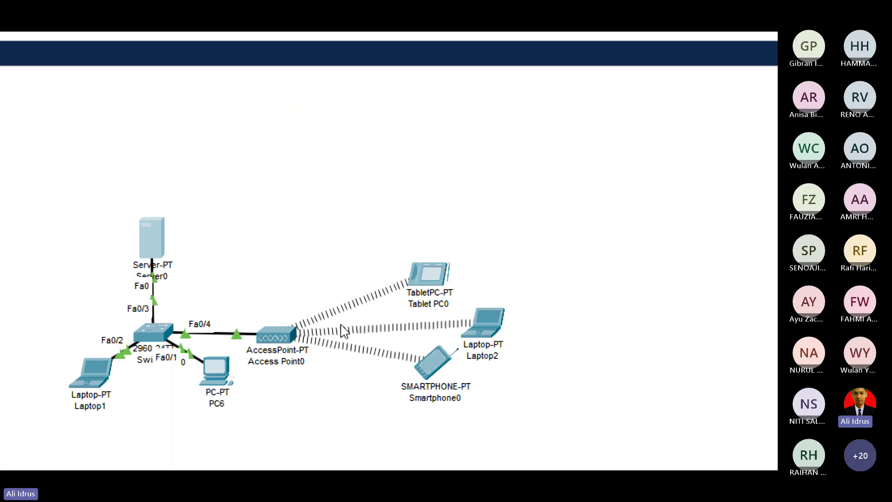
# Raise Access Point0 on the canvas, recheck Server0's email service, and open Laptop1's Desktop.
pyautogui.moveTo(282, 334); pyautogui.dragTo(260, 291)
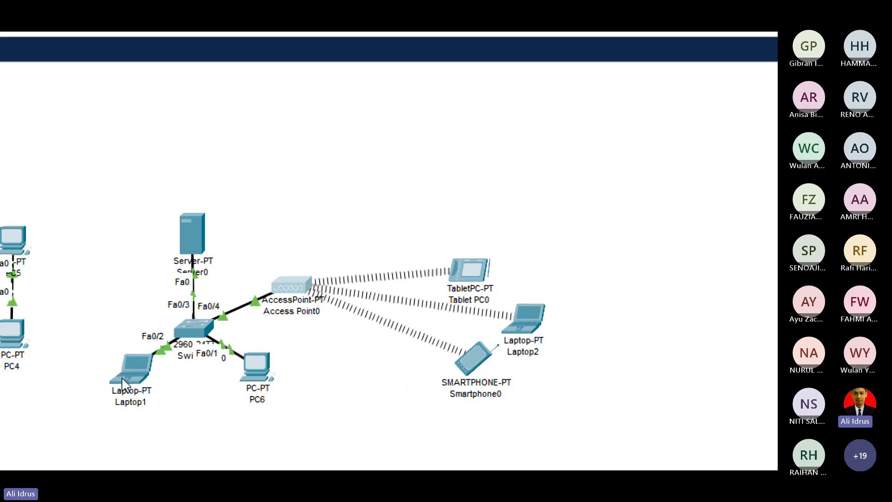
pyautogui.click(129, 374)
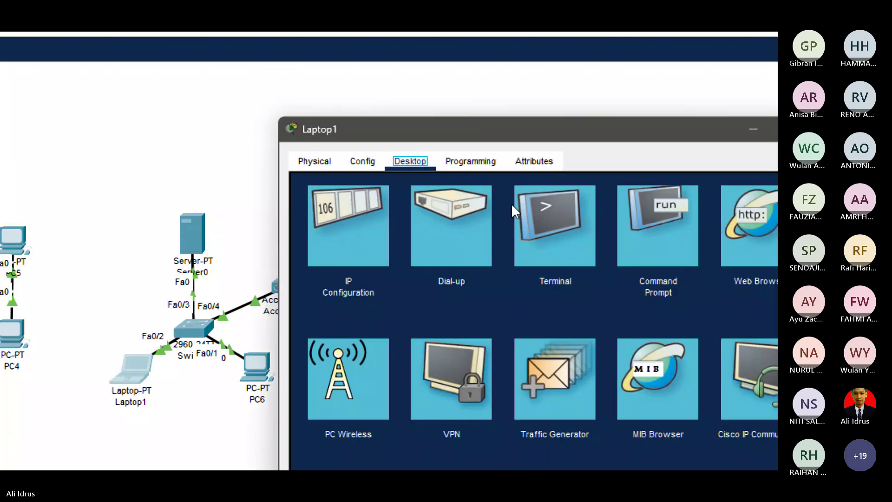
pyautogui.click(711, 129)
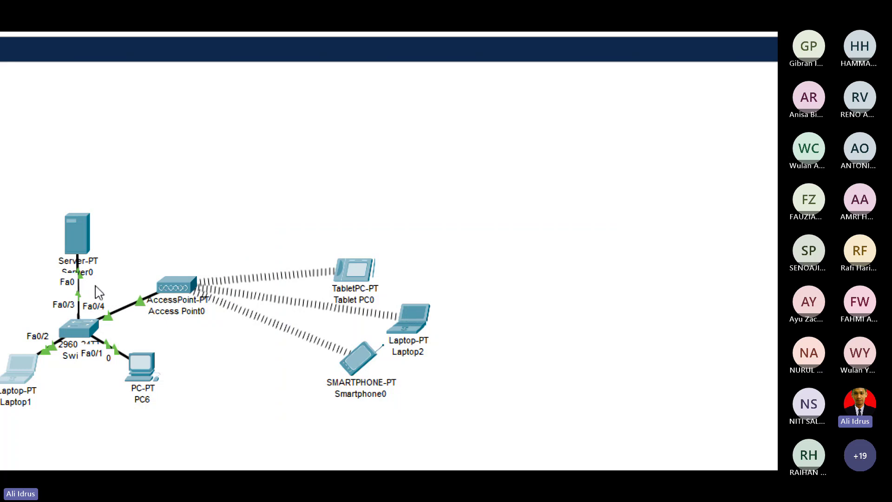
pyautogui.click(82, 249)
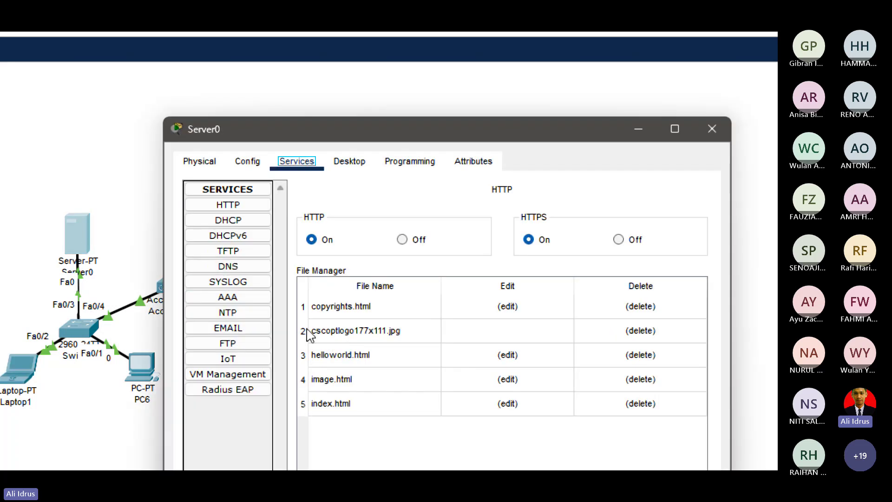
pyautogui.click(228, 328)
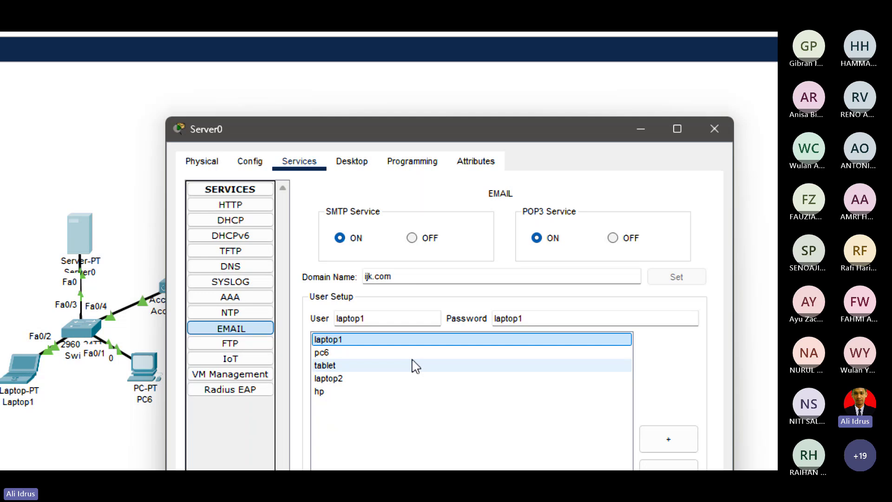
pyautogui.click(714, 129)
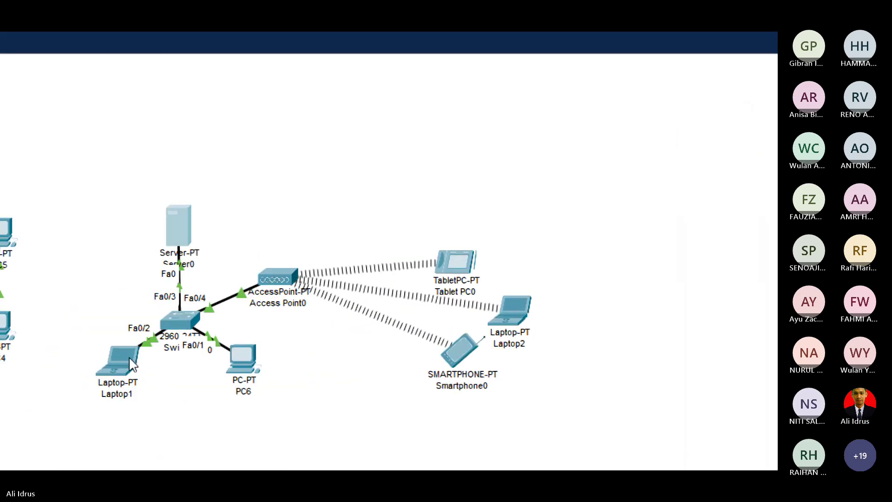
pyautogui.click(130, 364)
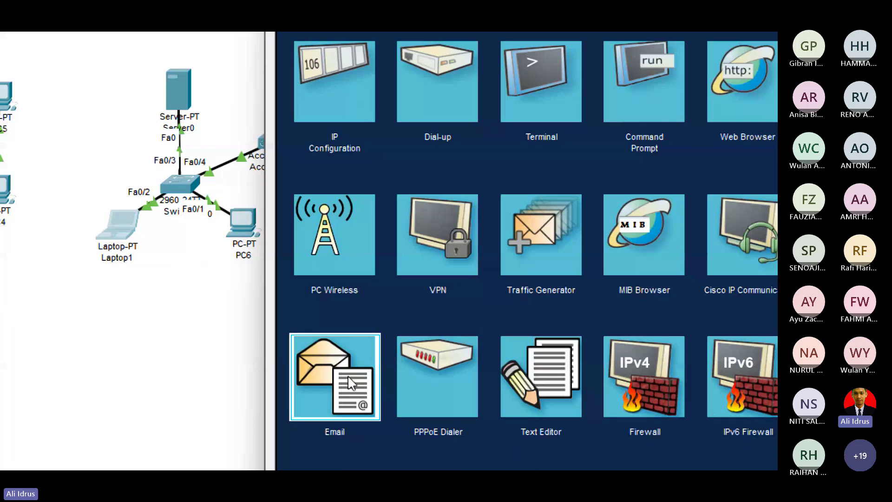
# Enter Laptop1's display name and its laptop1 email address on the ijk.com domain.
pyautogui.click(334, 446)
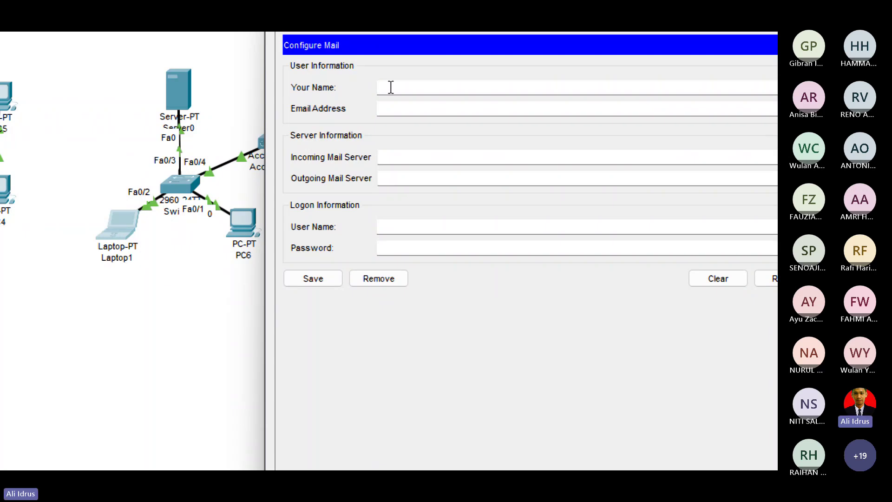
pyautogui.write('pak')
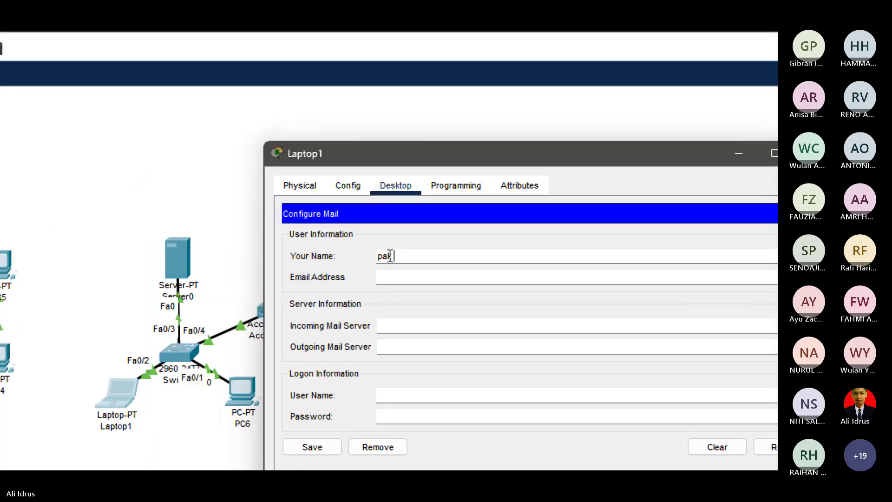
pyautogui.write(' Lipur')
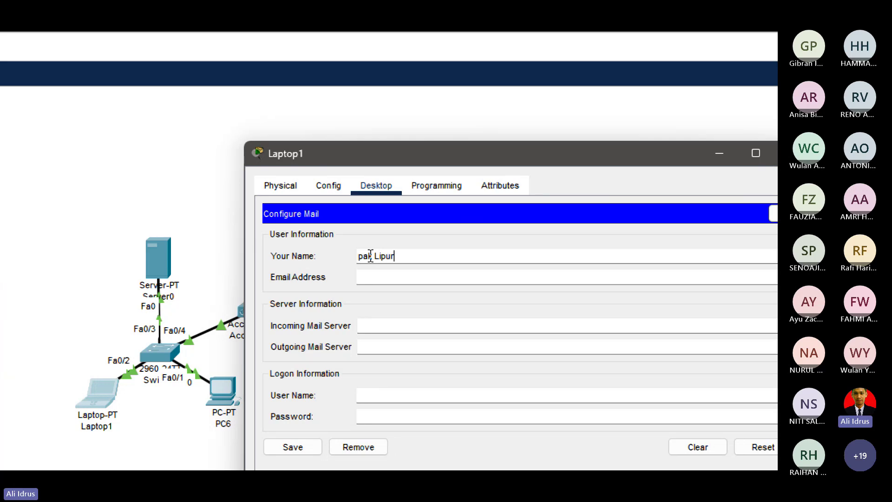
pyautogui.click(386, 276)
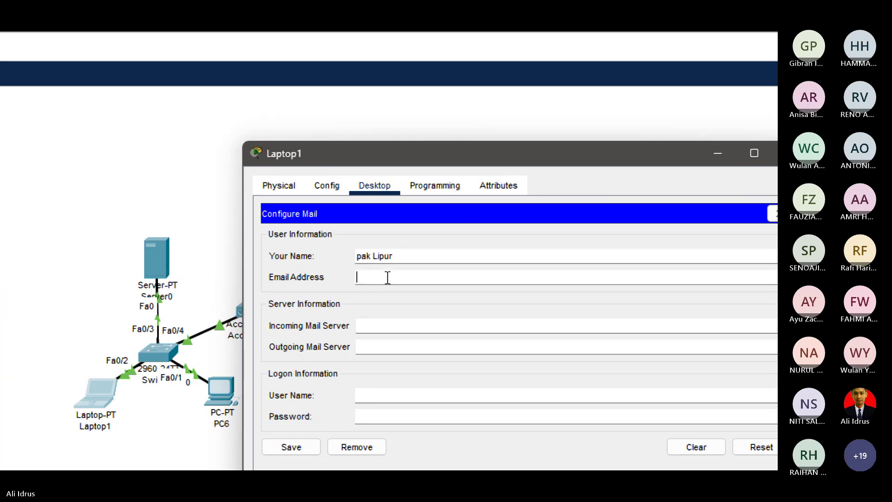
pyautogui.write('laptop')
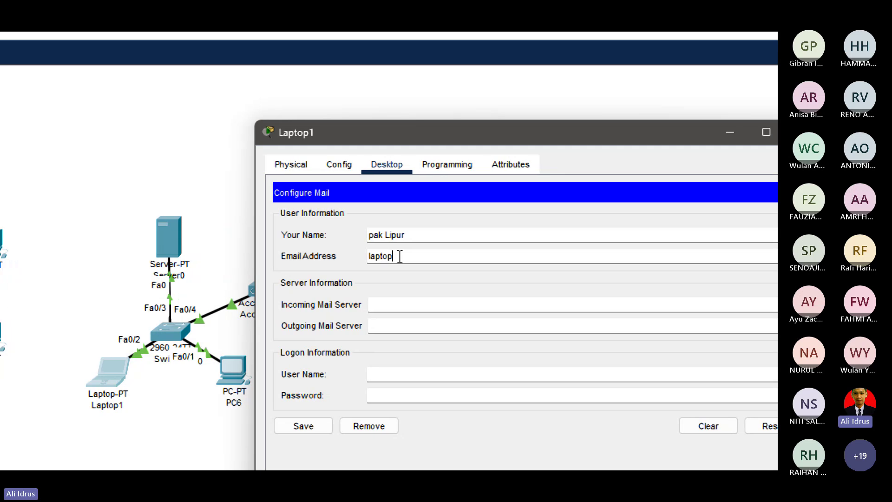
pyautogui.write('@')
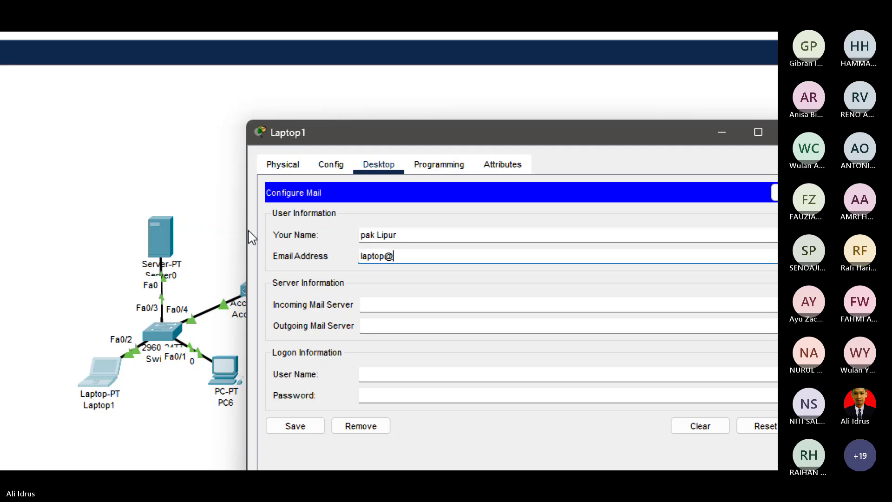
pyautogui.click(160, 237)
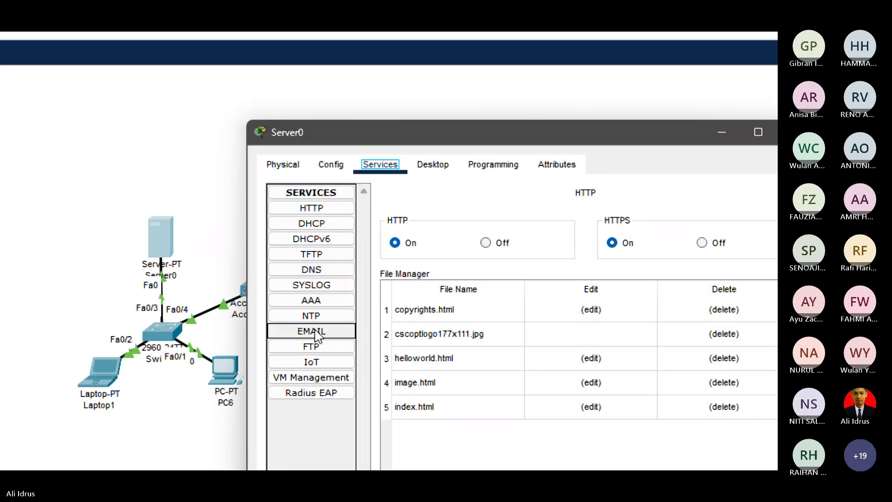
pyautogui.click(311, 331)
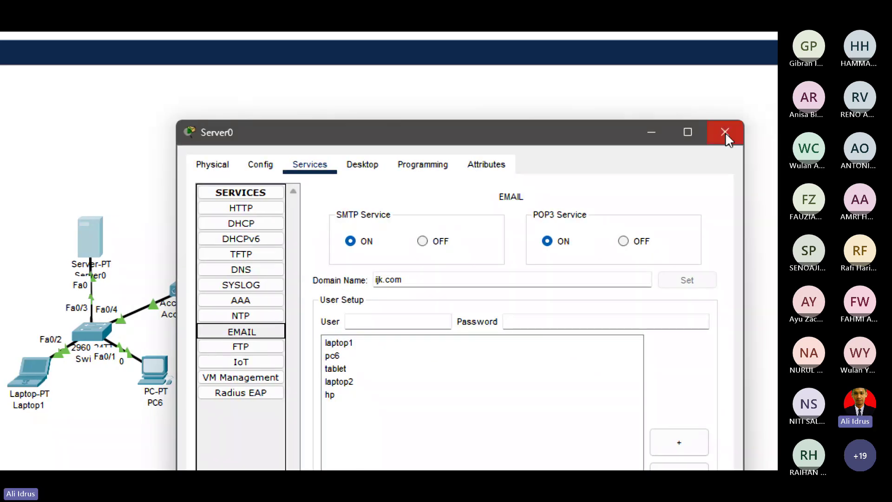
pyautogui.click(740, 132)
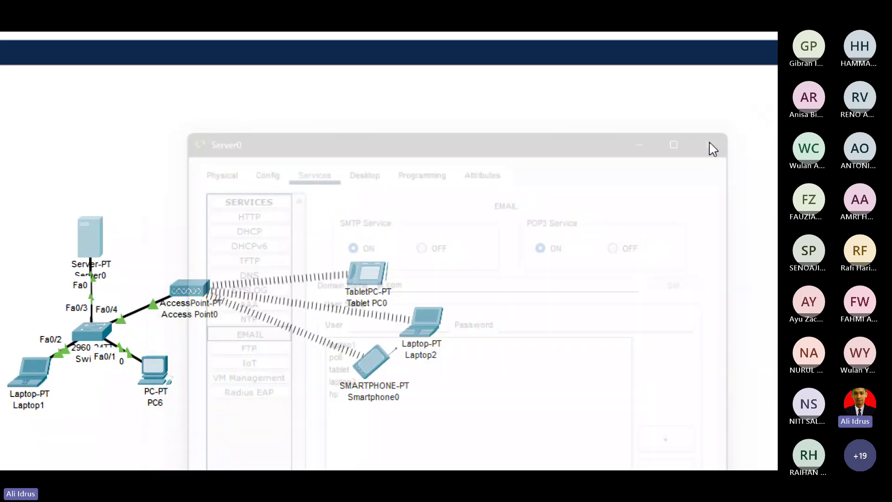
pyautogui.click(47, 374)
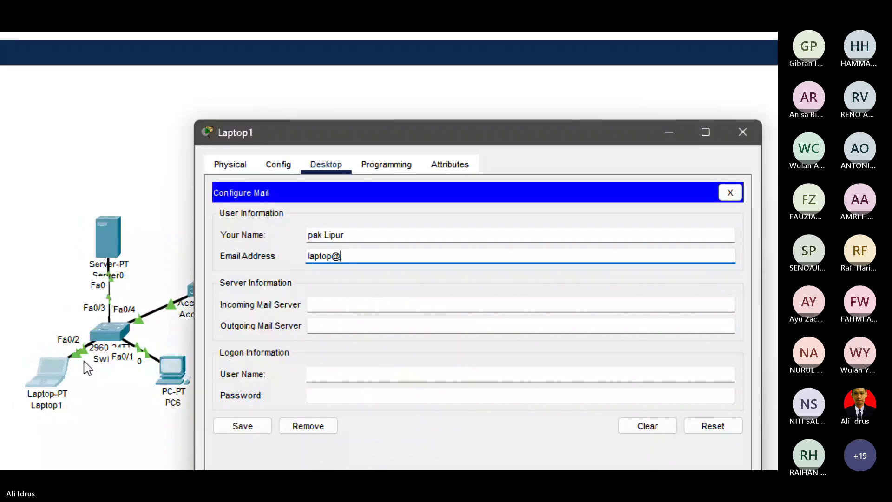
pyautogui.click(333, 258)
pyautogui.write('1@')
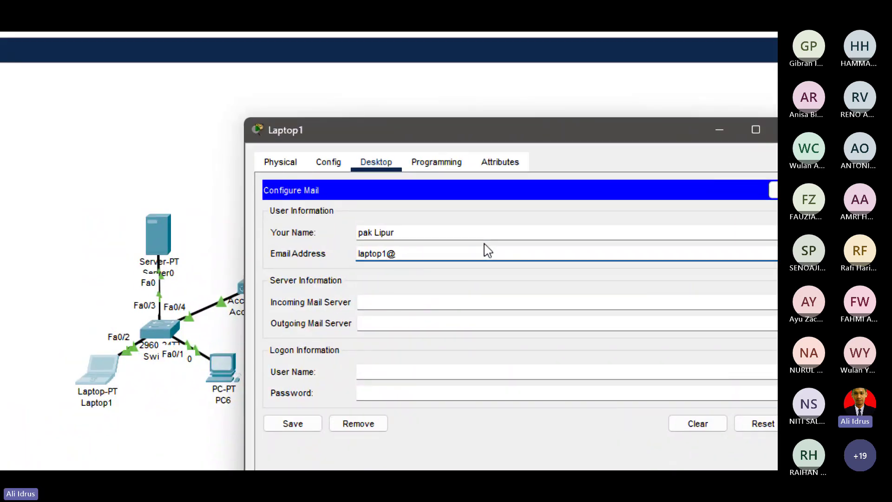
pyautogui.write('ijk.com')
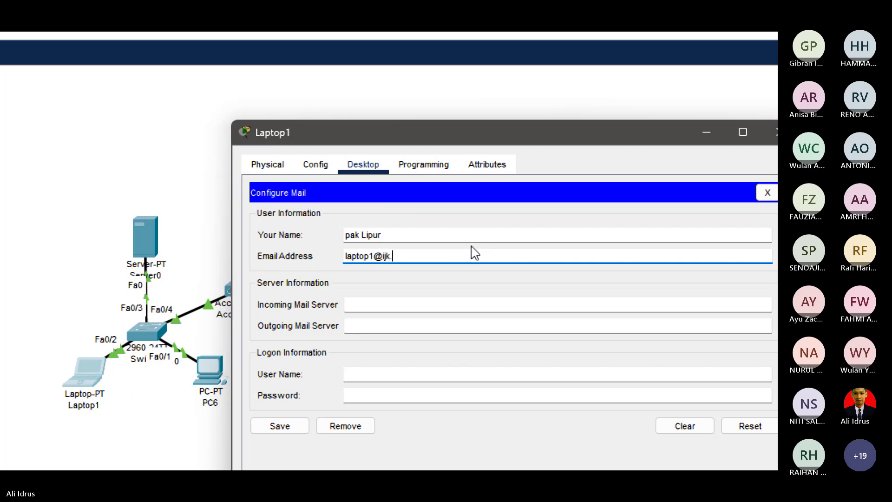
# Set both mail servers to 172.16.1.1 with the laptop1 logon and password, save, and close Mail Browser.
pyautogui.click(344, 303)
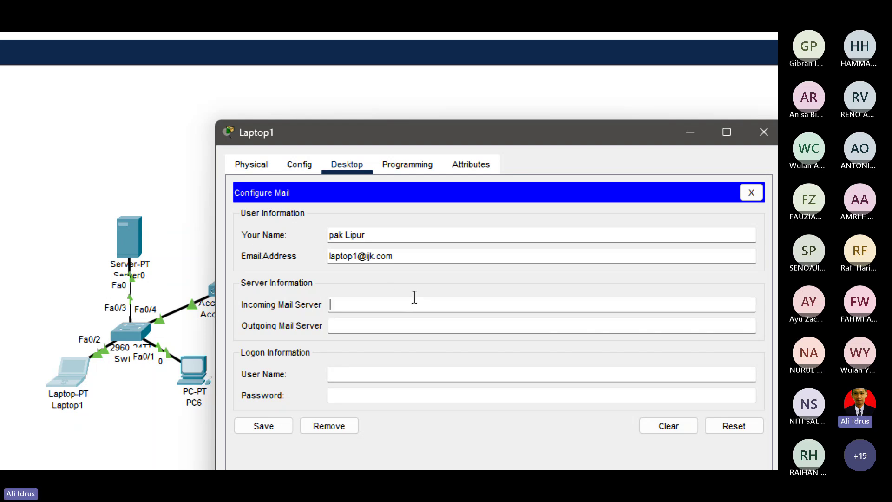
pyautogui.write('172.1')
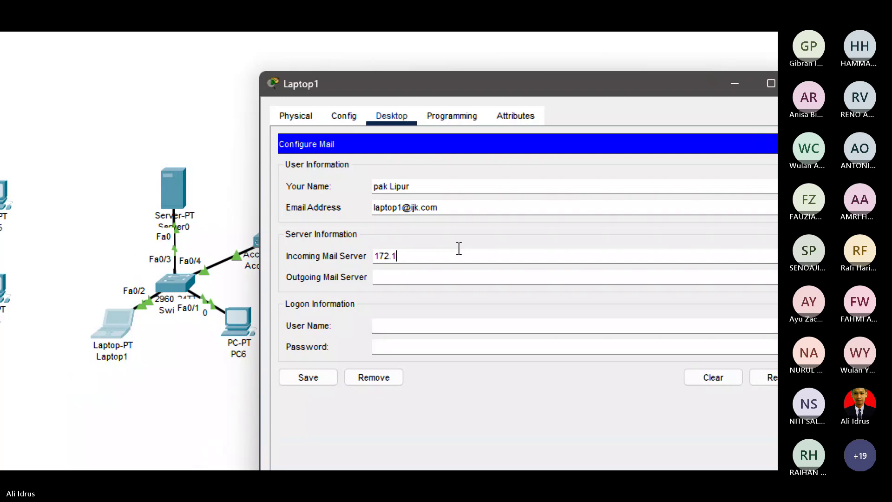
pyautogui.write('6.1.1')
pyautogui.press('Tab')
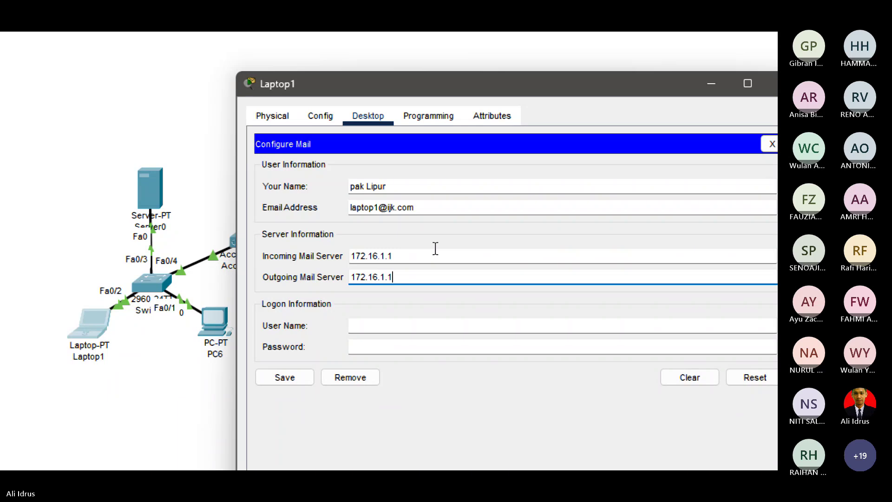
pyautogui.click(366, 327)
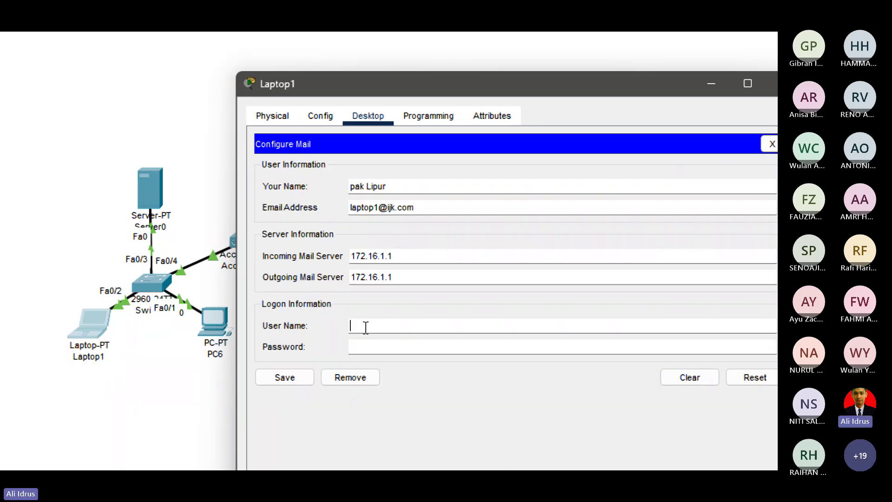
pyautogui.write('laptop1')
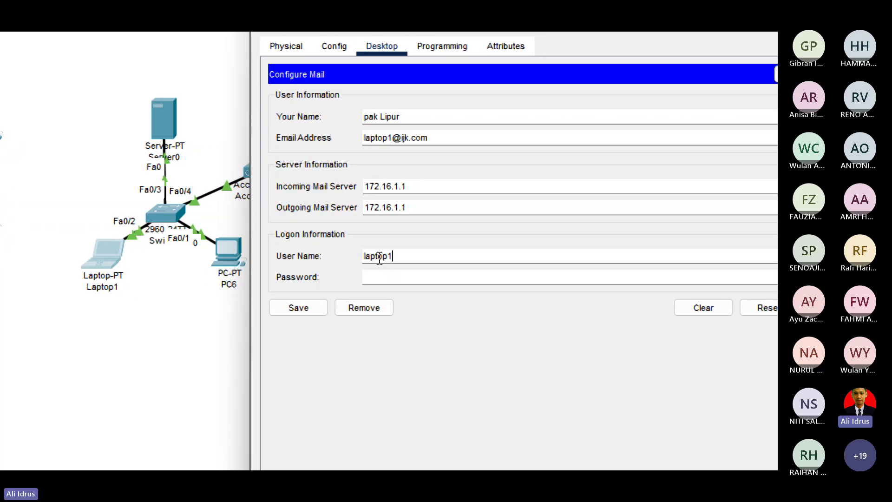
pyautogui.press('Tab')
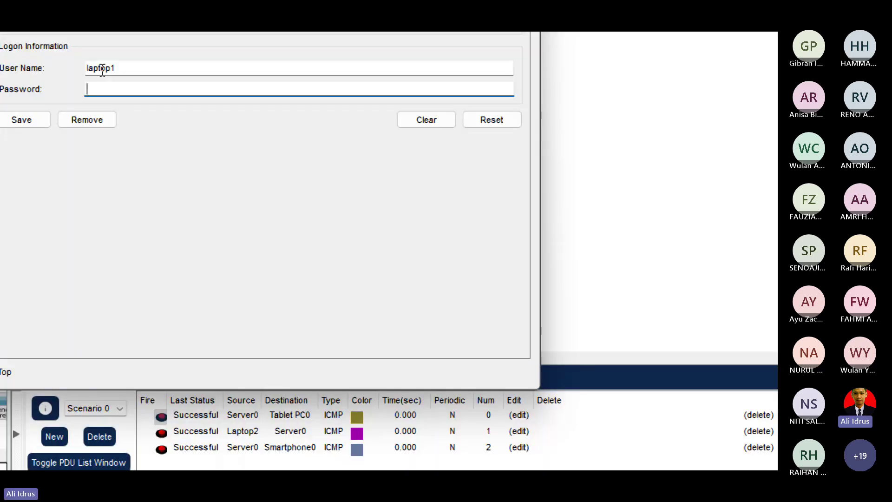
pyautogui.write('laptop')
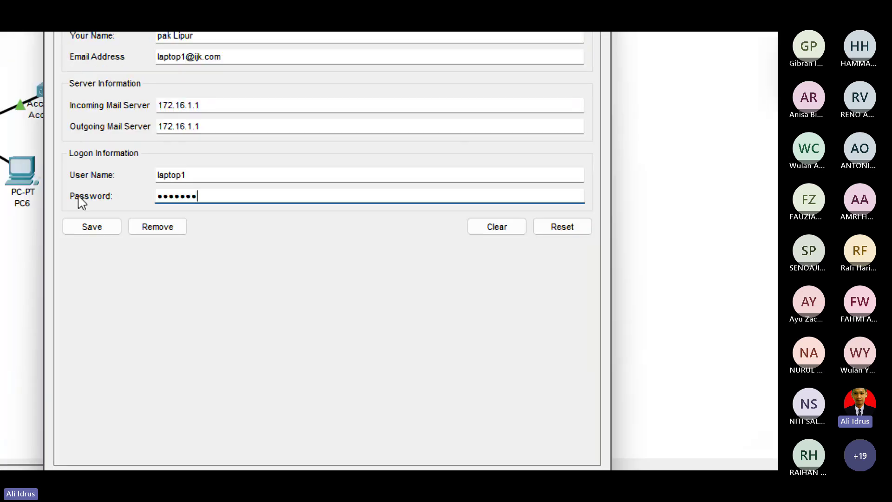
pyautogui.click(21, 120)
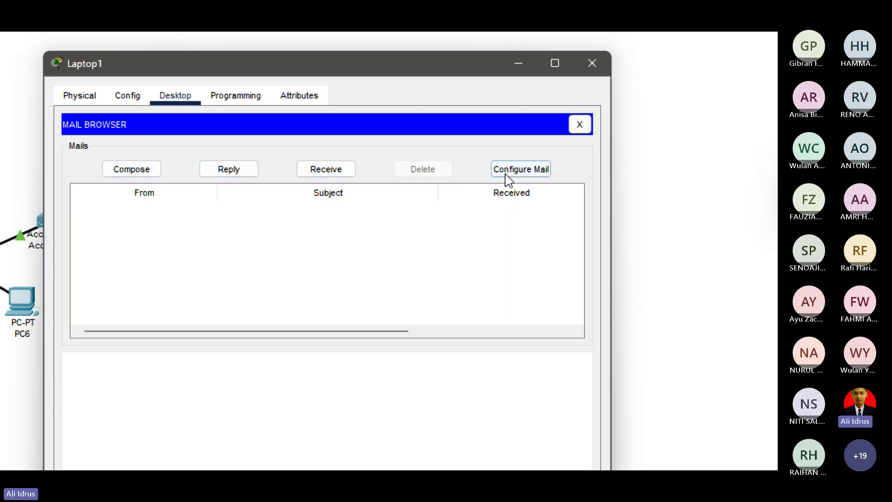
pyautogui.click(522, 170)
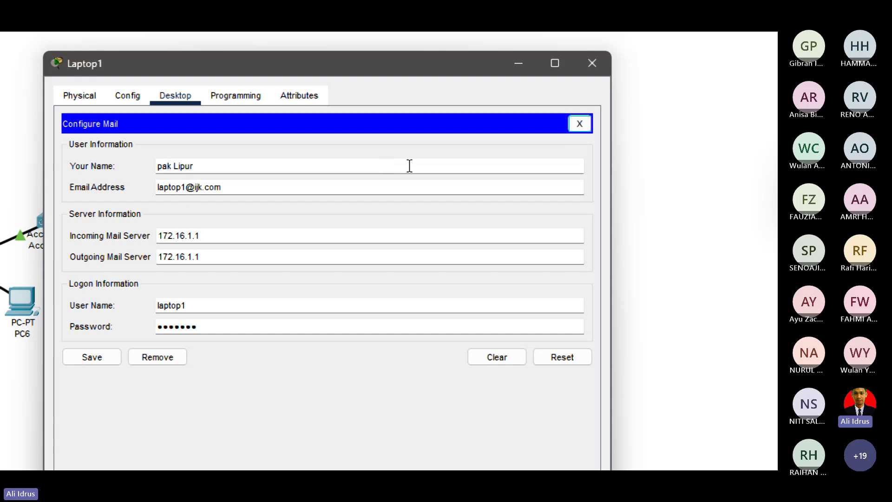
pyautogui.click(579, 123)
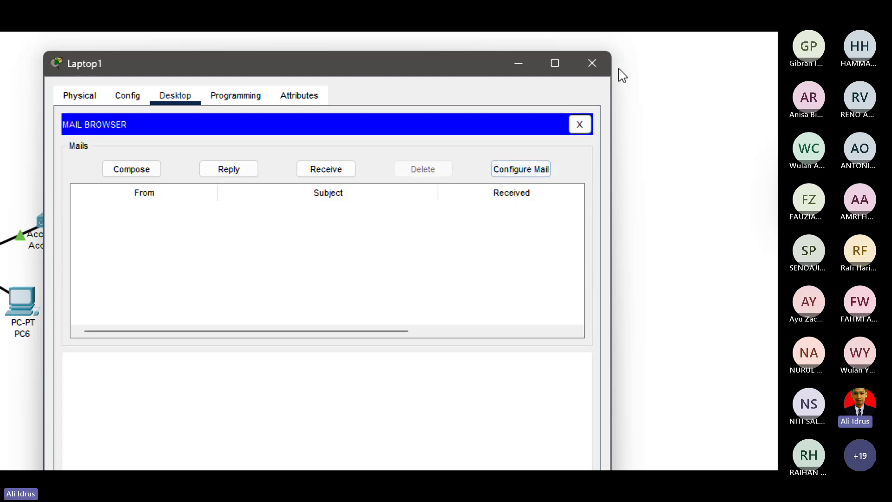
pyautogui.click(580, 125)
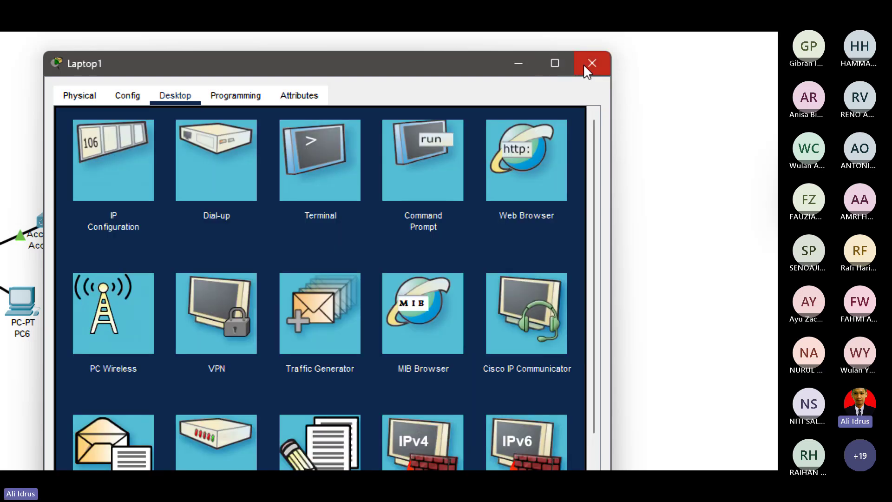
# In PC6's email setup, enter the sender's full name and PC6's mail address.
pyautogui.click(586, 70)
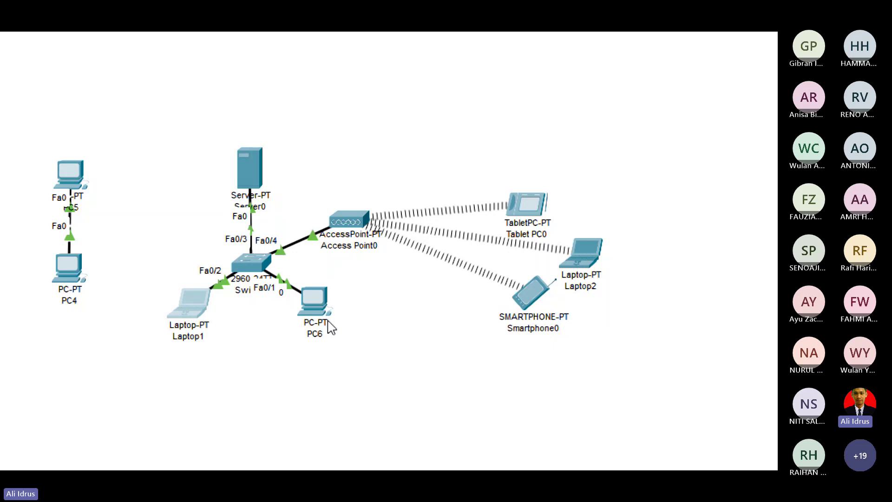
pyautogui.click(314, 301)
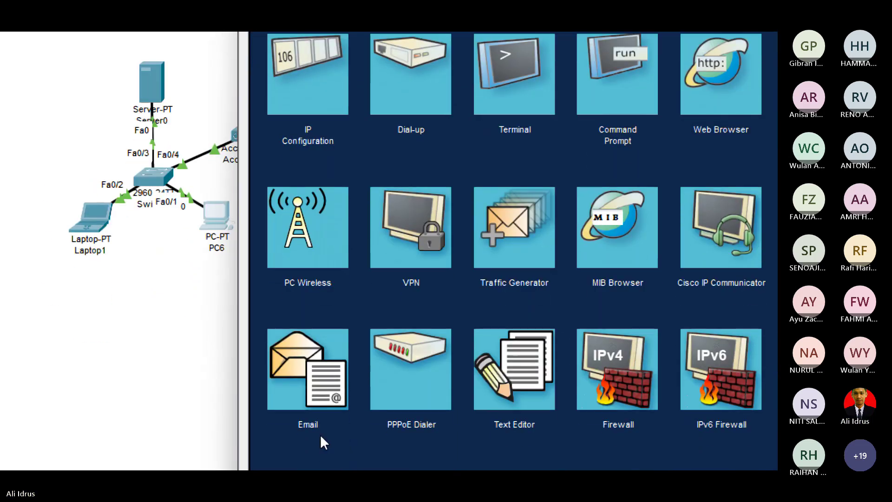
pyautogui.click(320, 446)
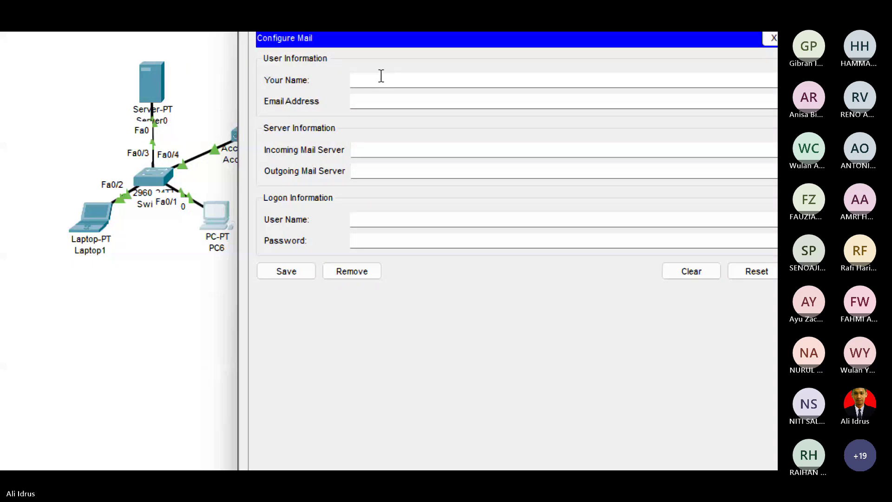
pyautogui.click(380, 76)
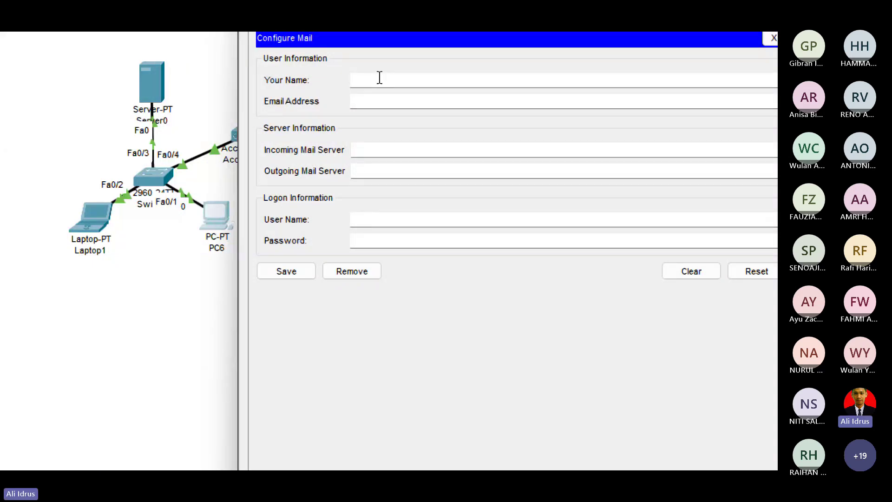
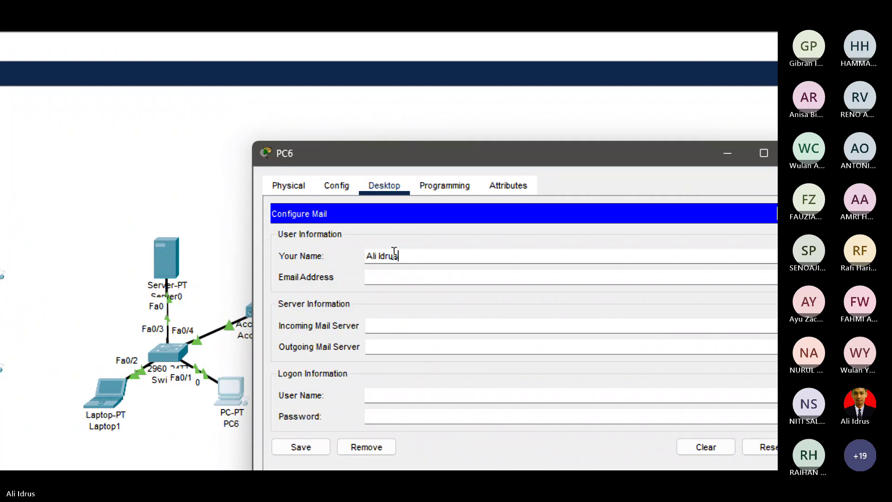
pyautogui.click(445, 278)
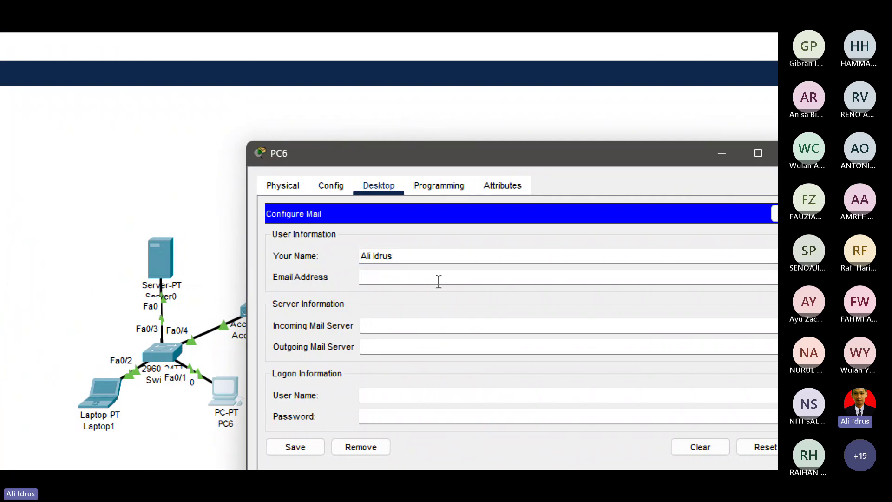
pyautogui.write('op')
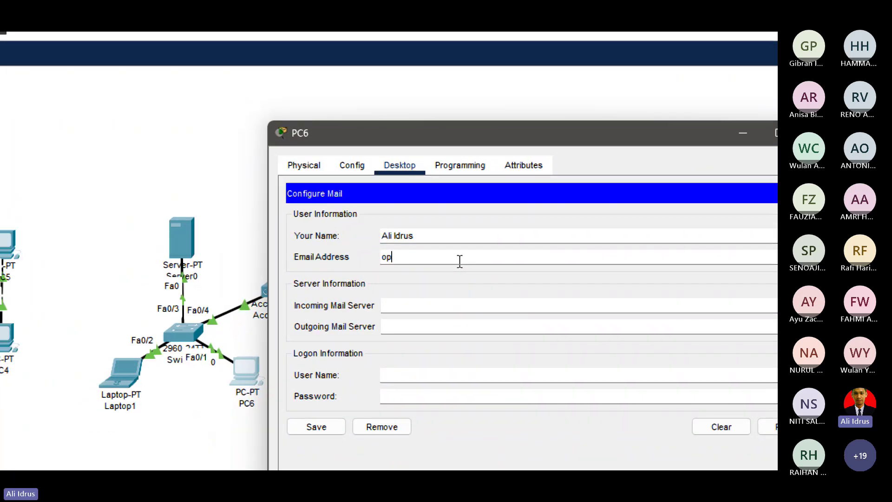
pyautogui.press('BackSpace')
pyautogui.press('BackSpace')
pyautogui.write('p')
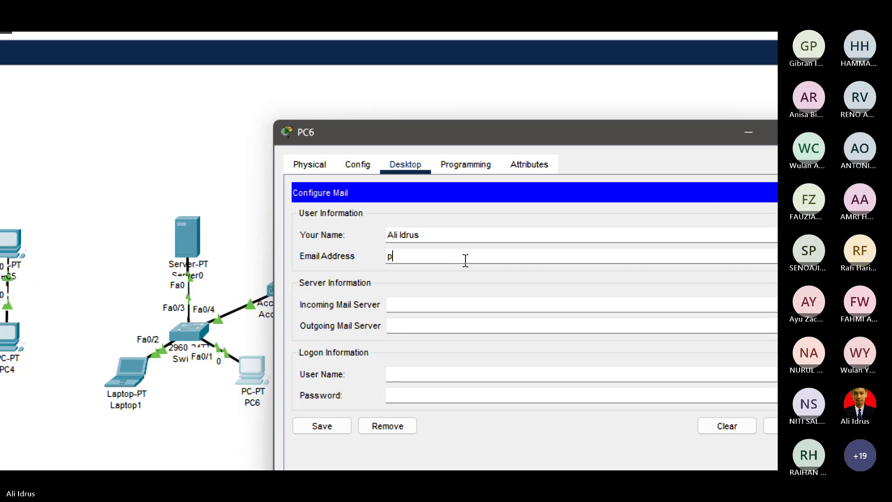
pyautogui.write('c6')
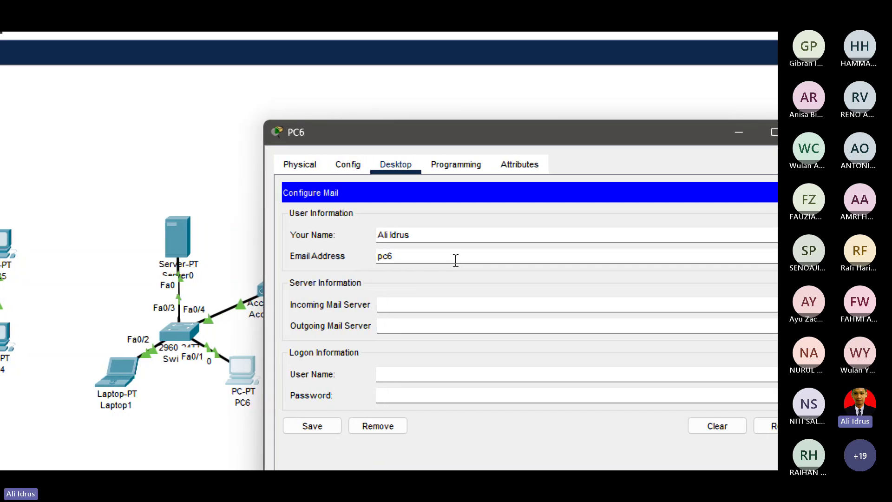
pyautogui.write('@')
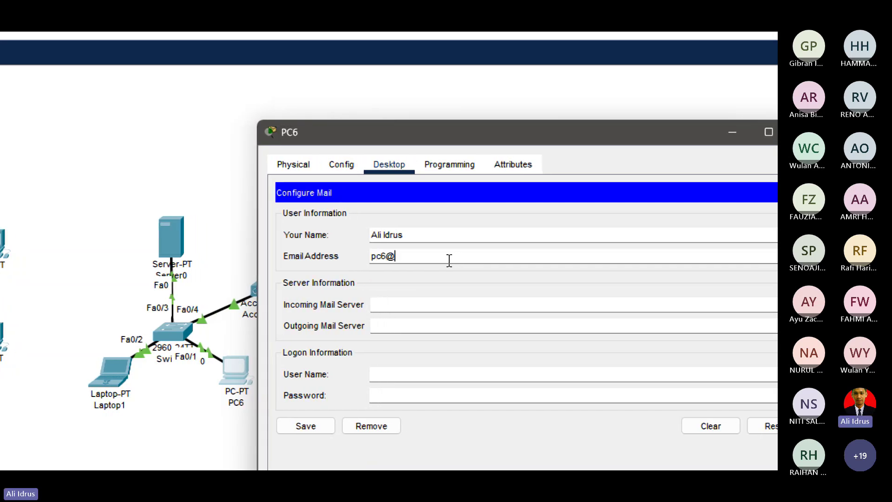
pyautogui.write('ijk.')
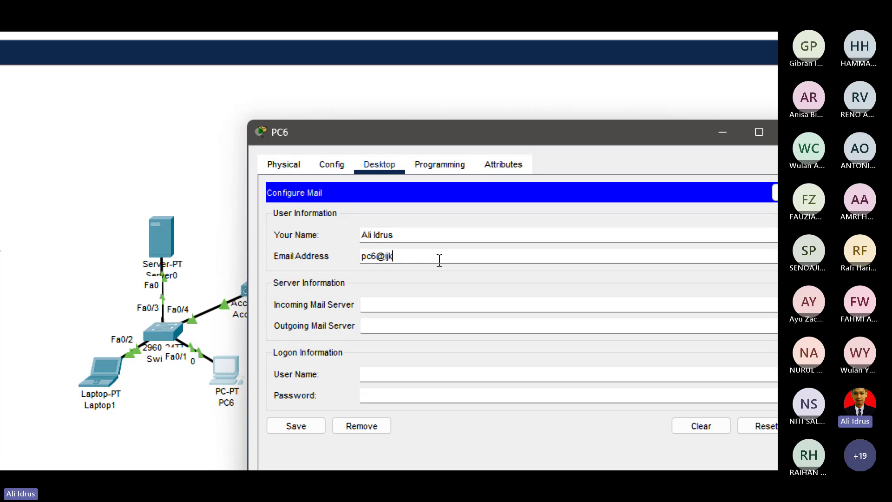
pyautogui.write('com')
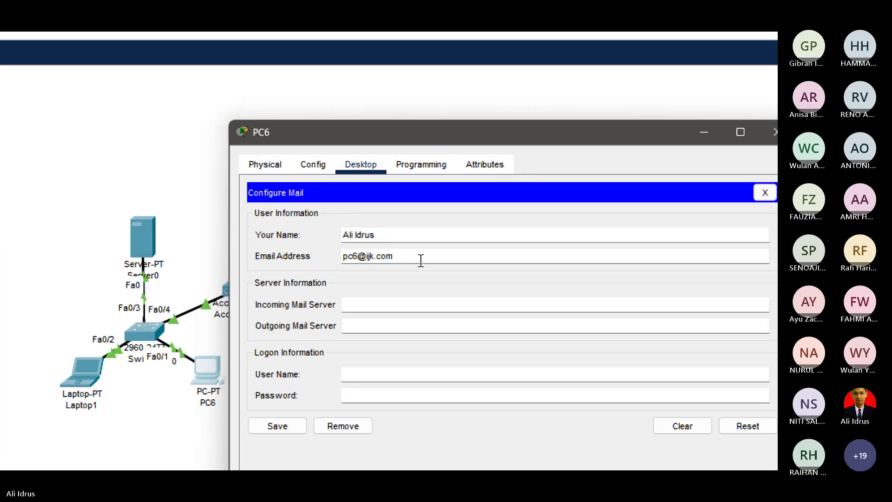
# Set 172.16.1.1 as the incoming and outgoing mail server with user name pc6.
pyautogui.click(390, 305)
pyautogui.write('172.16')
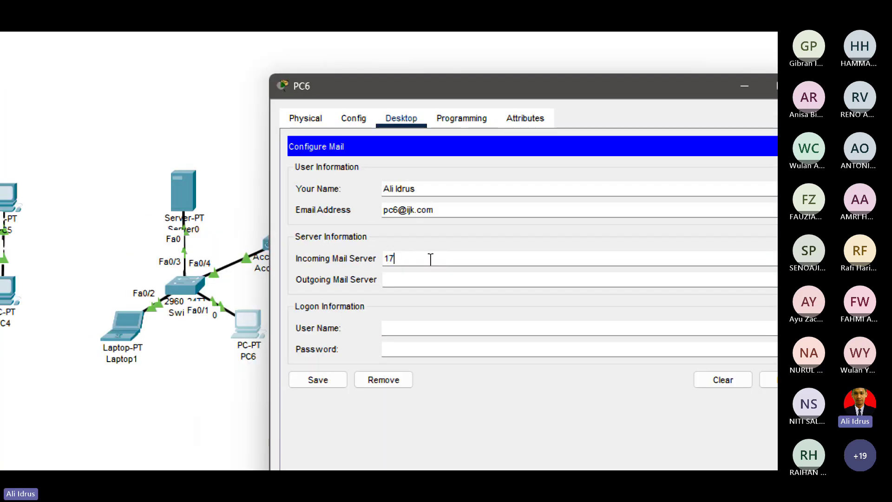
pyautogui.write('.1.1')
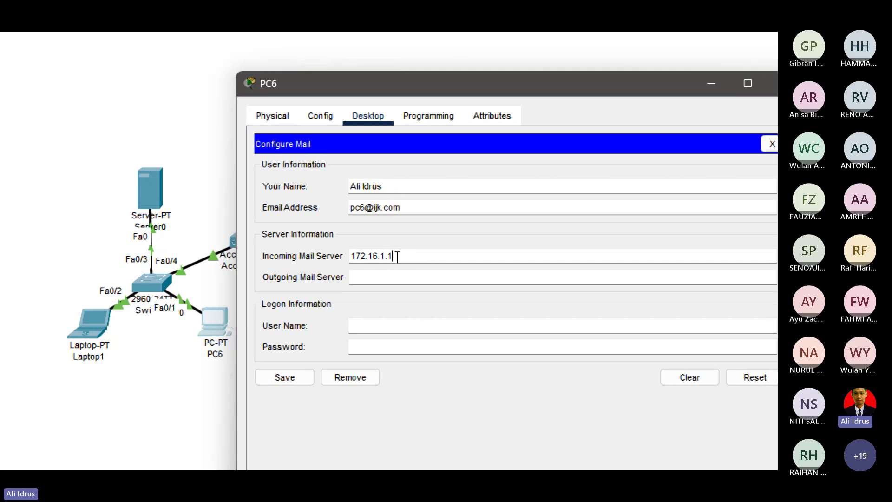
pyautogui.press('Tab')
pyautogui.write('1')
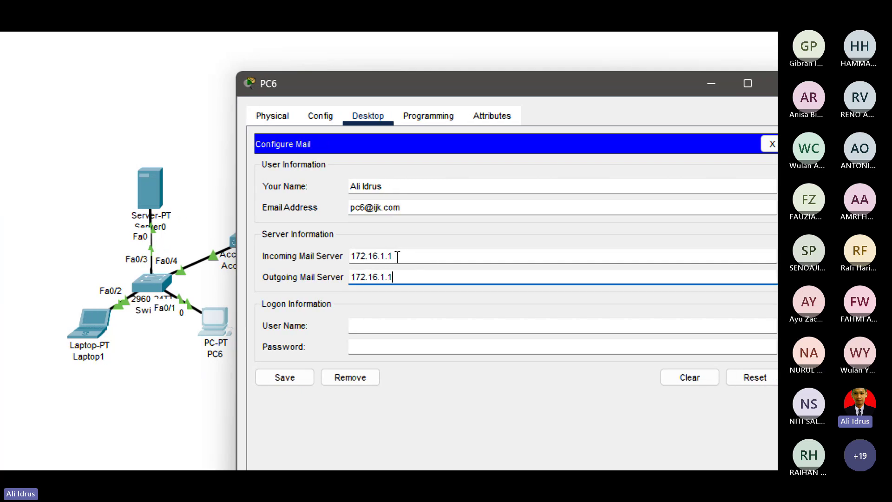
pyautogui.click(380, 330)
pyautogui.write('pc')
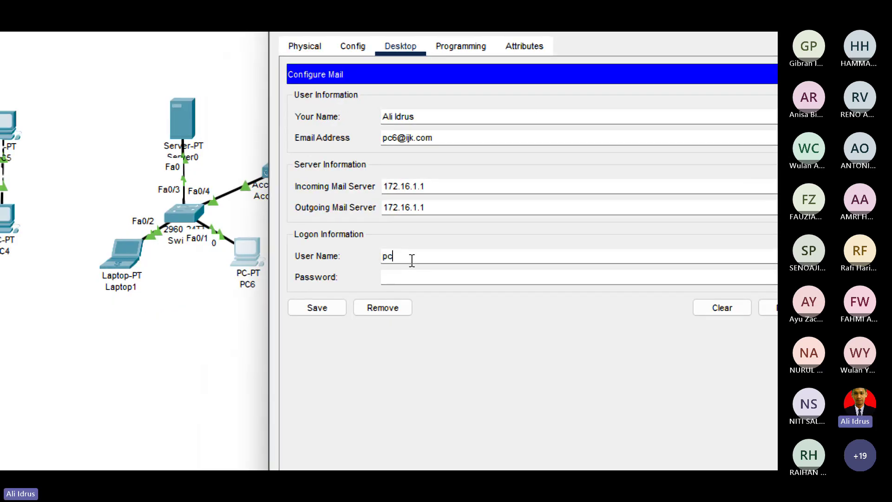
pyautogui.write('6')
# Check the pc6 mail account in Server0's email service settings.
pyautogui.click(173, 125)
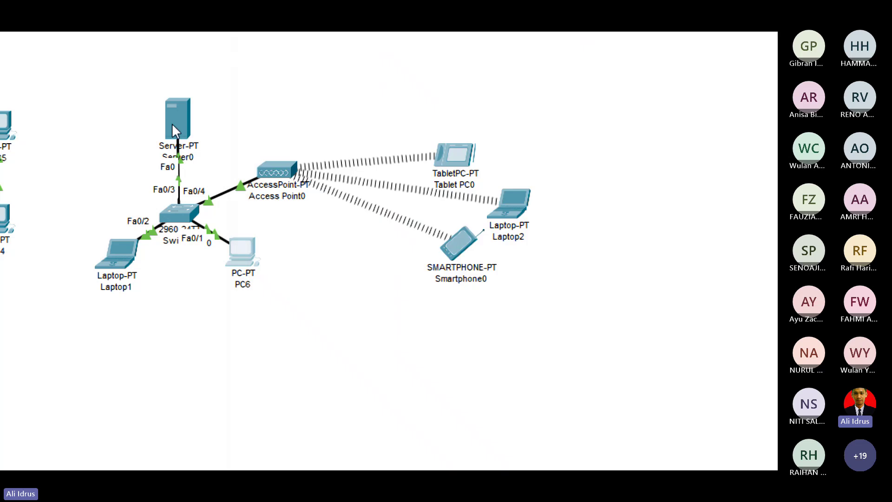
pyautogui.click(348, 218)
pyautogui.click(419, 238)
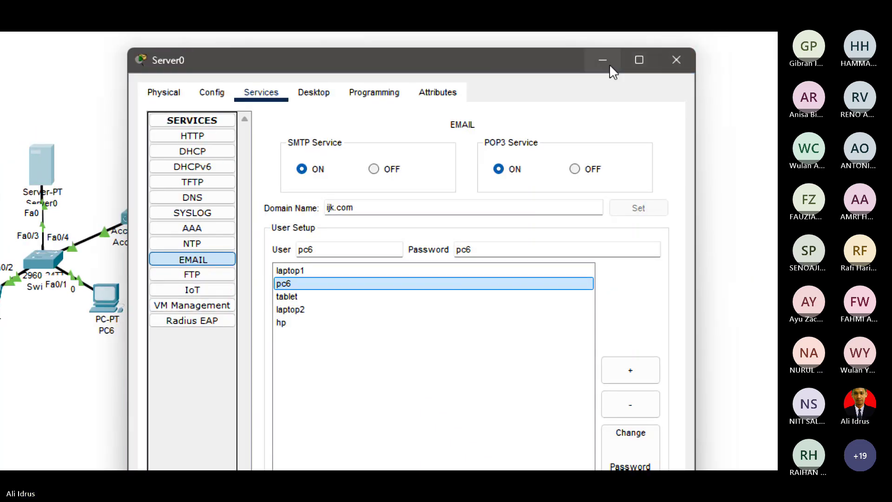
pyautogui.click(609, 63)
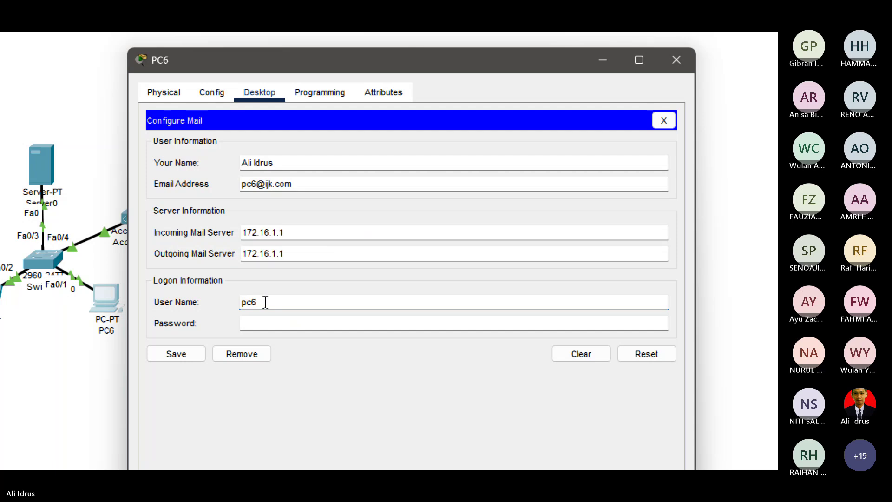
# Enter the account password and save PC6's mail configuration.
pyautogui.click(264, 323)
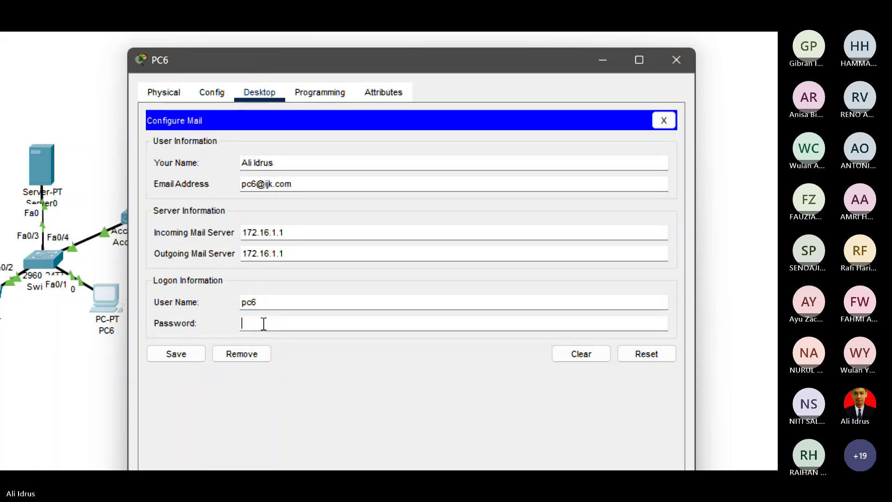
pyautogui.write('123')
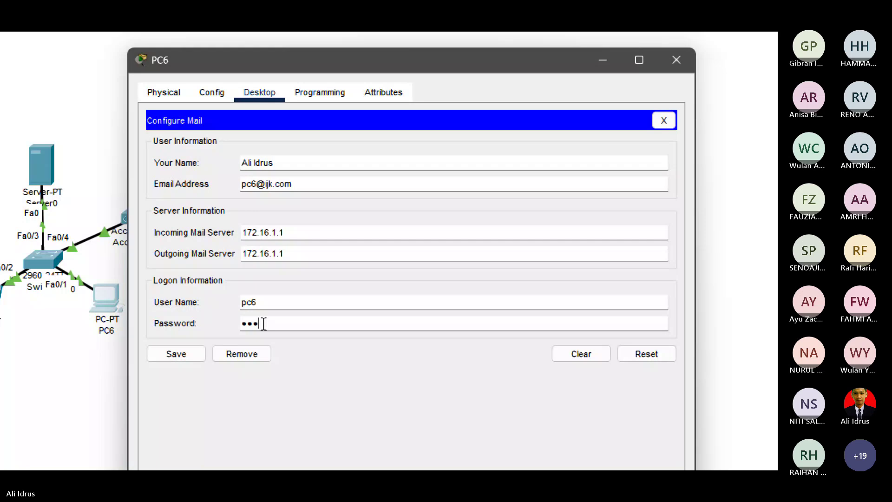
pyautogui.click(197, 355)
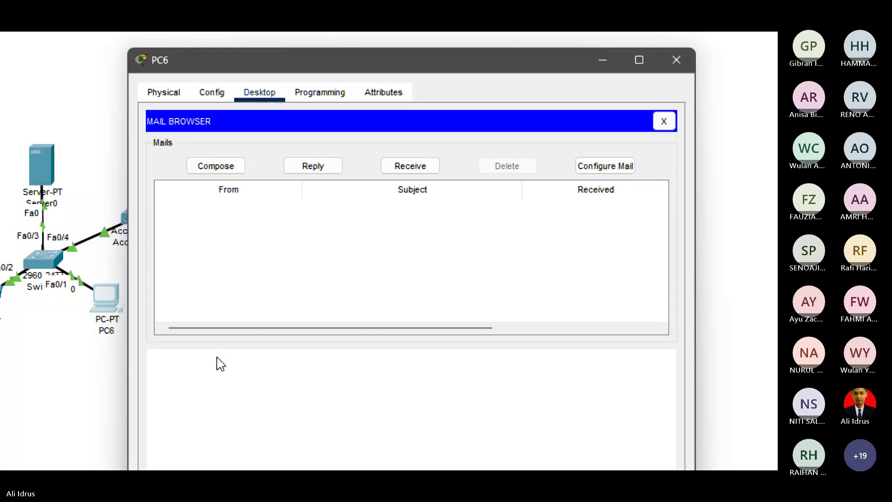
# From PC6, send Laptop1's account a mail titled 'tes Email' with body 'Selamat Pagi'.
pyautogui.moveTo(355, 54); pyautogui.dragTo(392, 47)
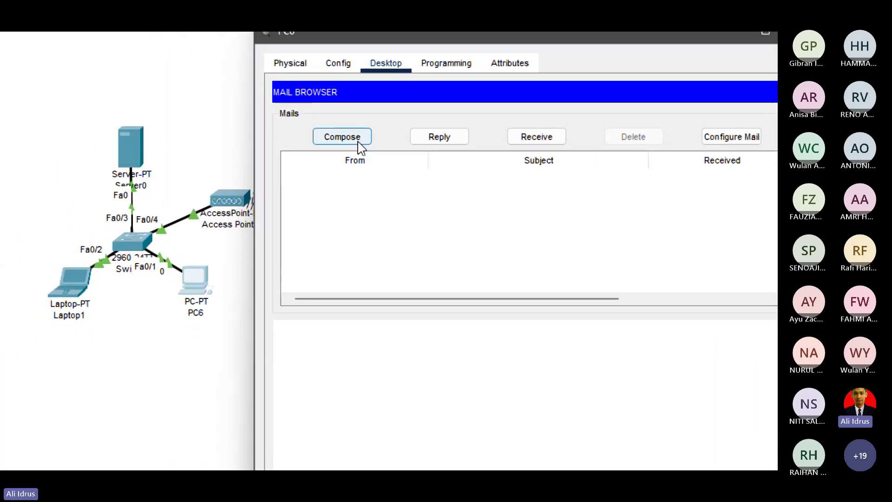
pyautogui.click(359, 145)
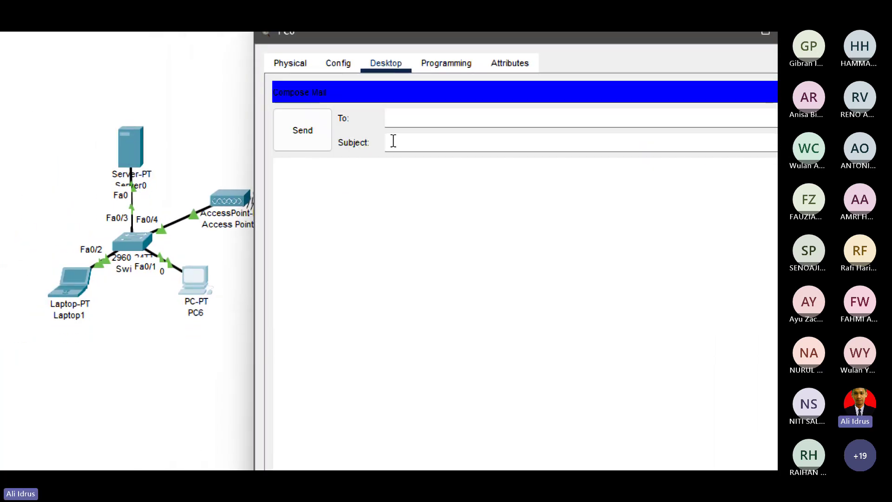
pyautogui.click(423, 115)
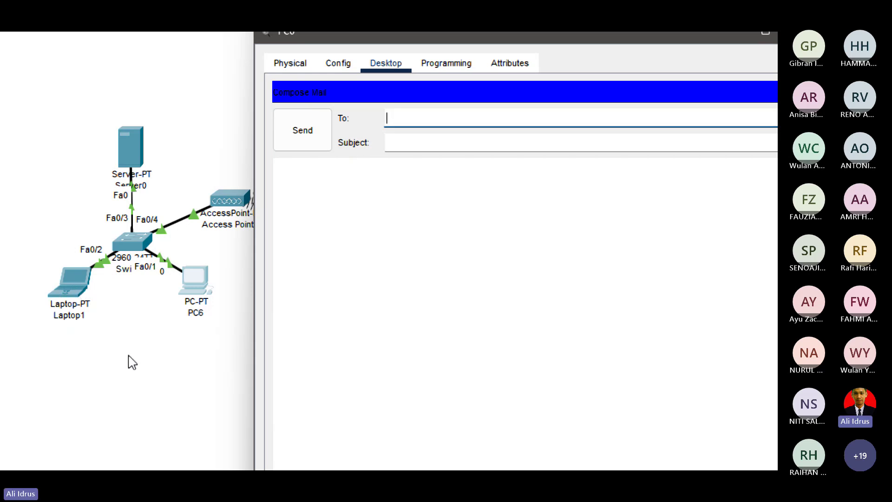
pyautogui.write('laptop')
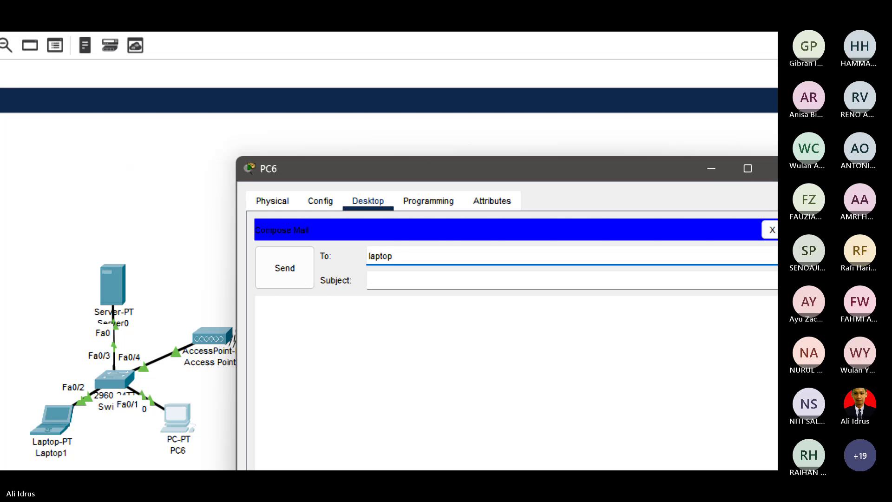
pyautogui.write('1@ijk.co')
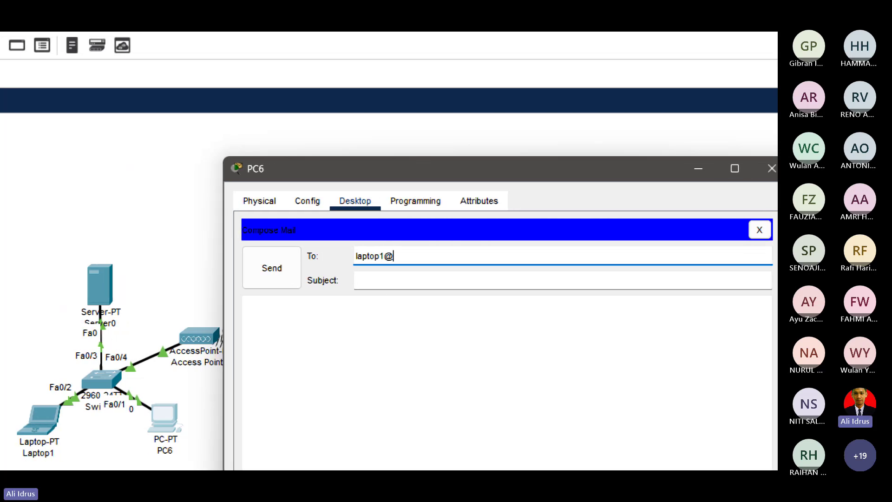
pyautogui.write('m')
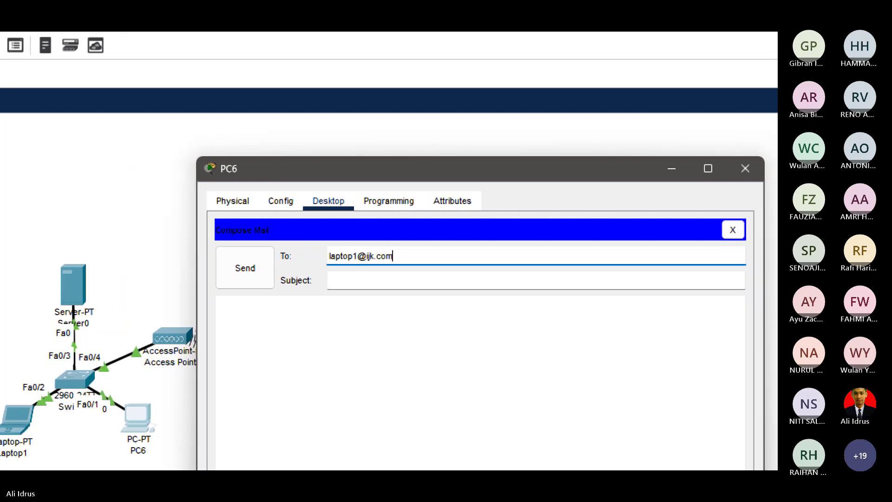
pyautogui.press('Tab')
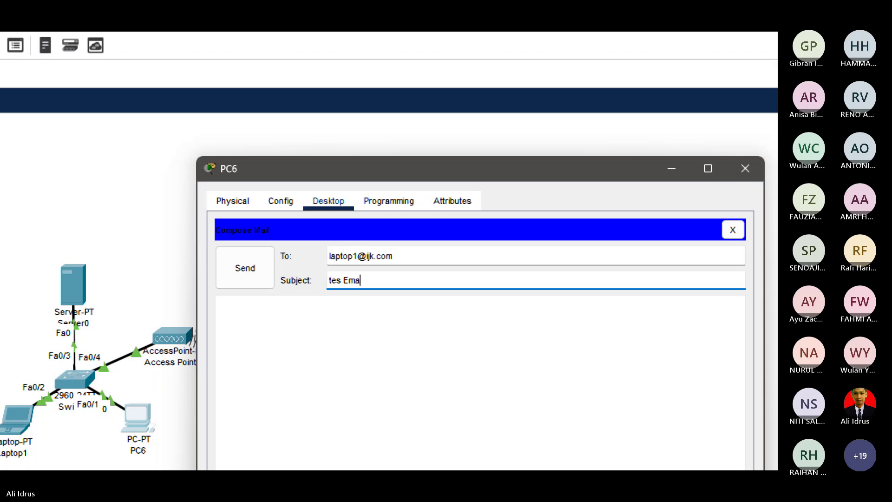
pyautogui.write('l')
pyautogui.click(221, 305)
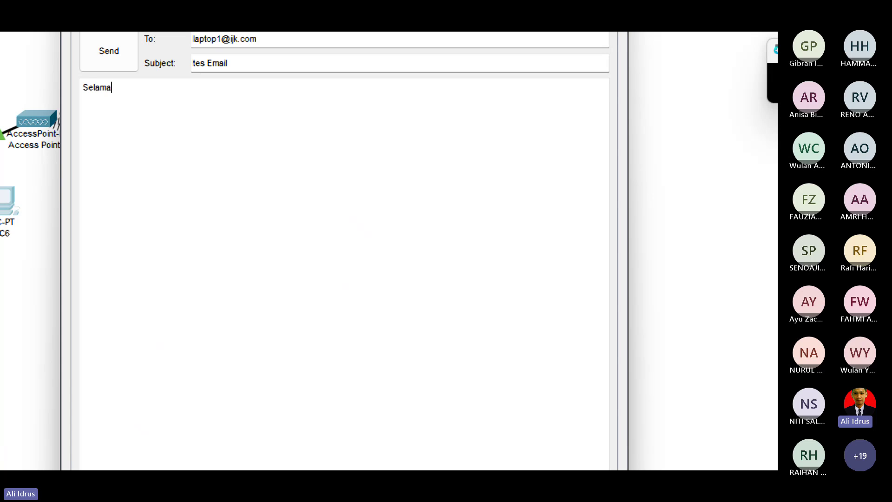
pyautogui.write('Selamat Pagi')
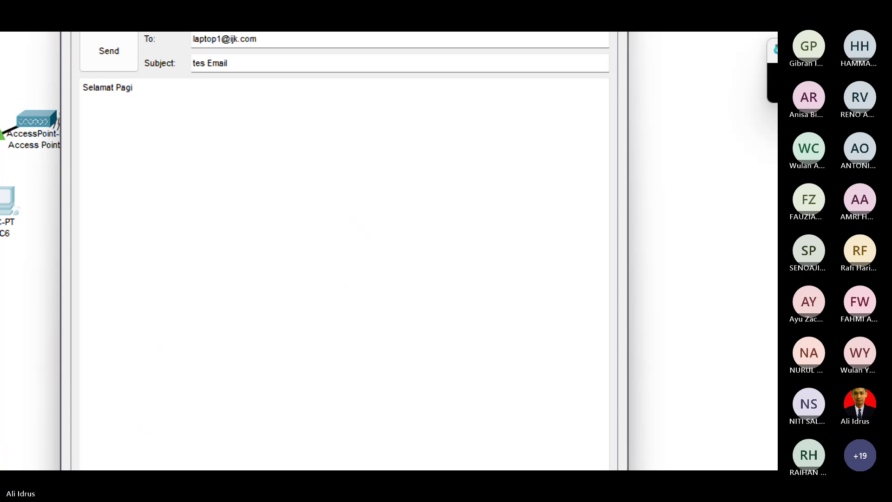
pyautogui.click(111, 49)
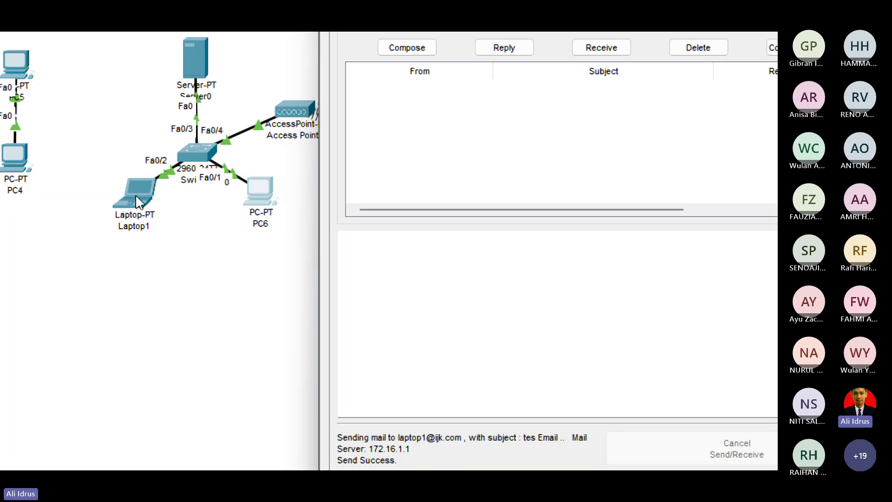
# On Laptop1, receive new mail, read PC6's 'tes Email' message and start a reply.
pyautogui.click(136, 194)
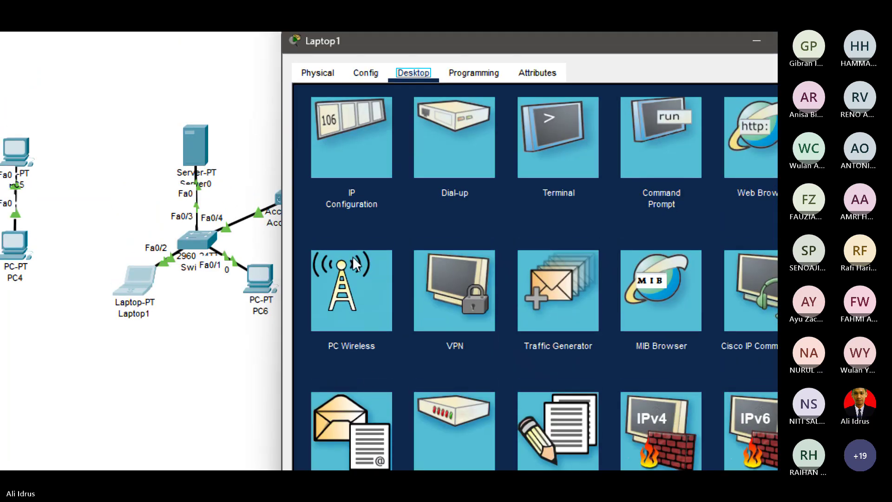
pyautogui.click(356, 415)
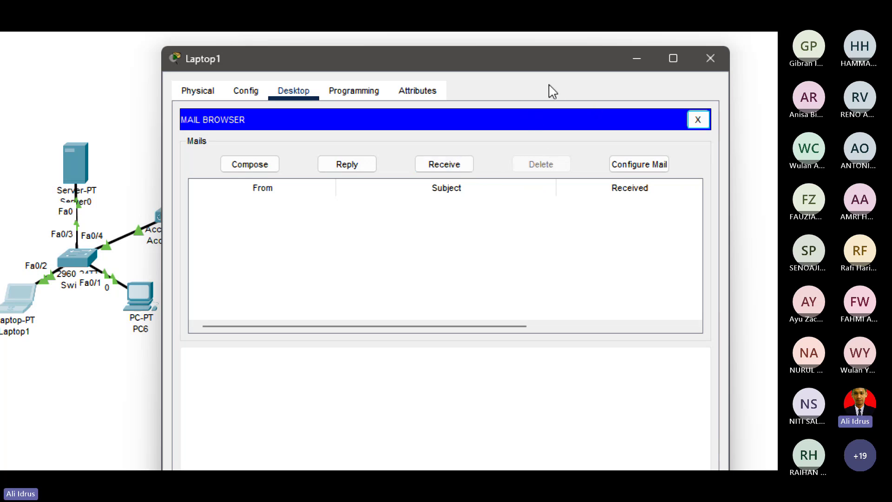
pyautogui.click(442, 169)
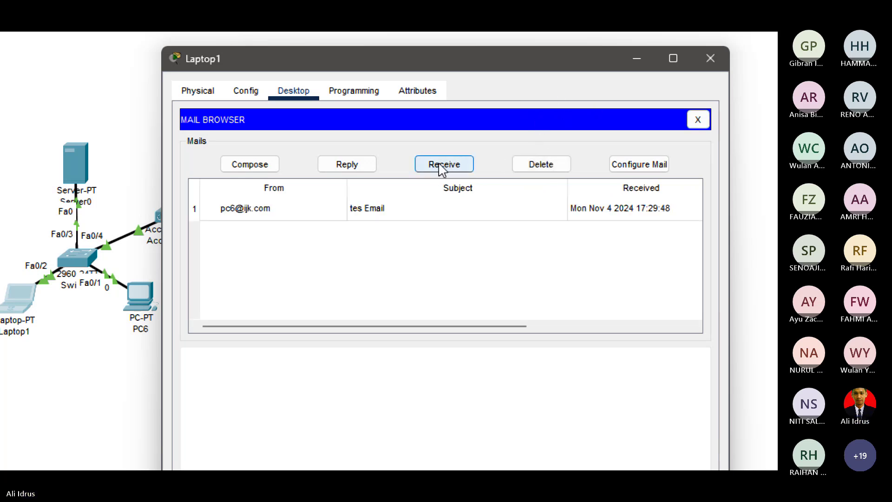
pyautogui.click(256, 208)
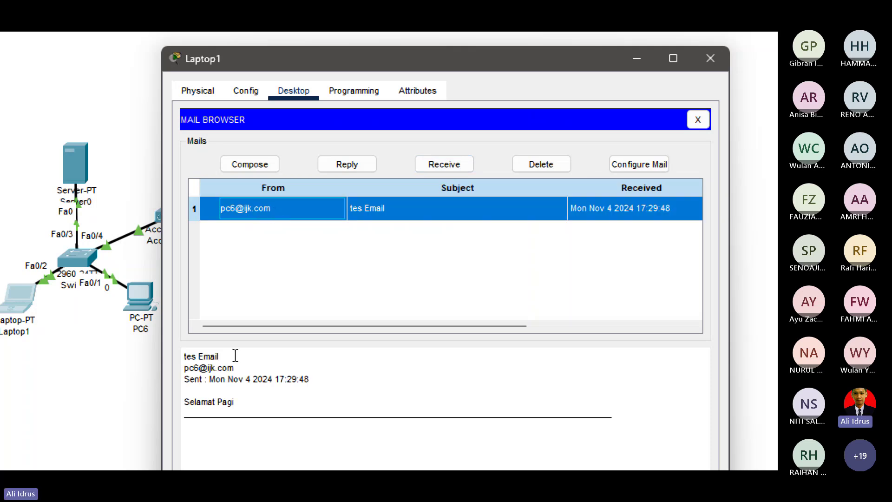
pyautogui.click(347, 164)
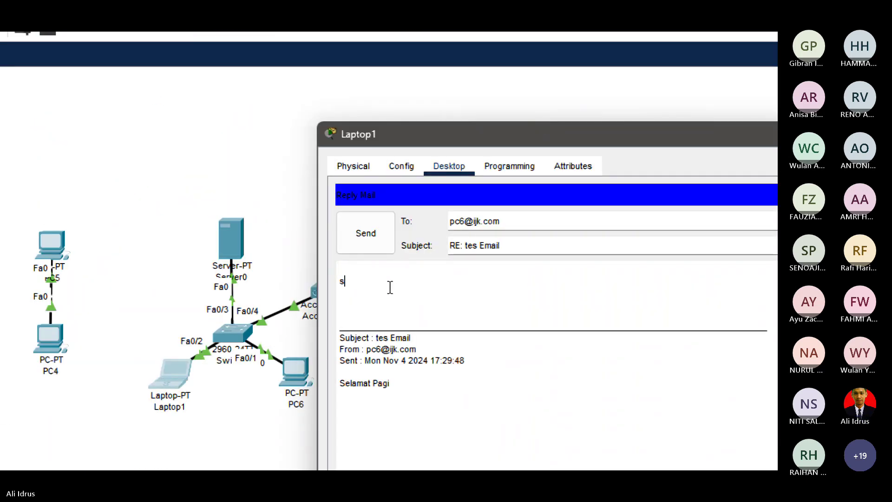
# Write a 'Selamat pagi' greeting to PC6's user as the reply body and send it.
pyautogui.write('elamat pag')
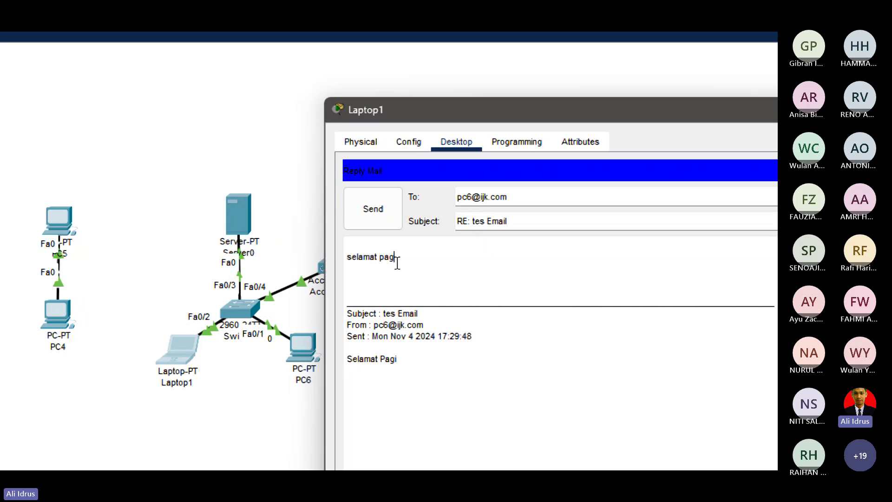
pyautogui.write('i pak A')
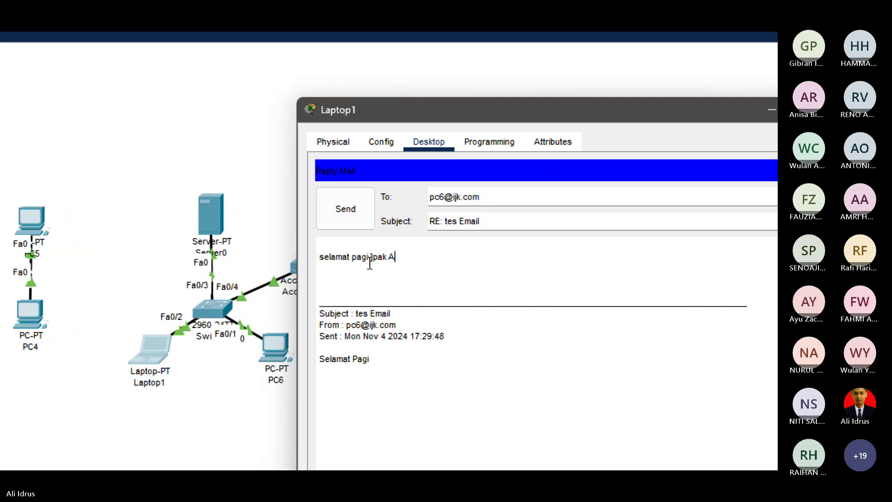
pyautogui.write('li')
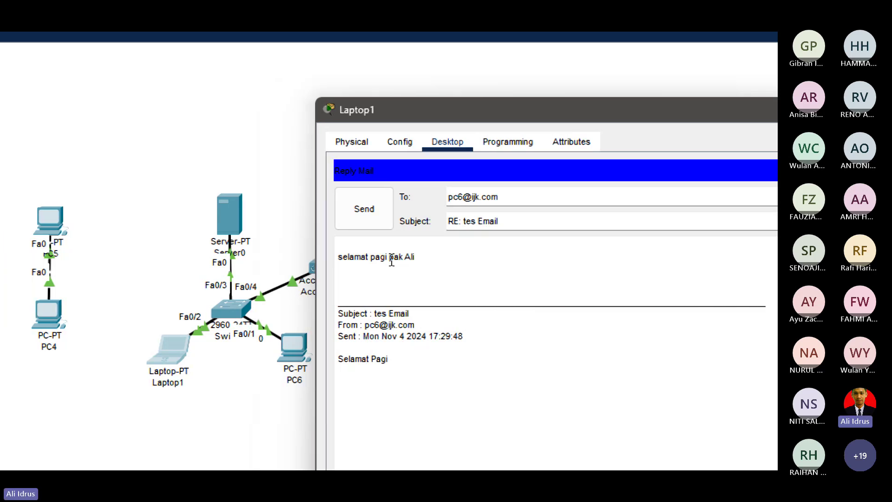
pyautogui.click(355, 219)
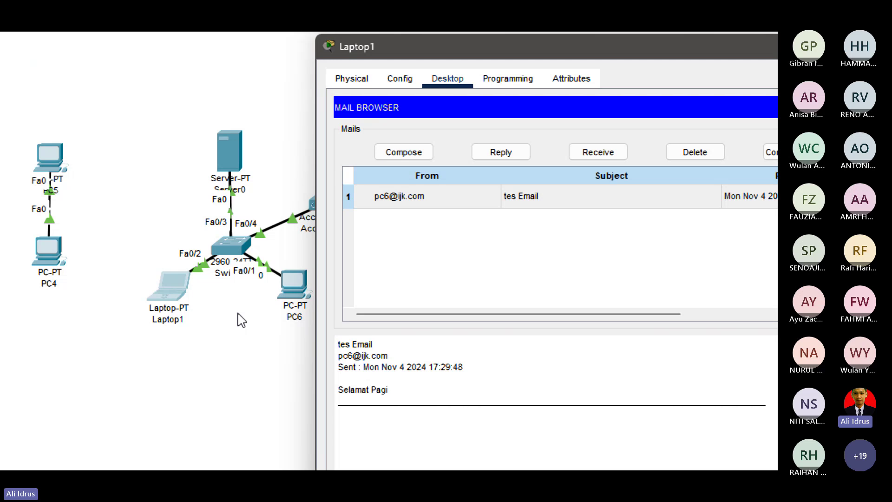
# On PC6, receive and open Laptop1's 'RE: tes Email' reply, then close PC6's window.
pyautogui.click(238, 192)
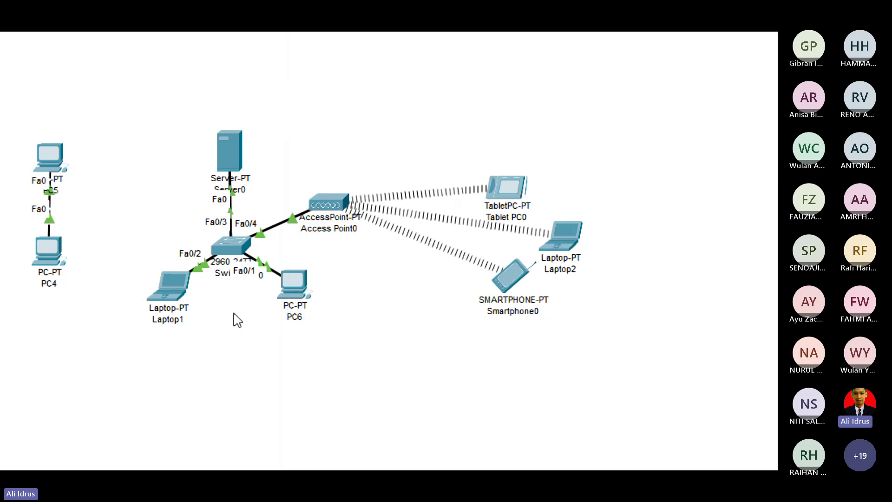
pyautogui.click(296, 286)
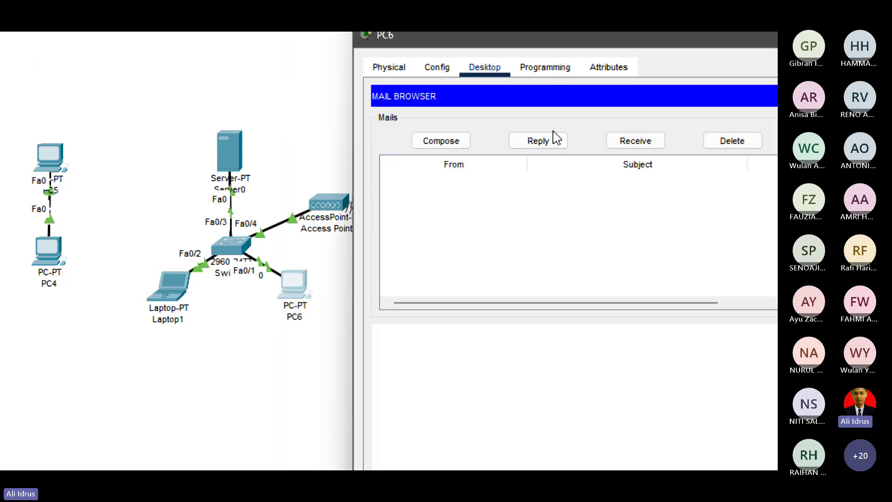
pyautogui.click(633, 146)
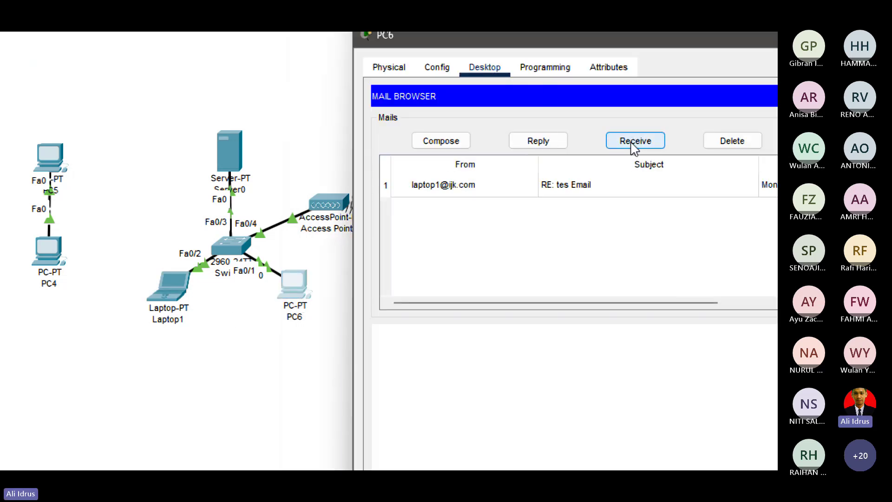
pyautogui.doubleClick(555, 186)
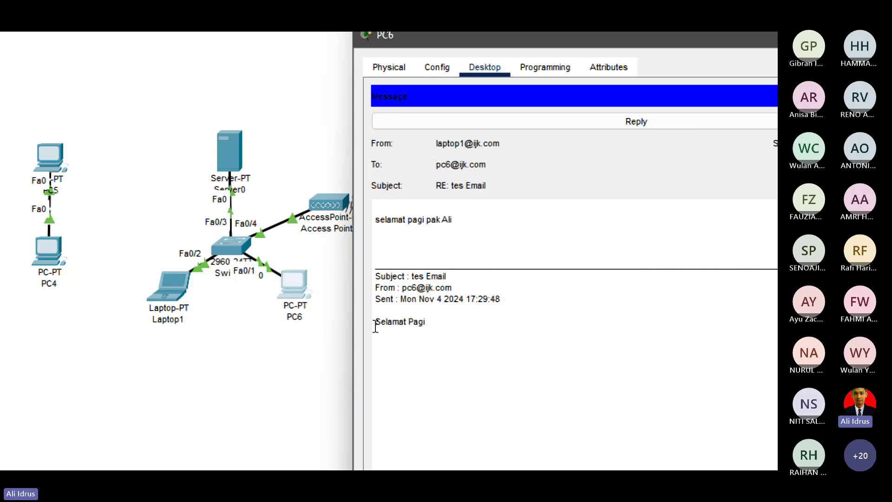
pyautogui.moveTo(375, 327); pyautogui.dragTo(456, 323)
pyautogui.moveTo(450, 151); pyautogui.dragTo(366, 156)
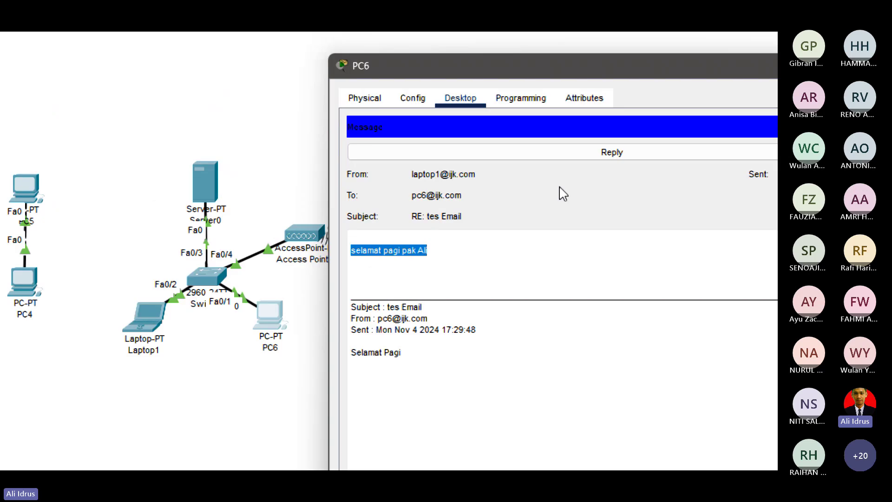
pyautogui.click(714, 71)
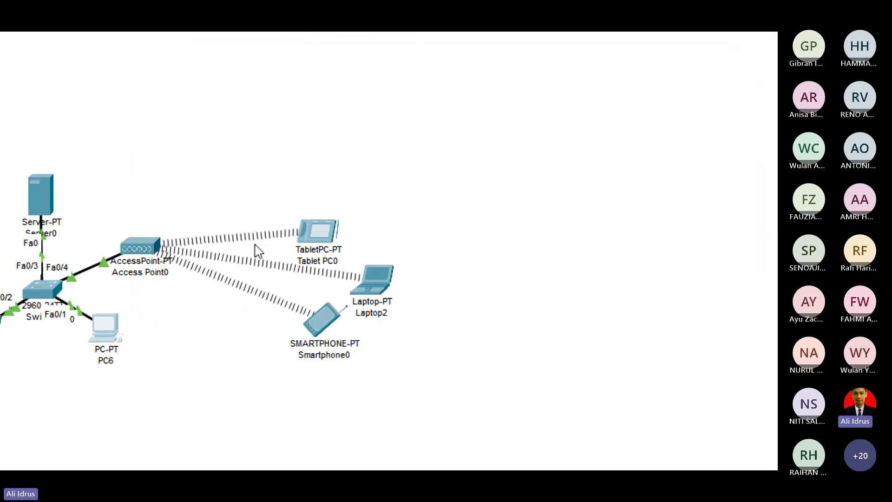
# Nudge Tablet PC0 up and right and briefly view its desktop apps.
pyautogui.moveTo(308, 234); pyautogui.dragTo(348, 213)
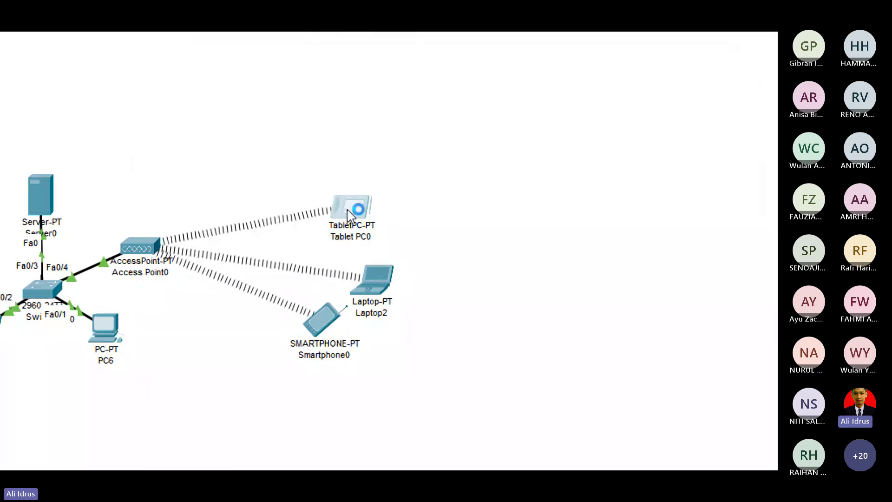
pyautogui.click(349, 209)
pyautogui.click(259, 122)
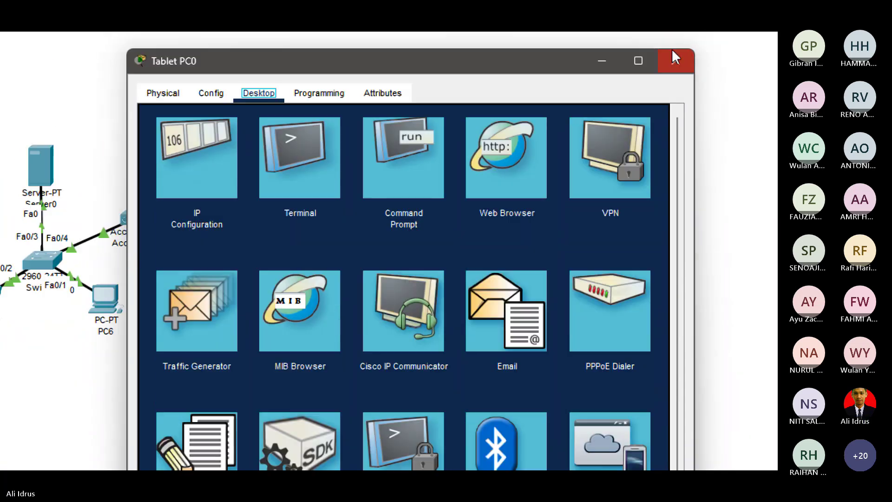
pyautogui.click(675, 58)
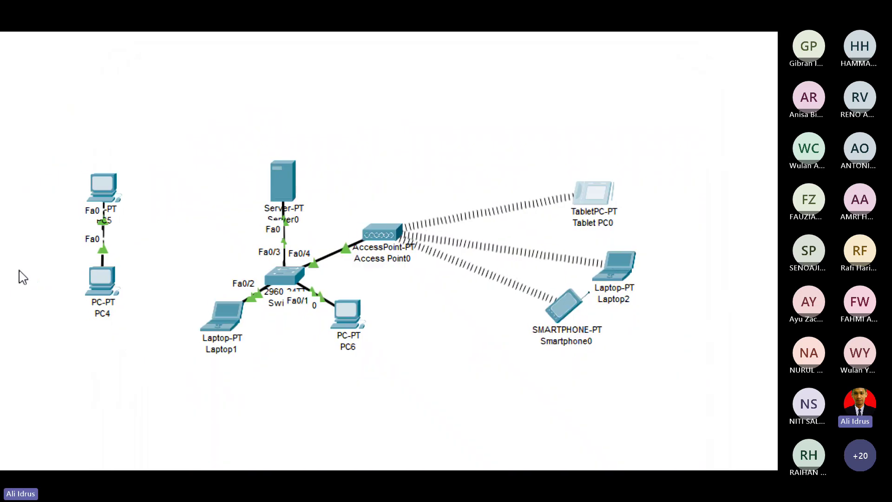
# Reposition Smartphone0, Tablet PC0 and Laptop2 around the access point, then bring up Server0's settings.
pyautogui.moveTo(574, 307); pyautogui.dragTo(618, 337)
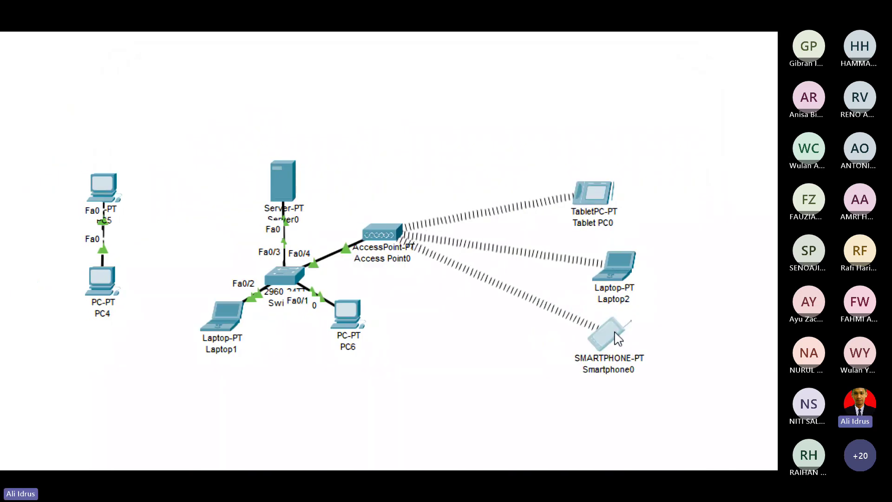
pyautogui.moveTo(597, 204); pyautogui.dragTo(616, 203)
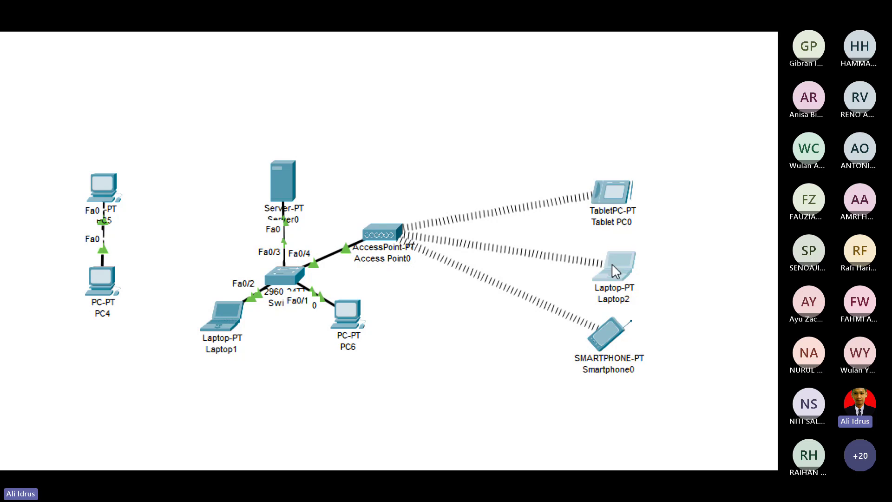
pyautogui.moveTo(612, 263); pyautogui.dragTo(603, 252)
pyautogui.moveTo(618, 200); pyautogui.dragTo(596, 195)
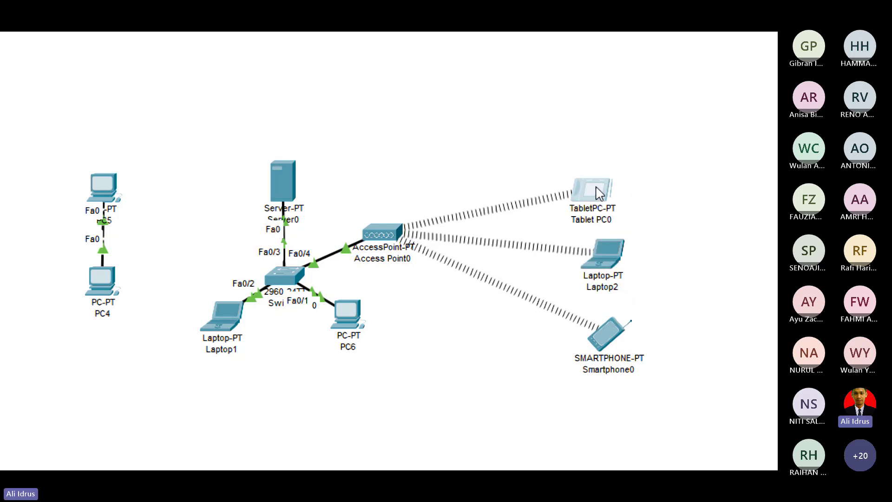
pyautogui.moveTo(599, 252); pyautogui.dragTo(578, 235)
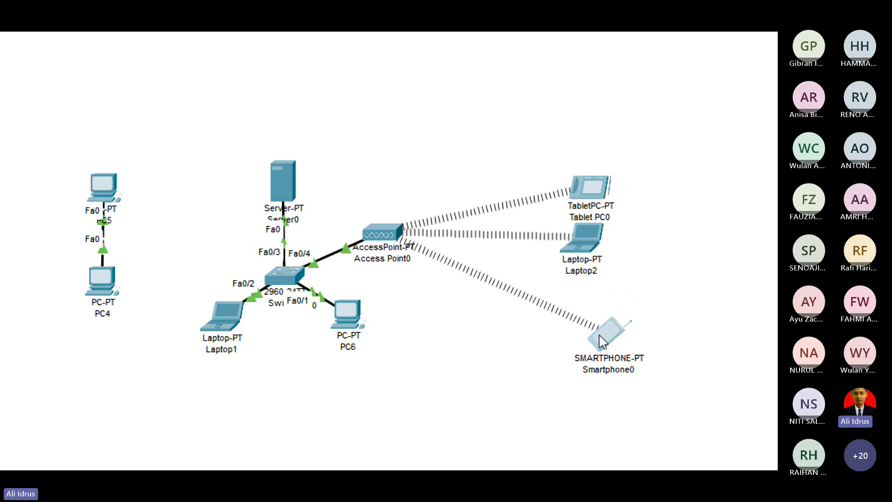
pyautogui.moveTo(598, 344); pyautogui.dragTo(579, 309)
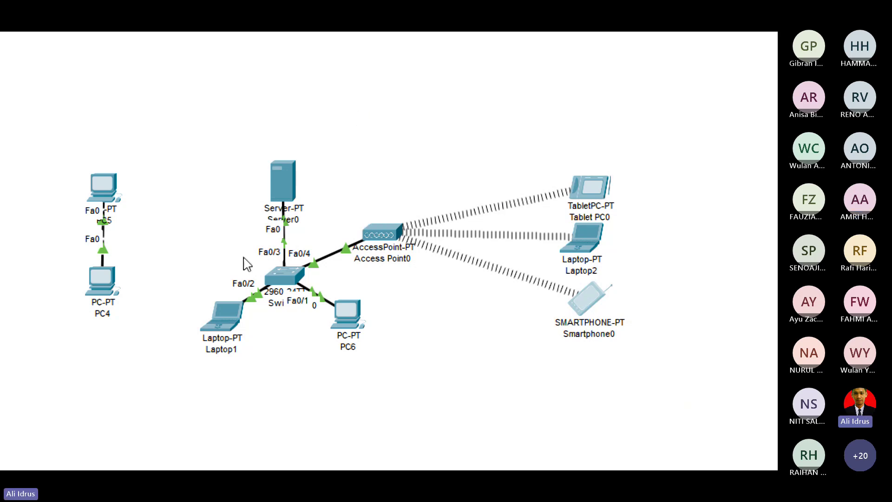
pyautogui.moveTo(169, 133); pyautogui.dragTo(701, 428)
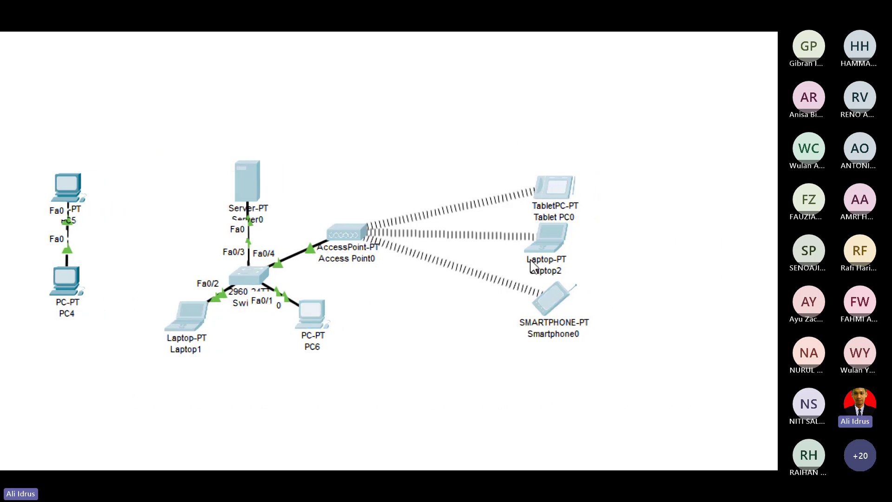
pyautogui.click(238, 187)
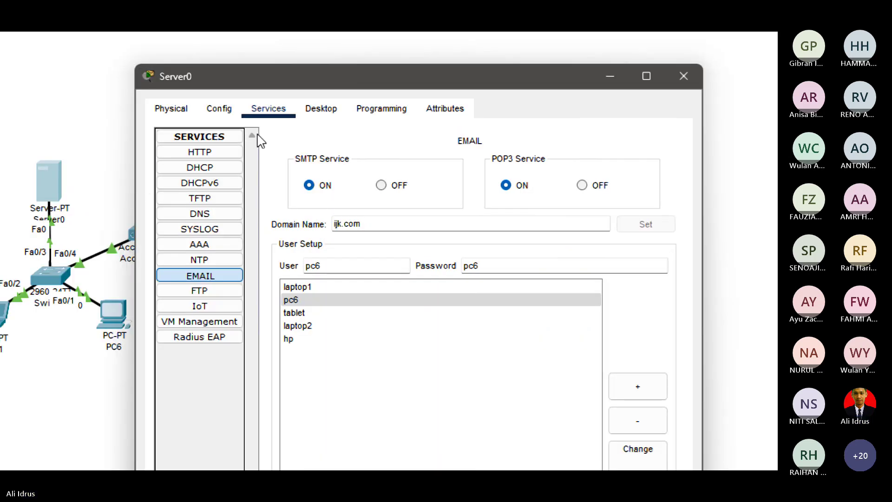
# Change Server0's IP configuration subnet mask to 255.255.255.192 and close its window.
pyautogui.click(307, 112)
pyautogui.click(242, 158)
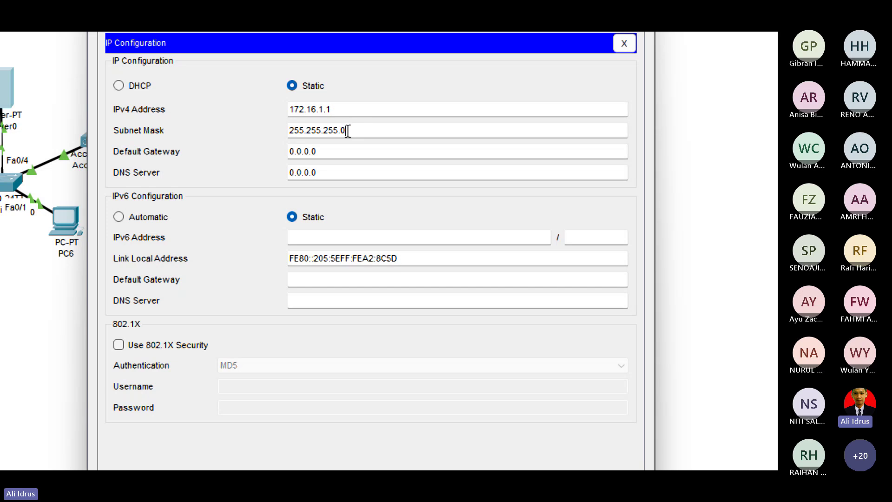
pyautogui.press('BackSpace')
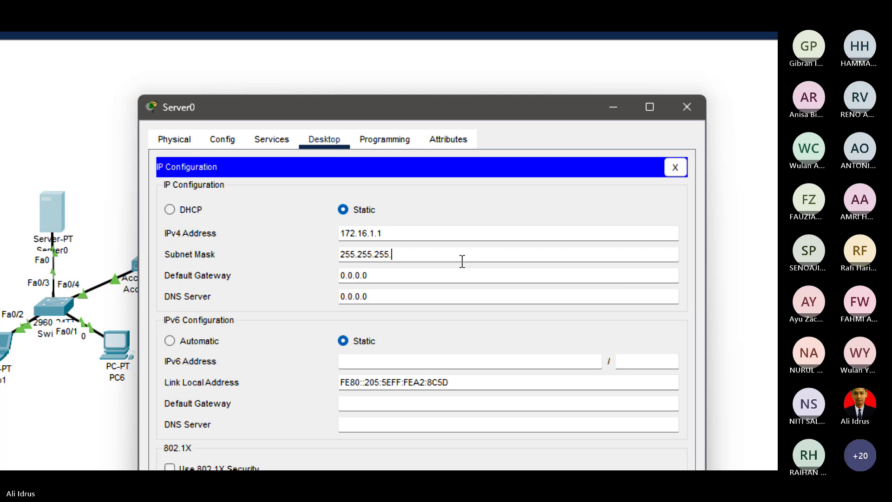
pyautogui.write('1')
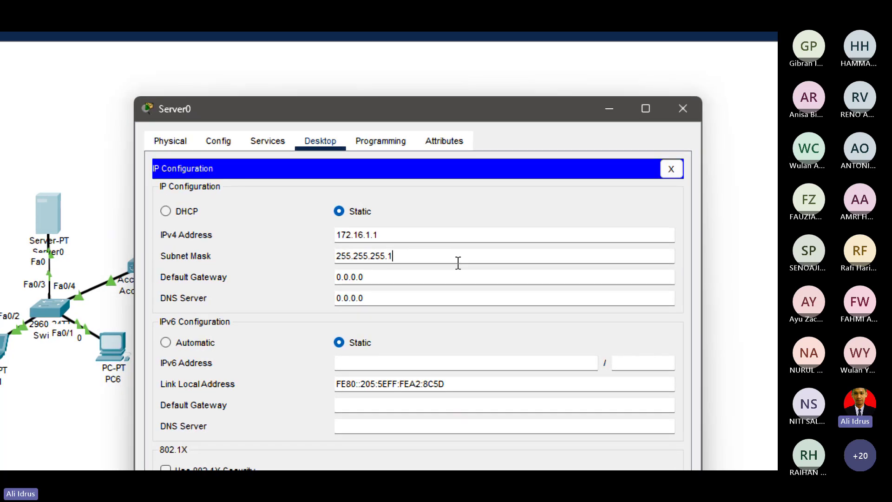
pyautogui.write('9')
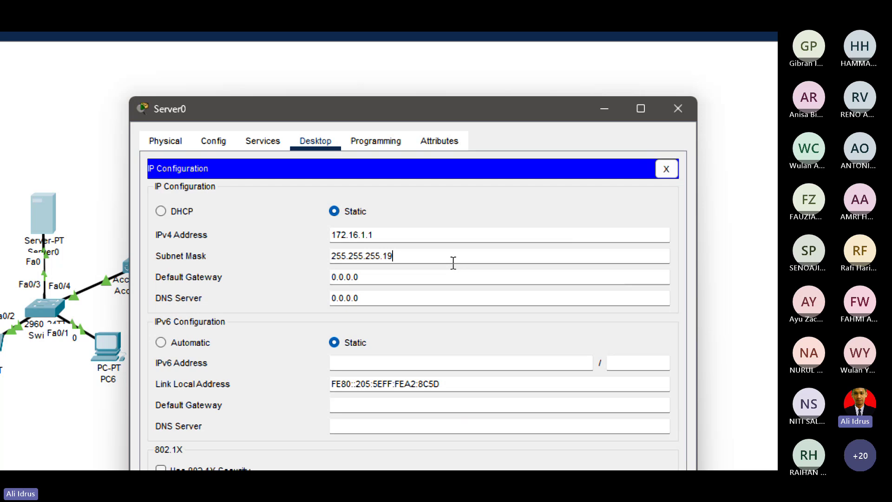
pyautogui.write('2')
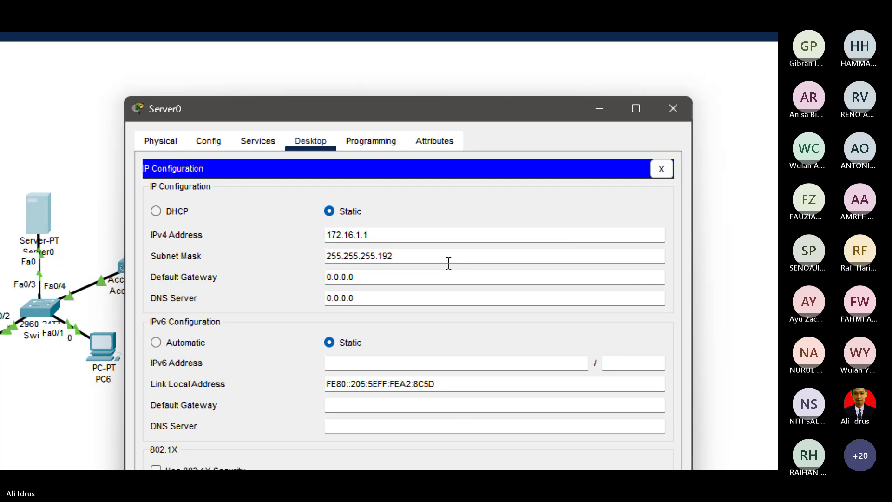
pyautogui.click(662, 170)
pyautogui.click(673, 109)
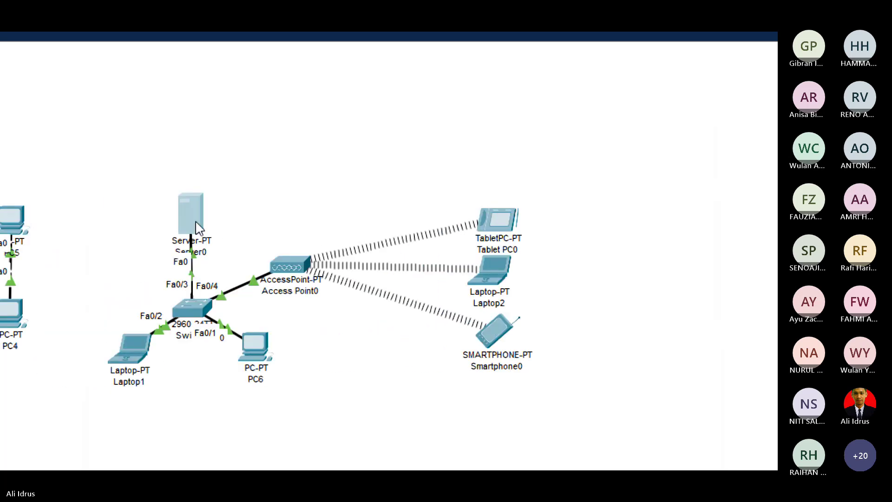
# Reopen Server0 and zoom in on the DHCP serverPool, now using mask 255.255.255.192.
pyautogui.click(196, 228)
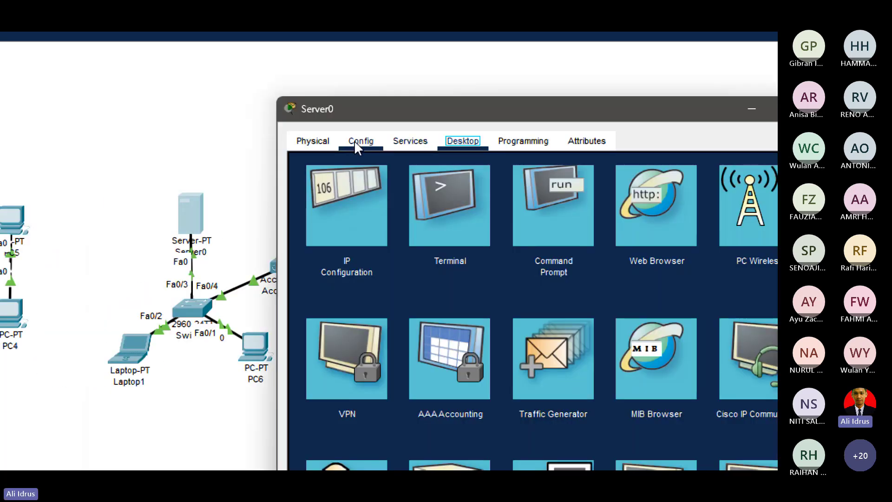
pyautogui.click(409, 141)
pyautogui.click(370, 202)
pyautogui.press('super+equal')
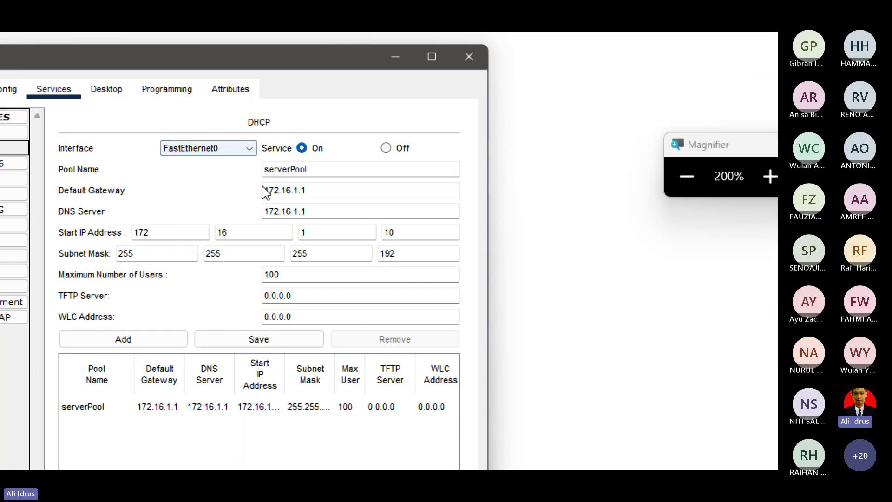
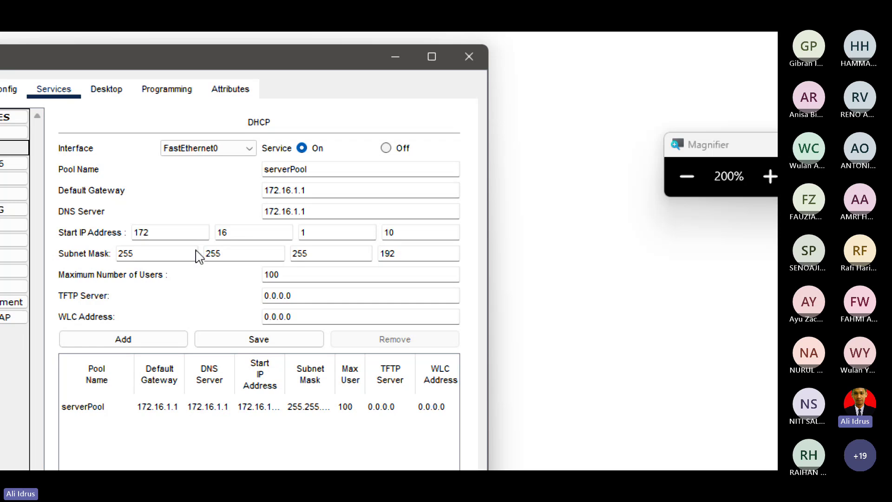
# Enter 62 as serverPool's maximum users, save it (capped at 54), and close Server0.
pyautogui.click(398, 236)
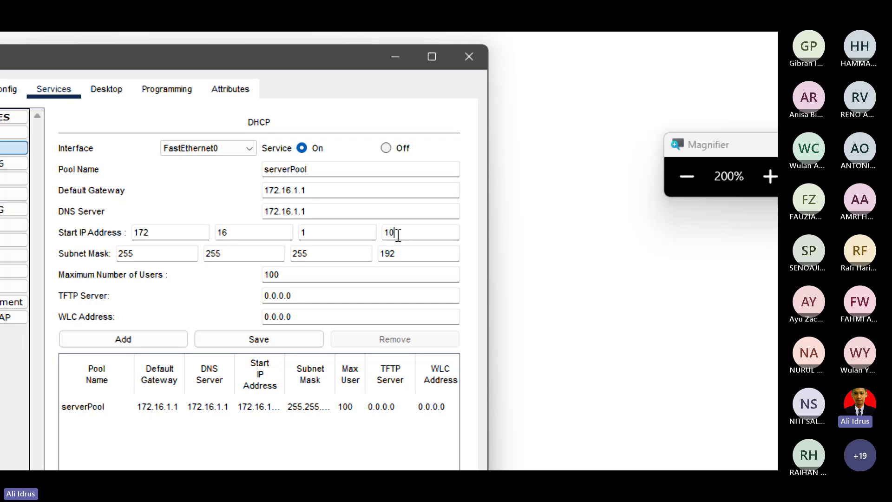
pyautogui.click(296, 275)
pyautogui.press('BackSpace')
pyautogui.press('BackSpace')
pyautogui.press('BackSpace')
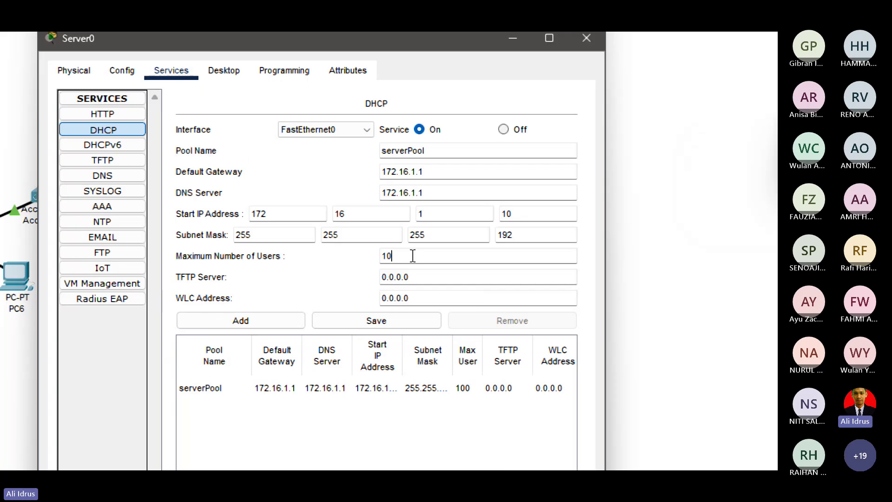
pyautogui.write('62')
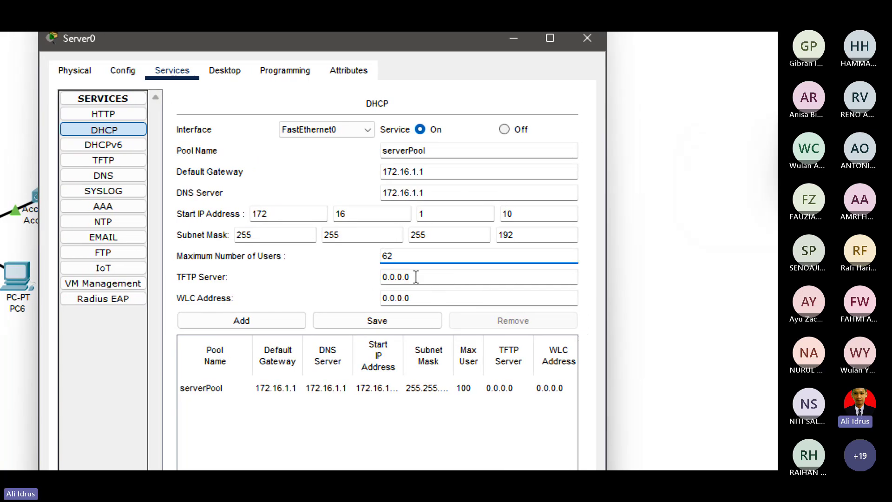
pyautogui.click(385, 319)
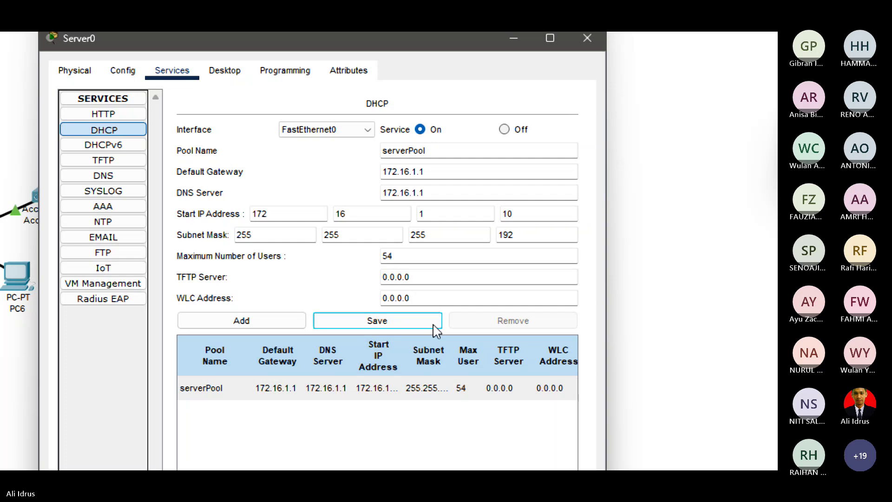
pyautogui.click(588, 38)
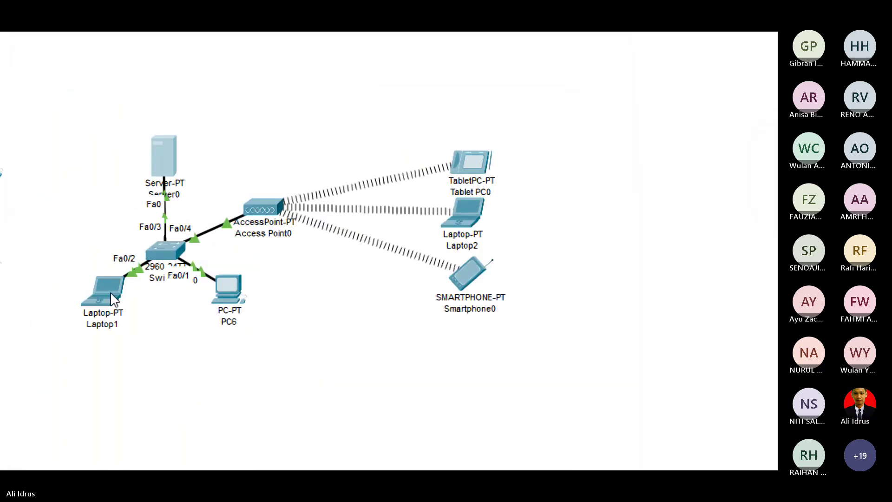
# Briefly check Laptop1's window, then bring up Server0's DHCP pool settings.
pyautogui.moveTo(112, 293)
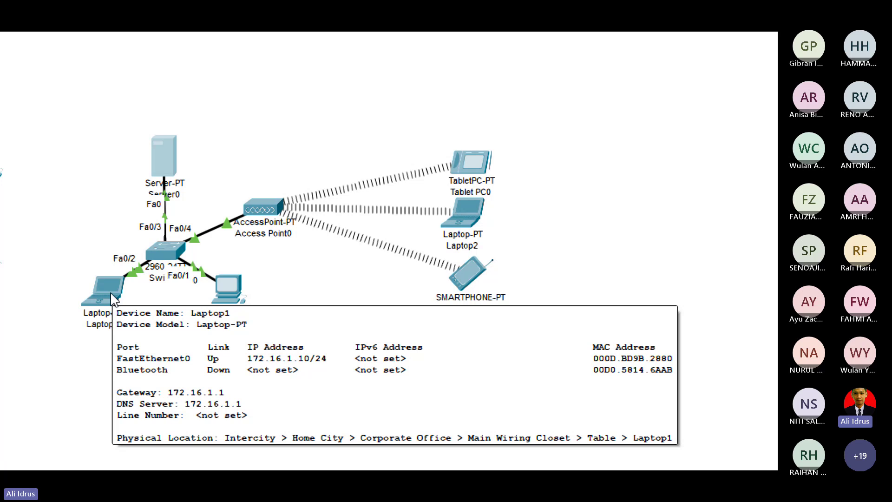
pyautogui.click(111, 298)
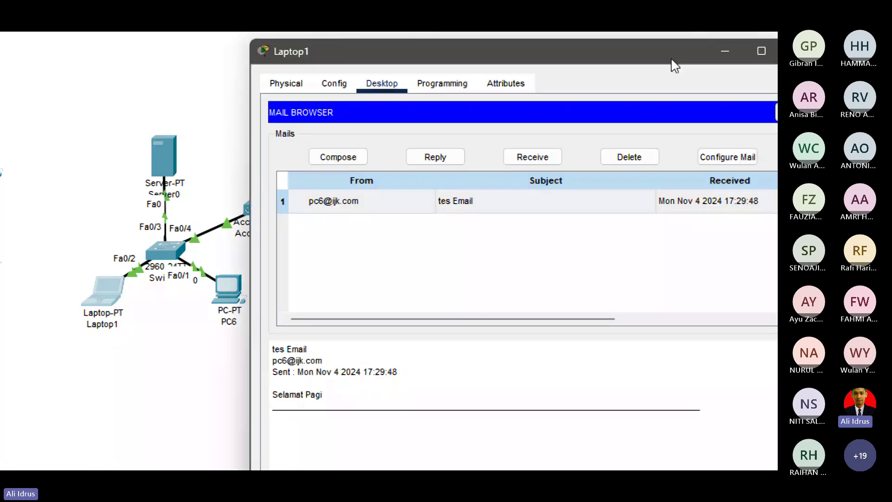
pyautogui.click(711, 60)
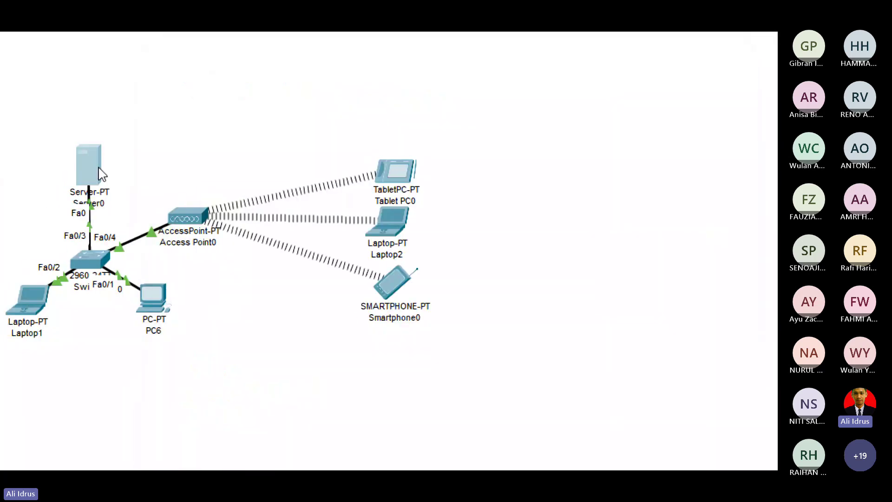
pyautogui.click(102, 175)
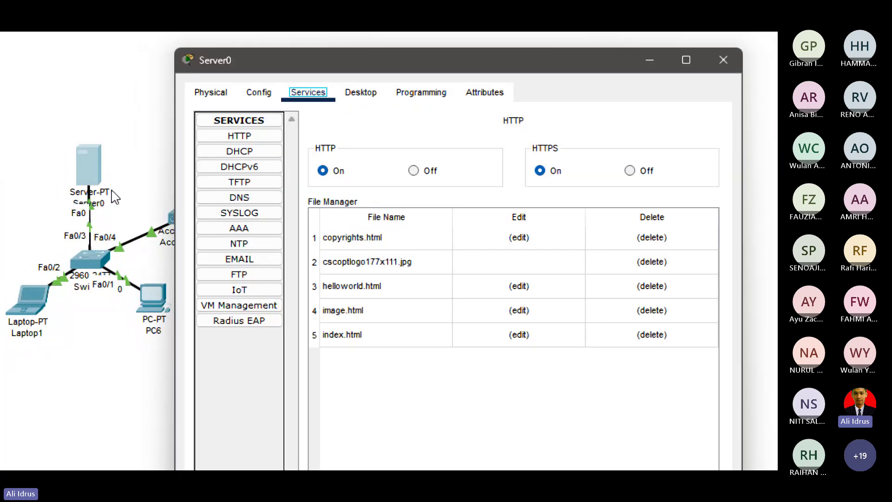
pyautogui.click(264, 154)
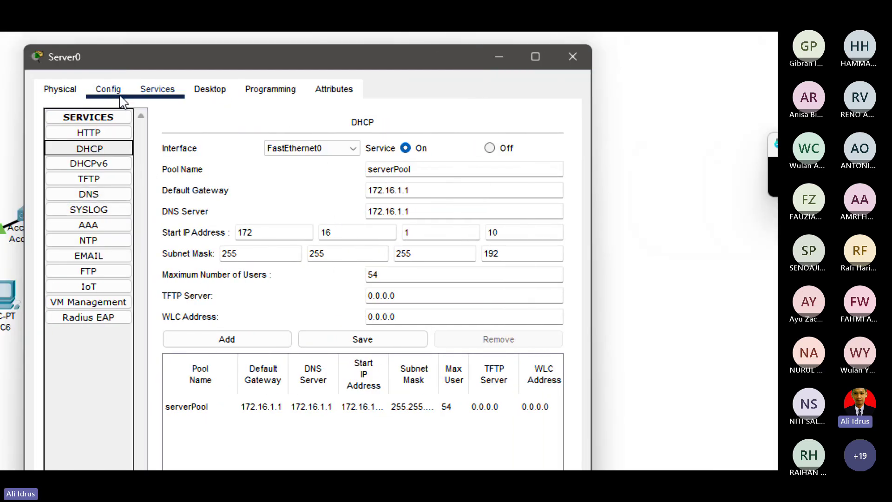
# Change Server0's IPv4 address to 172.16.1.65 and return to its DHCP settings.
pyautogui.click(223, 89)
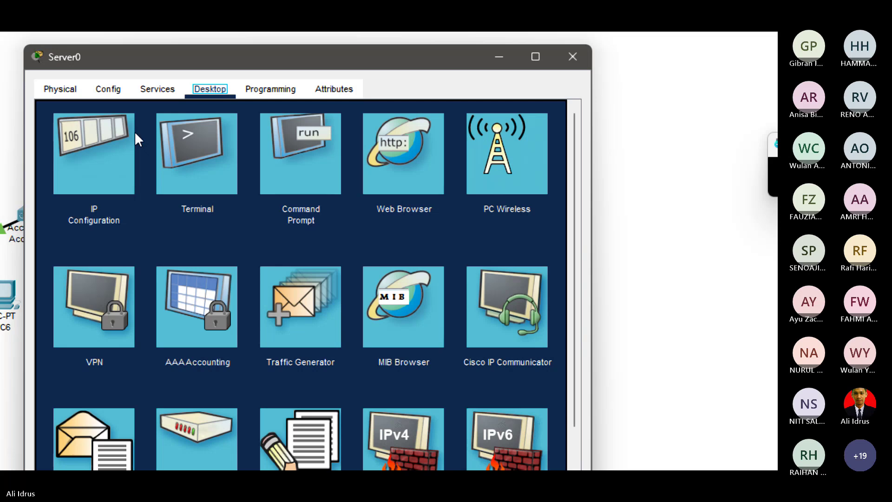
pyautogui.click(110, 141)
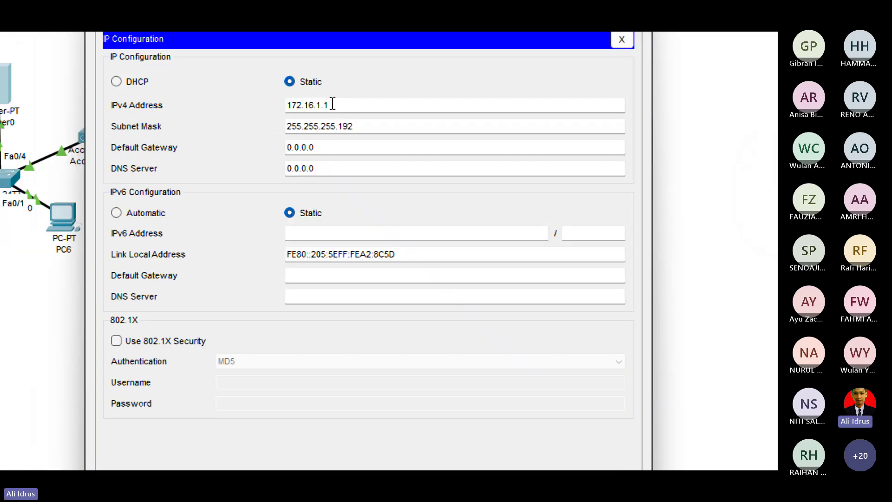
pyautogui.press('BackSpace')
pyautogui.write('65')
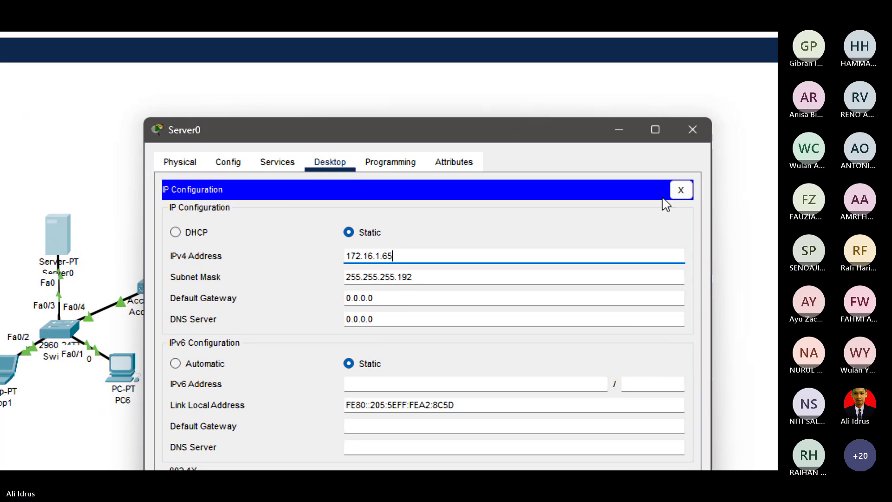
pyautogui.click(681, 190)
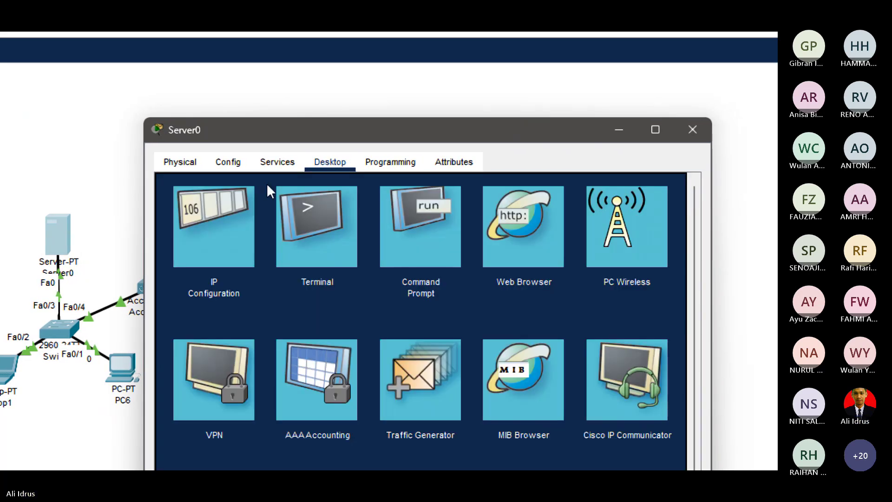
pyautogui.click(278, 162)
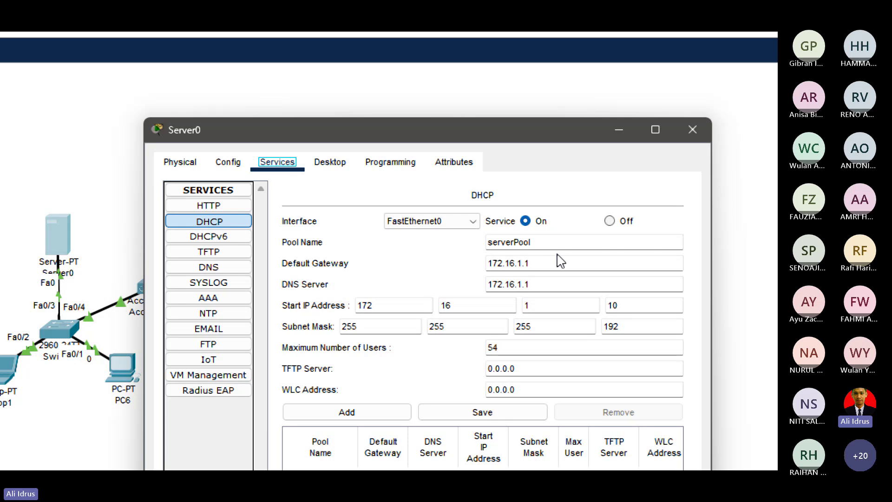
# Set the DHCP pool's default gateway and DNS server to 172.16.1.65.
pyautogui.click(548, 263)
pyautogui.press('BackSpace')
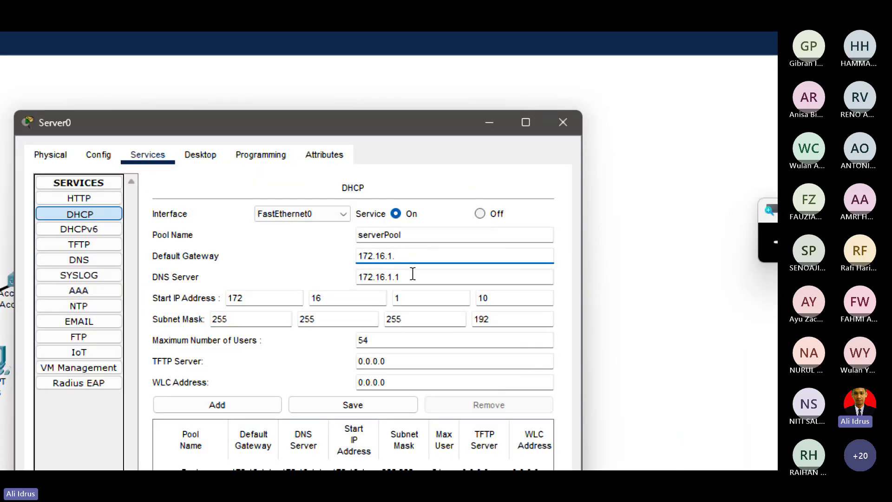
pyautogui.write('65')
pyautogui.click(415, 278)
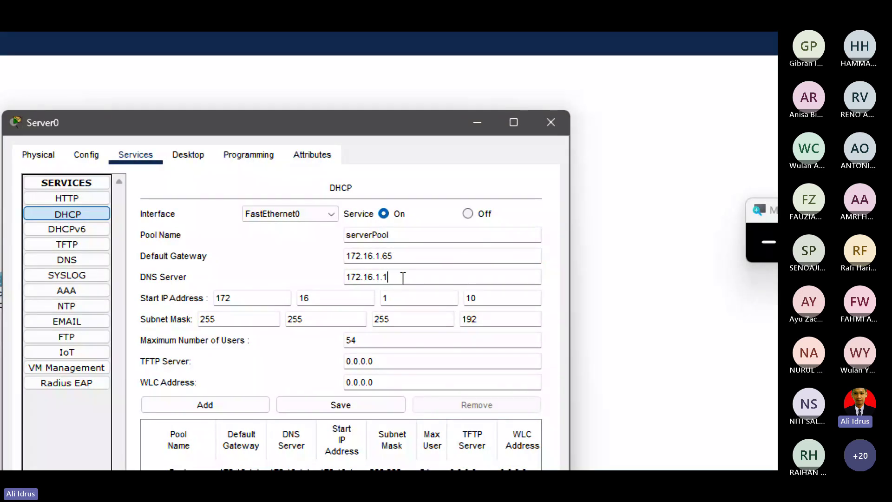
pyautogui.write('65')
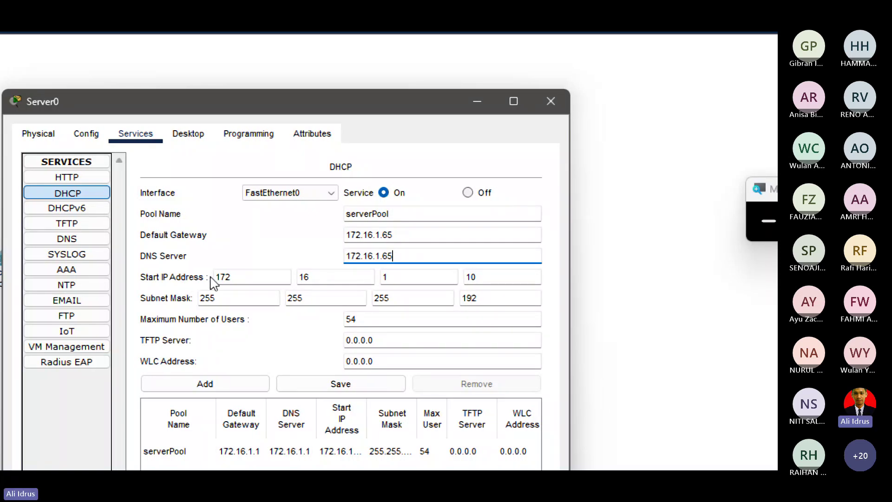
# Set start address 172.16.1.76 and 62 maximum users, saving the pool (capped at 52).
pyautogui.click(481, 277)
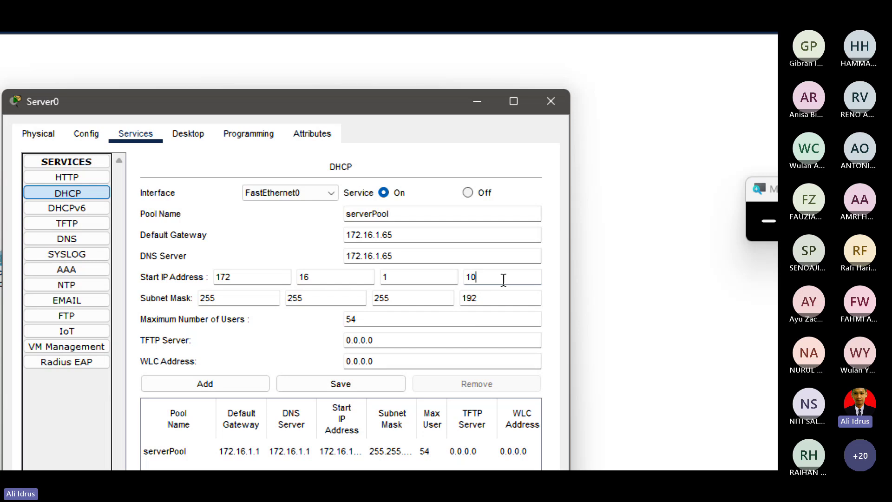
pyautogui.press('BackSpace')
pyautogui.press('BackSpace')
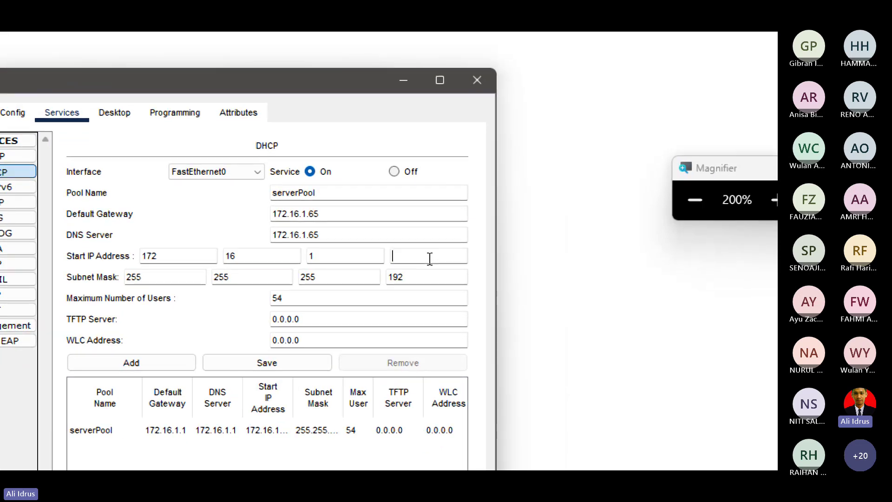
pyautogui.write('76')
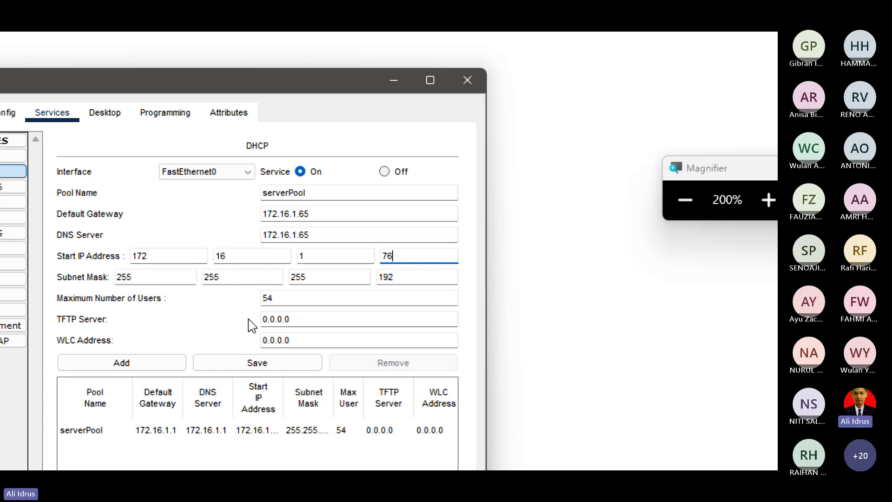
pyautogui.click(285, 300)
pyautogui.press('BackSpace')
pyautogui.press('BackSpace')
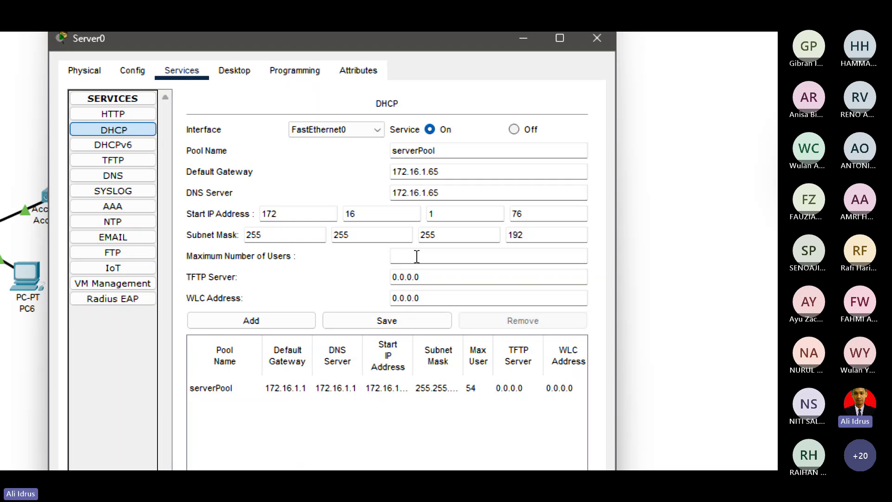
pyautogui.write('62')
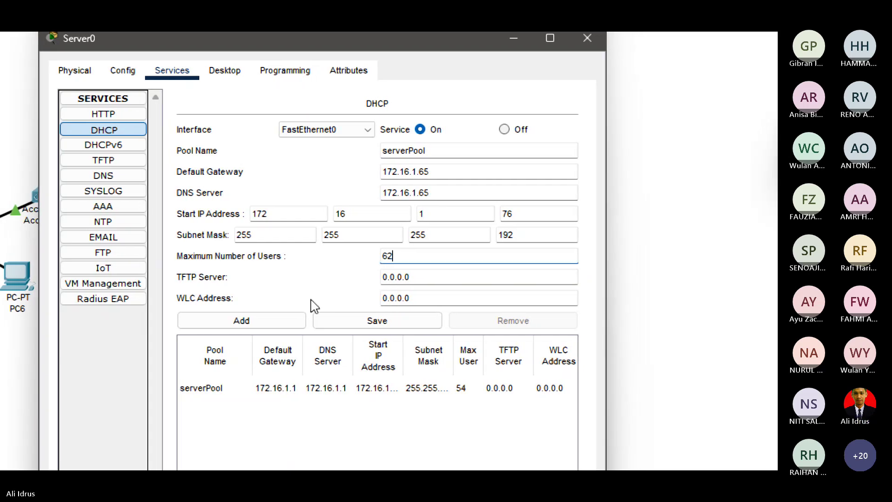
pyautogui.click(323, 295)
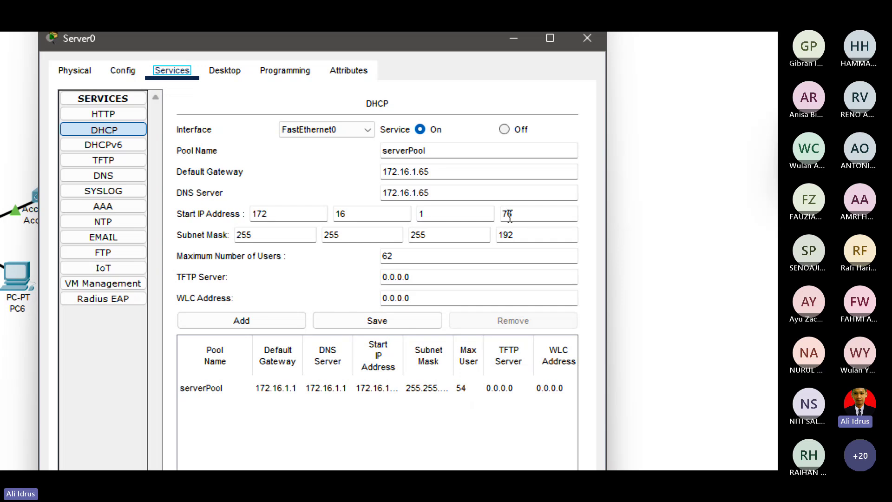
pyautogui.click(392, 321)
pyautogui.click(462, 395)
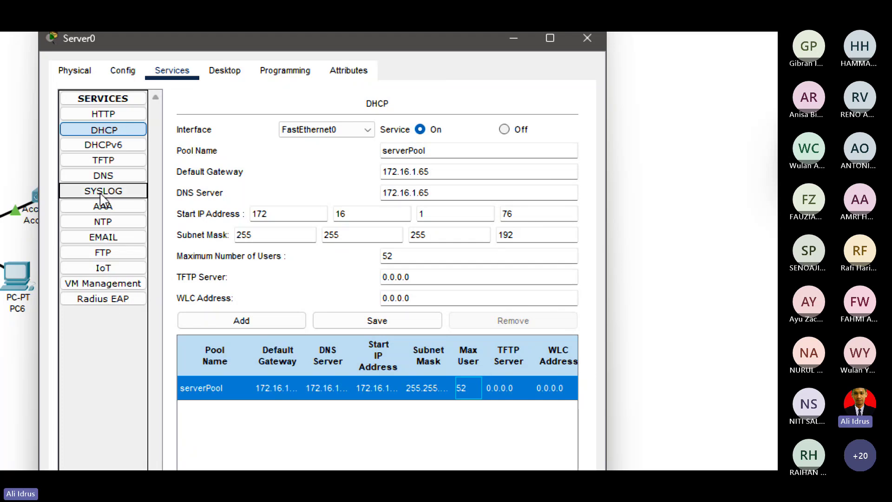
pyautogui.click(105, 179)
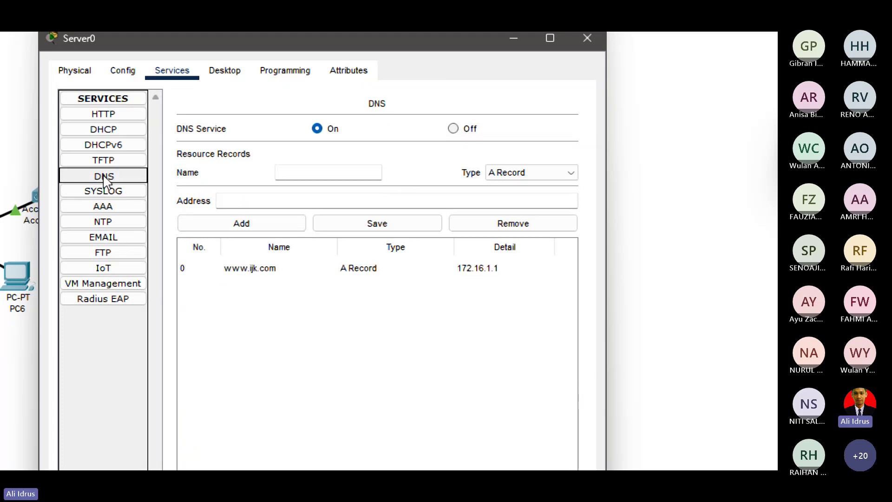
pyautogui.click(267, 268)
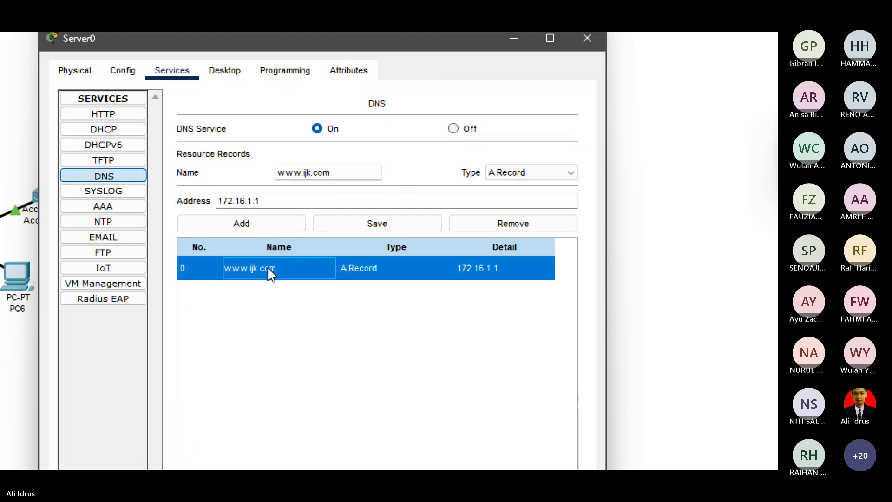
pyautogui.moveTo(261, 201); pyautogui.dragTo(218, 201)
pyautogui.click(263, 201)
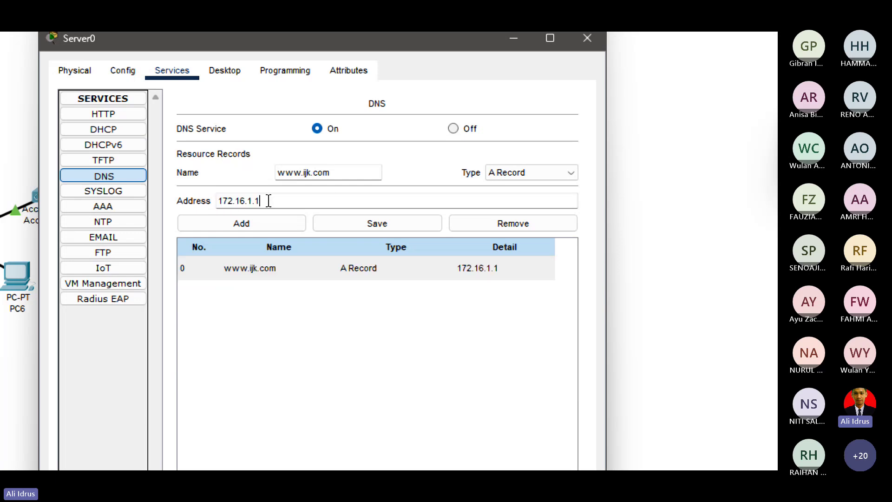
pyautogui.press('BackSpace')
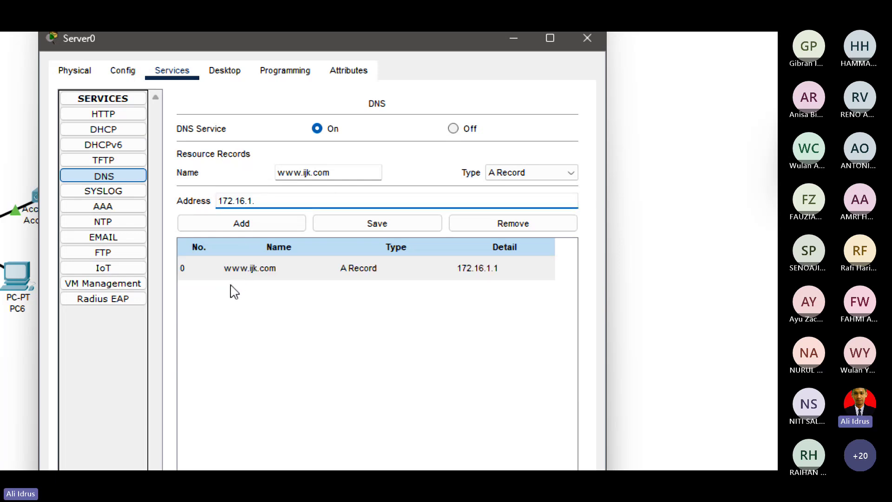
pyautogui.write('65')
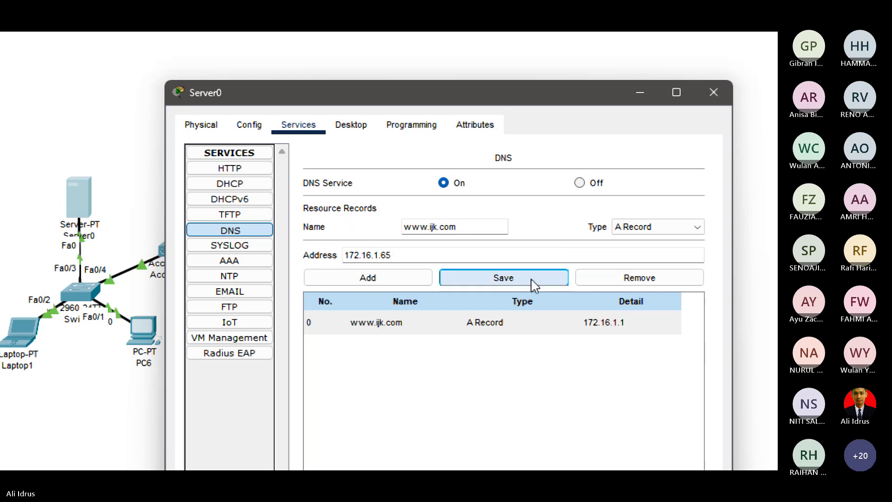
pyautogui.click(437, 242)
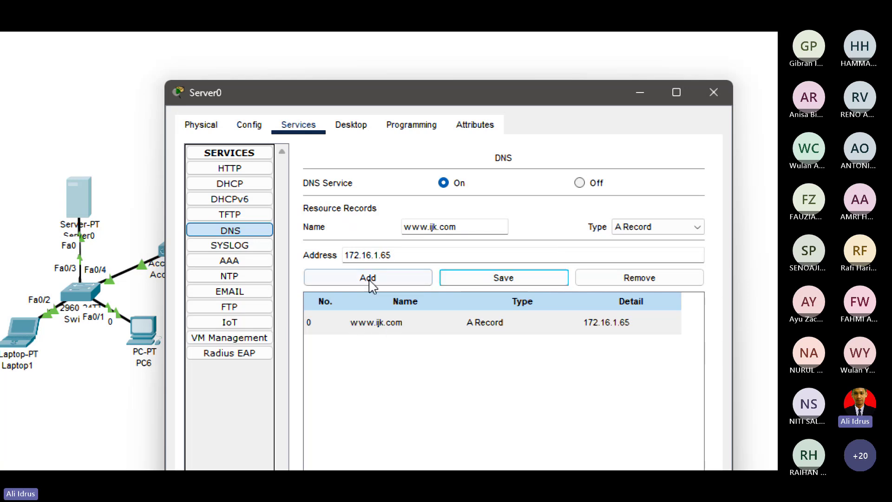
pyautogui.click(228, 186)
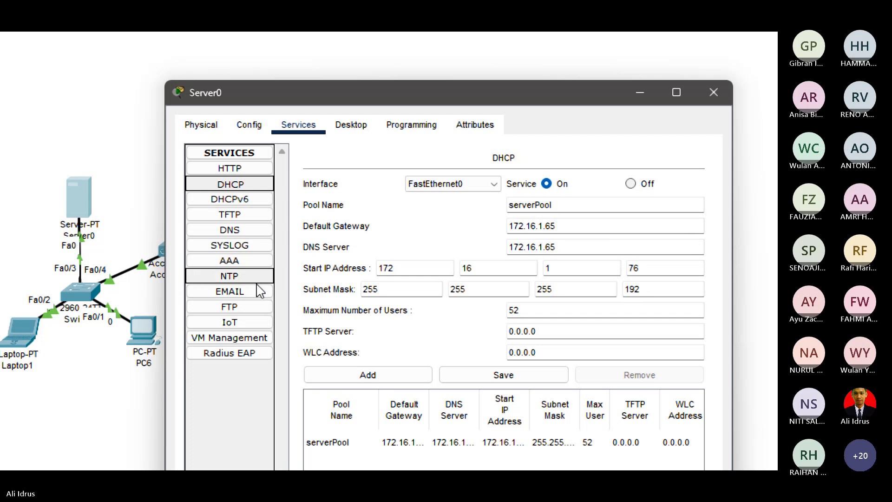
# Check Server0's FastEthernet0 IPv4 address and subnet mask, then close its window.
pyautogui.click(249, 125)
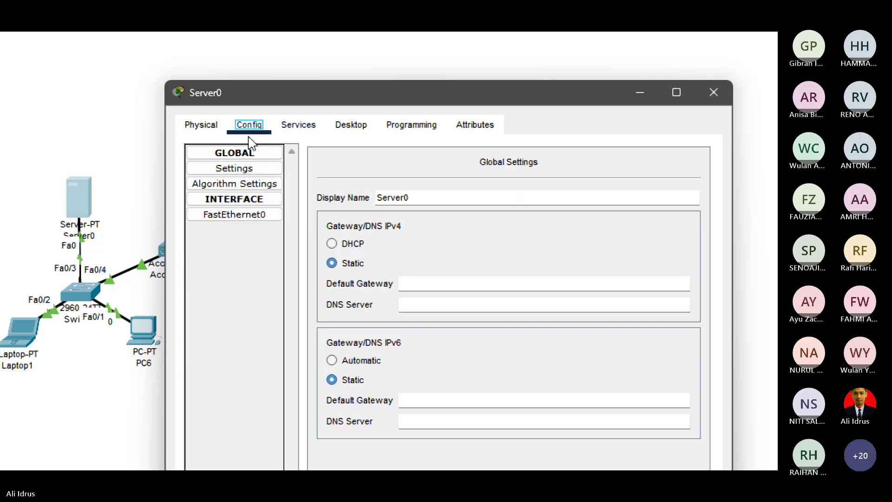
pyautogui.click(255, 216)
pyautogui.moveTo(566, 293); pyautogui.dragTo(500, 295)
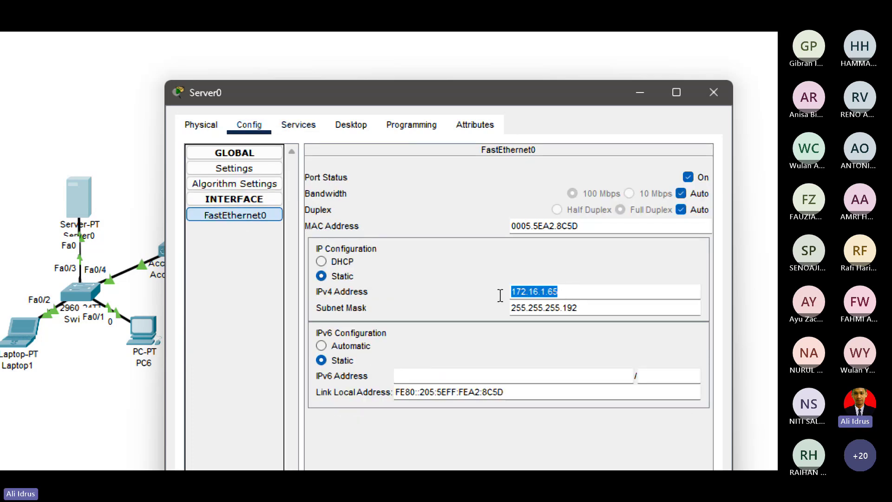
pyautogui.moveTo(585, 312); pyautogui.dragTo(510, 308)
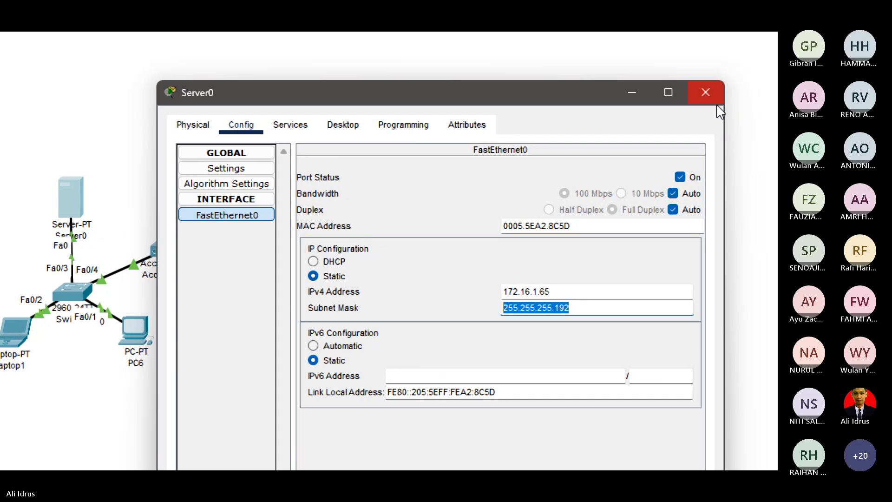
pyautogui.click(716, 100)
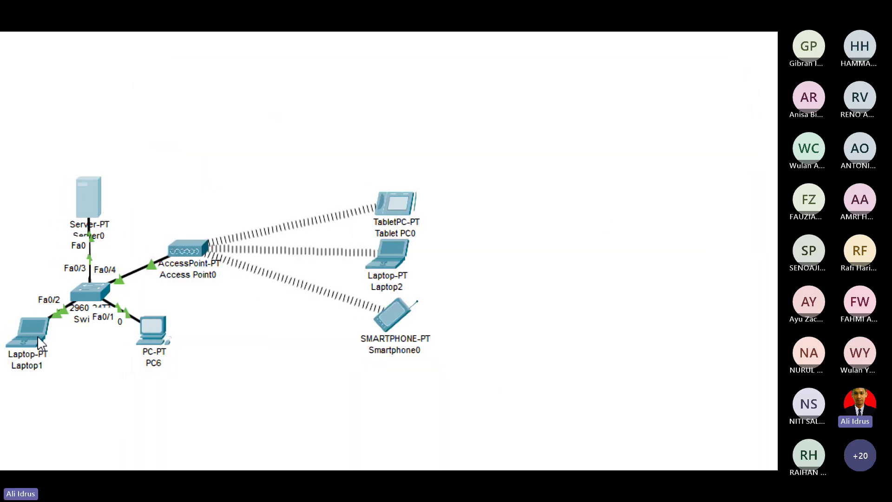
# Check Laptop1's IP configuration, still showing DHCP address 172.16.1.10, and close it.
pyautogui.click(40, 343)
pyautogui.click(269, 199)
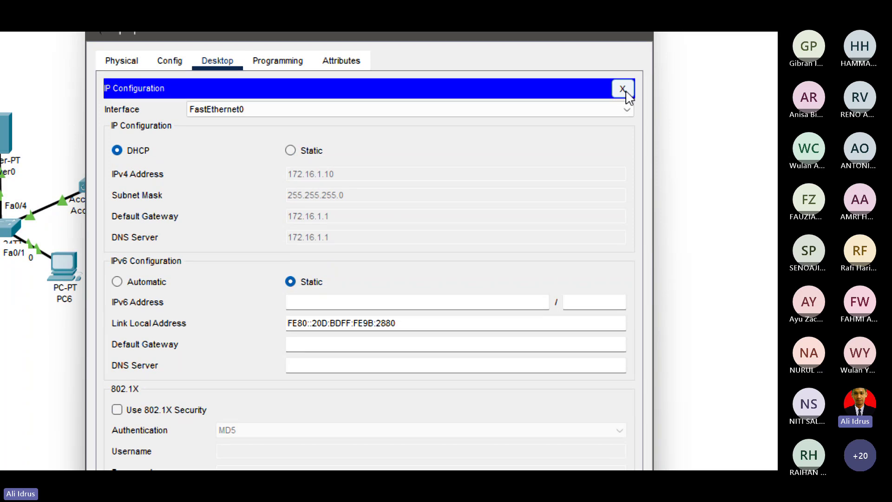
pyautogui.click(623, 88)
pyautogui.click(635, 50)
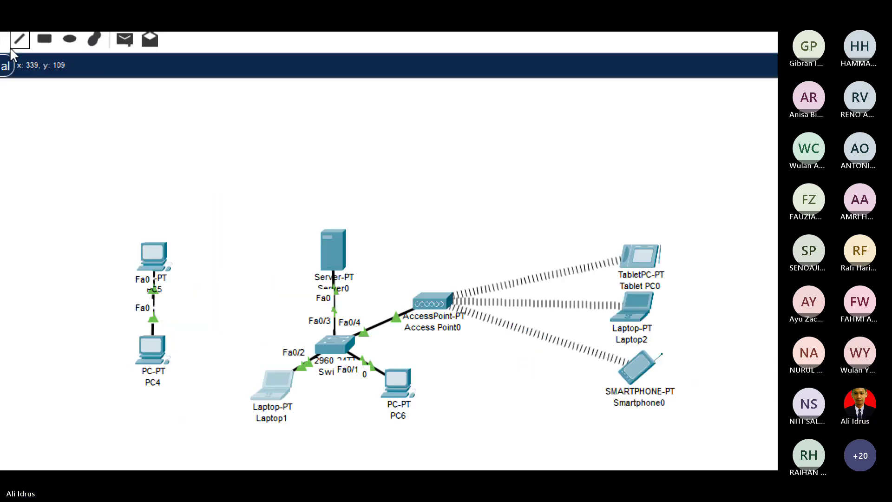
pyautogui.click(141, 51)
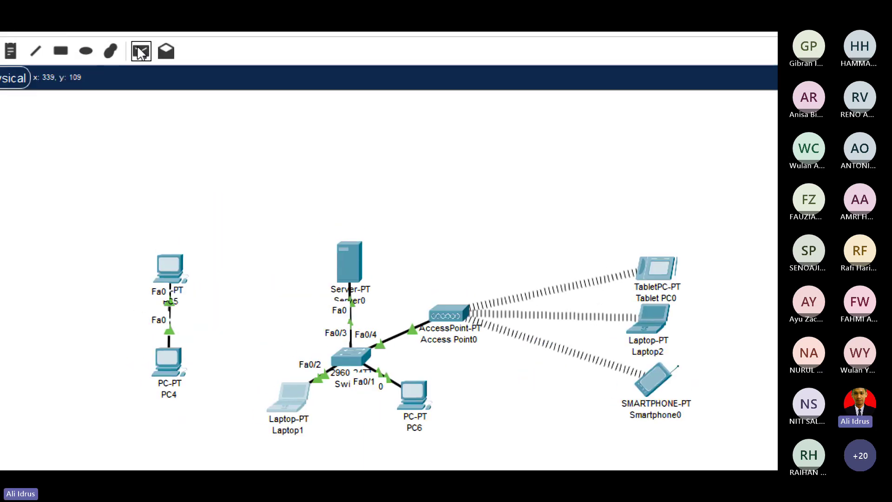
# Send a simple PDU from Laptop1 to Server0 and re-fire it twice after it fails.
pyautogui.click(302, 393)
pyautogui.click(350, 267)
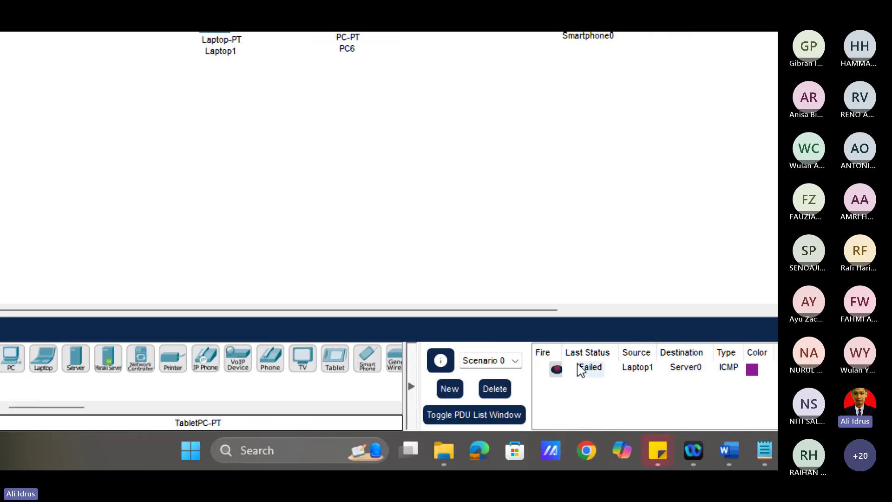
pyautogui.click(561, 369)
pyautogui.click(557, 370)
pyautogui.click(222, 75)
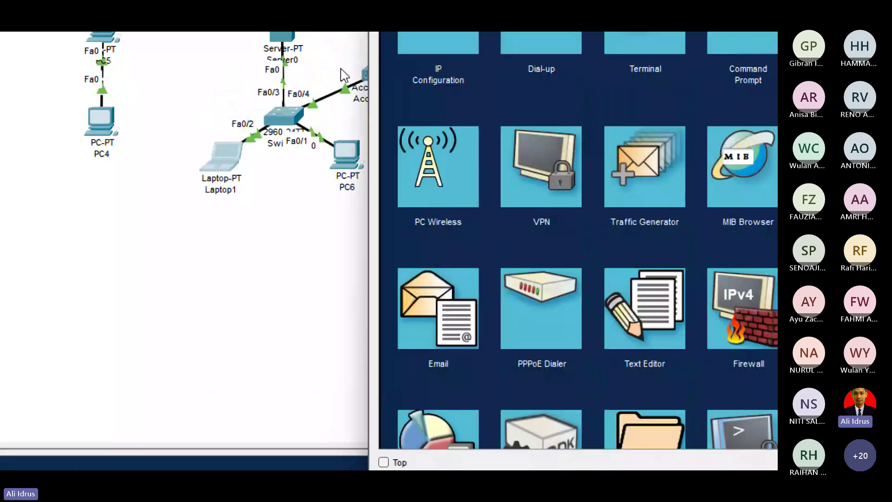
# Renew Laptop1's DHCP lease by toggling Static then DHCP, getting 172.16.1.76.
pyautogui.click(443, 202)
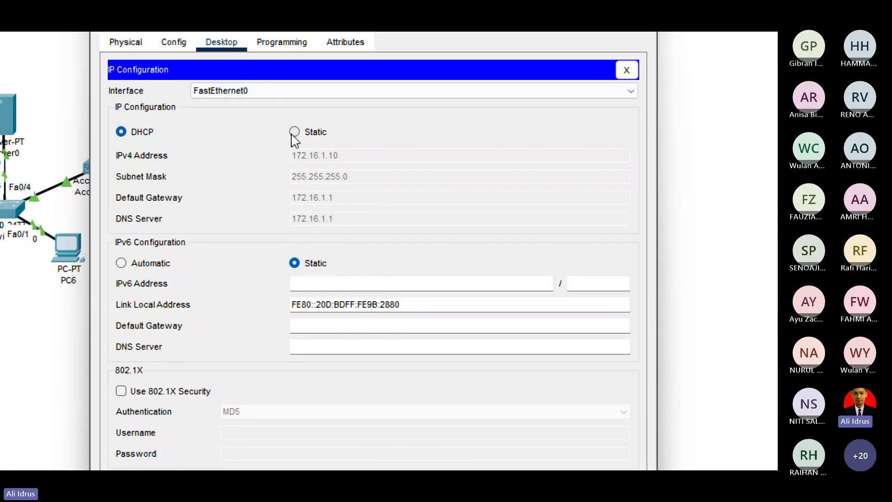
pyautogui.click(294, 132)
pyautogui.click(197, 166)
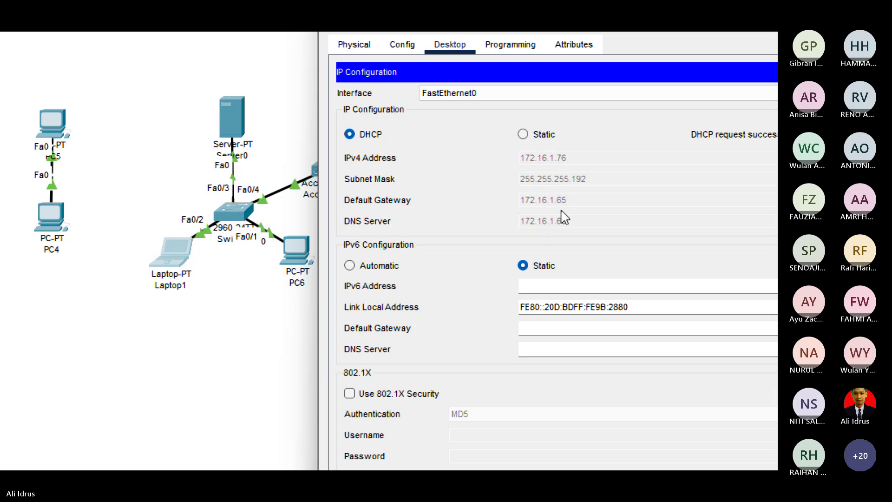
pyautogui.click(737, 74)
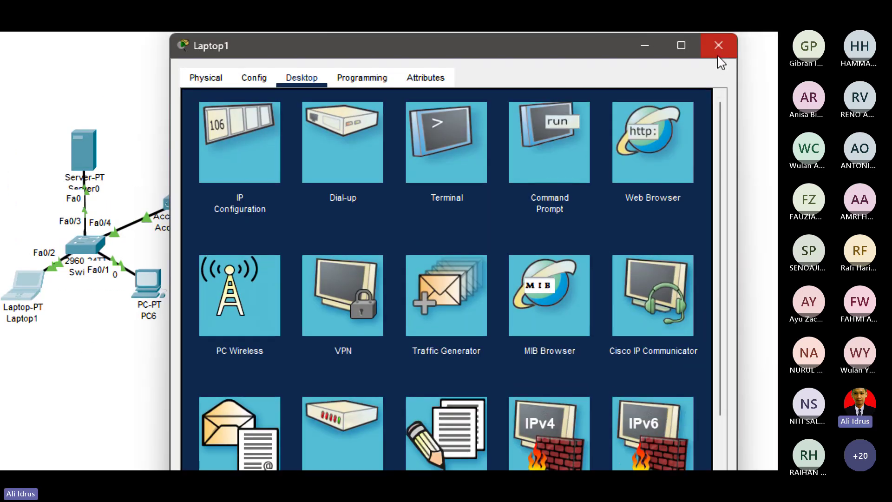
pyautogui.click(720, 43)
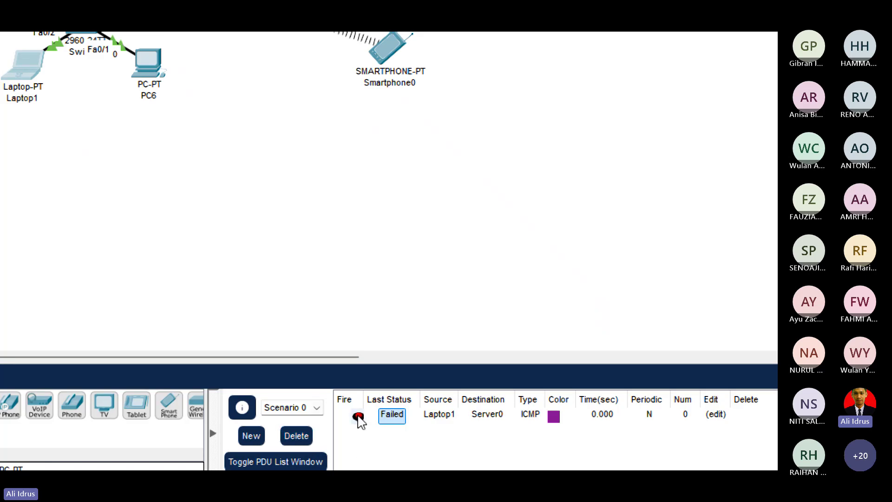
# Re-fire the Laptop1-to-Server0 ping until its status shows Successful.
pyautogui.moveTo(367, 398); pyautogui.dragTo(395, 398)
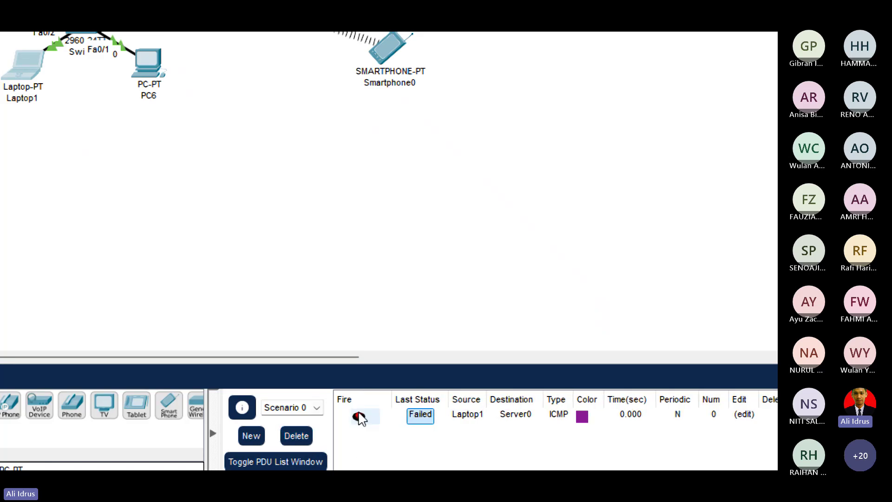
pyautogui.click(360, 416)
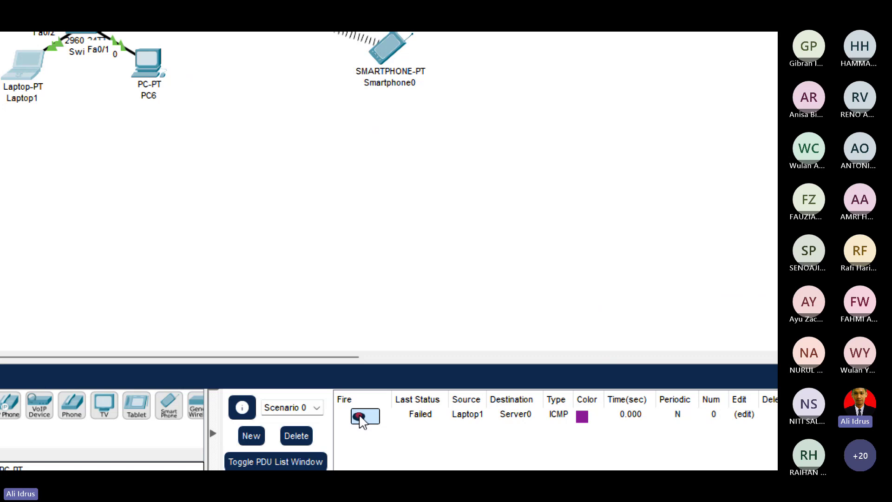
pyautogui.click(420, 421)
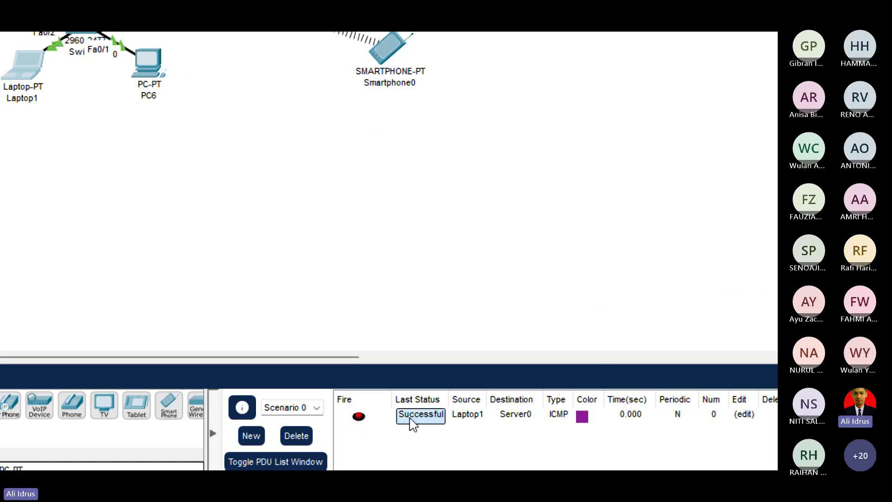
pyautogui.click(360, 418)
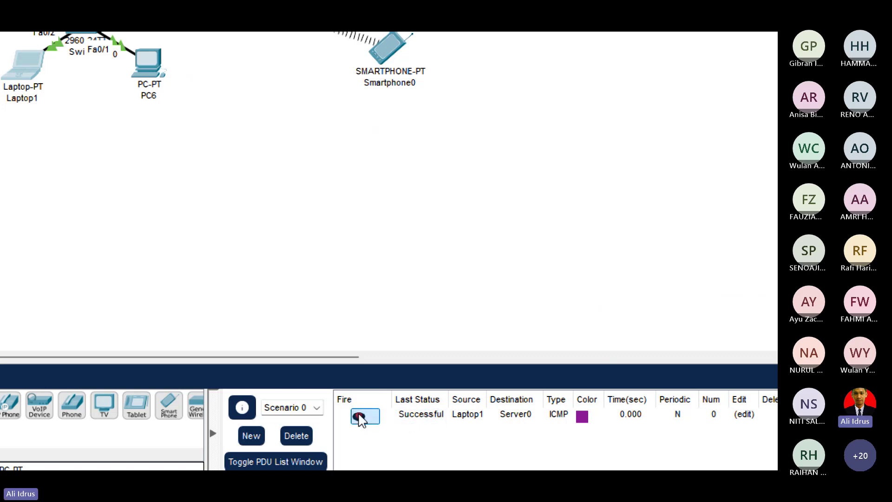
pyautogui.click(423, 420)
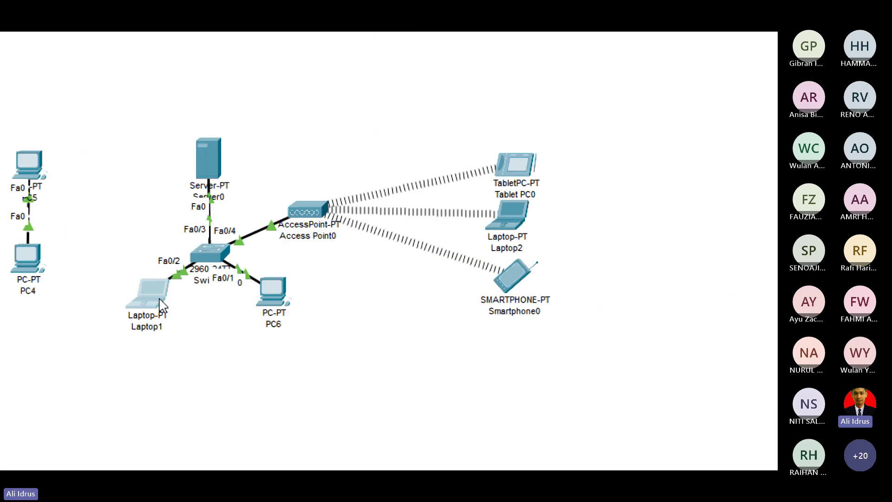
# Renew DHCP leases on PC6 and Tablet PC0 by toggling Static then DHCP.
pyautogui.click(272, 295)
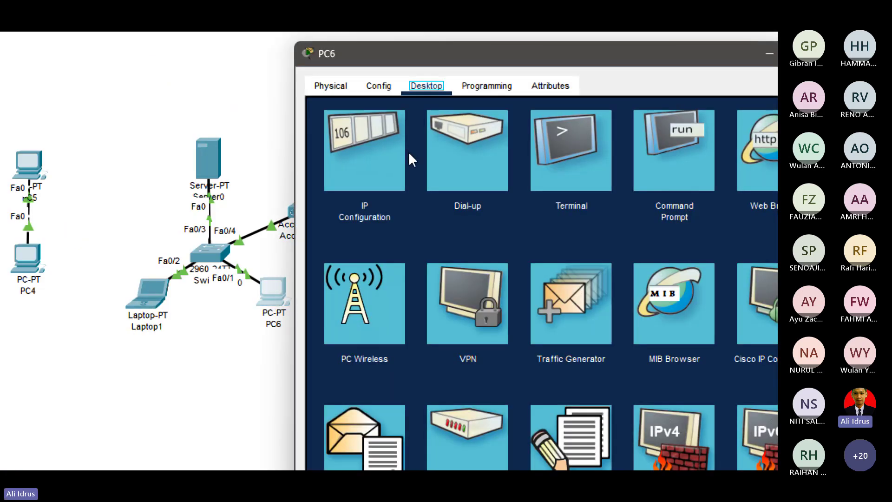
pyautogui.click(376, 181)
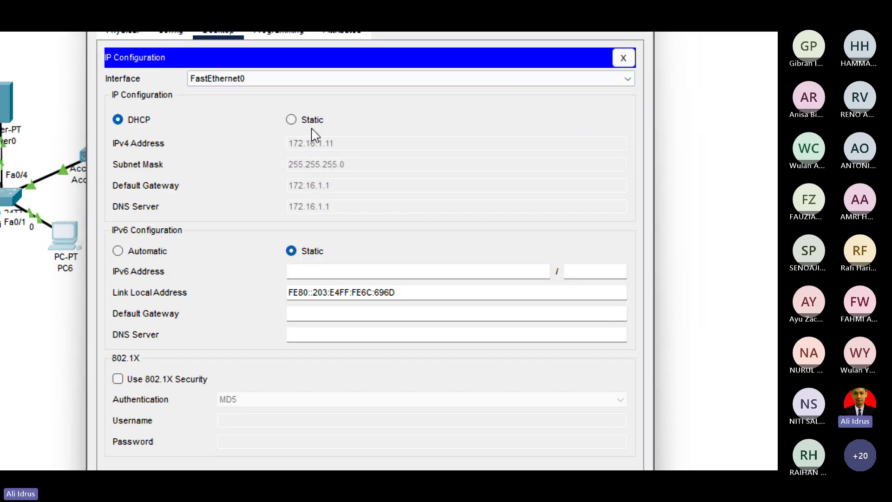
pyautogui.click(344, 144)
pyautogui.click(179, 146)
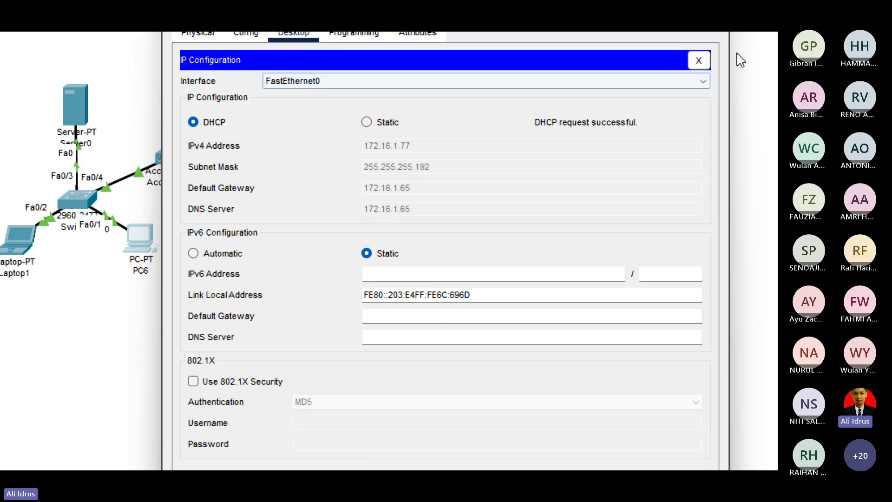
pyautogui.click(698, 60)
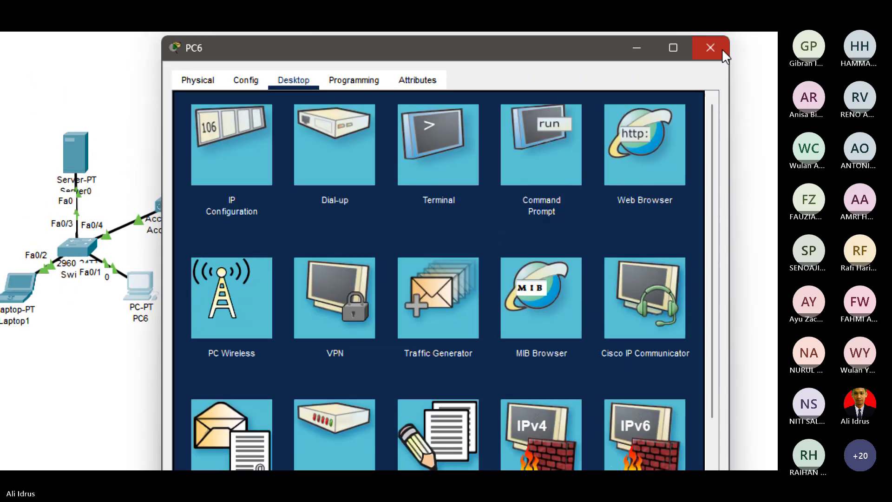
pyautogui.click(712, 46)
pyautogui.click(384, 164)
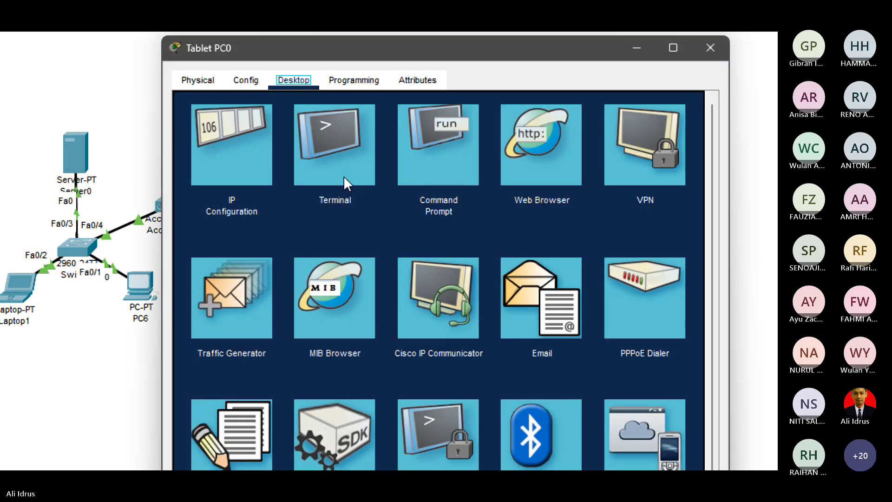
pyautogui.click(231, 158)
pyautogui.click(366, 169)
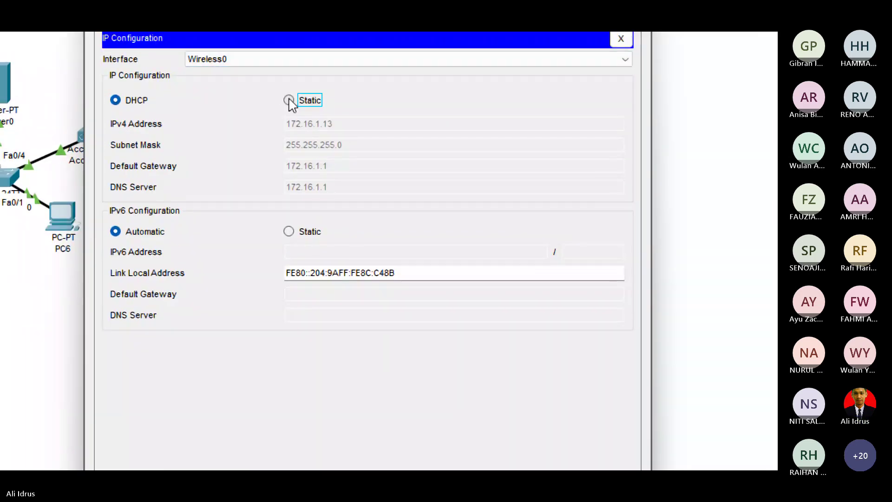
pyautogui.click(197, 167)
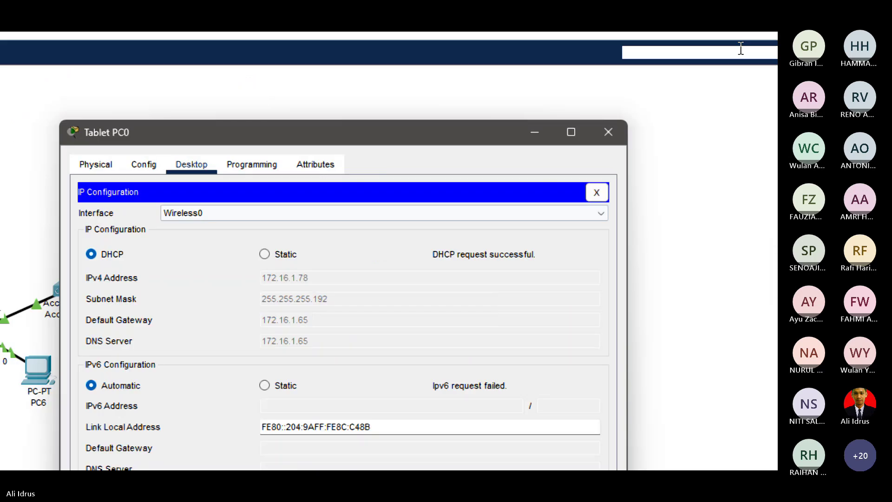
pyautogui.click(609, 133)
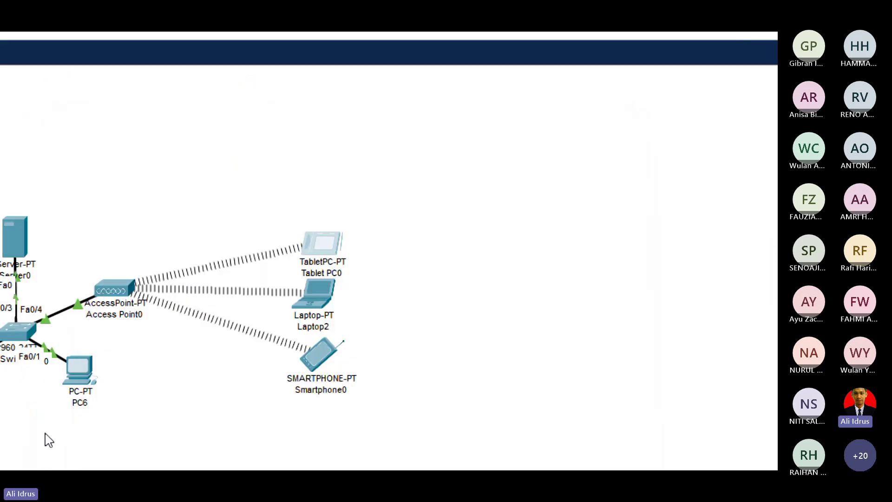
# Renew DHCP on Laptop2 (172.16.1.79) and Smartphone0 (172.16.1.80).
pyautogui.click(324, 297)
pyautogui.click(200, 236)
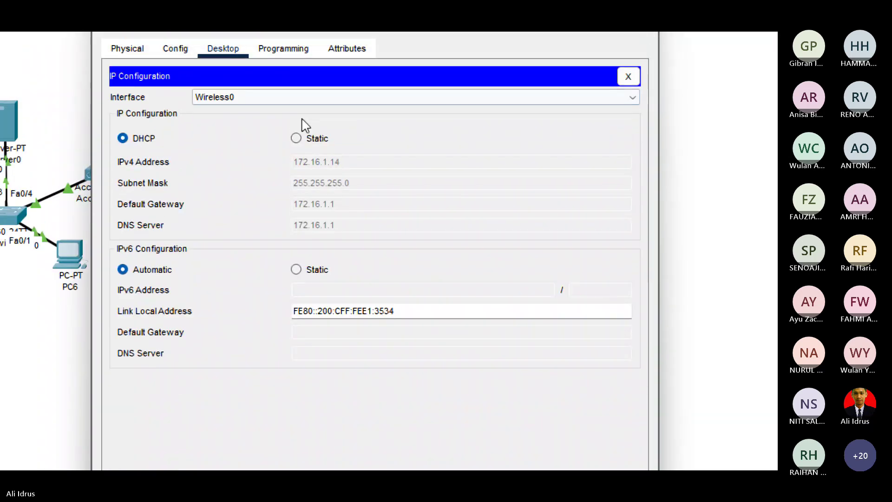
pyautogui.click(296, 83)
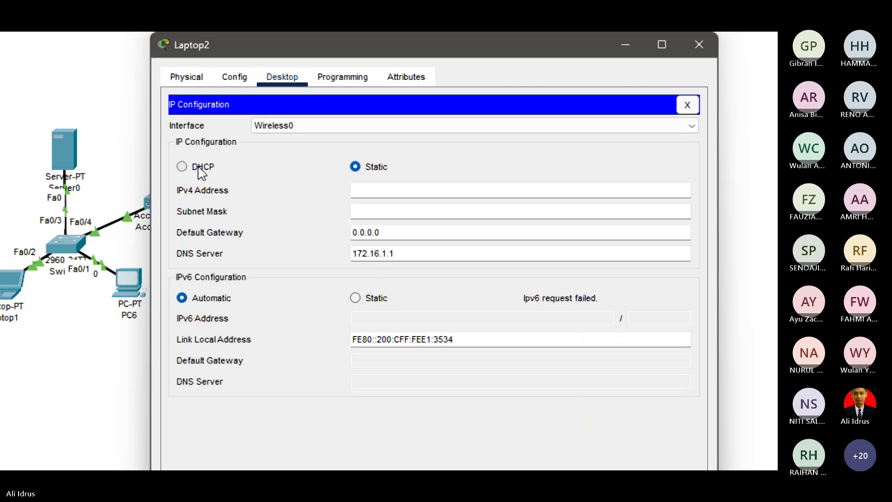
pyautogui.click(201, 173)
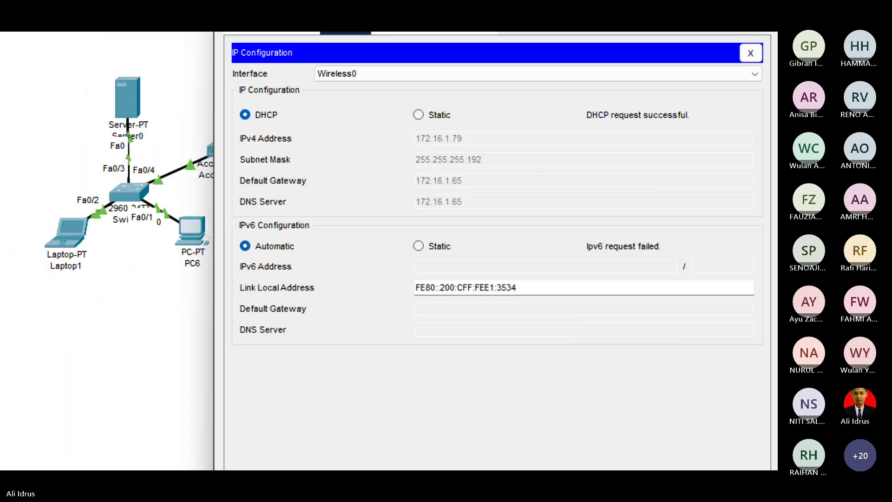
pyautogui.click(164, 376)
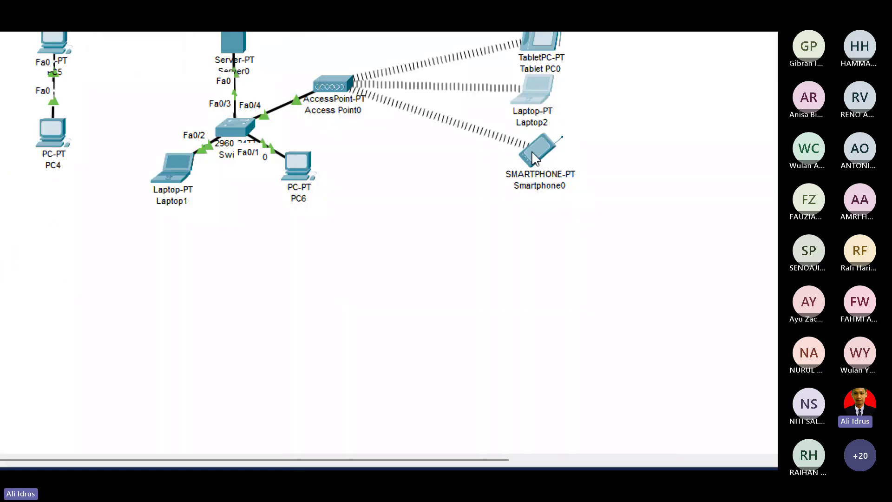
pyautogui.click(535, 158)
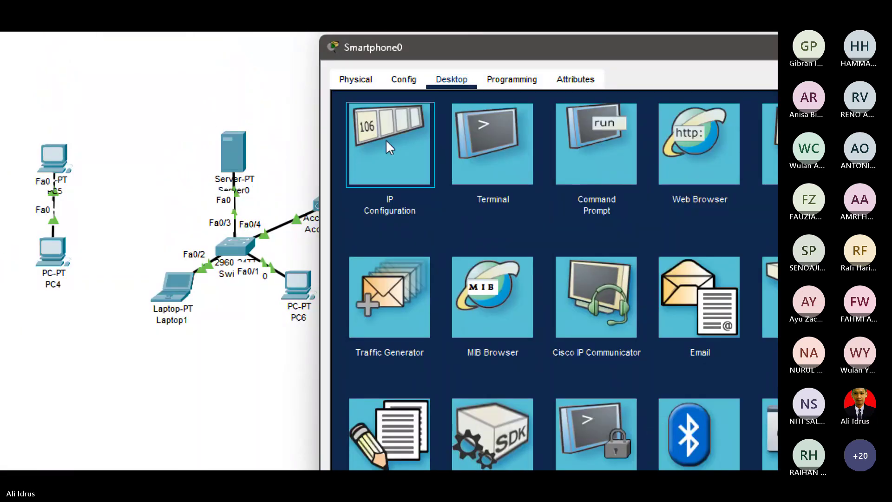
pyautogui.click(387, 141)
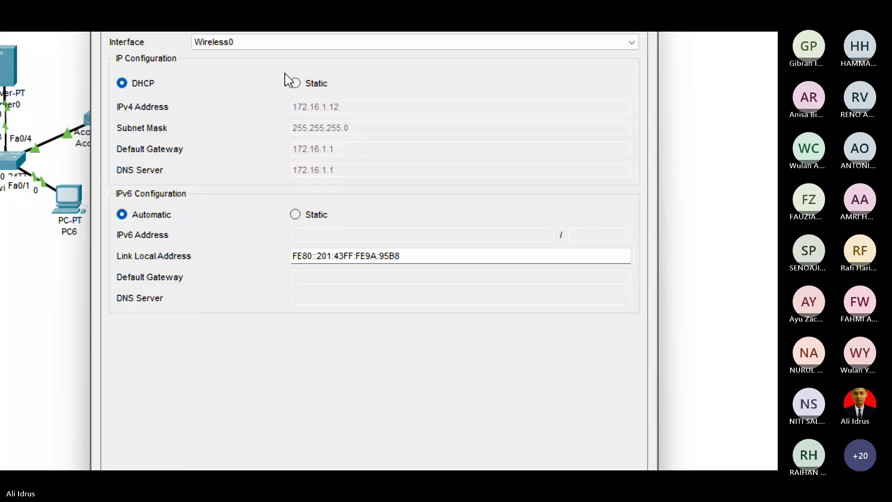
pyautogui.click(524, 168)
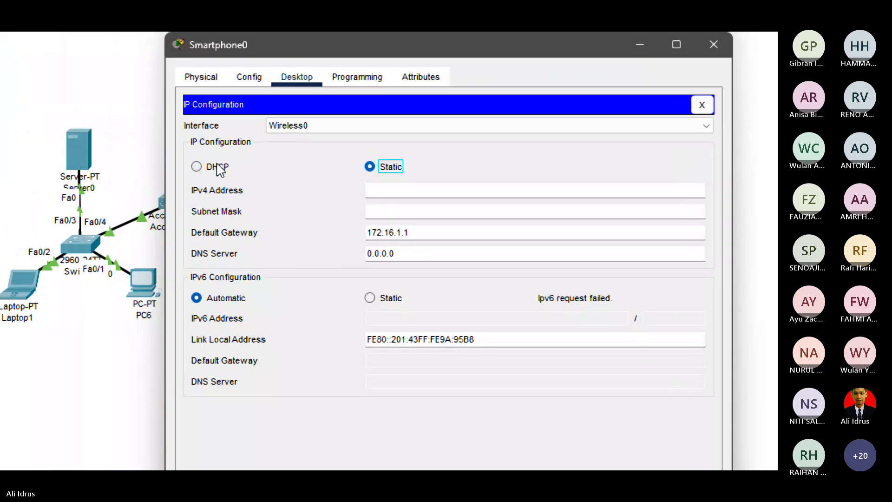
pyautogui.click(220, 168)
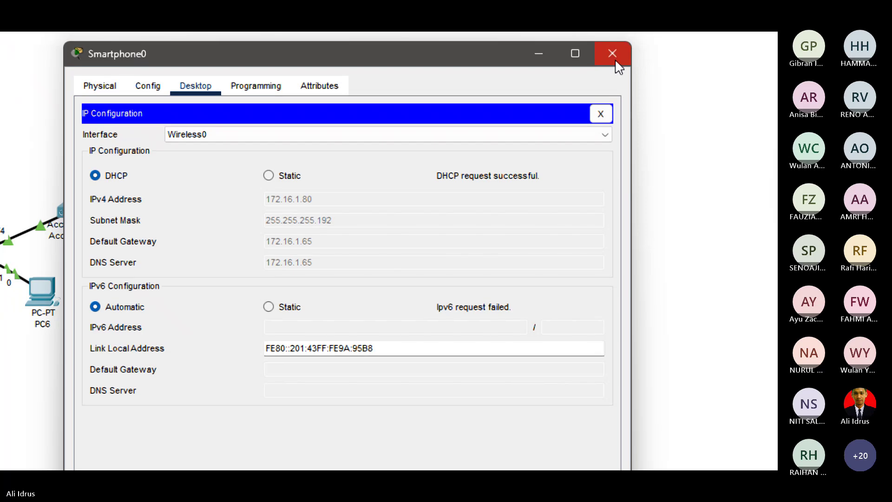
pyautogui.click(612, 52)
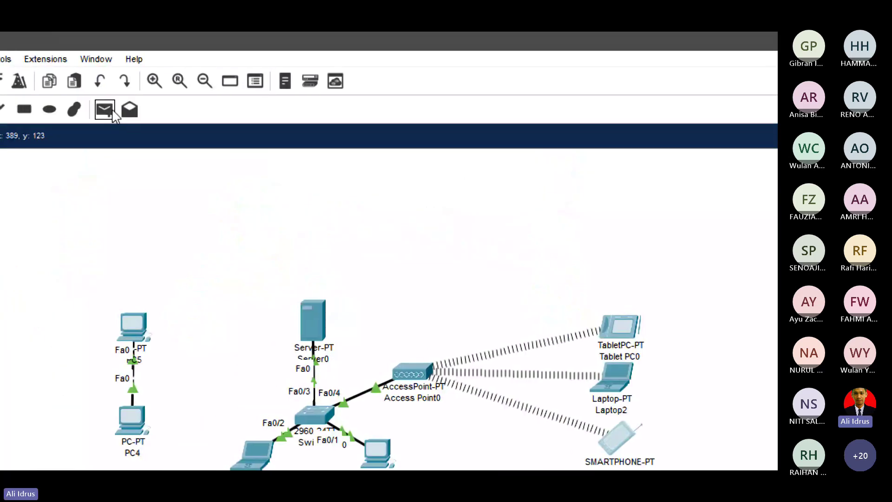
# Send simple PDUs from PC6 to Tablet PC0 and from Server0 to Smartphone0, both succeeding.
pyautogui.click(381, 455)
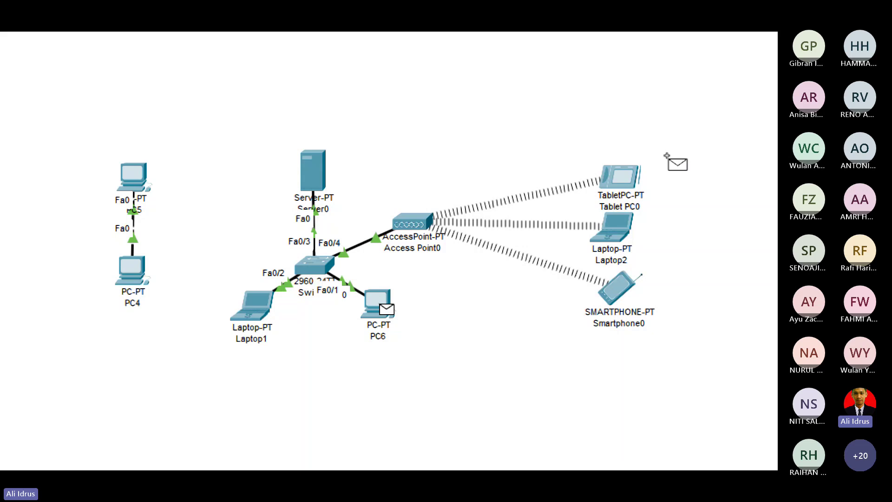
pyautogui.click(625, 181)
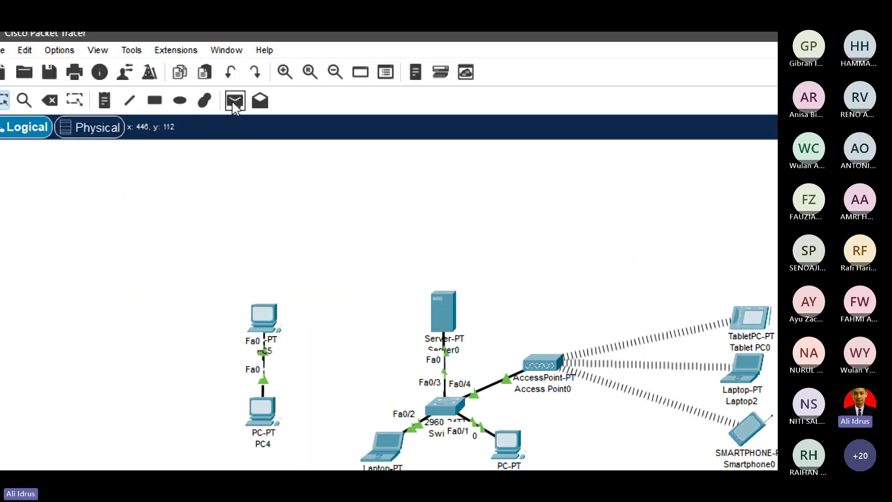
pyautogui.click(234, 101)
pyautogui.click(449, 314)
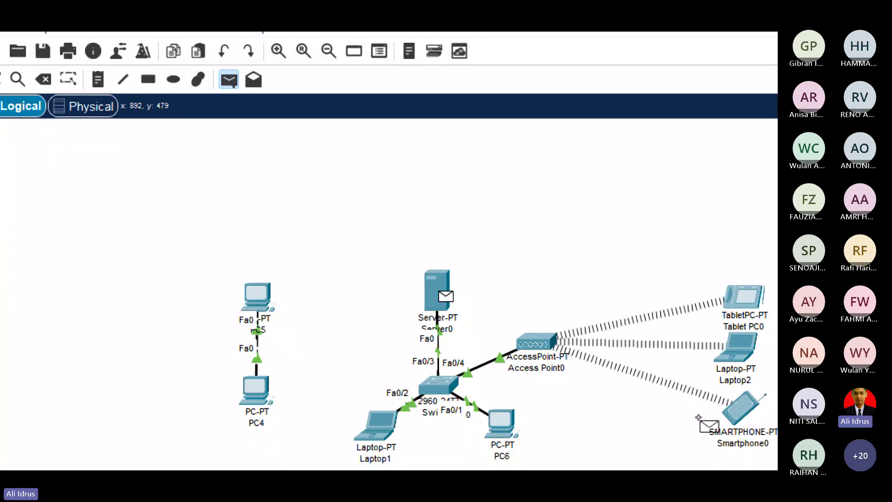
pyautogui.click(736, 411)
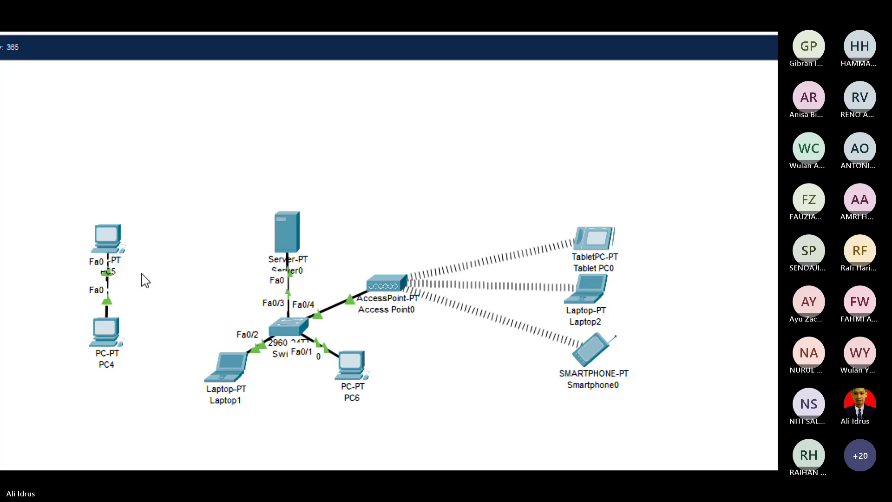
pyautogui.moveTo(358, 356)
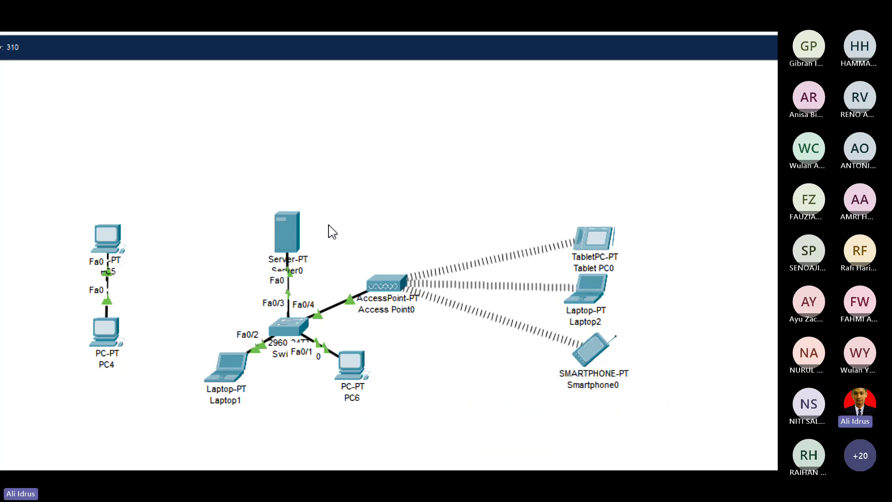
pyautogui.click(298, 243)
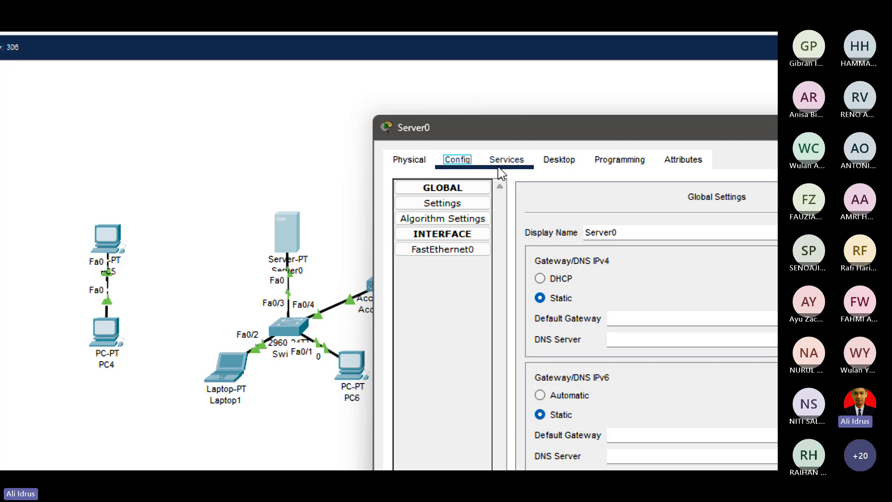
pyautogui.click(510, 160)
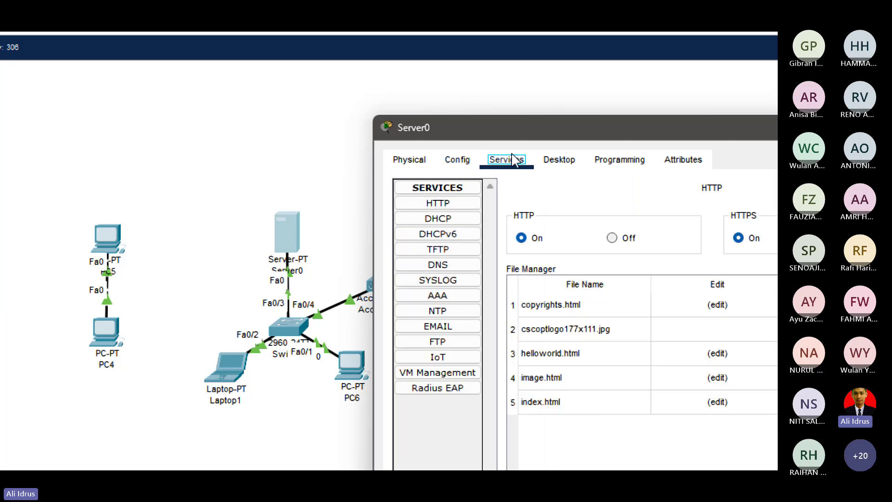
pyautogui.click(438, 218)
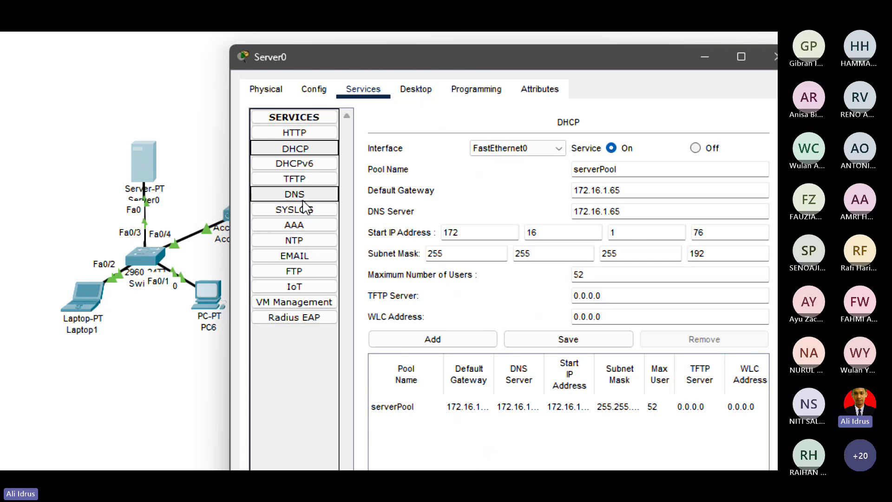
pyautogui.click(295, 195)
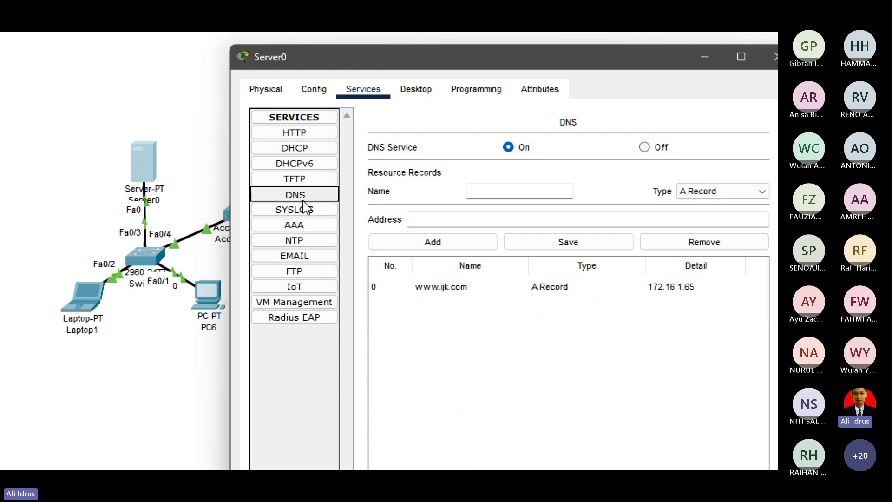
pyautogui.click(433, 287)
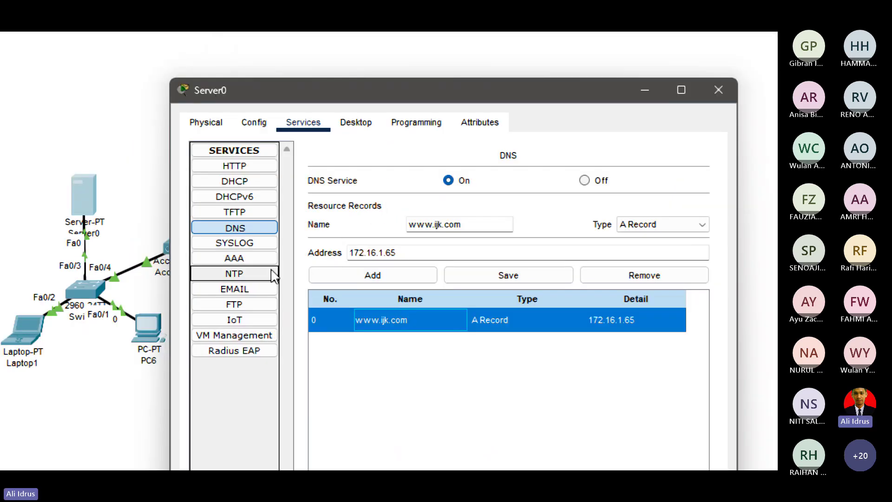
pyautogui.click(251, 288)
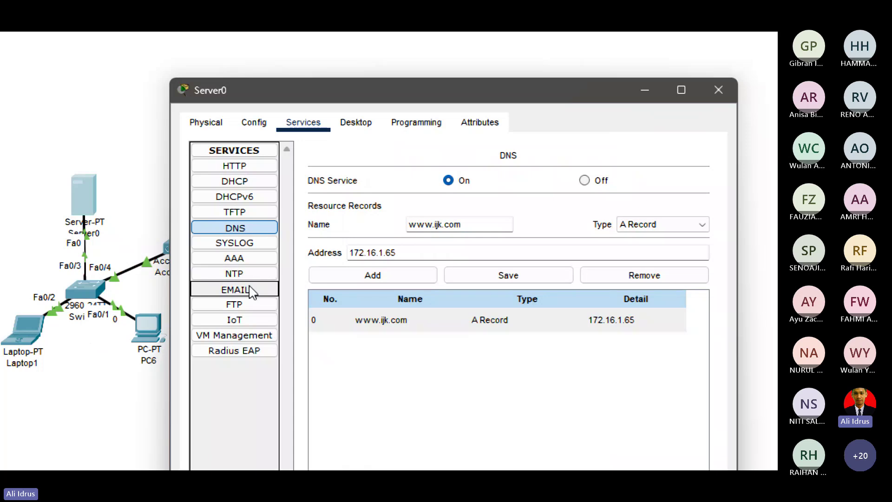
pyautogui.click(346, 303)
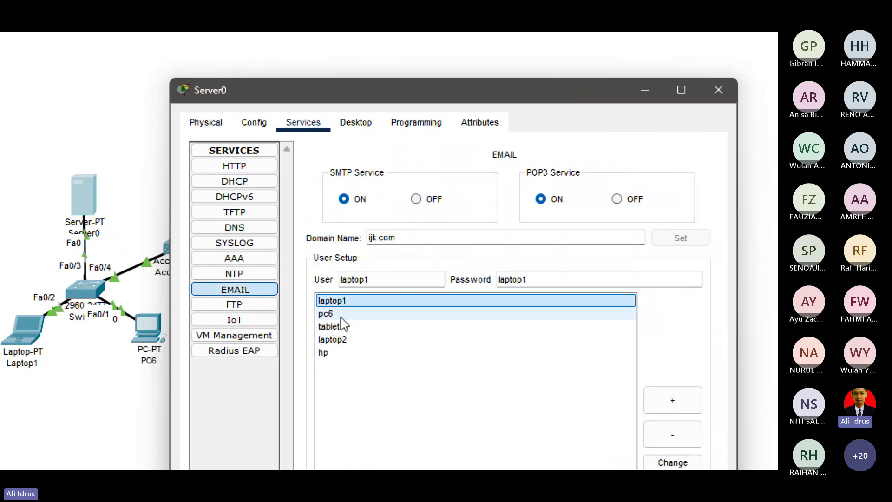
pyautogui.click(339, 315)
pyautogui.click(338, 340)
pyautogui.click(268, 337)
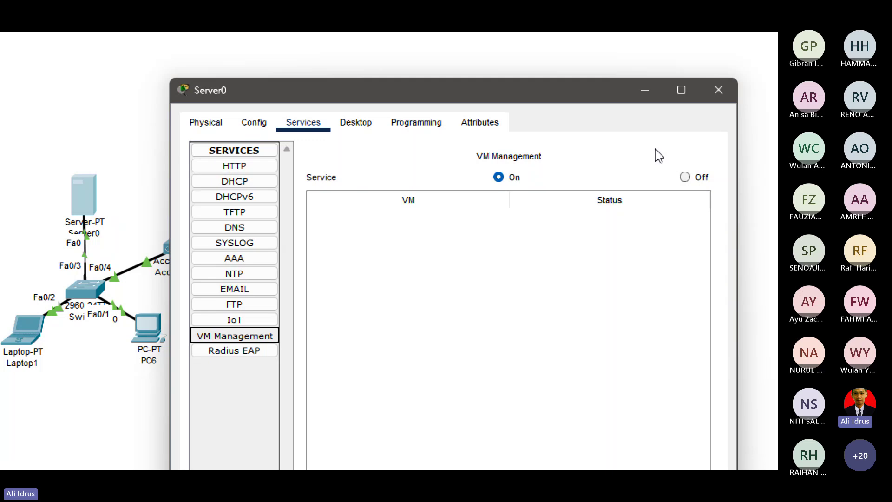
pyautogui.click(728, 88)
# Place Laptop1 below-left of the switch and move PC6 lower and further right.
pyautogui.hscroll(-4, 145, 293)
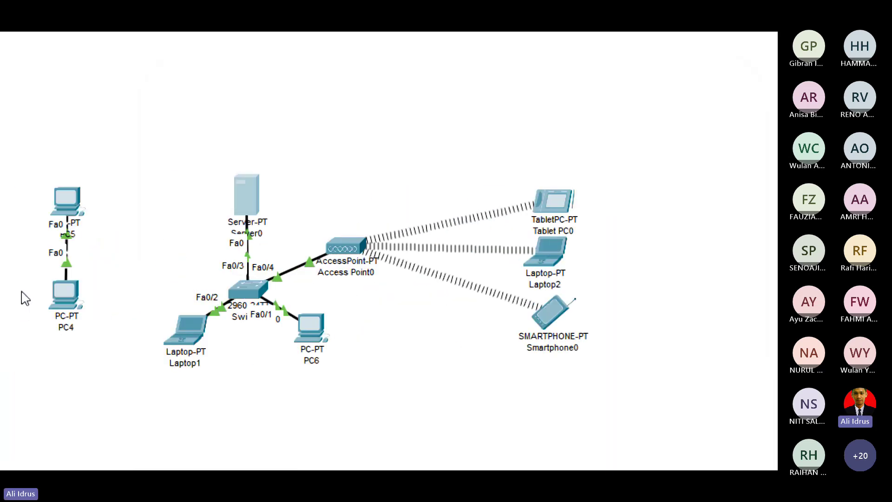
pyautogui.moveTo(207, 331); pyautogui.dragTo(205, 308)
pyautogui.moveTo(311, 330)
pyautogui.mouseDown()
pyautogui.moveTo(308, 315)
pyautogui.moveTo(326, 338)
pyautogui.mouseUp()
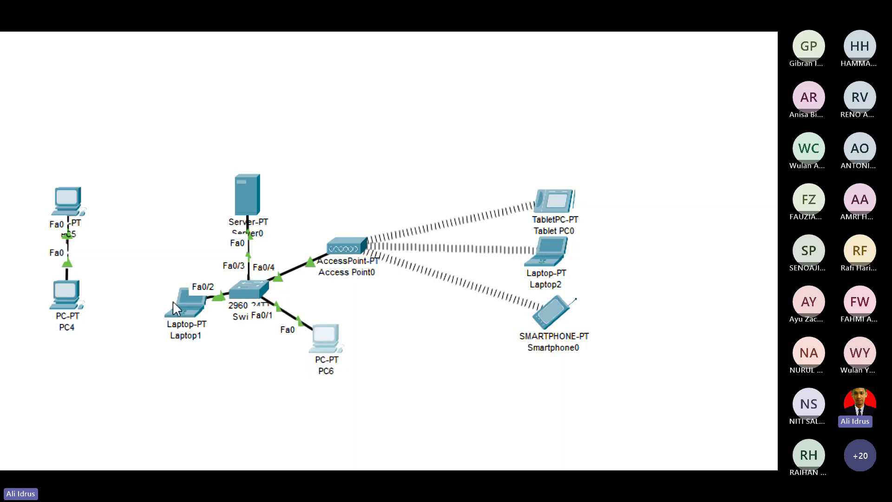
pyautogui.moveTo(175, 308); pyautogui.dragTo(173, 330)
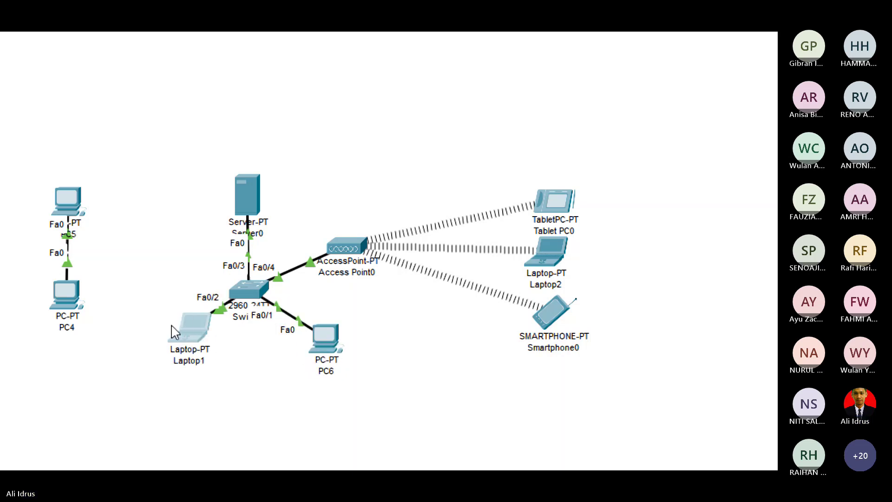
pyautogui.moveTo(173, 331)
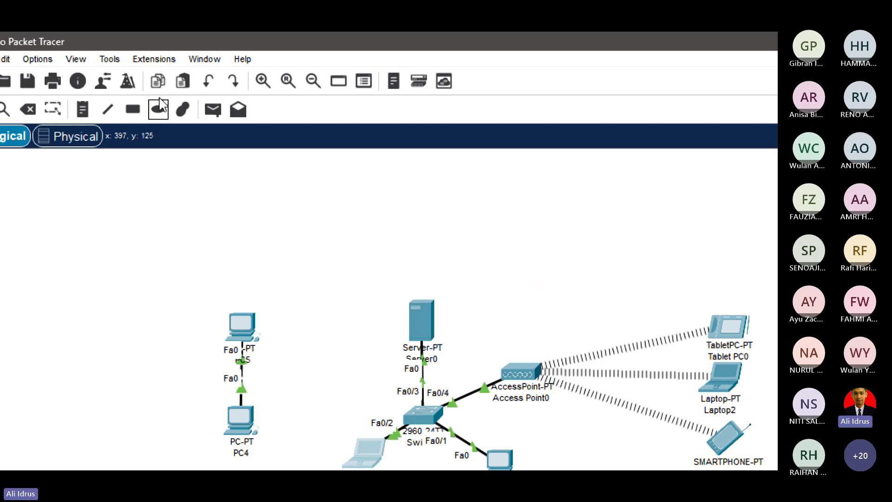
# Draw a trial ellipse with light cyan #aaffff fill around the tablet, laptop and smartphone.
pyautogui.click(157, 109)
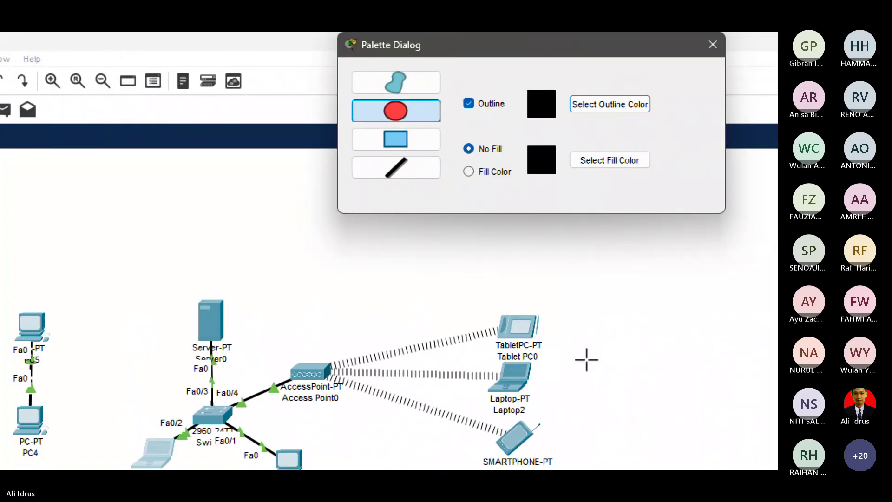
pyautogui.click(614, 161)
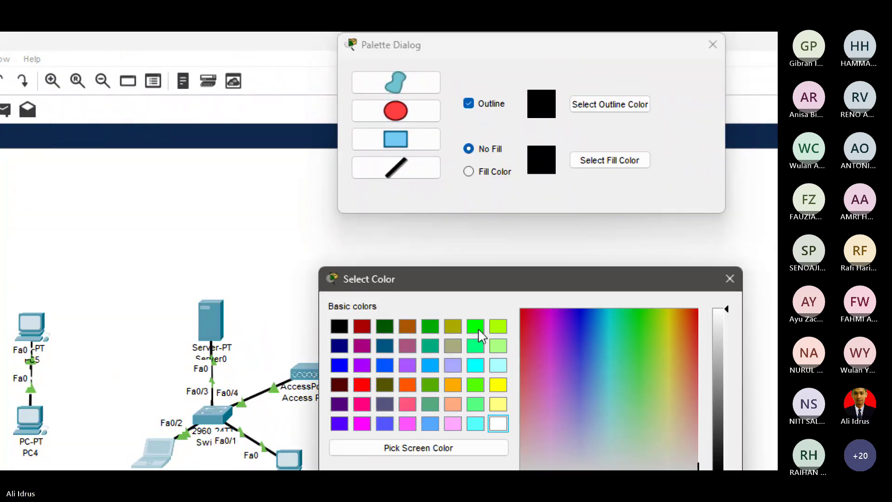
pyautogui.click(500, 364)
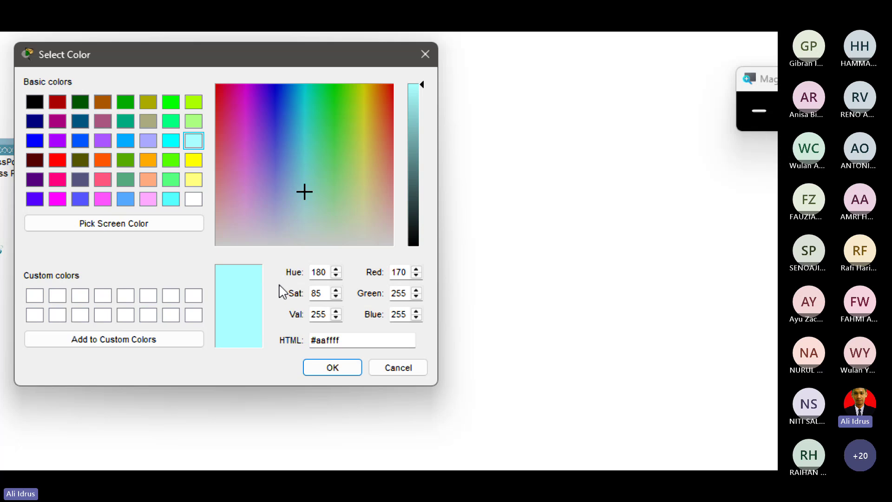
pyautogui.click(332, 367)
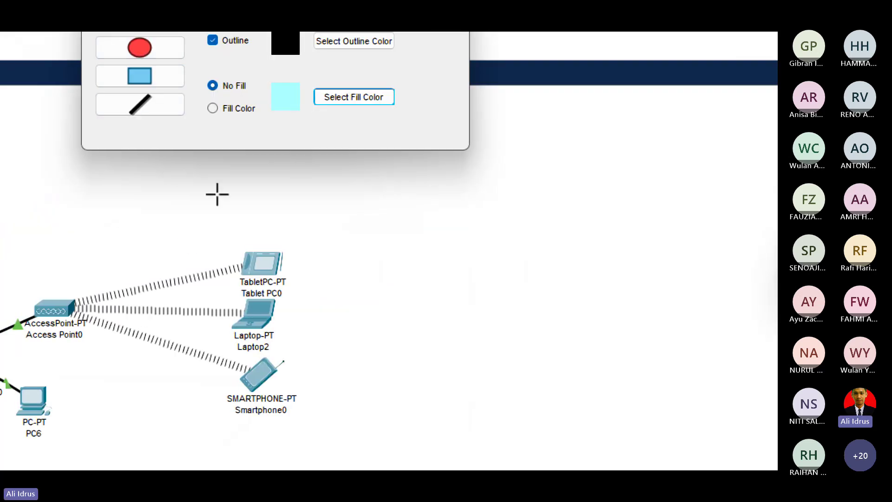
pyautogui.moveTo(215, 192); pyautogui.dragTo(215, 173)
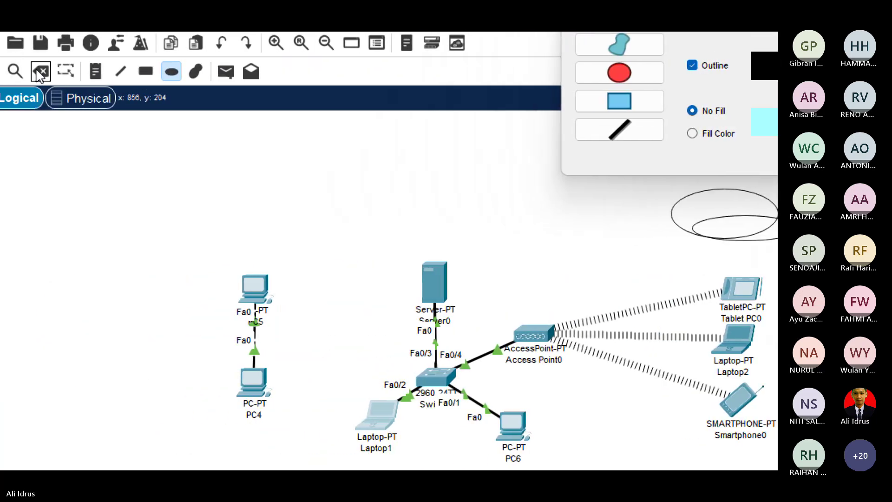
# Keep Laptop1 and delete the empty ellipse above the wireless devices instead.
pyautogui.click(40, 72)
pyautogui.click(578, 441)
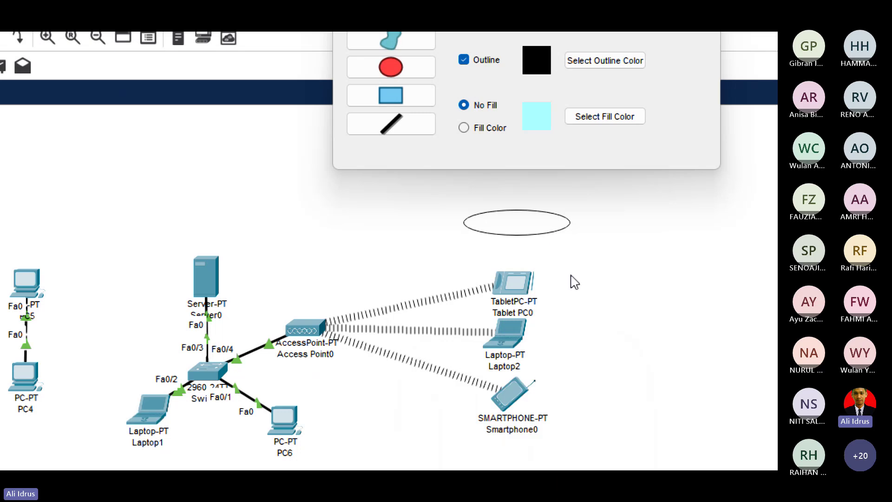
pyautogui.click(64, 66)
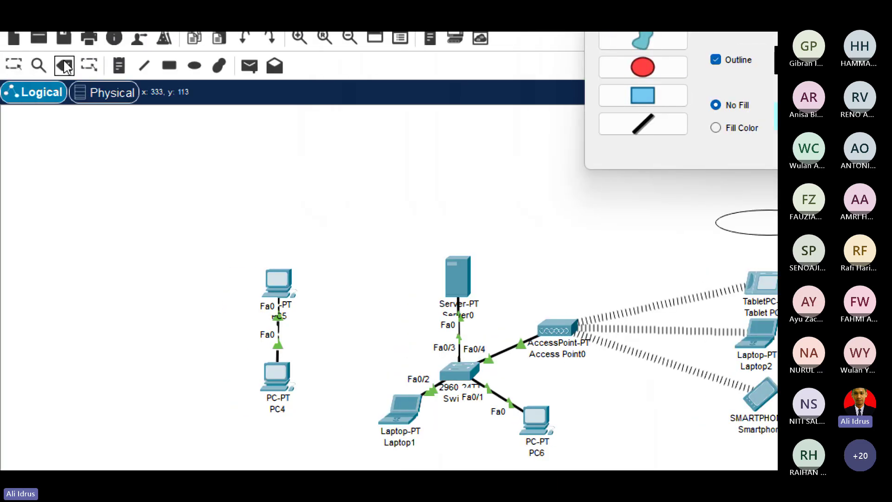
pyautogui.click(676, 212)
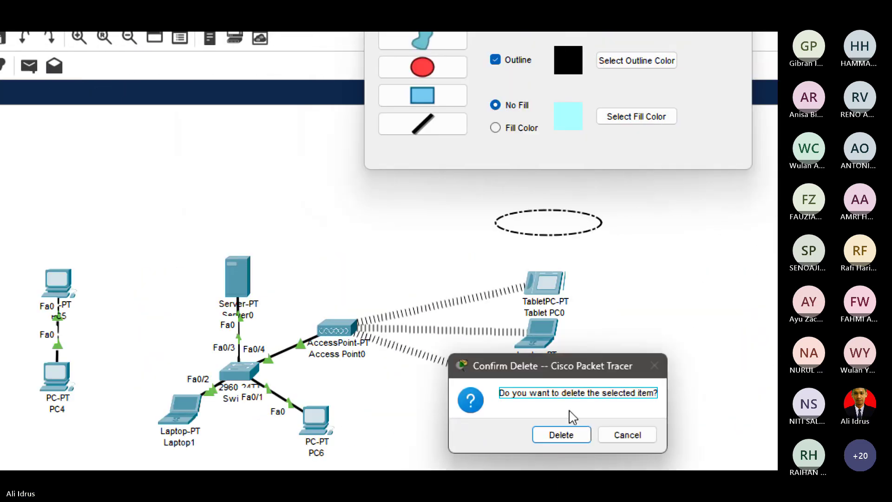
pyautogui.click(571, 436)
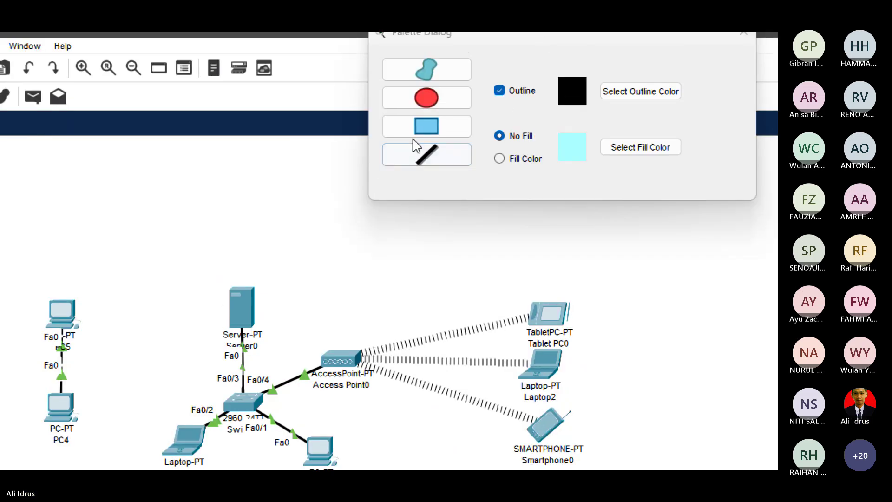
# Draw a filled light-cyan ellipse around Tablet PC0, Laptop2 and Smartphone0, nudging it into place.
pyautogui.click(433, 106)
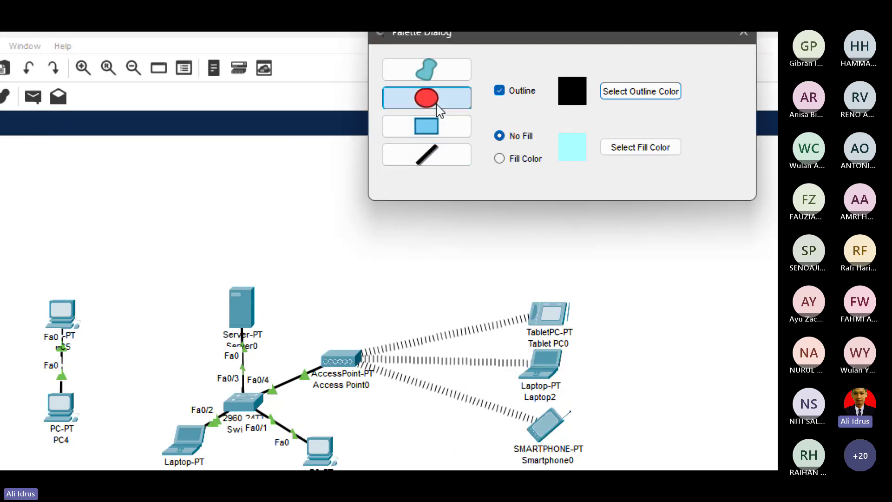
pyautogui.click(503, 161)
pyautogui.moveTo(517, 273); pyautogui.dragTo(608, 501)
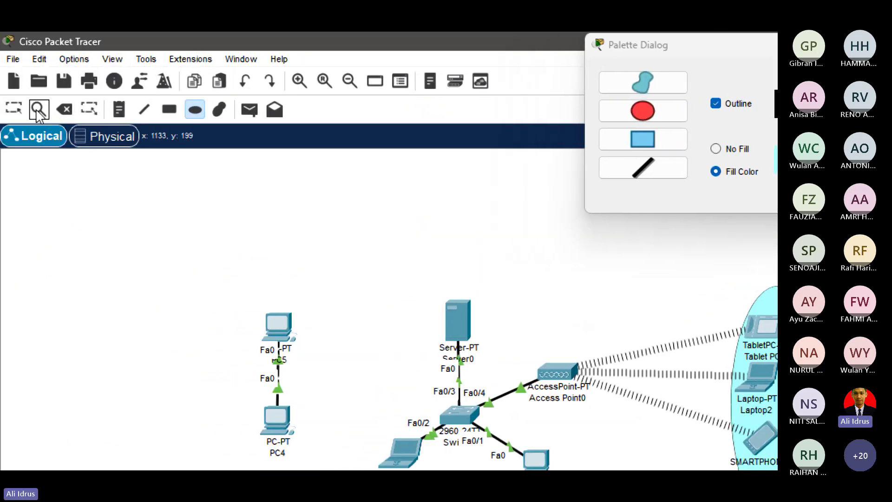
pyautogui.click(0, 111)
pyautogui.moveTo(603, 390); pyautogui.dragTo(591, 375)
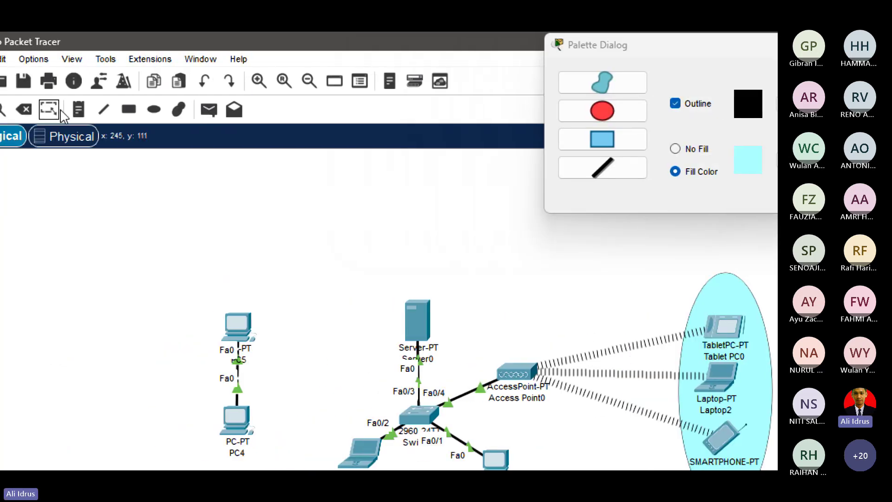
# Add a 'Hotspot' note beside Laptop2, then move Laptop1 and PC6 below the switch.
pyautogui.doubleClick(672, 298)
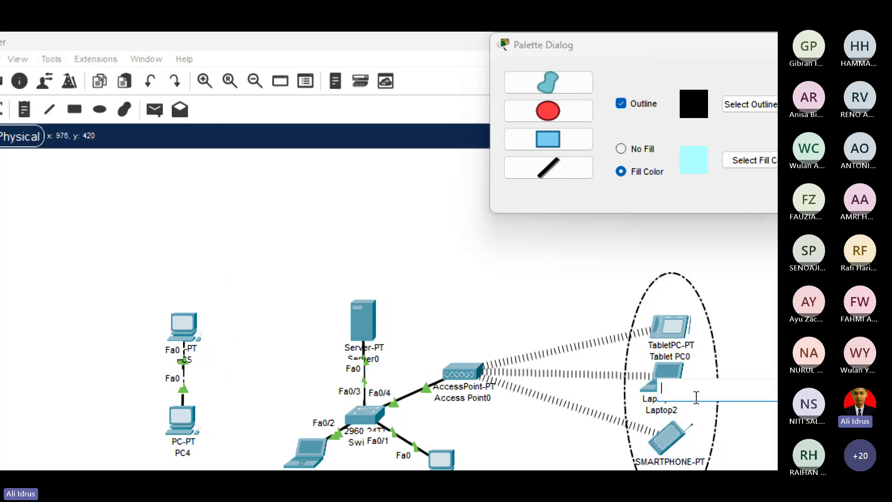
pyautogui.write('Hots')
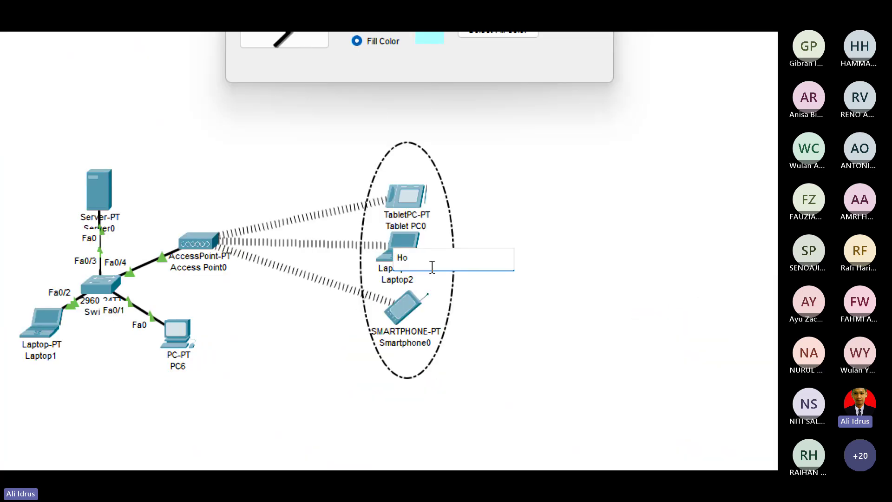
pyautogui.write('pot')
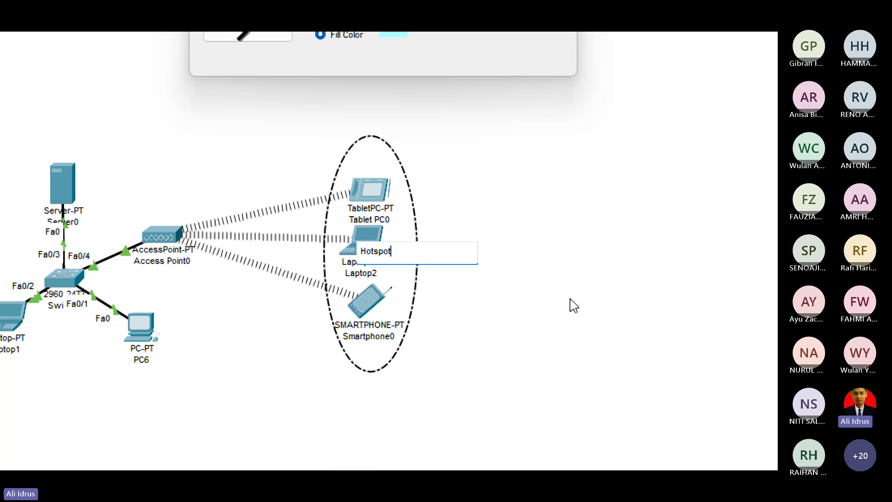
pyautogui.click(579, 257)
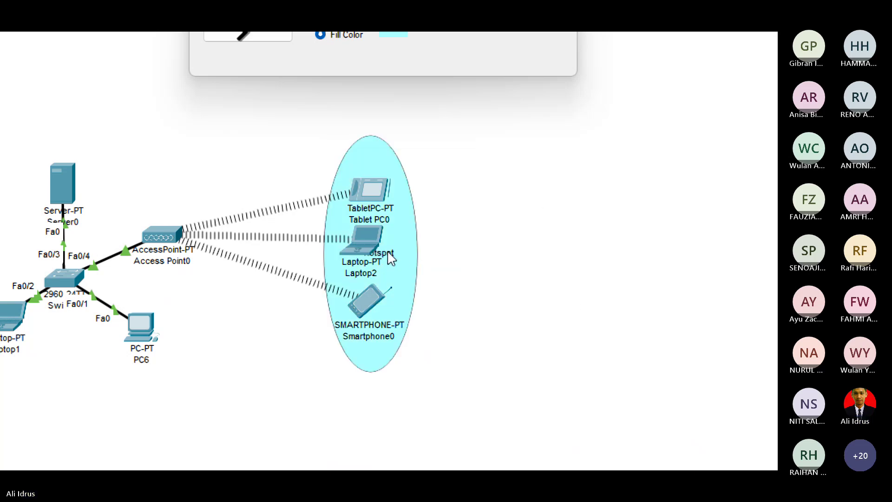
pyautogui.moveTo(390, 259); pyautogui.dragTo(411, 261)
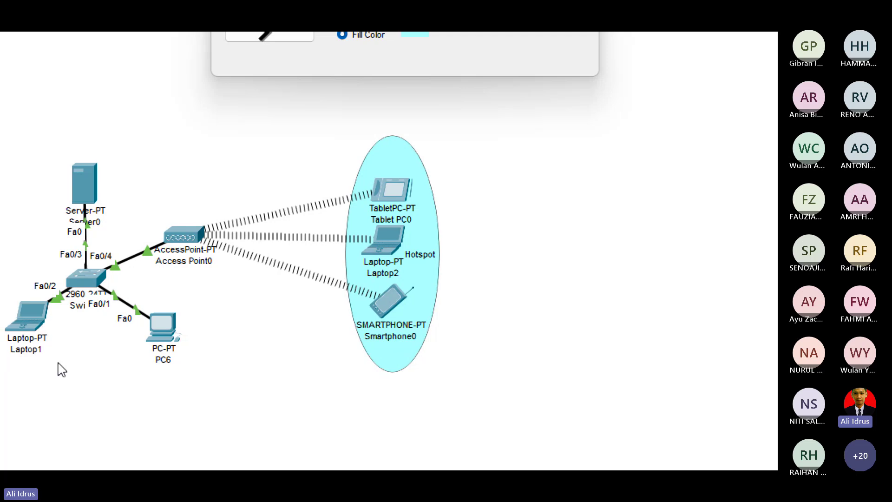
pyautogui.moveTo(38, 331); pyautogui.dragTo(51, 368)
pyautogui.moveTo(186, 339); pyautogui.dragTo(150, 365)
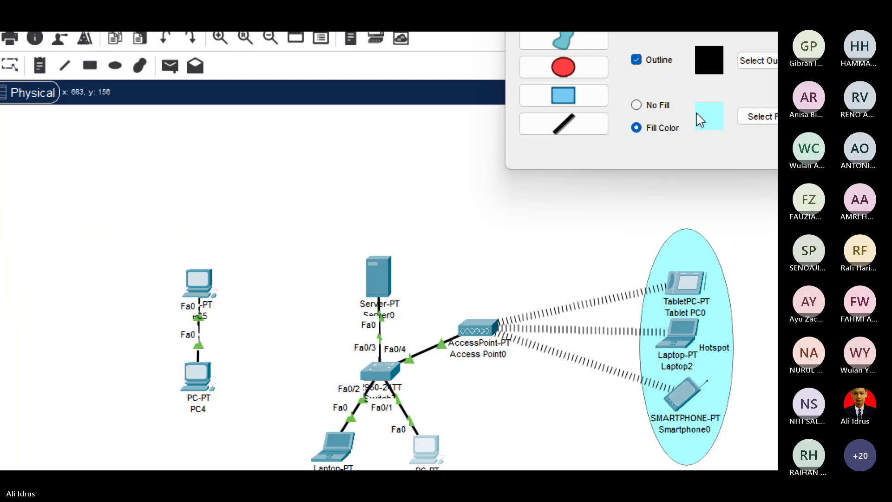
pyautogui.click(568, 84)
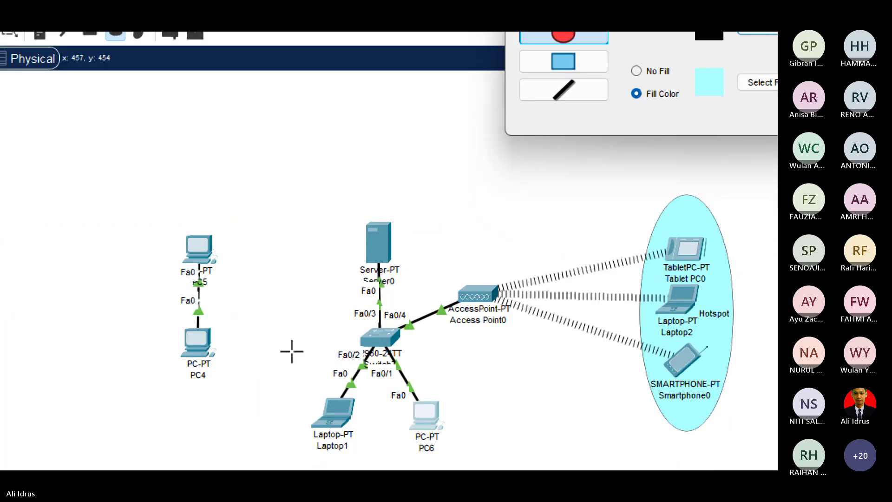
pyautogui.moveTo(283, 385); pyautogui.dragTo(307, 370)
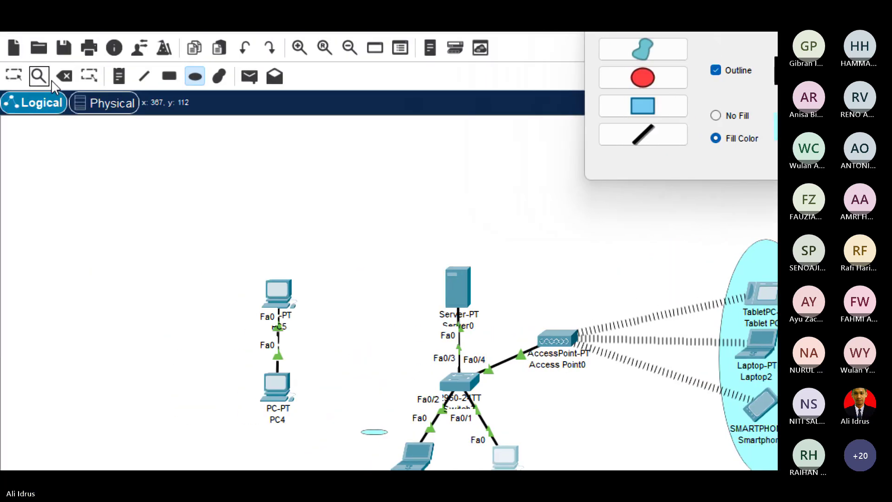
pyautogui.click(64, 76)
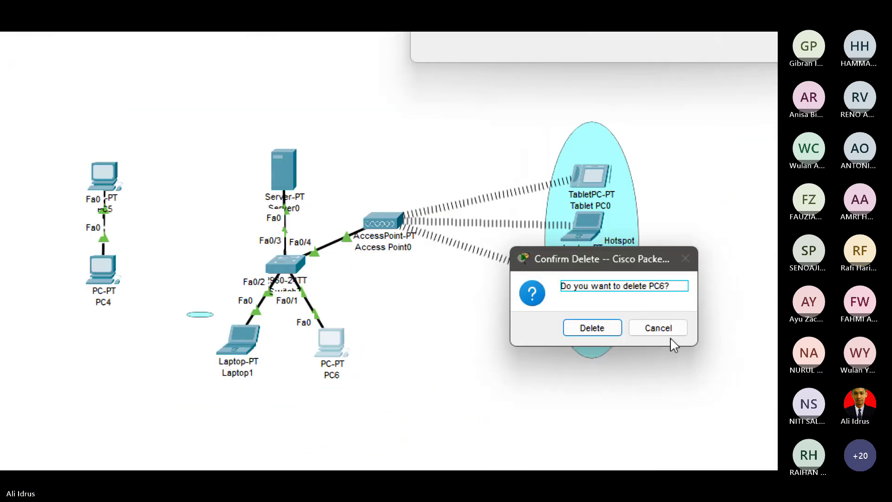
pyautogui.click(666, 328)
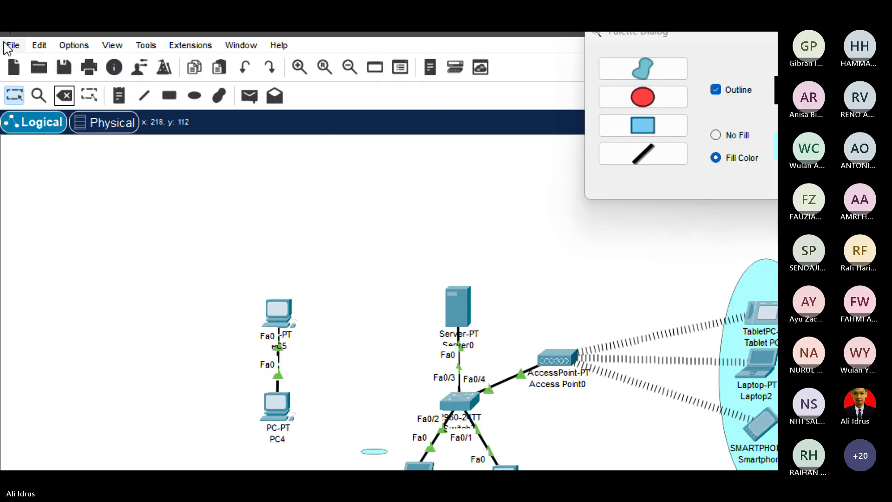
pyautogui.click(62, 97)
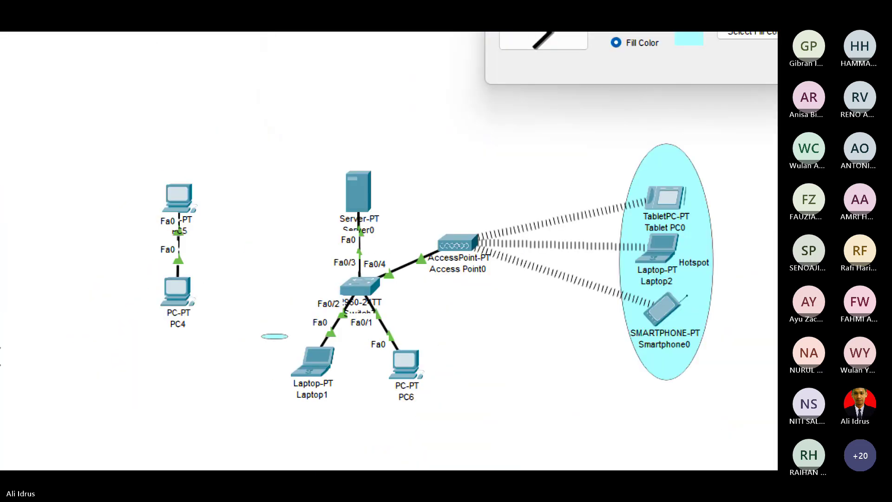
pyautogui.click(326, 339)
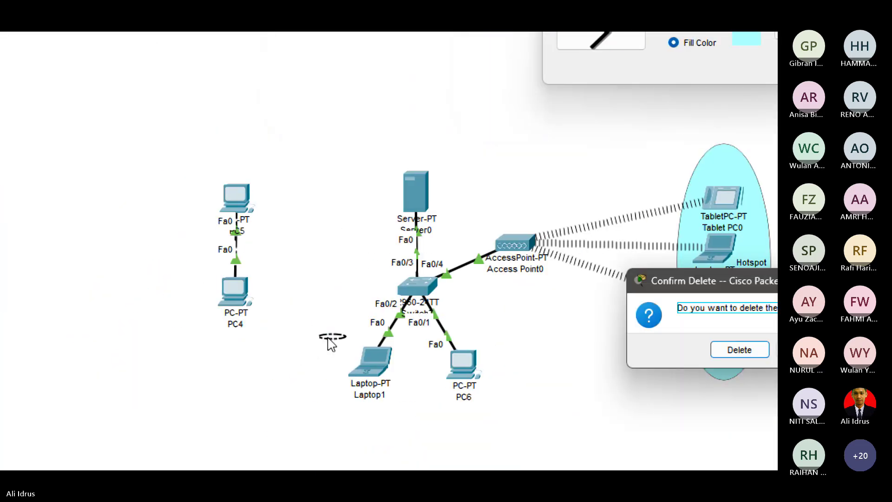
pyautogui.click(683, 356)
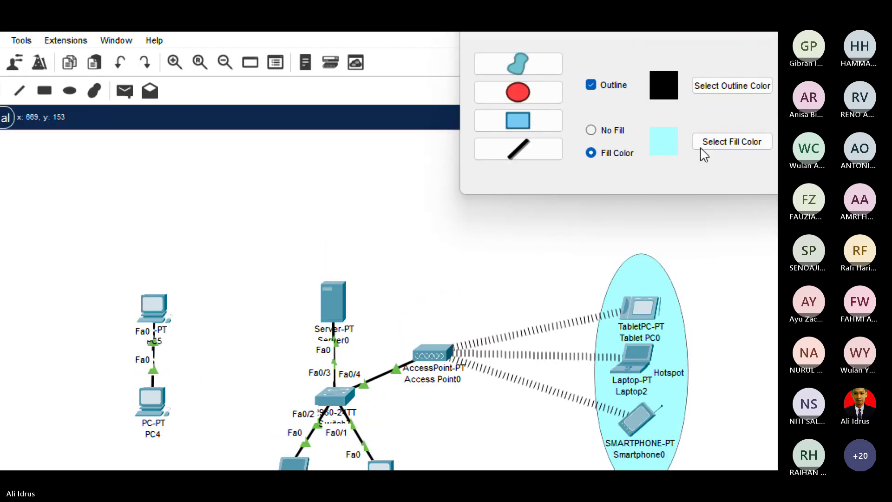
# Set the shape fill colour to light yellow.
pyautogui.click(702, 148)
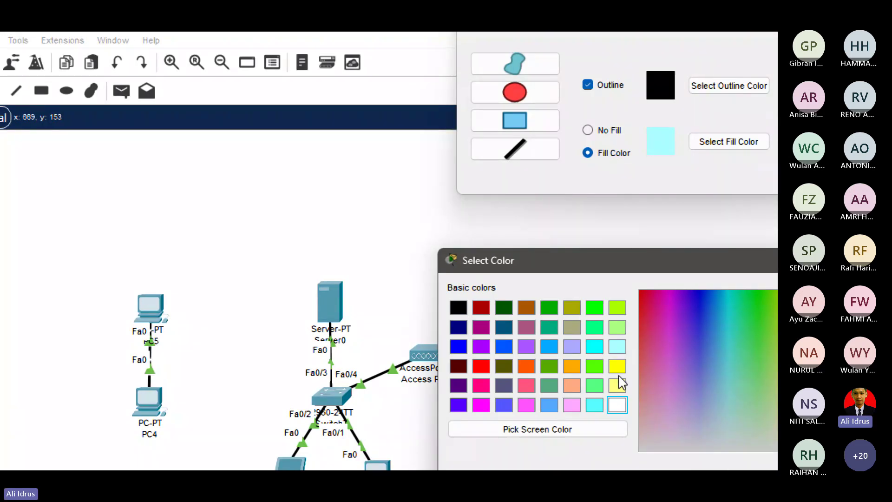
pyautogui.click(623, 387)
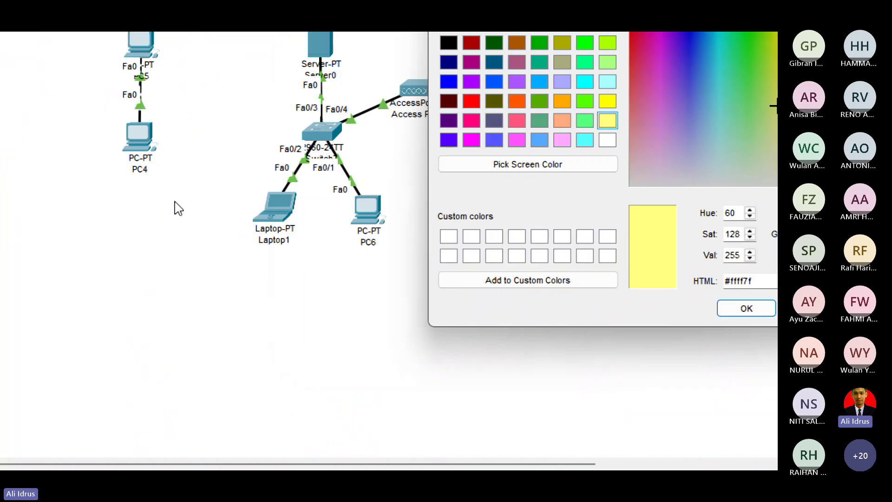
pyautogui.click(747, 308)
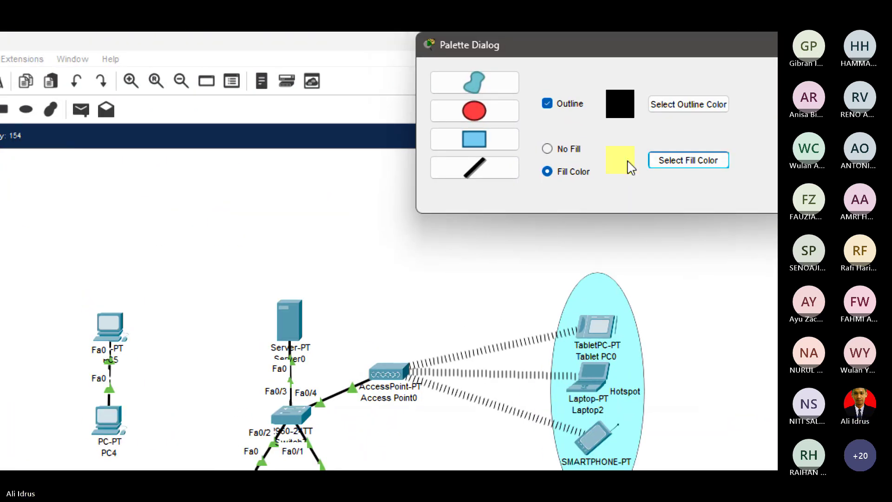
pyautogui.click(672, 162)
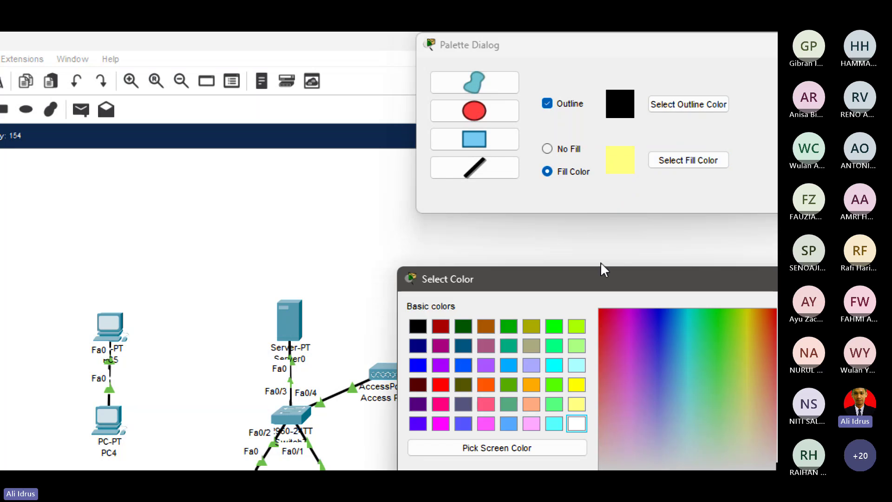
pyautogui.click(744, 279)
# Draw a yellow ellipse around Laptop1 and PC6 and label it 'Staff'.
pyautogui.click(393, 112)
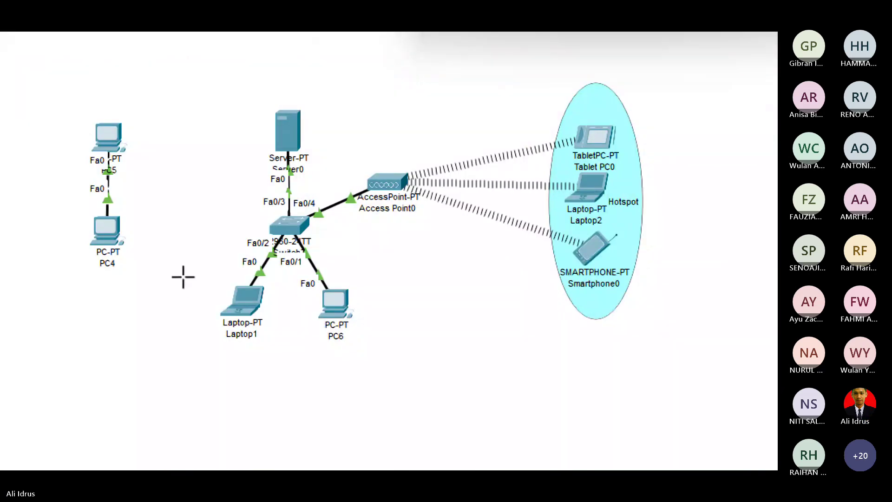
pyautogui.moveTo(182, 276); pyautogui.dragTo(401, 347)
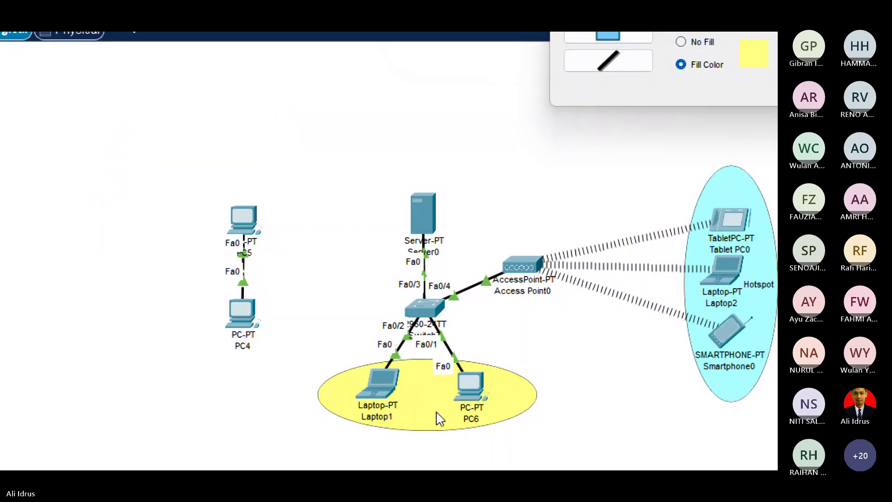
pyautogui.click(427, 402)
pyautogui.write('Staff')
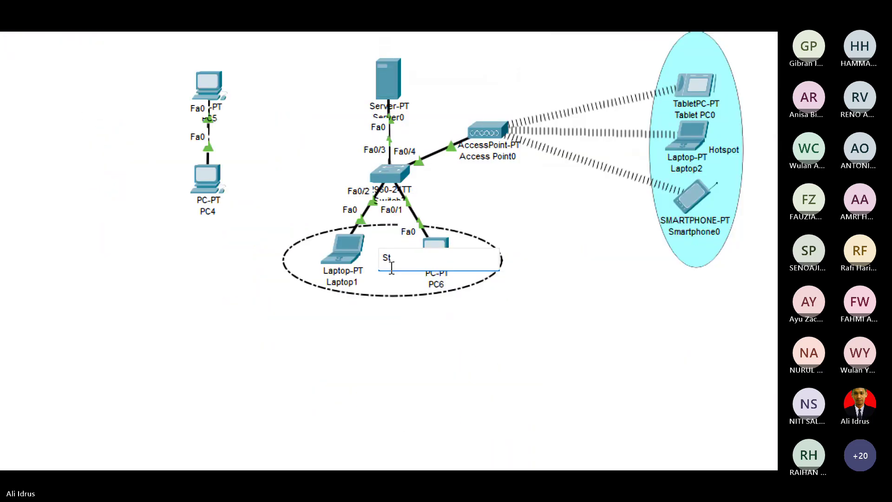
pyautogui.click(604, 279)
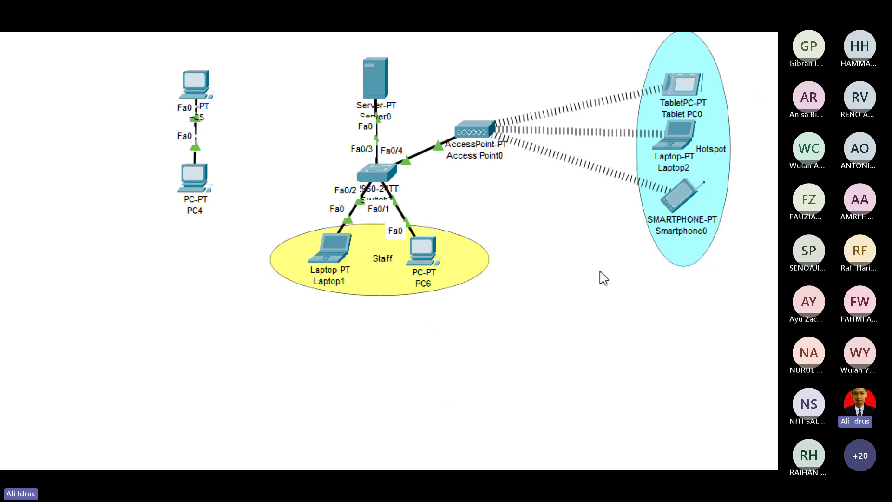
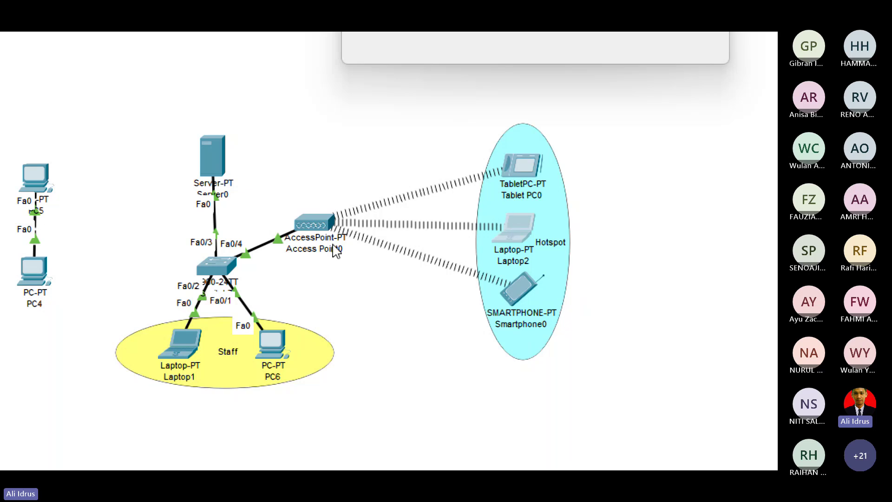
# Move Access Point0 down-right and lower Server0 slightly above the switch.
pyautogui.moveTo(316, 226); pyautogui.dragTo(340, 263)
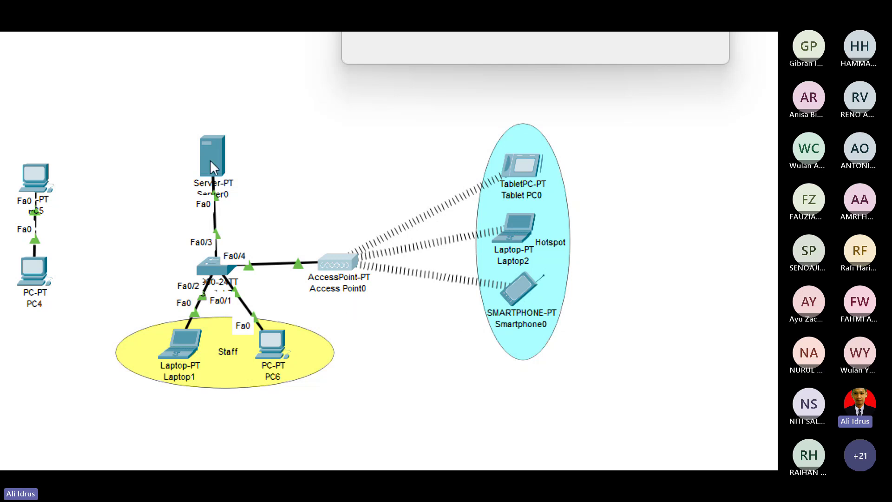
pyautogui.moveTo(210, 160); pyautogui.dragTo(213, 181)
# Deselect Server0 and close the Palette Dialog so only the topology shows.
pyautogui.click(669, 166)
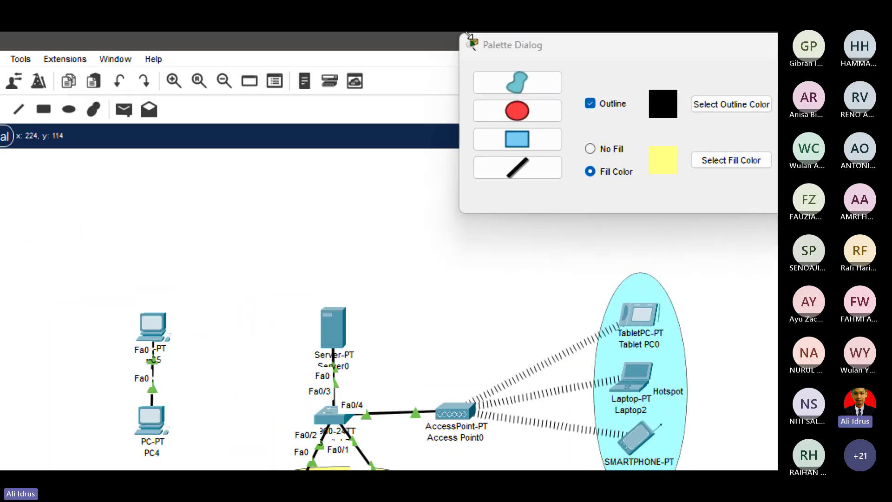
pyautogui.click(682, 43)
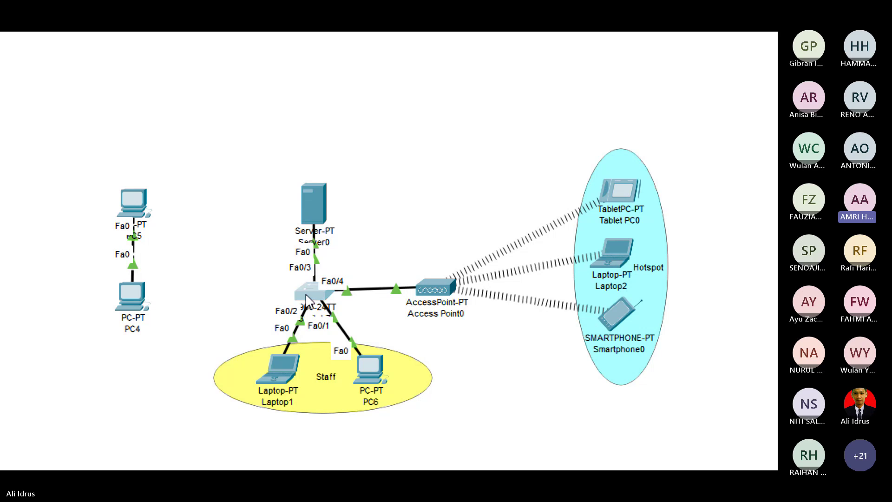
# Raise the 2960 switch a little and move Server0 up to the upper left of it.
pyautogui.moveTo(309, 301)
pyautogui.mouseDown()
pyautogui.moveTo(315, 289)
pyautogui.moveTo(304, 287)
pyautogui.mouseUp()
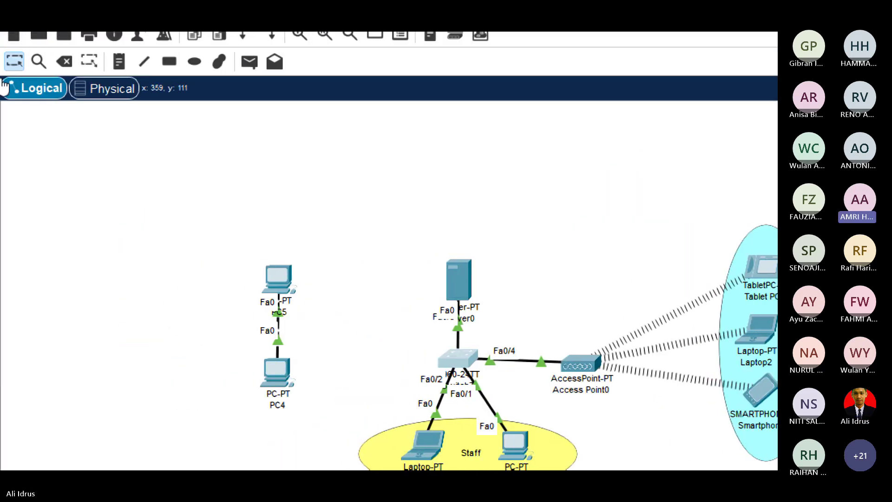
pyautogui.moveTo(468, 294); pyautogui.dragTo(452, 255)
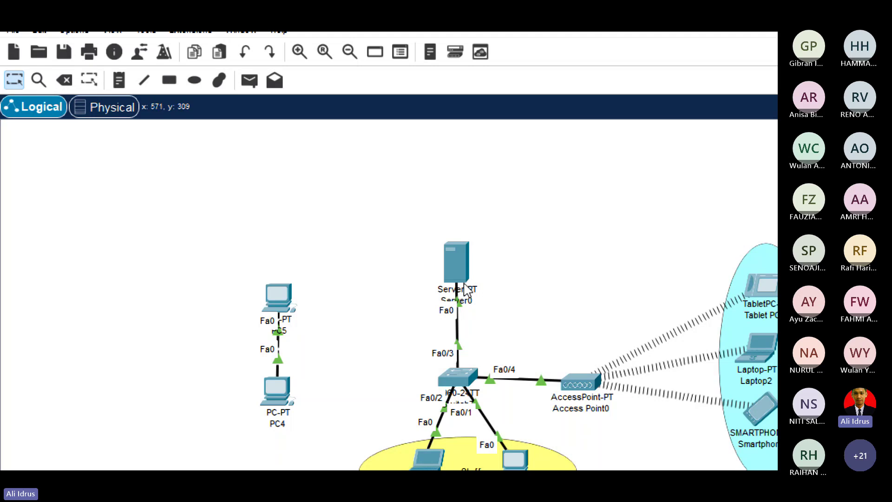
pyautogui.scroll(-2, 389, 251)
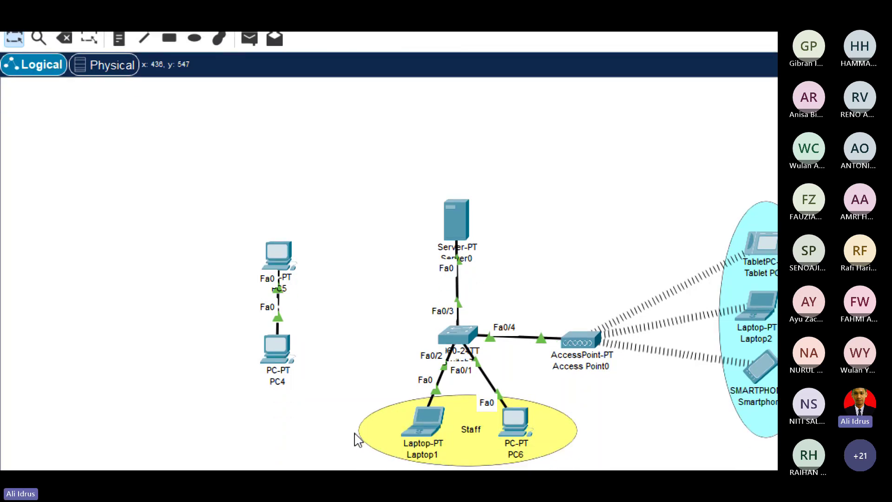
pyautogui.scroll(-1, 356, 440)
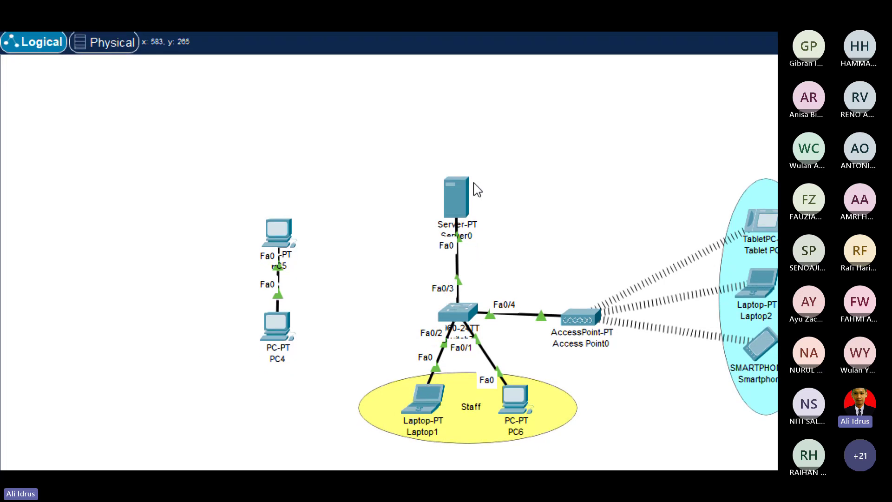
pyautogui.moveTo(449, 196); pyautogui.dragTo(405, 154)
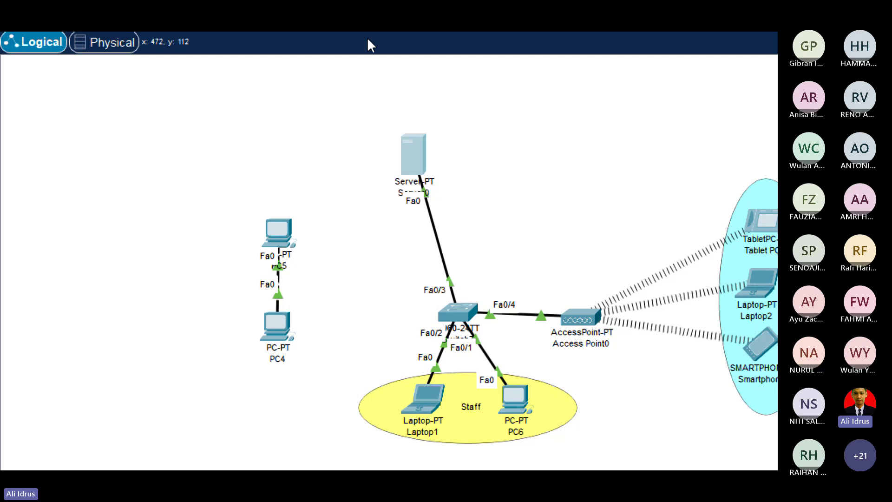
pyautogui.scroll(1, 368, 44)
pyautogui.click(415, 171)
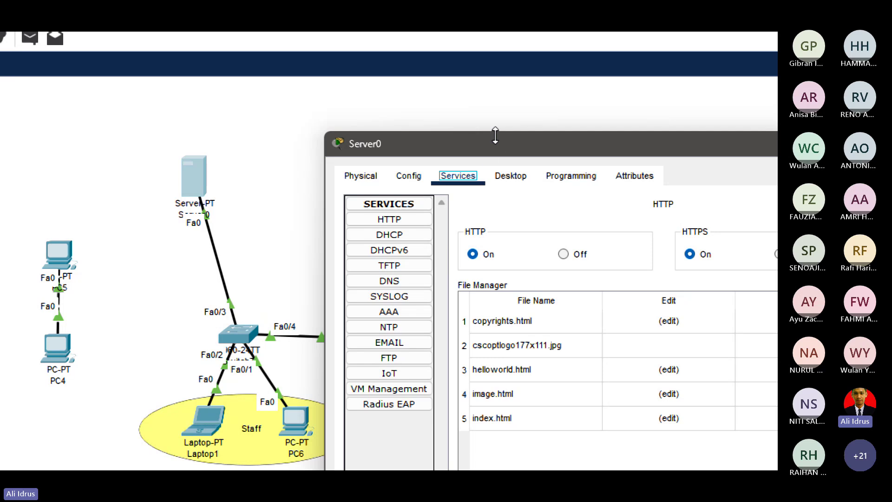
pyautogui.moveTo(495, 136); pyautogui.dragTo(457, 131)
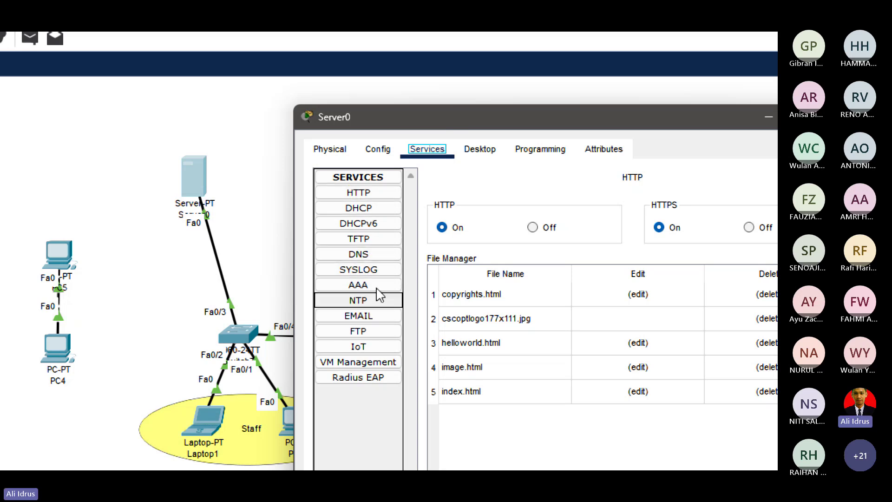
# Close Server0's settings window and nudge Server0 a little to the left.
pyautogui.click(747, 117)
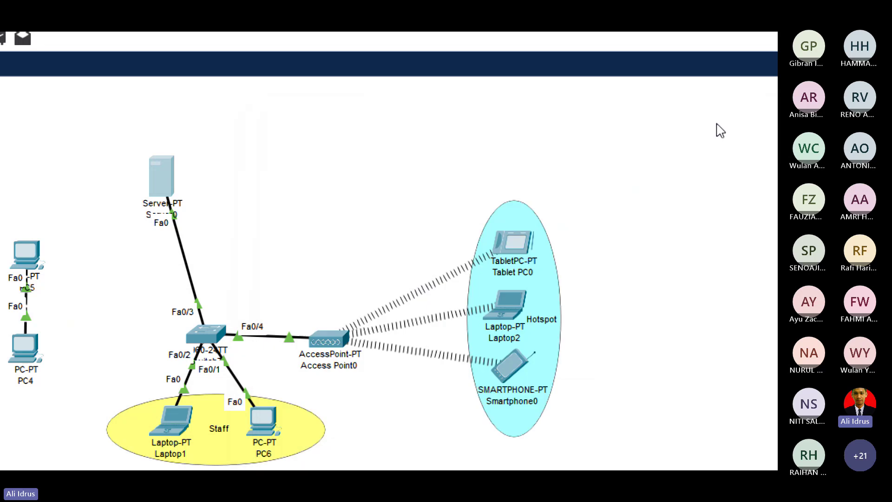
pyautogui.moveTo(168, 176)
pyautogui.mouseDown()
pyautogui.moveTo(152, 165)
pyautogui.moveTo(191, 180)
pyautogui.moveTo(183, 162)
pyautogui.moveTo(176, 169)
pyautogui.mouseUp()
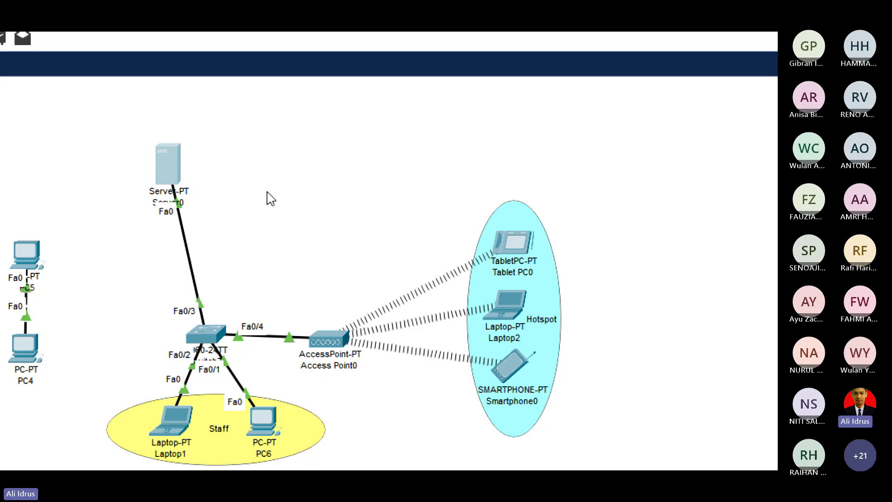
pyautogui.moveTo(169, 163); pyautogui.dragTo(145, 165)
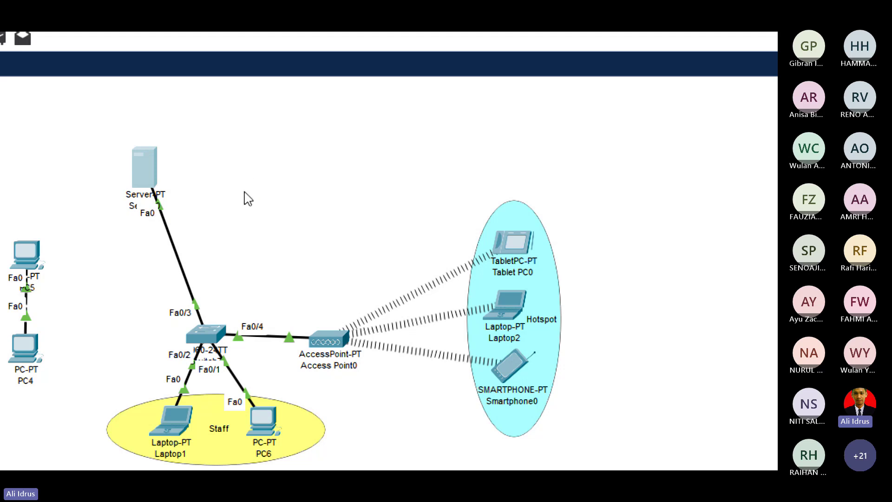
pyautogui.click(152, 168)
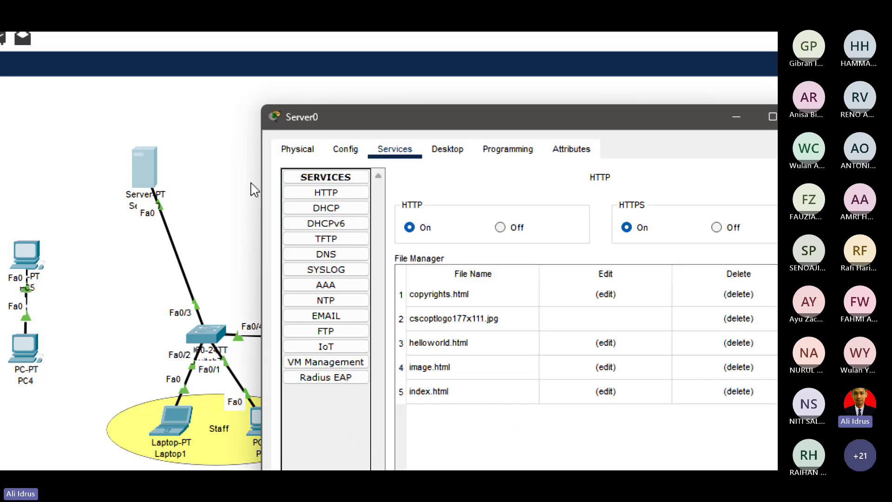
pyautogui.click(340, 254)
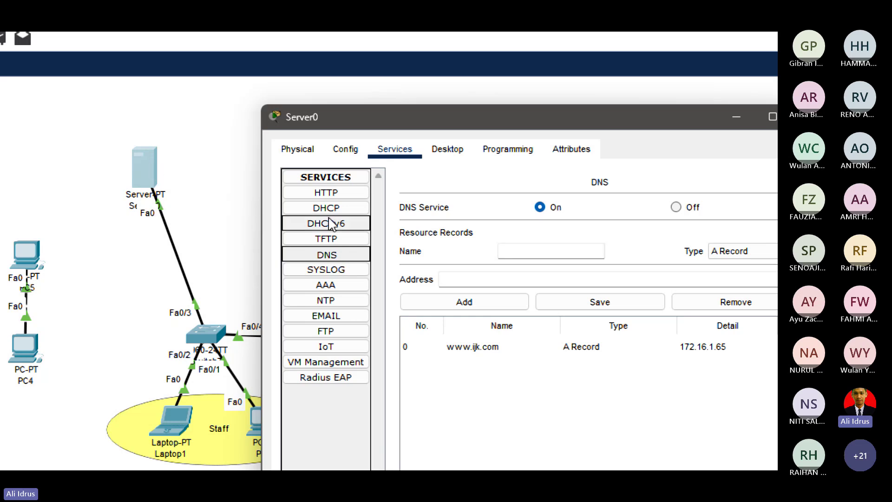
pyautogui.click(329, 193)
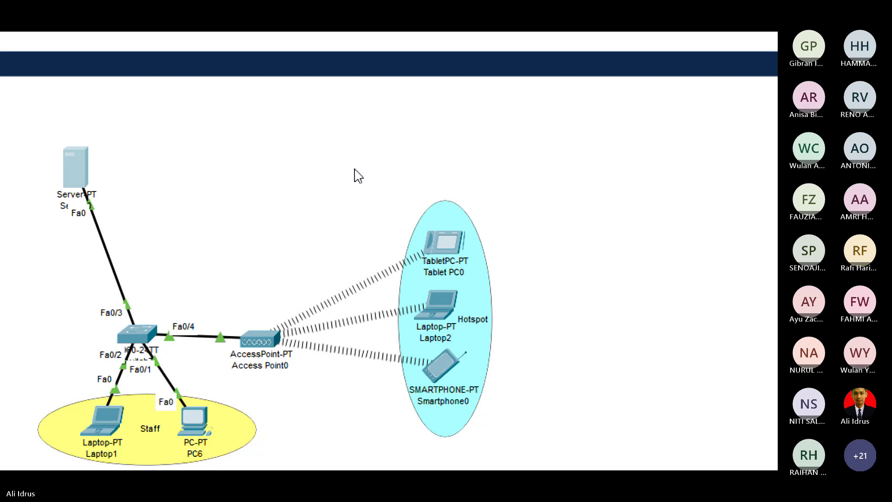
pyautogui.moveTo(84, 175); pyautogui.dragTo(47, 202)
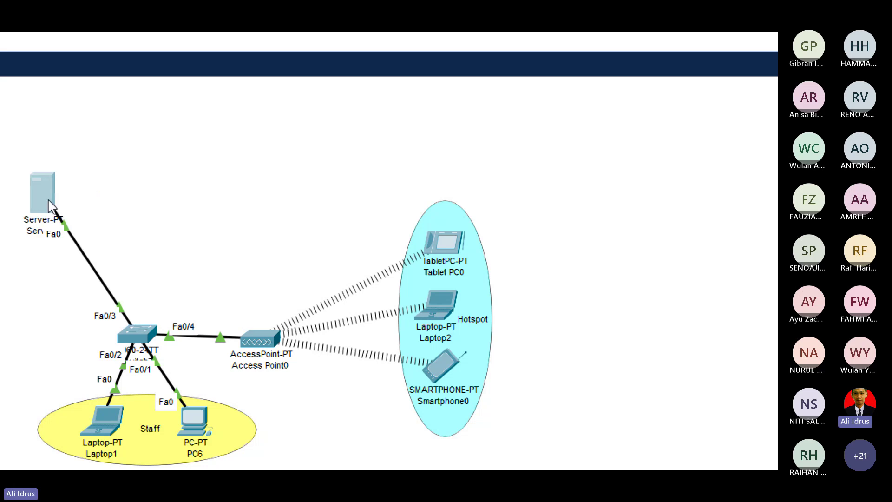
pyautogui.click(259, 199)
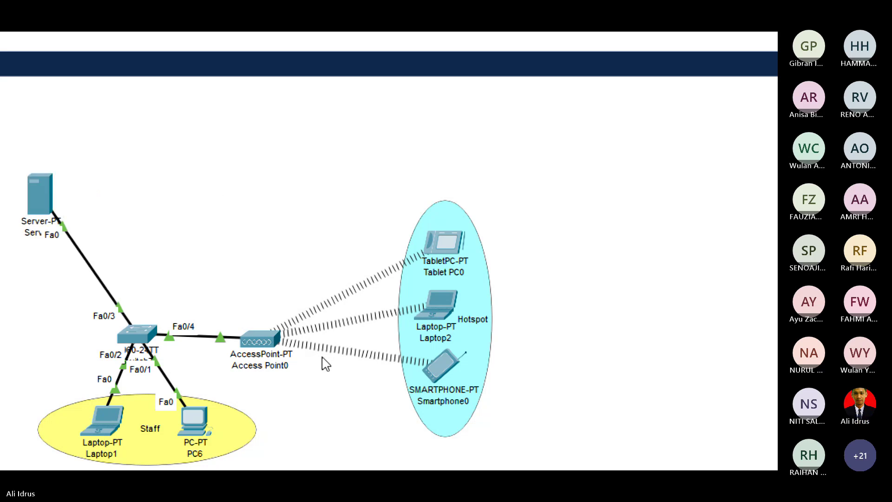